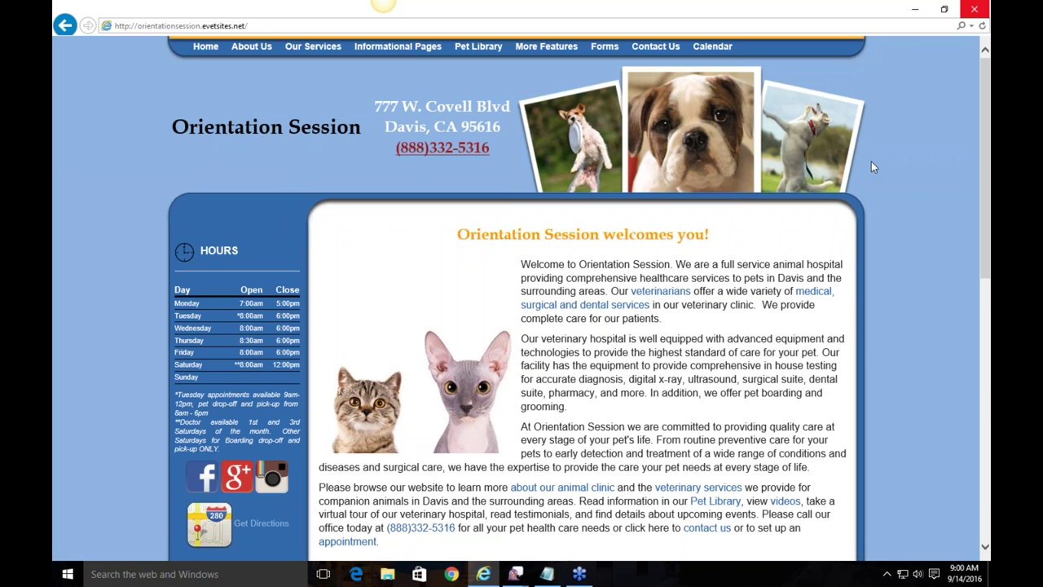
Open the website's login page from the key link in the home page footer and sign in as administrator with the account password
scroll(873, 166, "down", 3)
scroll(873, 166, "down", 3)
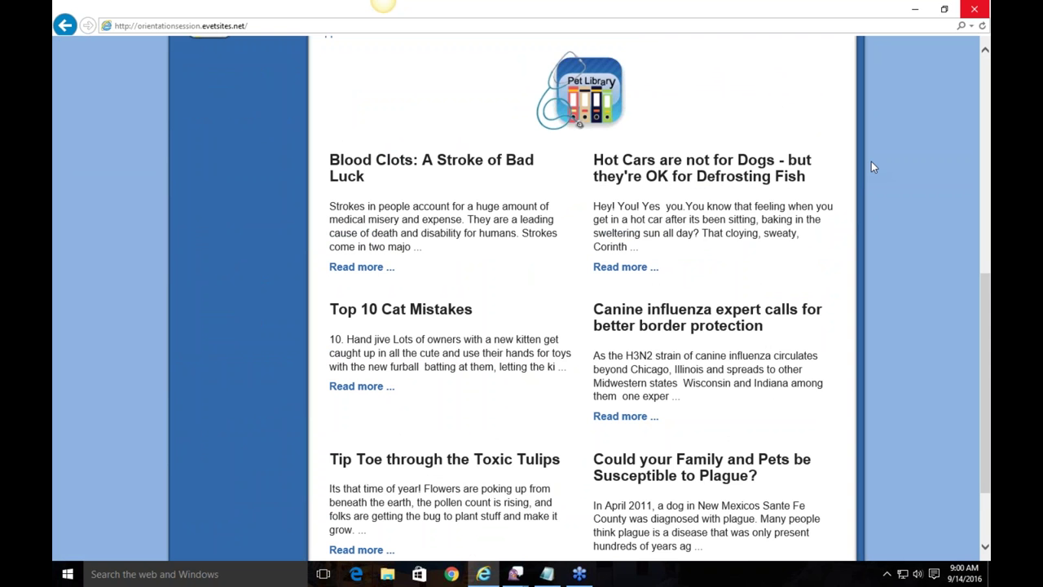
scroll(893, 194, "up", 6)
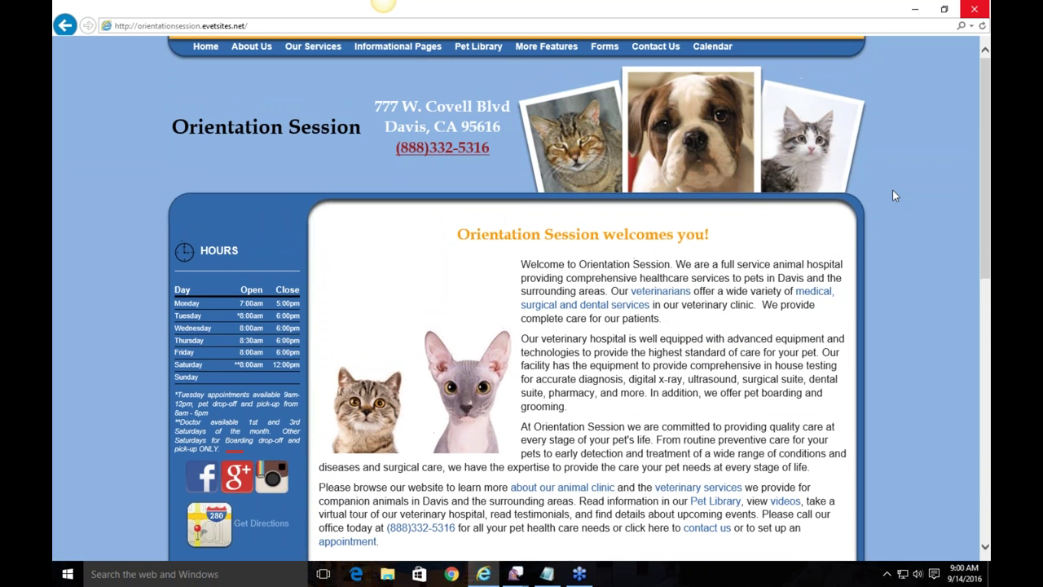
scroll(893, 195, "down", 10)
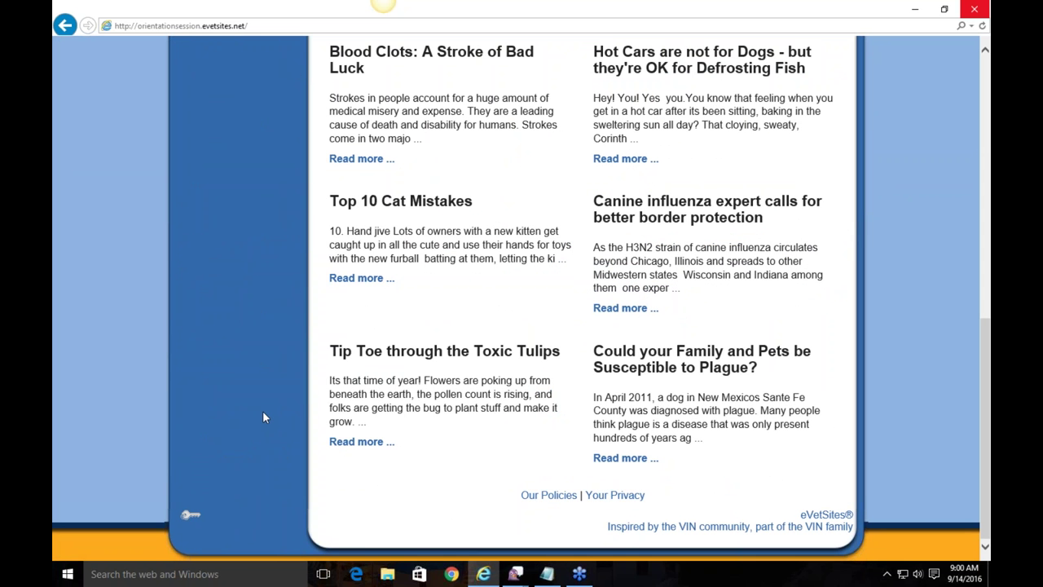
left_click(189, 513)
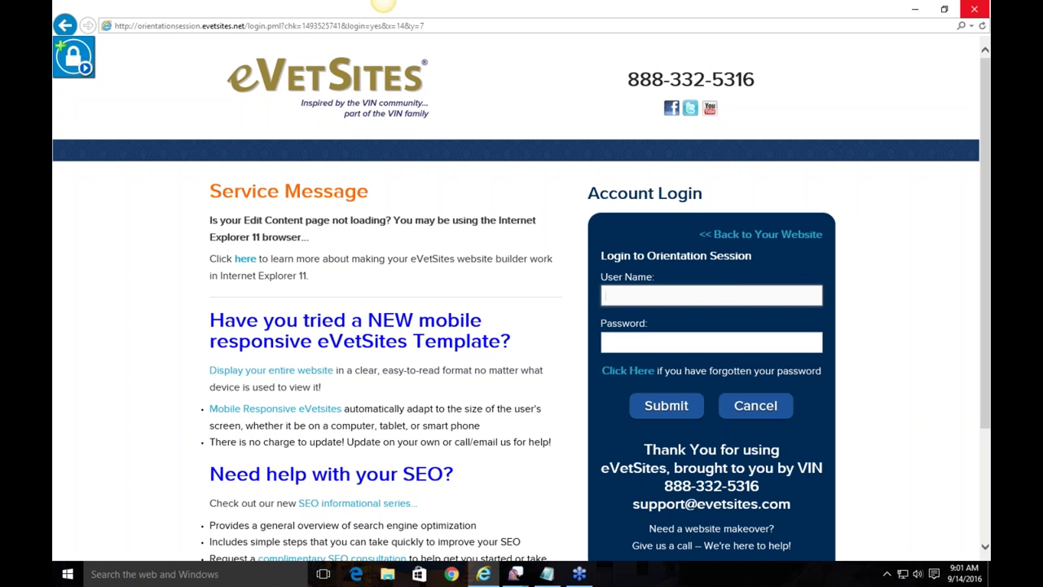
type("administ")
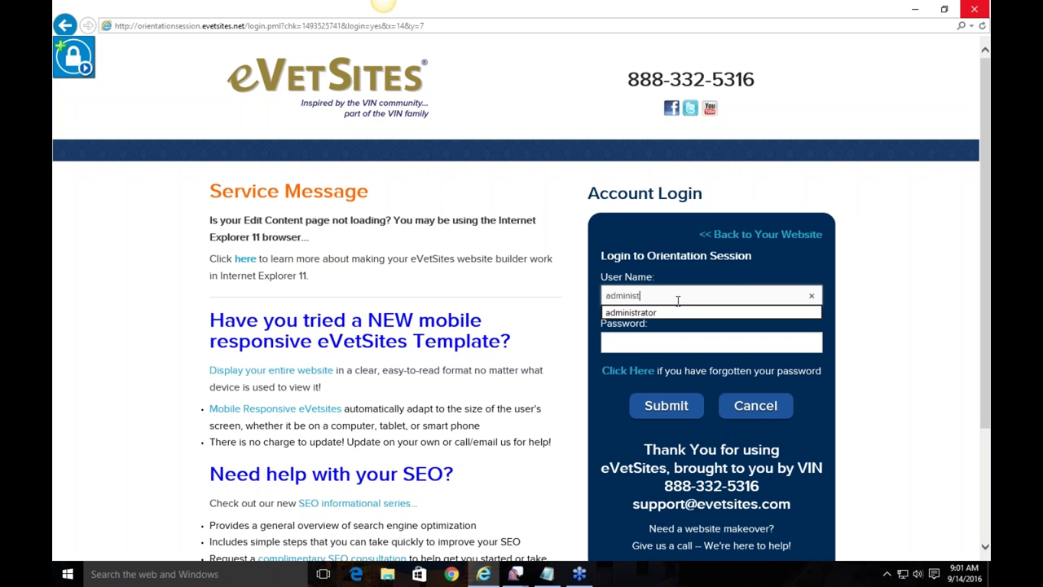
left_click(678, 313)
left_click(733, 347)
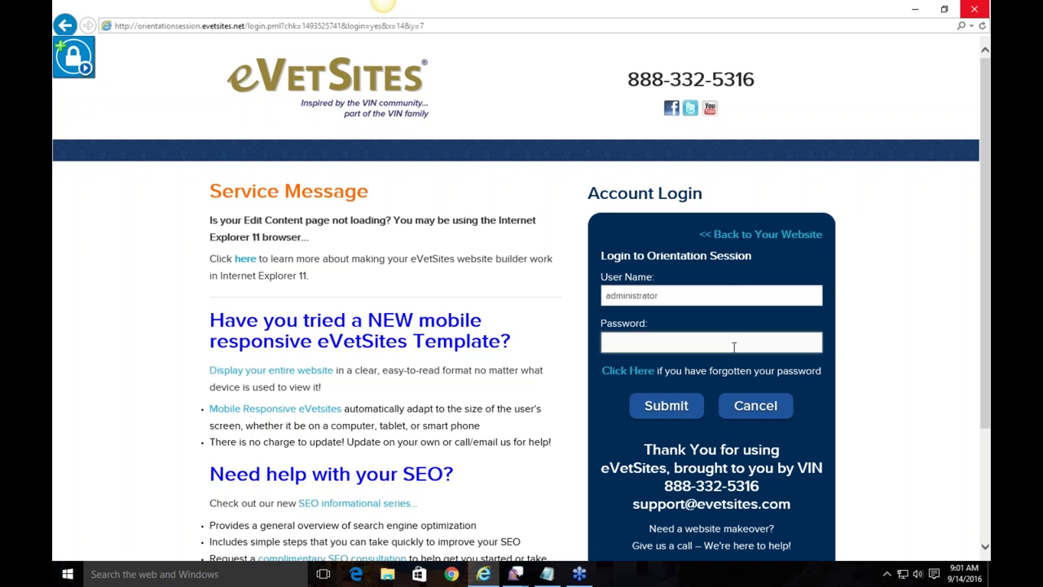
type("•••••••••")
left_click(673, 405)
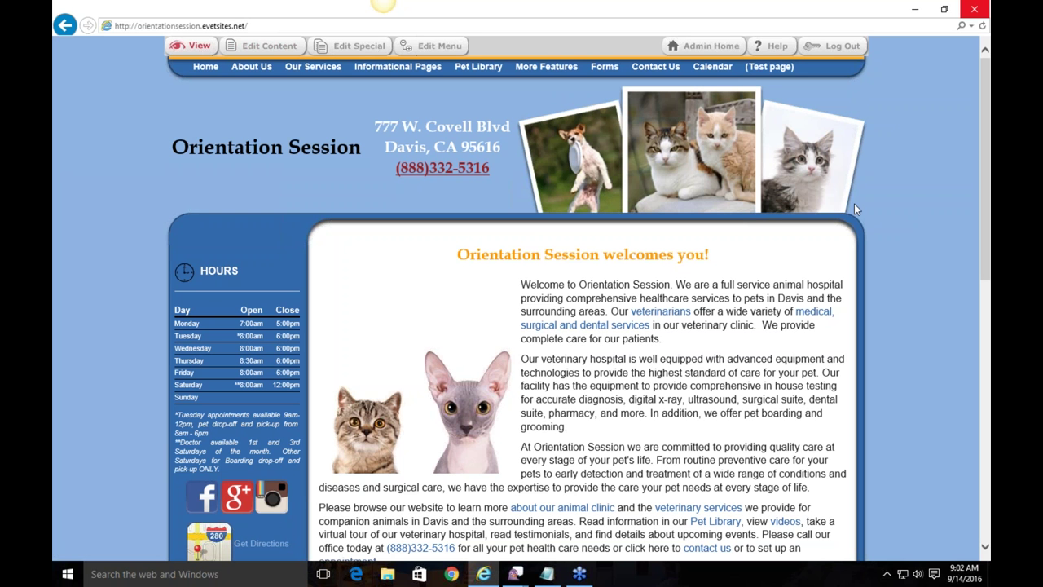
Open the site's Admin Home in a maximized window and go to the Change Template page
left_click(710, 49)
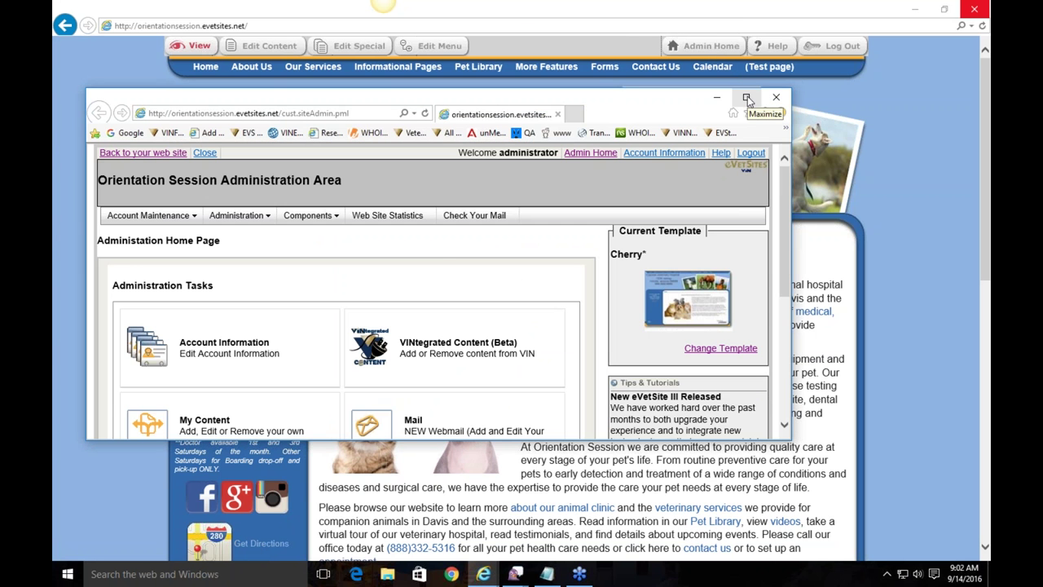
left_click(746, 97)
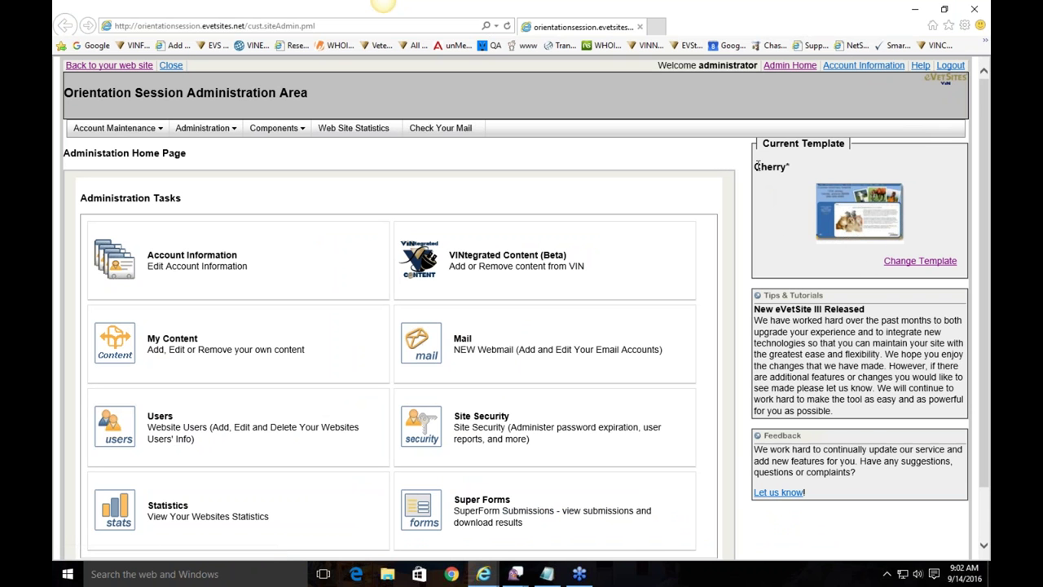
left_click(913, 261)
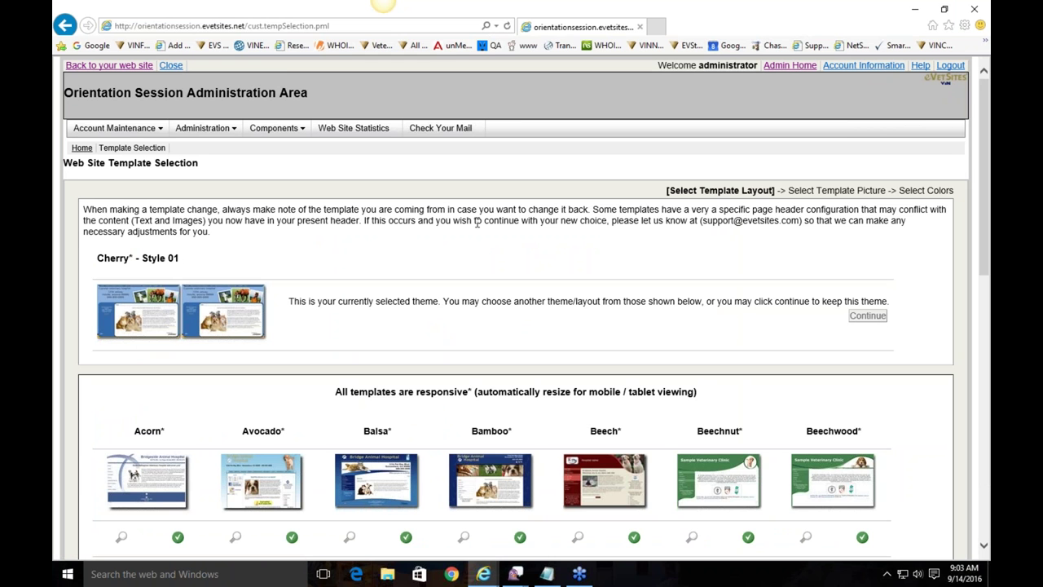
Preview the Balsa and Avocado layouts among the available website templates
scroll(684, 258, "down", 2)
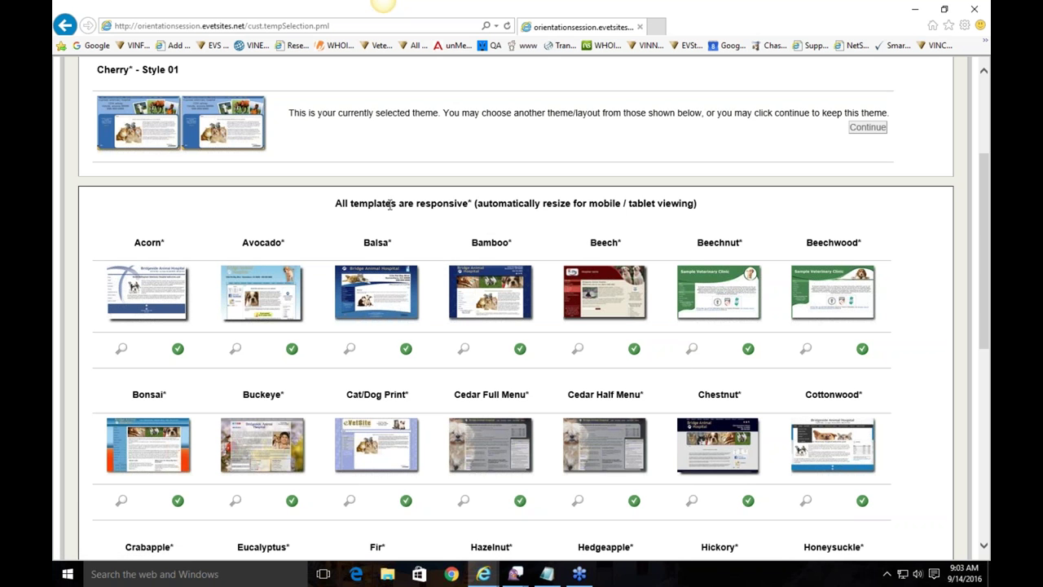
mouse_move(373, 314)
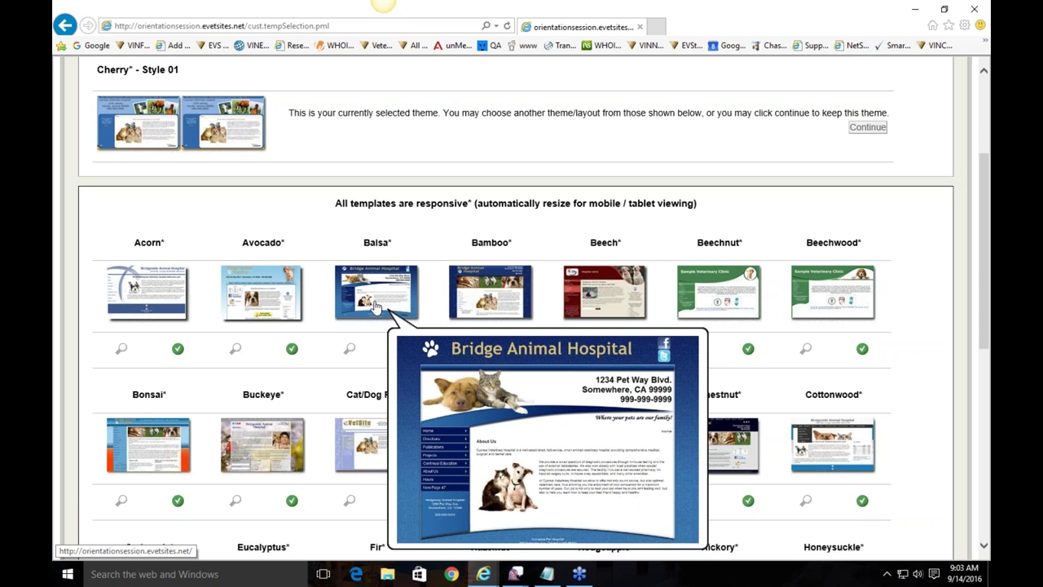
mouse_move(287, 303)
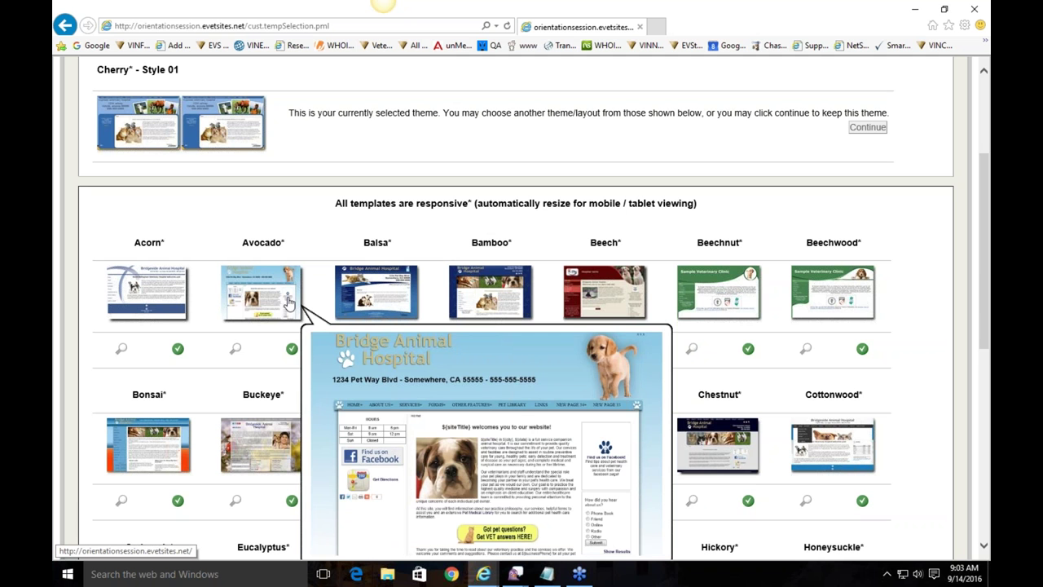
mouse_move(492, 281)
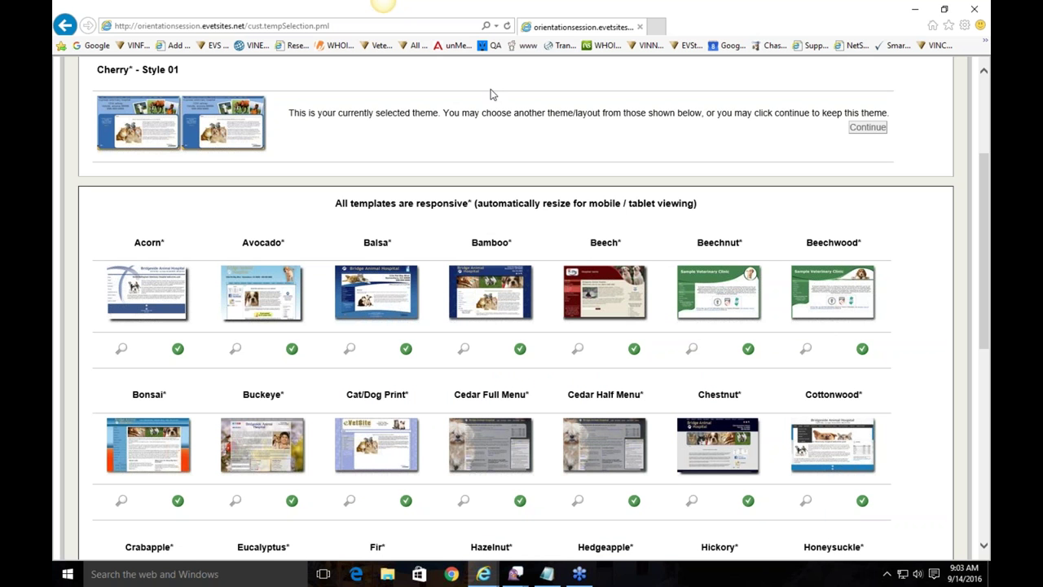
Keep the Cherry layout and Style 01 colors, switch the picture set to Pic a, and view the result on the website
left_click(866, 128)
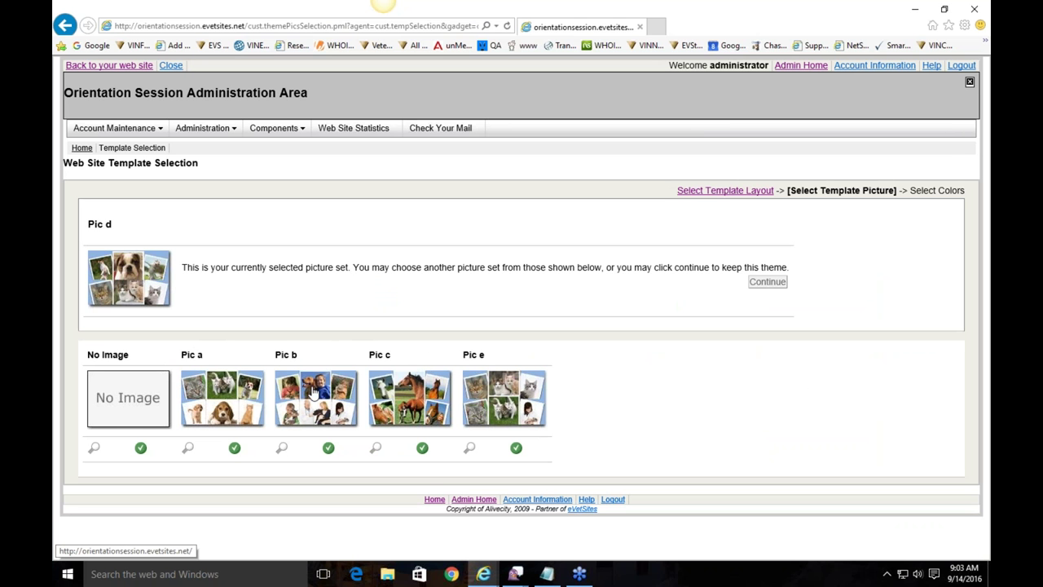
left_click(224, 398)
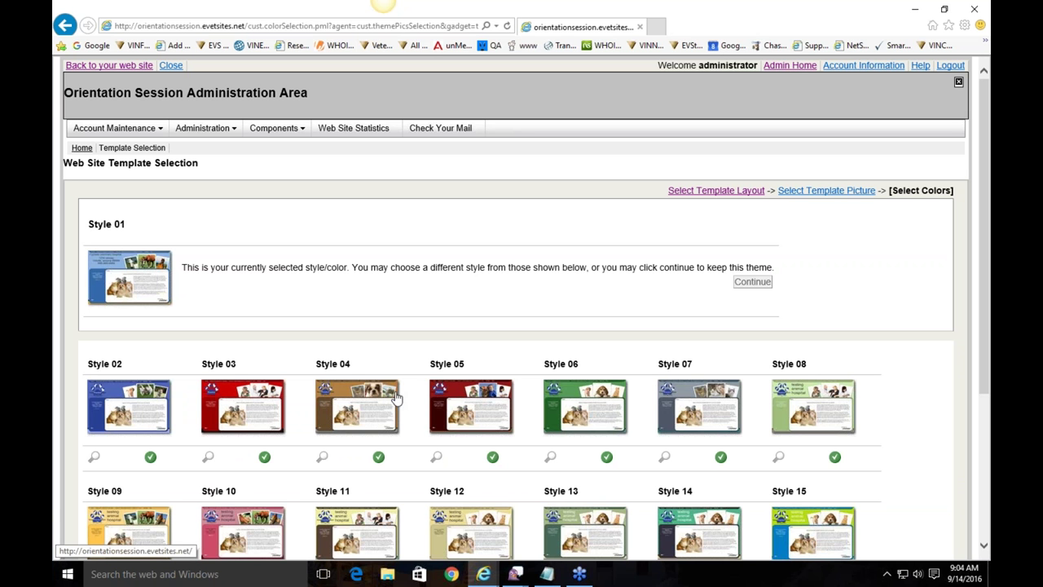
left_click(754, 282)
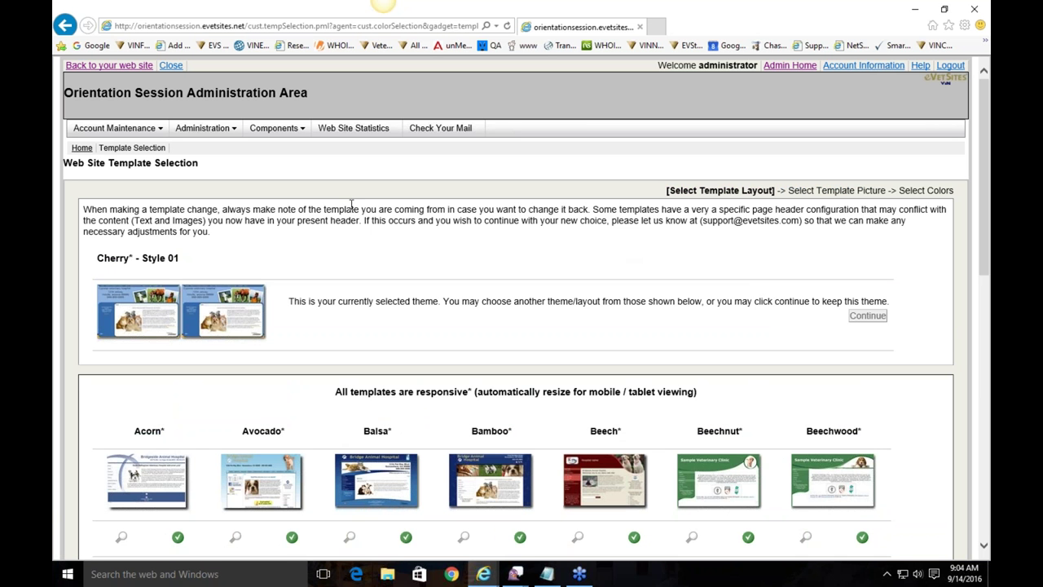
left_click(144, 67)
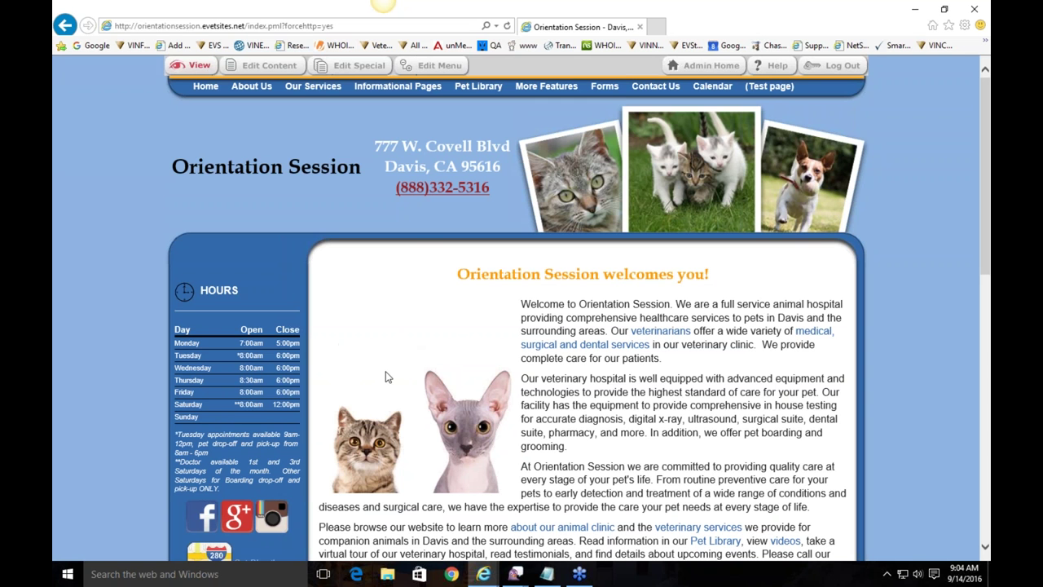
scroll(565, 359, "down", 2)
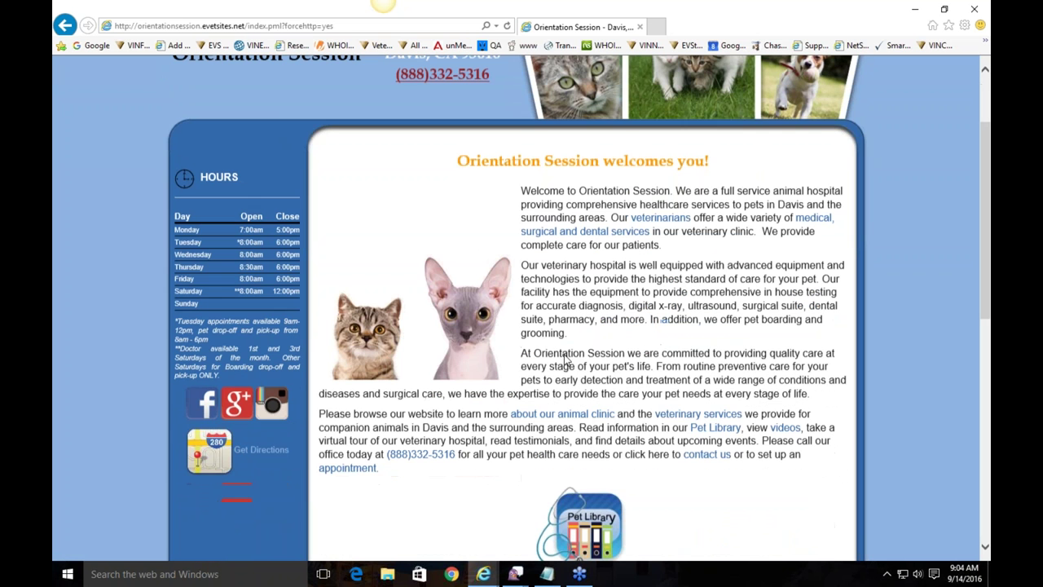
scroll(565, 349, "up", 2)
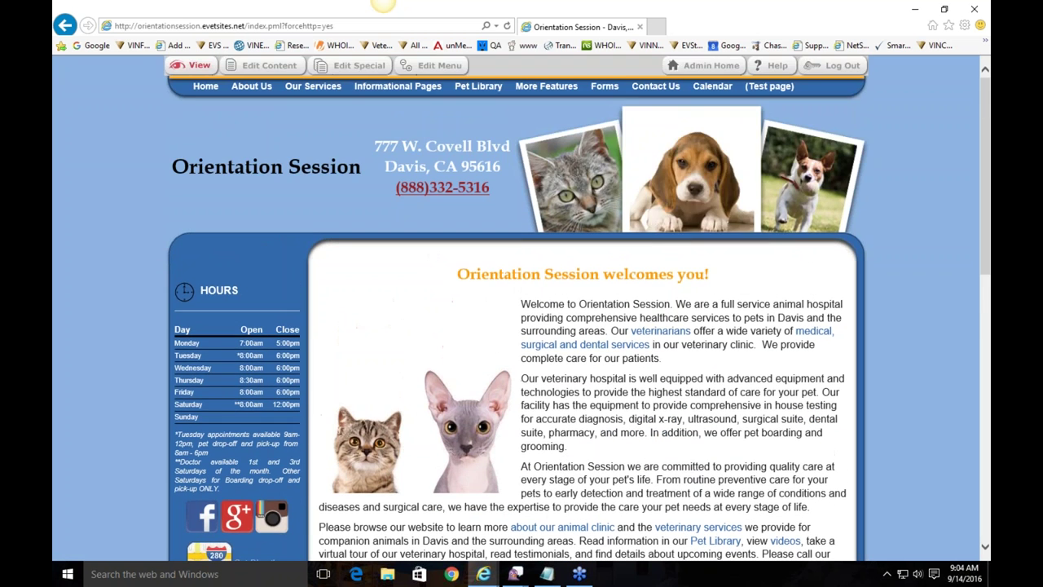
Delete the image of the two cats from the Home page content, save the content, and check the published page
left_click(278, 70)
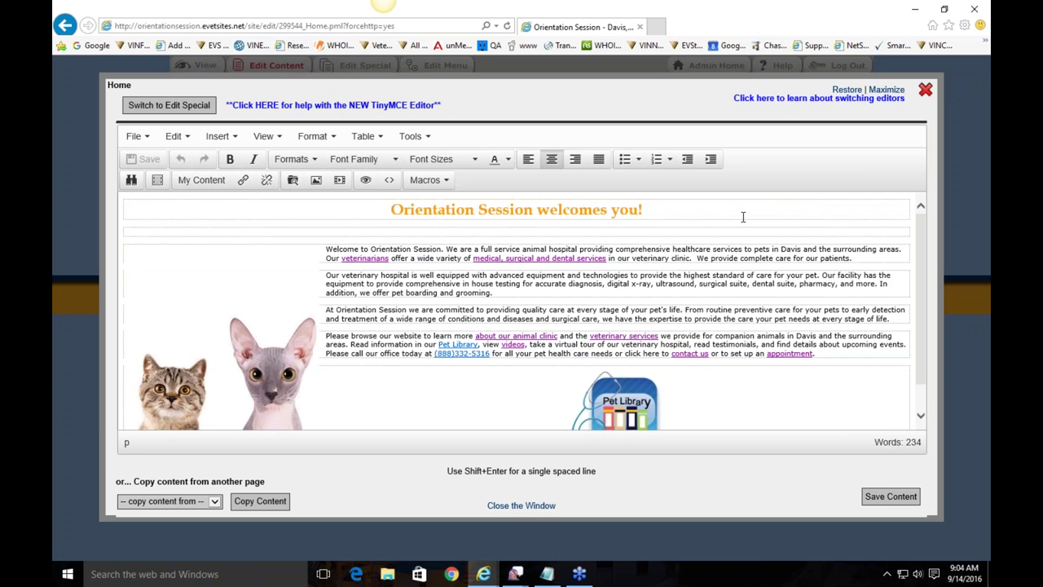
scroll(452, 334, "down", 1)
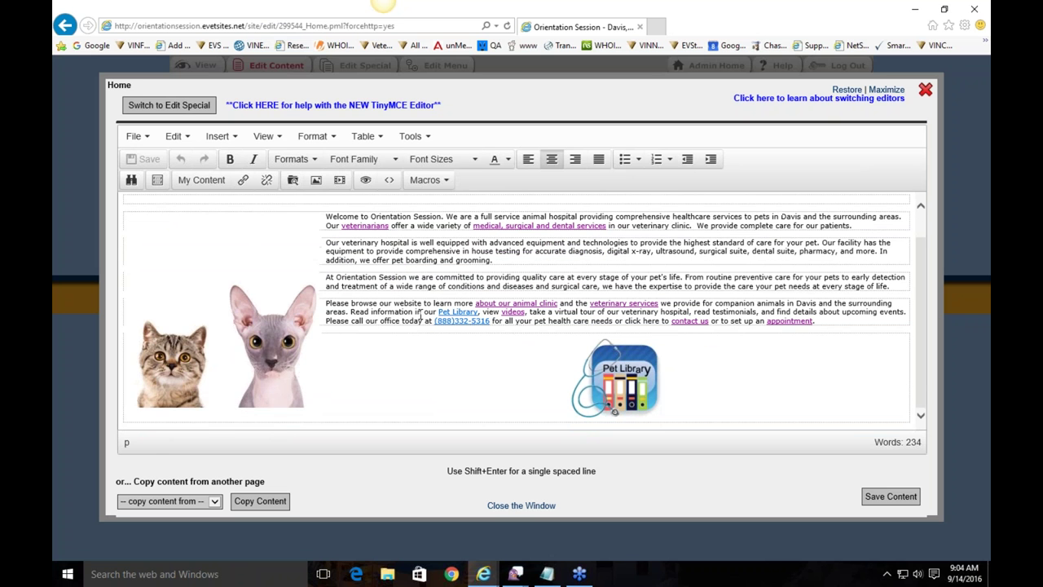
left_click(253, 295)
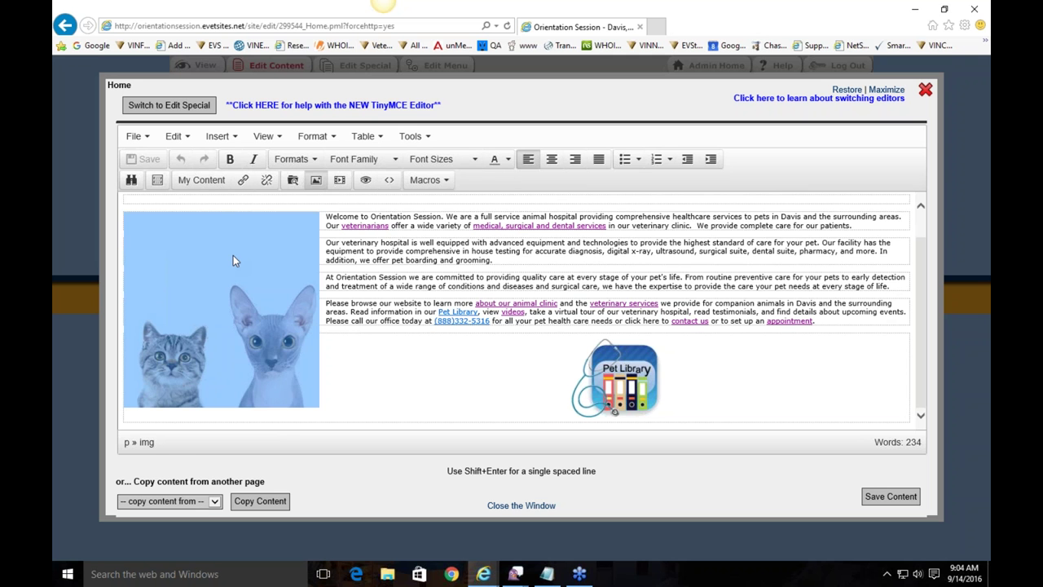
key("Delete")
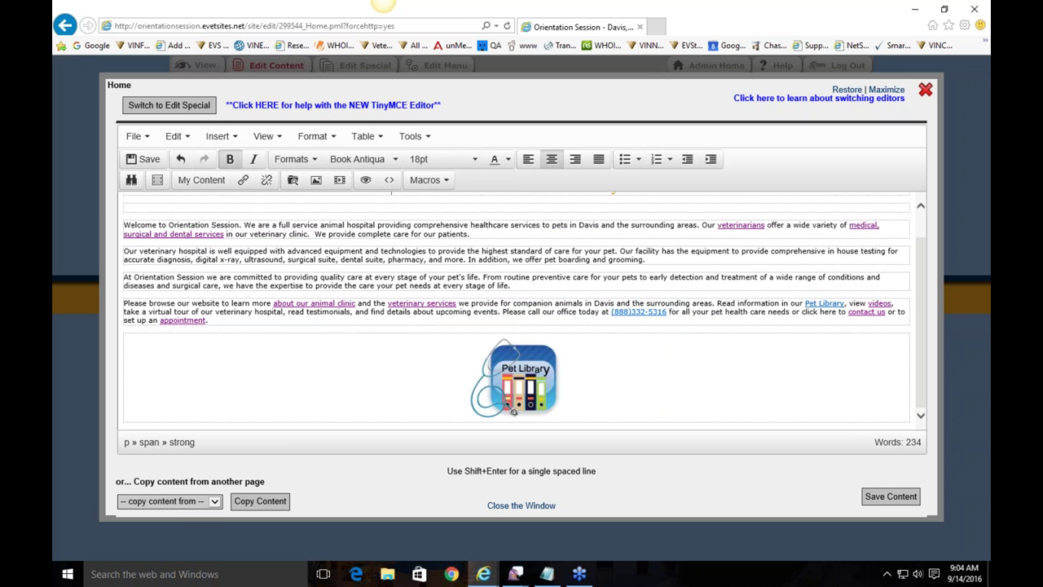
left_click(886, 501)
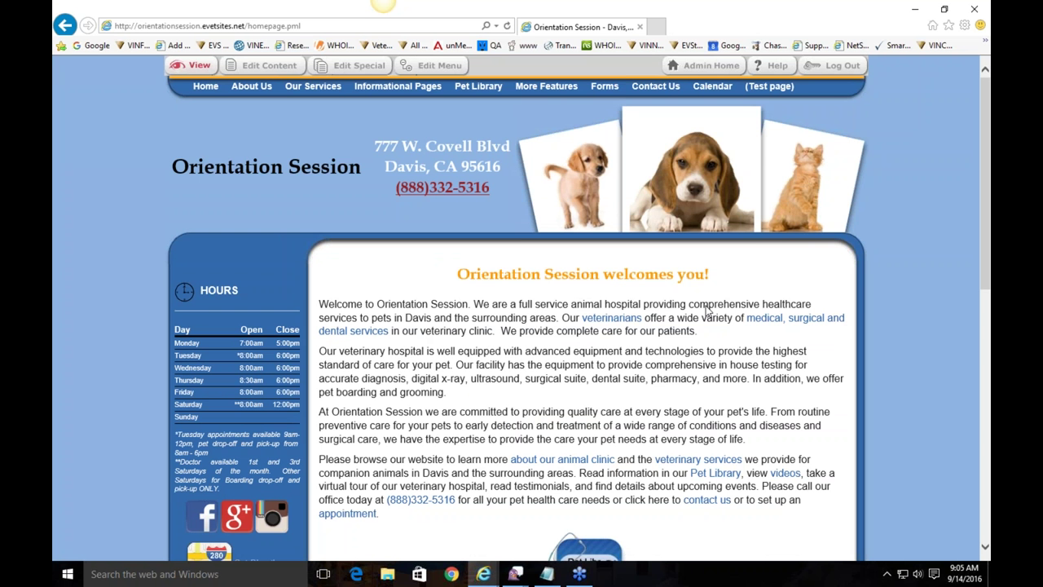
scroll(640, 451, "down", 3)
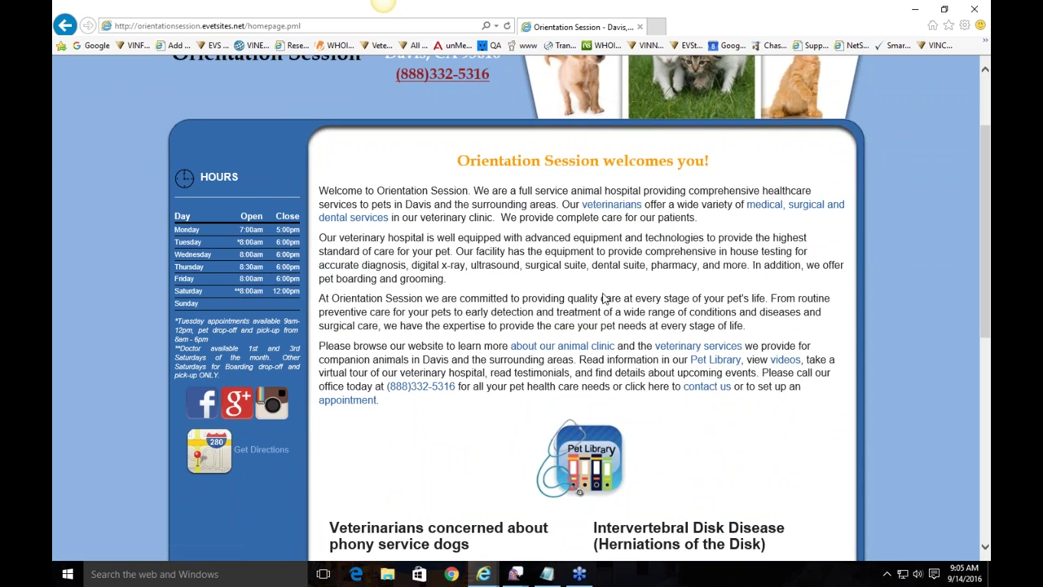
scroll(605, 299, "up", 3)
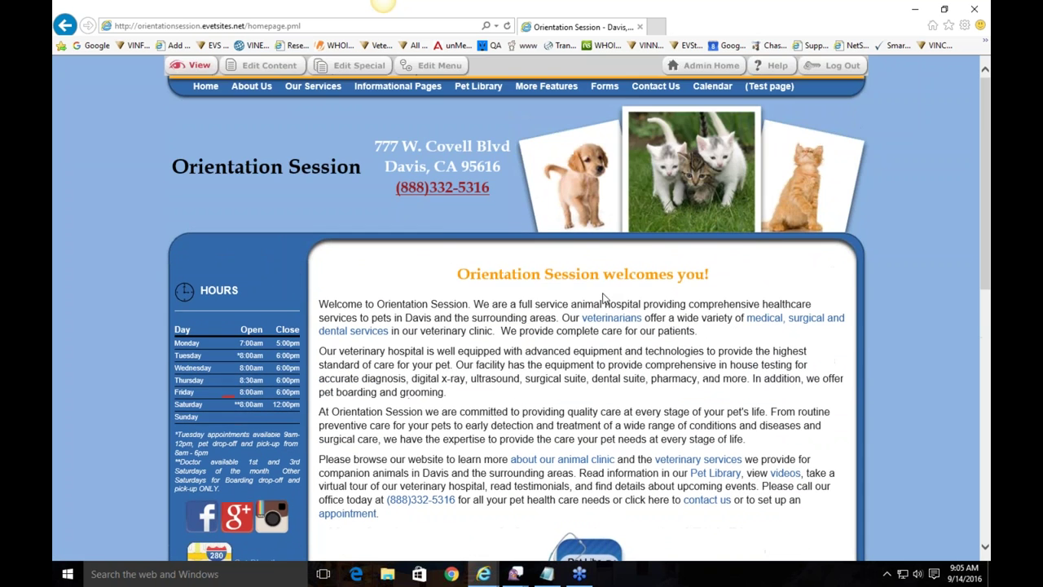
Open the Home page content for editing and start inserting an image before the opening "Welcome to Orientation Session" paragraph
left_click(268, 66)
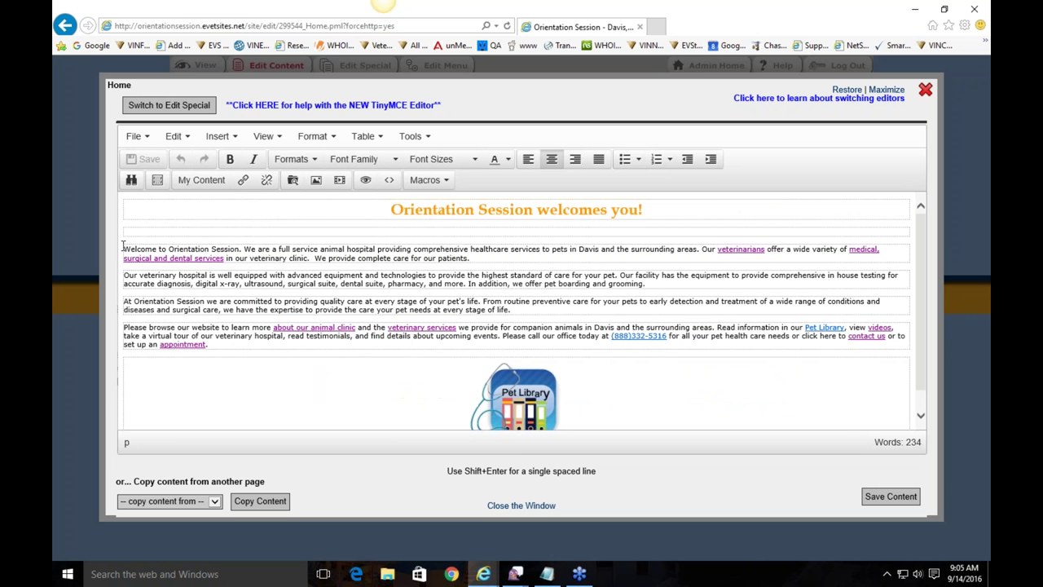
left_click(124, 252)
scroll(180, 261, "down", 1)
left_click(686, 382)
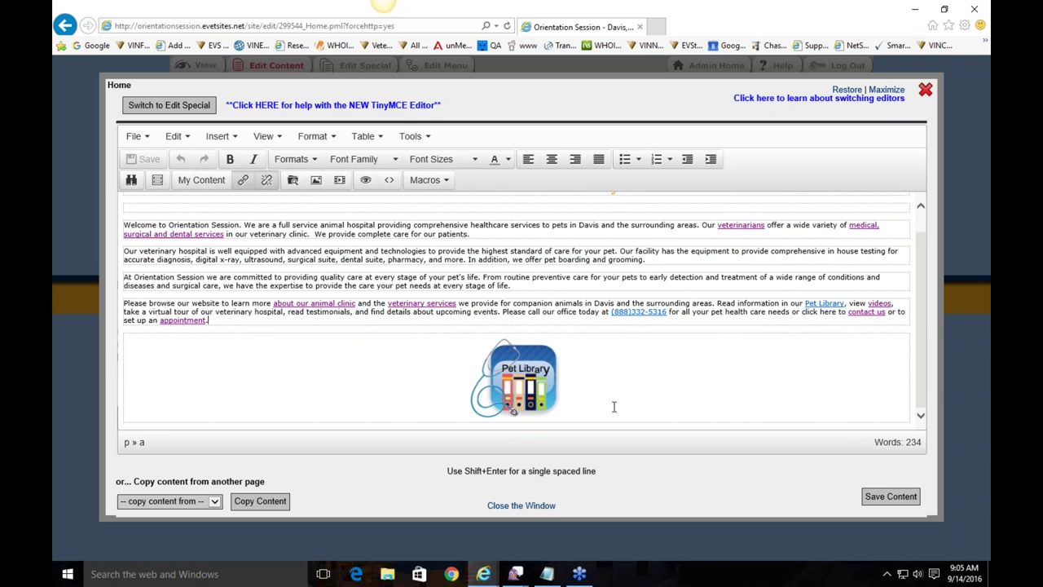
scroll(615, 404, "up", 1)
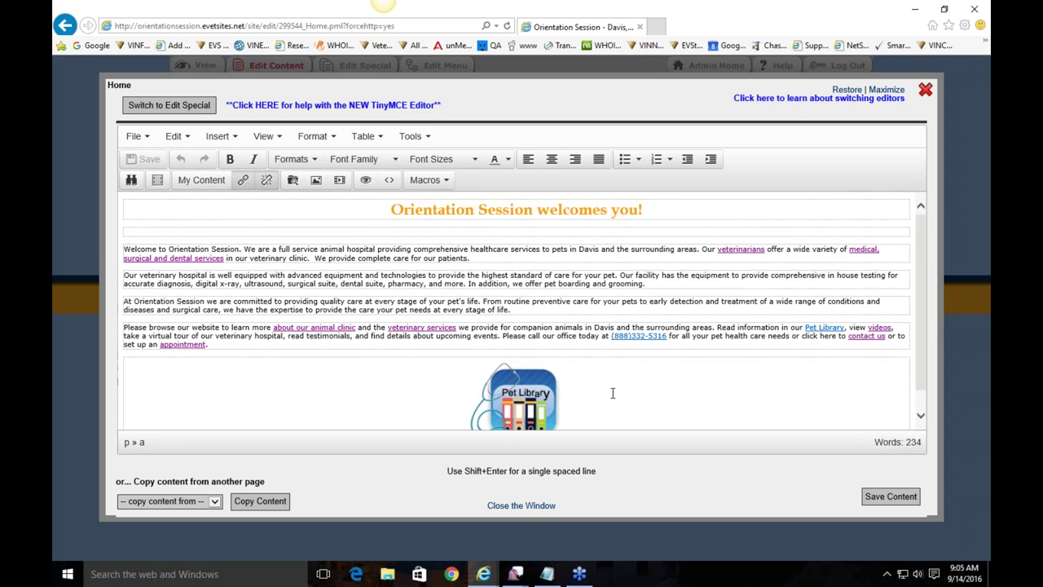
left_click(124, 249)
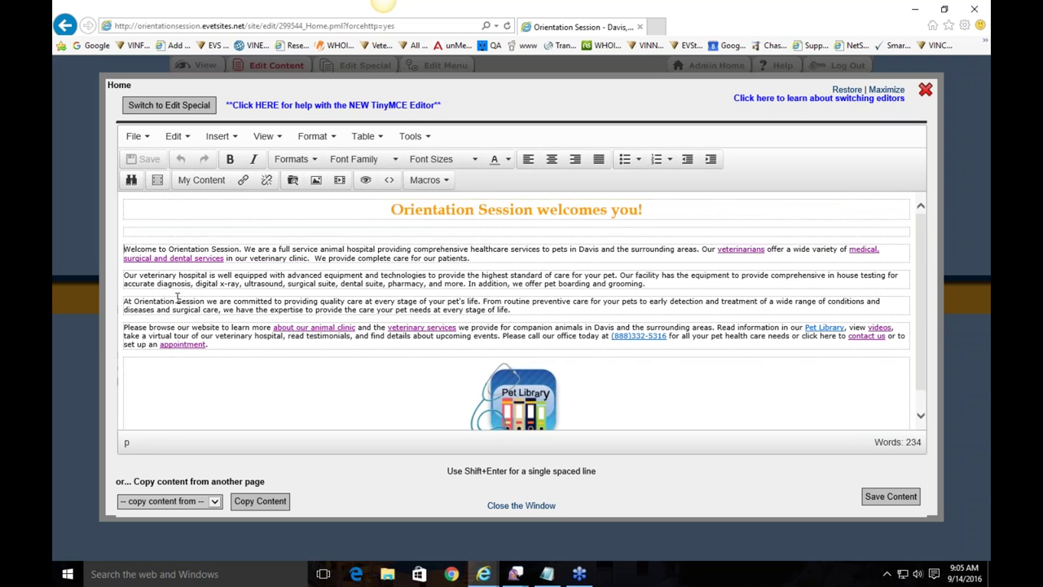
right_click(125, 248)
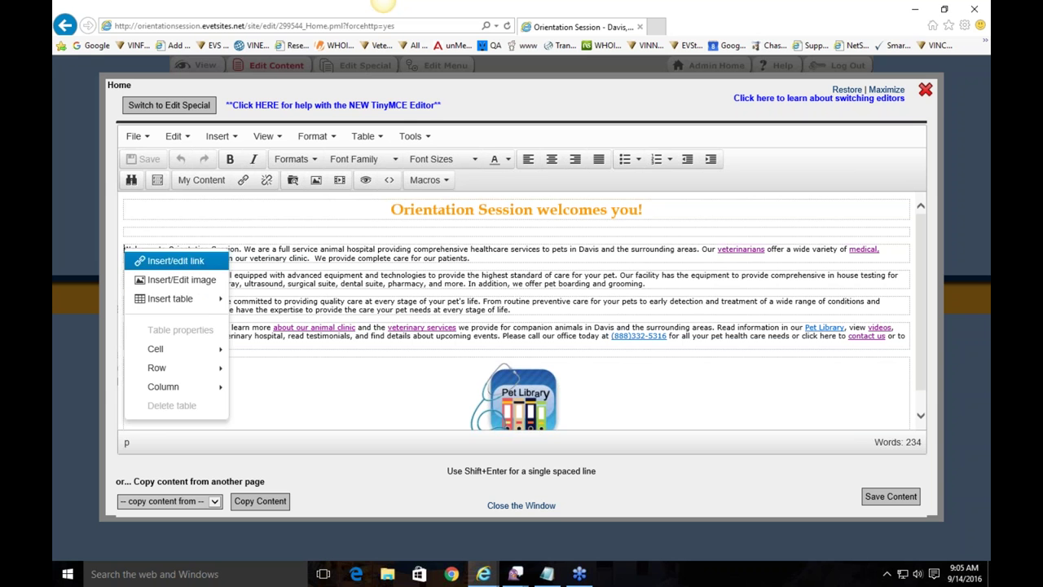
key("Escape")
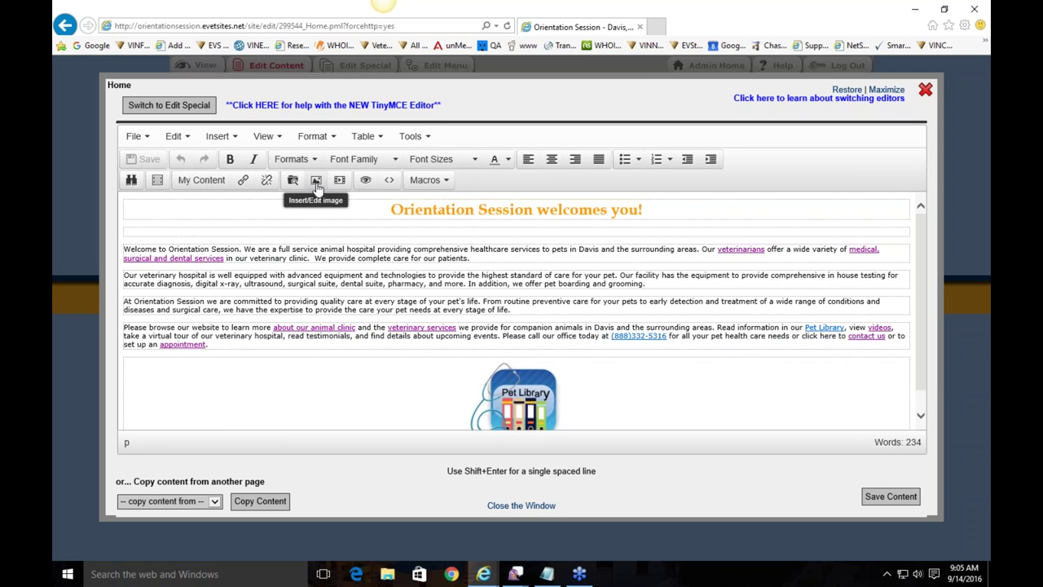
right_click(127, 249)
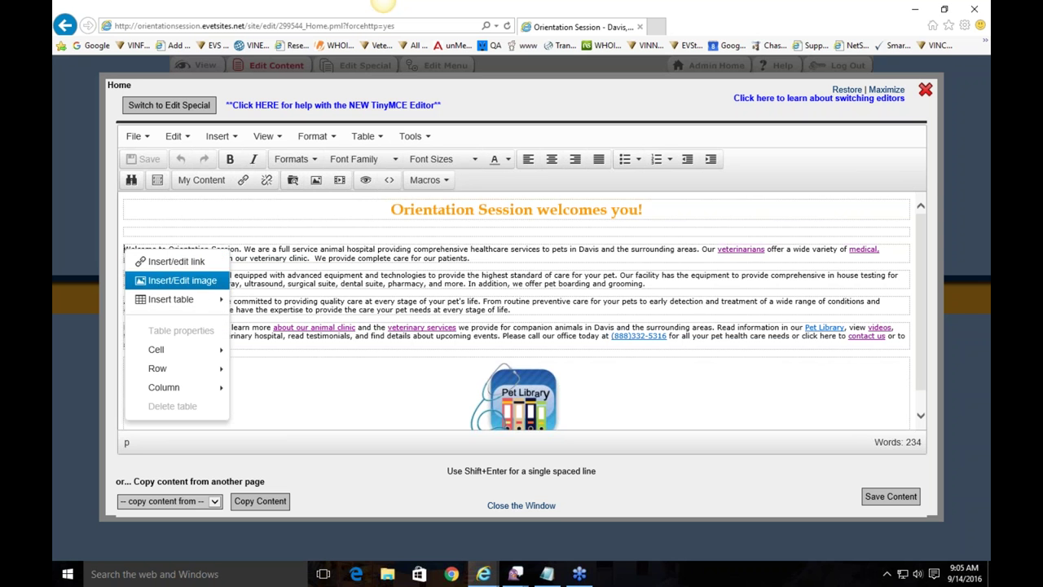
left_click(167, 277)
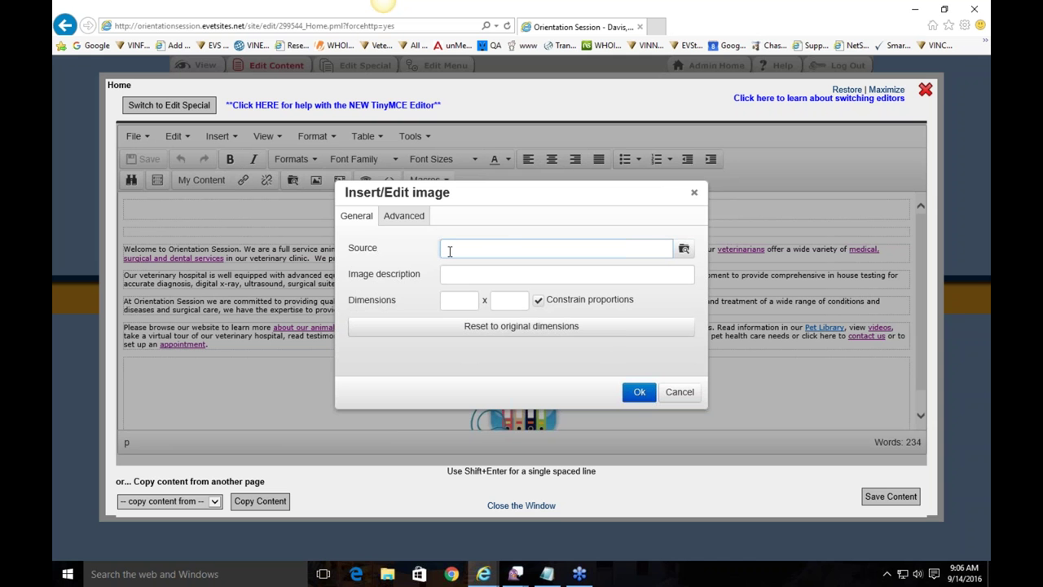
Choose 01.jpg from the Felines folder of the site's images as the image source
left_click(685, 251)
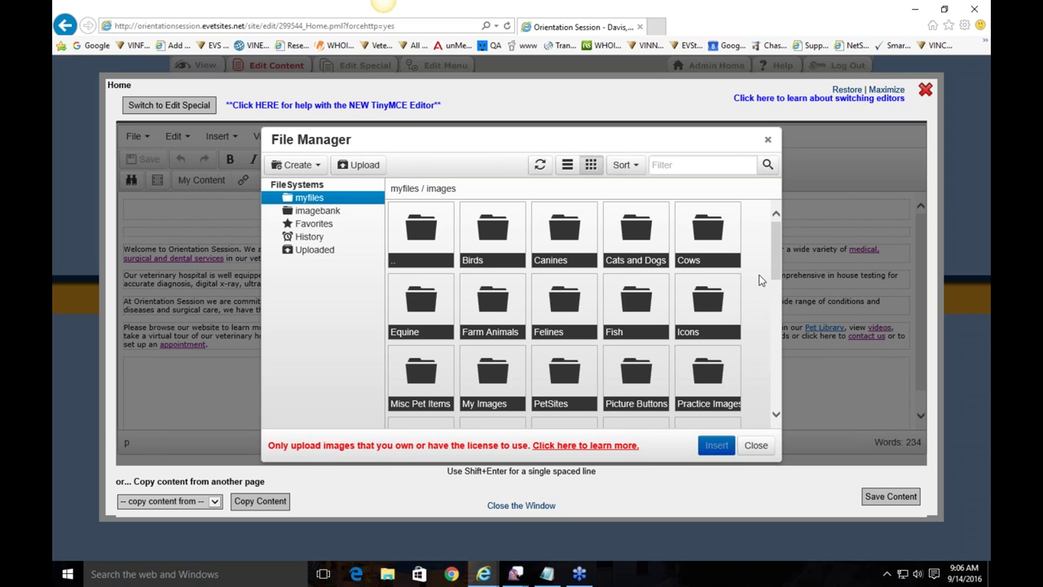
double_click(565, 313)
scroll(709, 294, "down", 10)
scroll(709, 293, "up", 10)
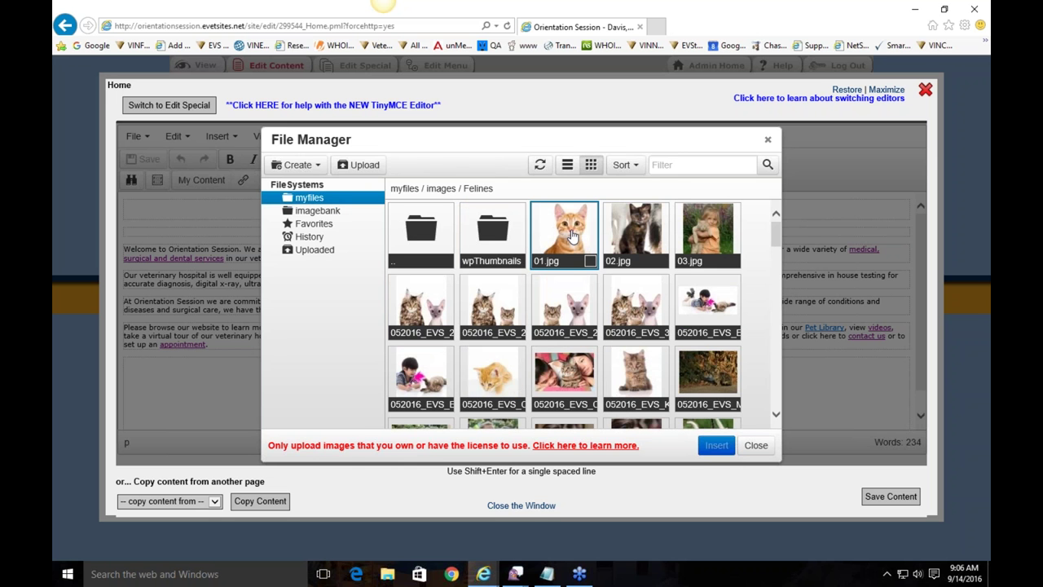
double_click(573, 236)
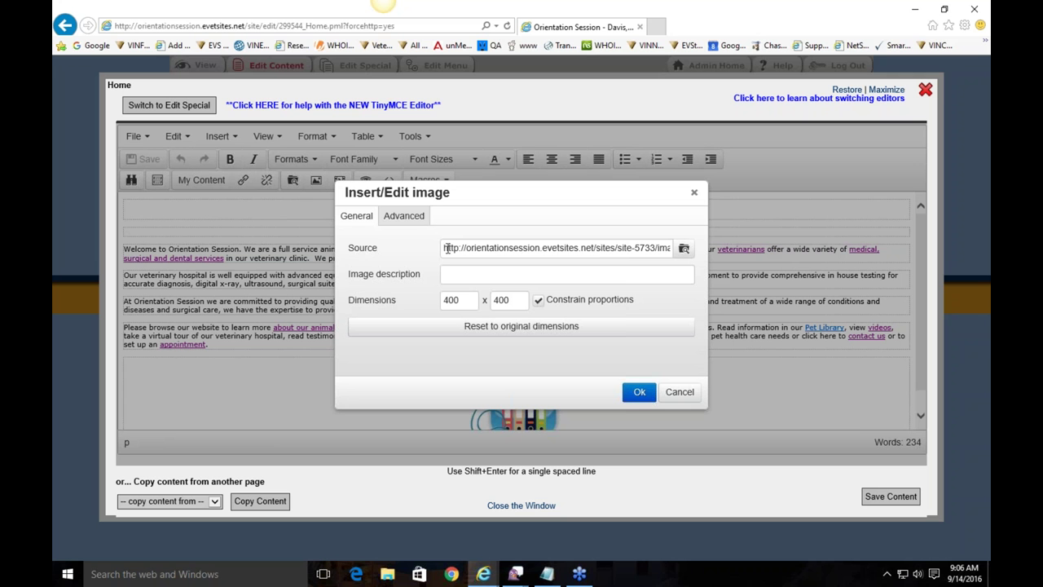
left_click_drag(442, 247, 683, 250)
left_click(595, 252)
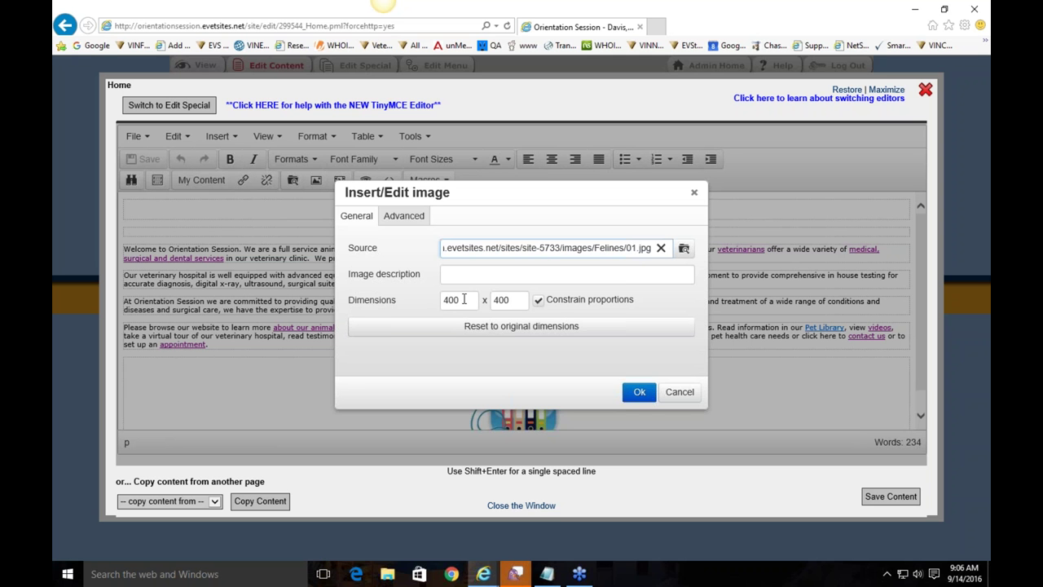
Set the image description to "Our Hospital Cat, Ginger" and insert the image
left_click(496, 273)
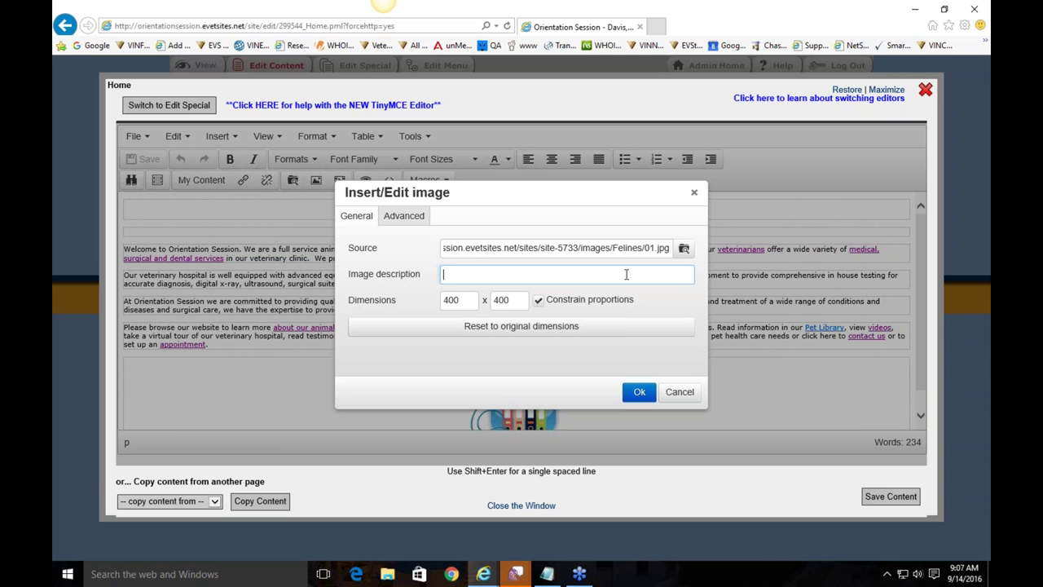
type("Oure")
key("BackSpace")
key("BackSpace")
type("Hojs")
key("BackSpace")
key("BackSpace")
type("spital Cat, Ginger")
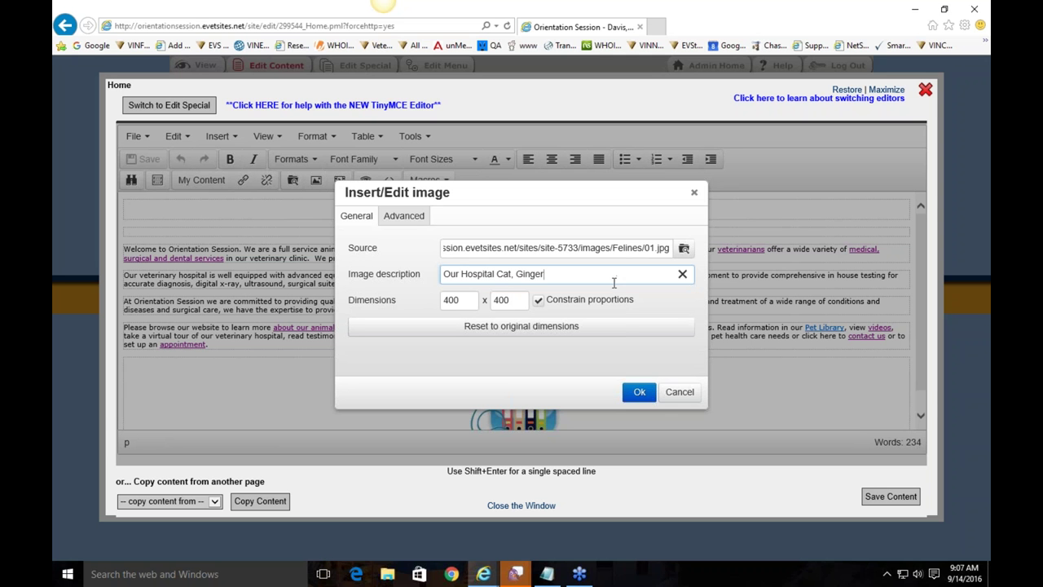
left_click_drag(579, 275, 443, 276)
left_click(569, 278)
left_click(639, 392)
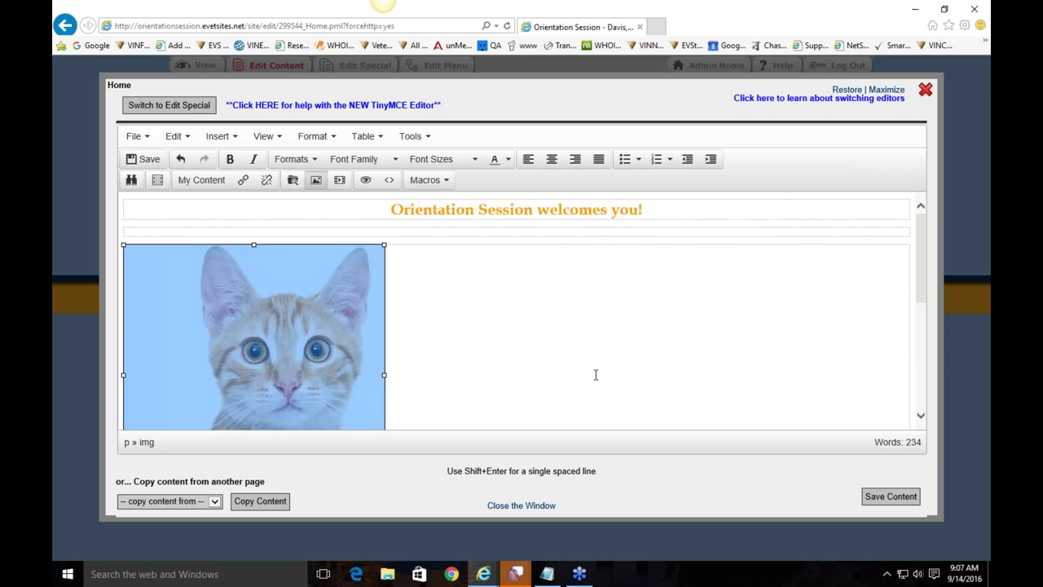
Save the Home page content and review the inserted cat image on the published page
left_click(532, 315)
mouse_move(237, 279)
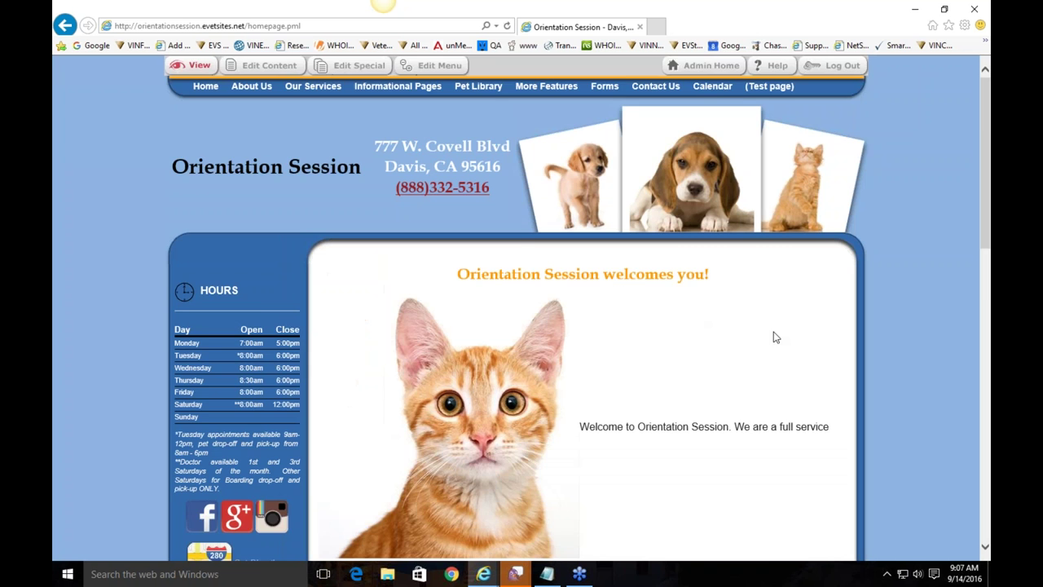
scroll(820, 307, "down", 2)
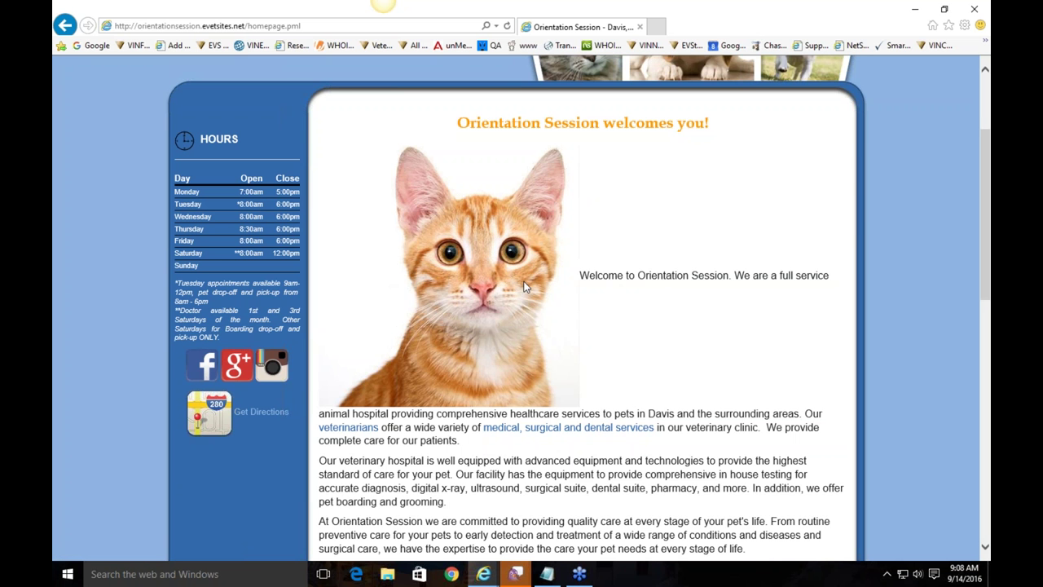
Reopen the Home page content and resize the cat image to 300 x 300 with constrained proportions
left_click(500, 249)
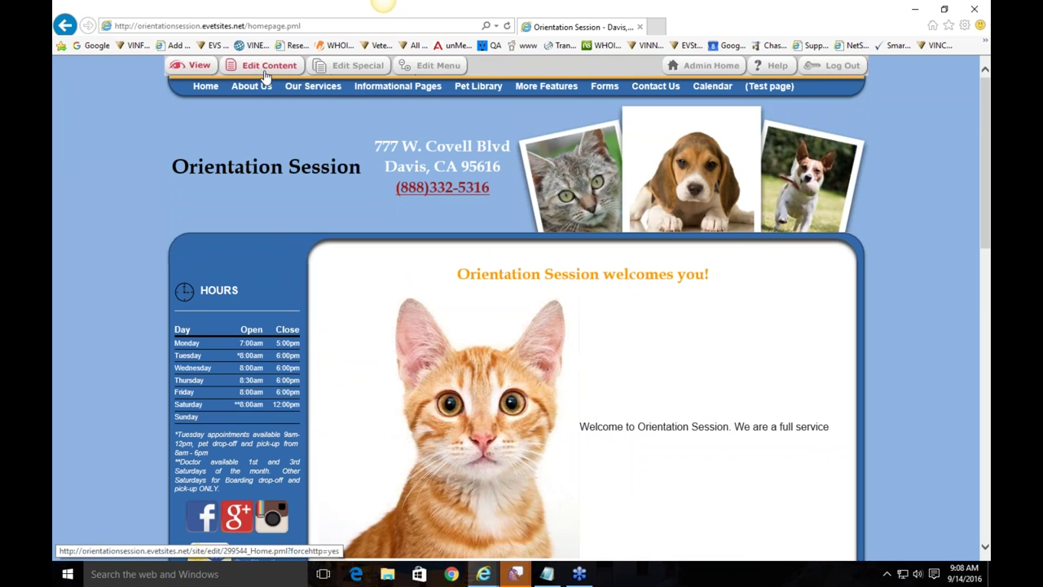
scroll(489, 256, "down", 1)
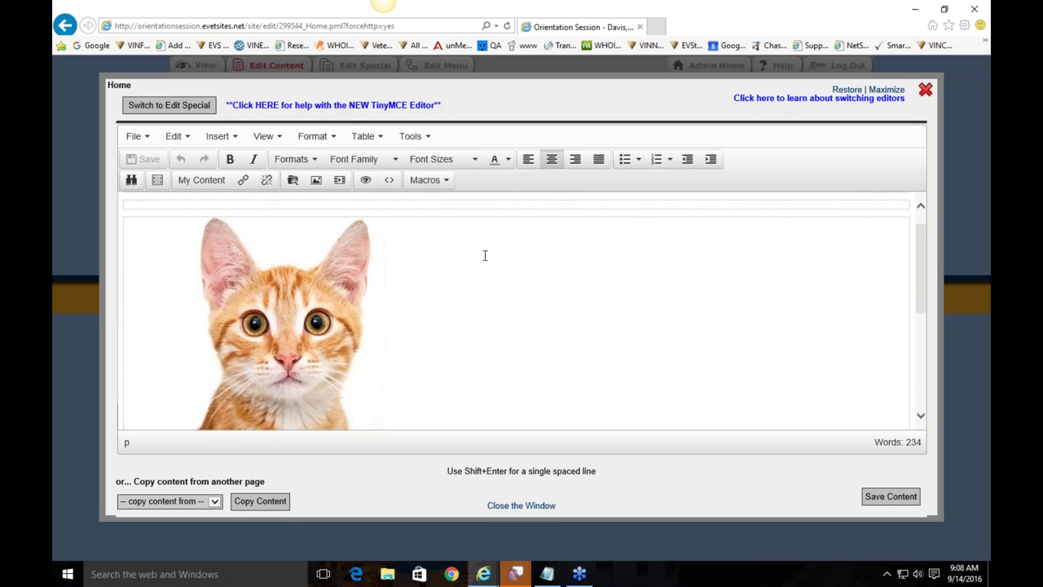
left_click(362, 367)
double_click(281, 310)
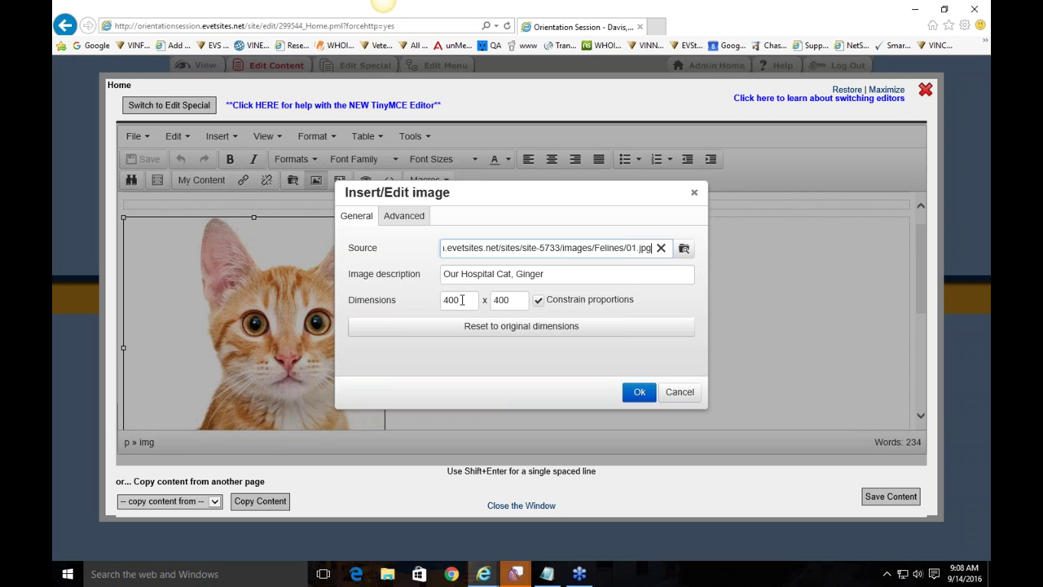
left_click_drag(460, 300, 419, 302)
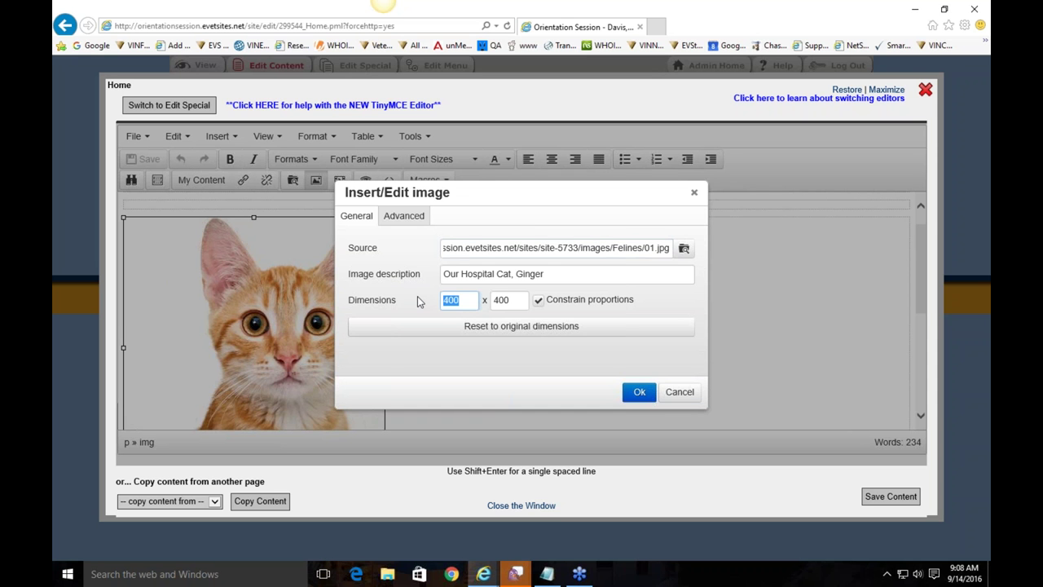
type("300")
left_click(401, 282)
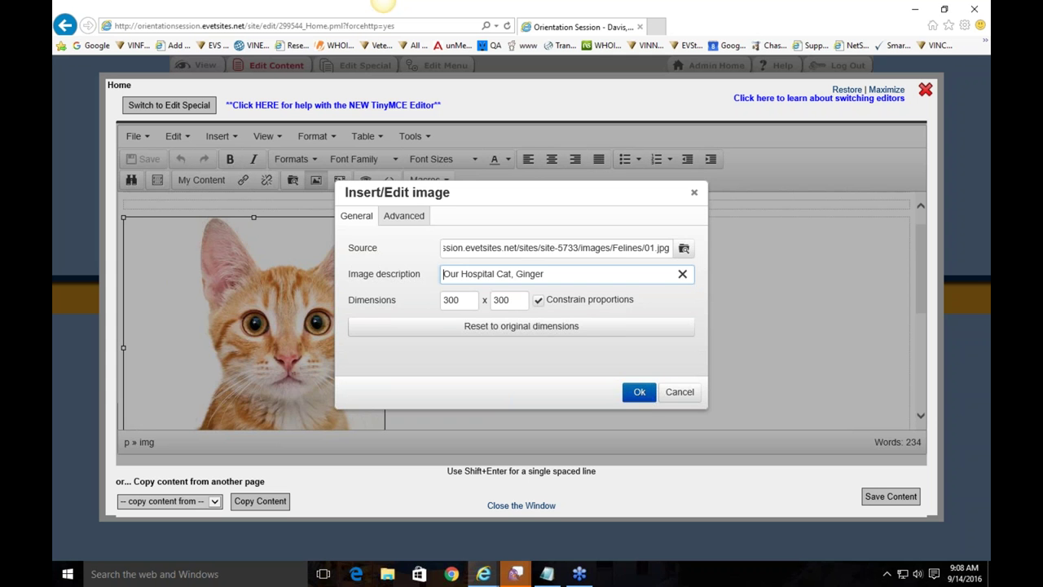
left_click(644, 394)
left_click(512, 296)
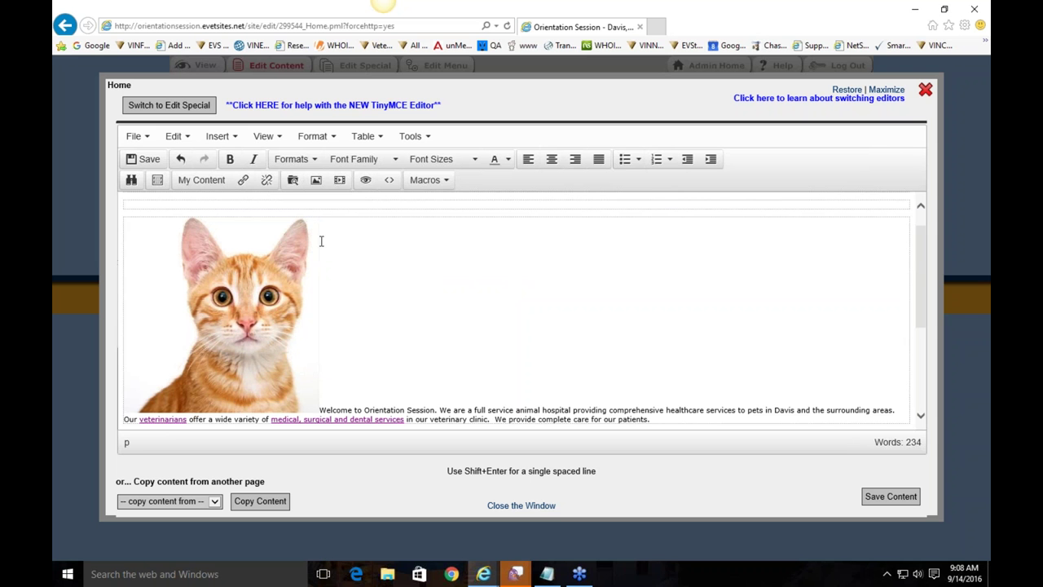
Set the cat image's alignment to Left in its advanced image settings
double_click(255, 306)
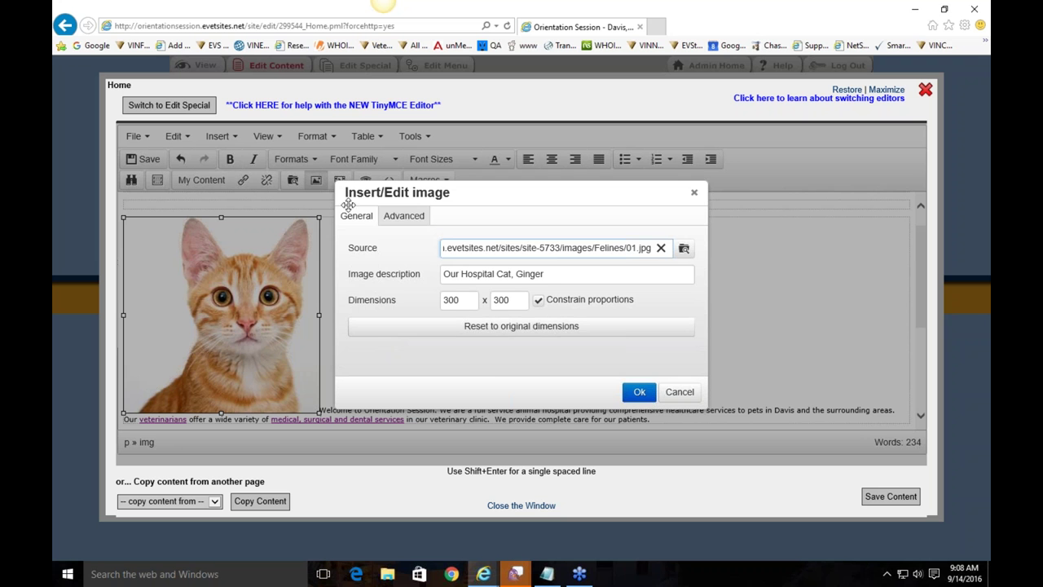
left_click(406, 219)
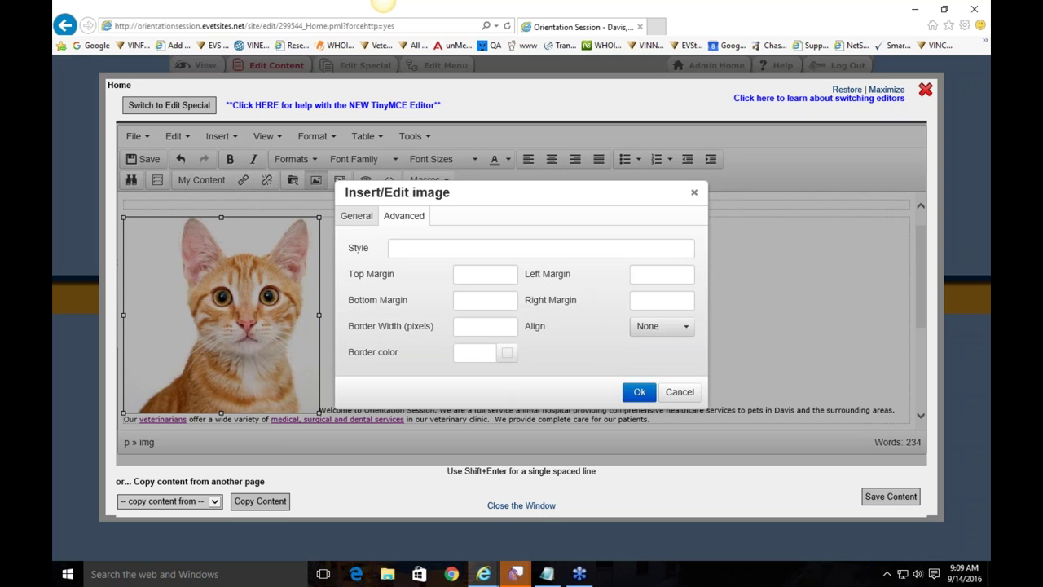
left_click(681, 334)
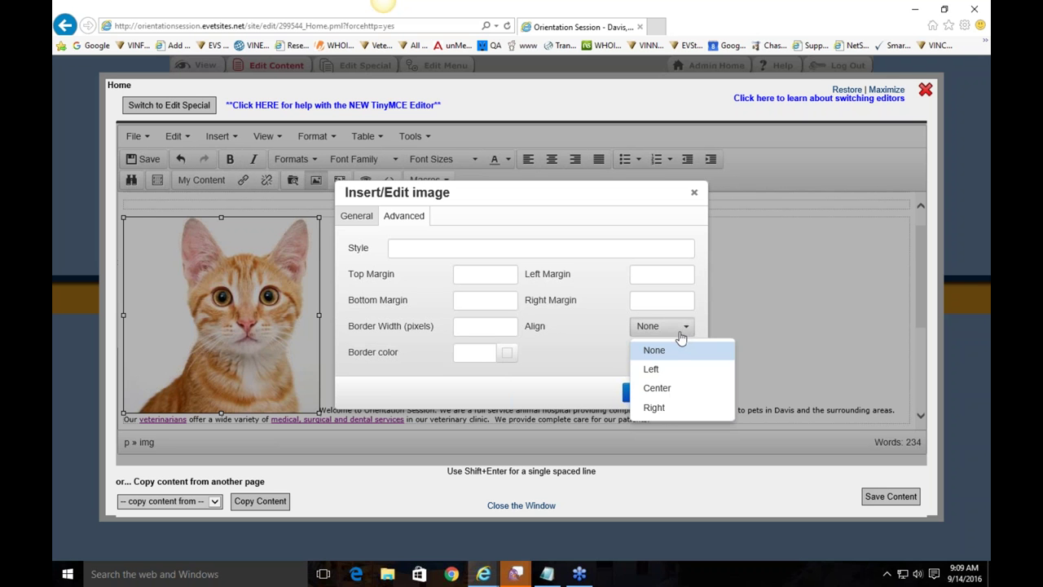
left_click(683, 371)
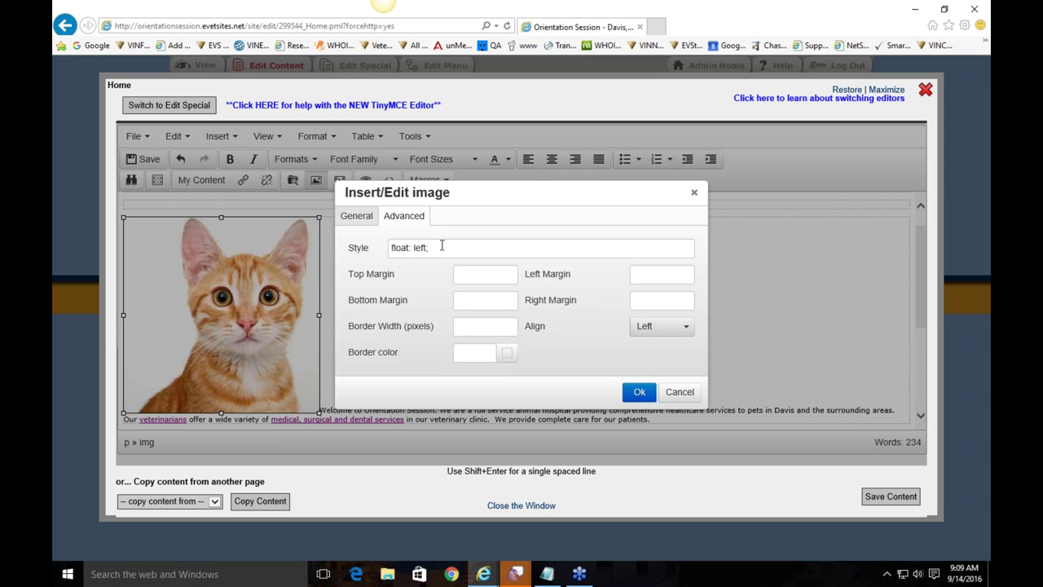
Try the Right alignment for the cat image, and return it to Left
left_click(644, 326)
left_click(664, 412)
left_click(662, 326)
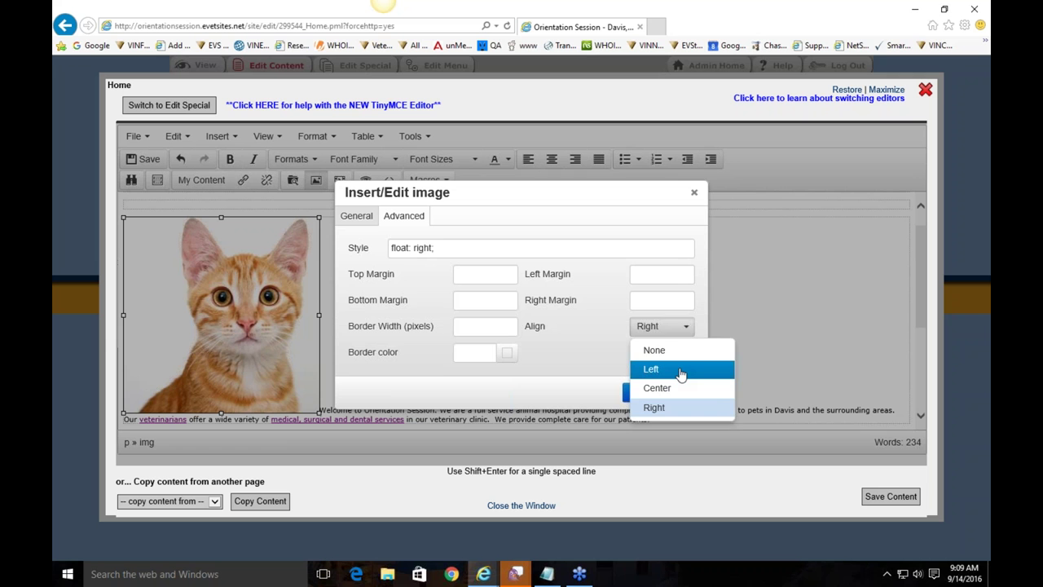
left_click(652, 369)
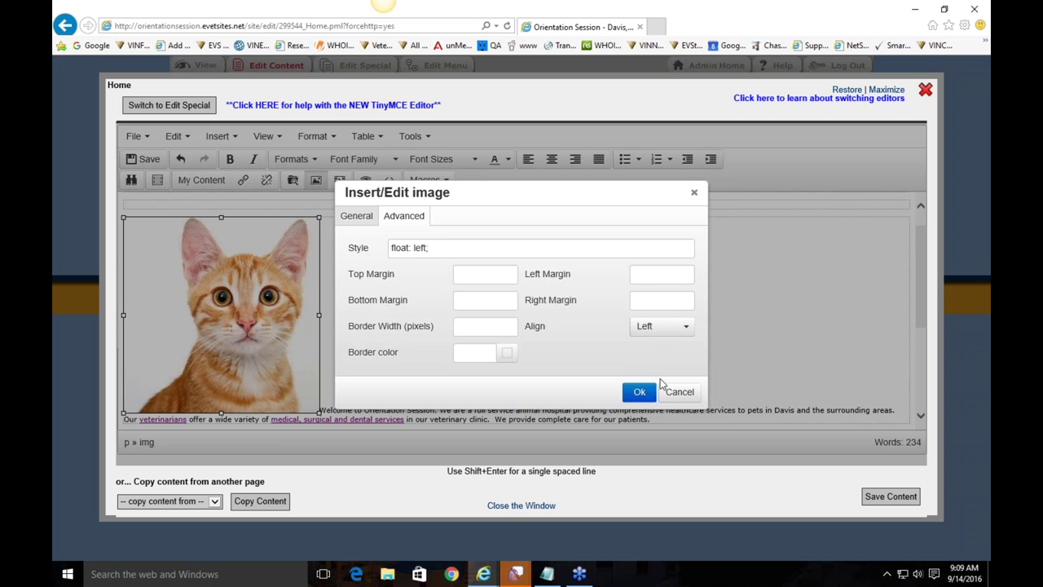
Apply the cat image's settings and save the Home page content
left_click(640, 393)
left_click(371, 284)
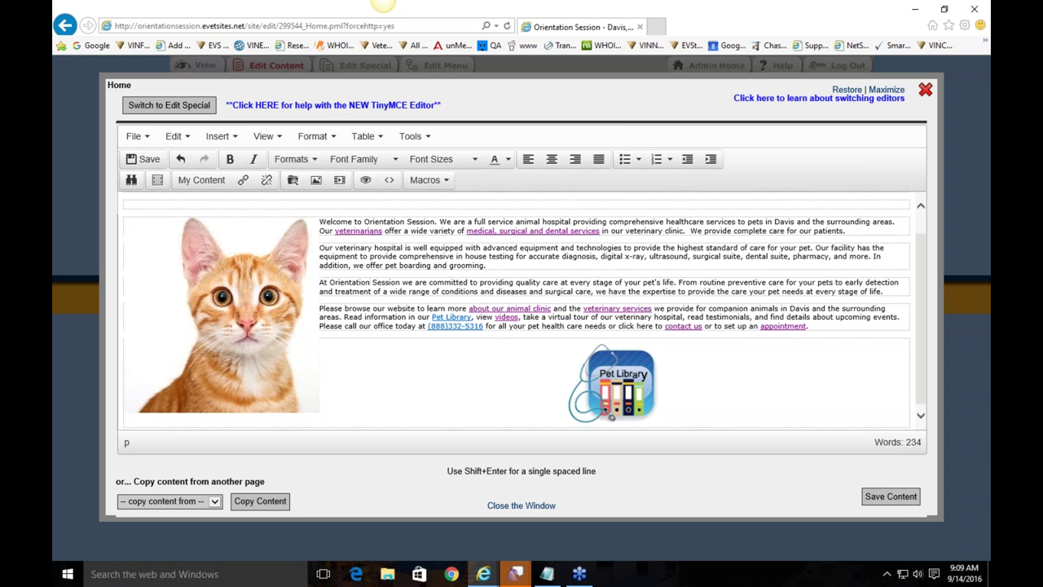
left_click(899, 507)
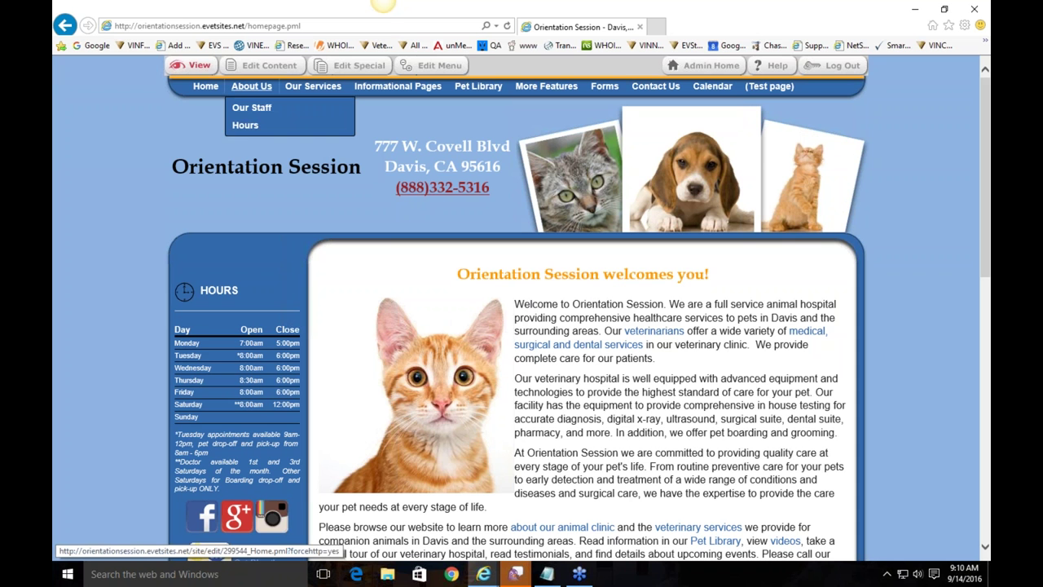
Reopen the Home page content, set the cat image's right margin to 10, and save the content
left_click(268, 65)
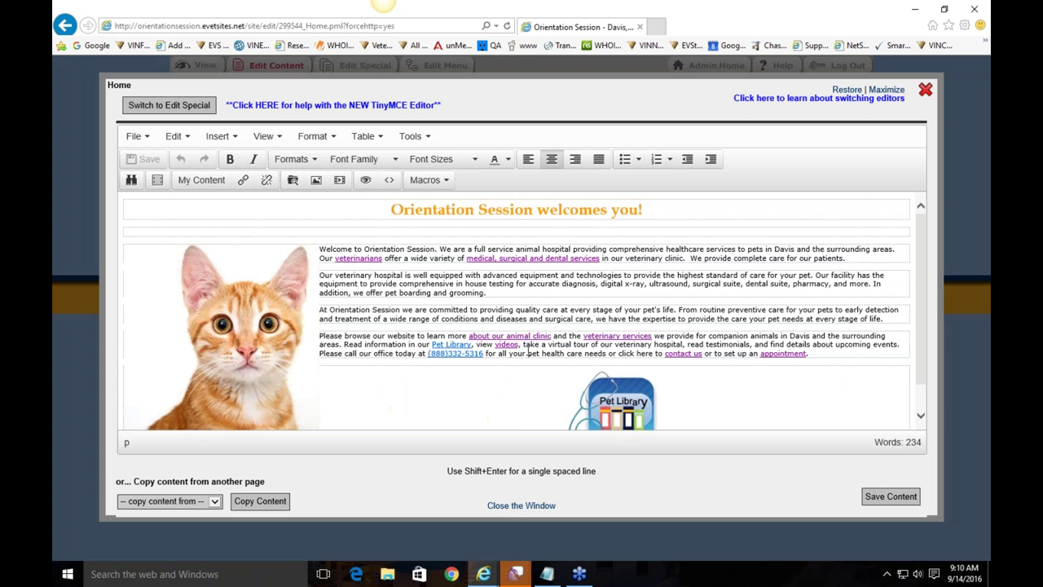
double_click(266, 293)
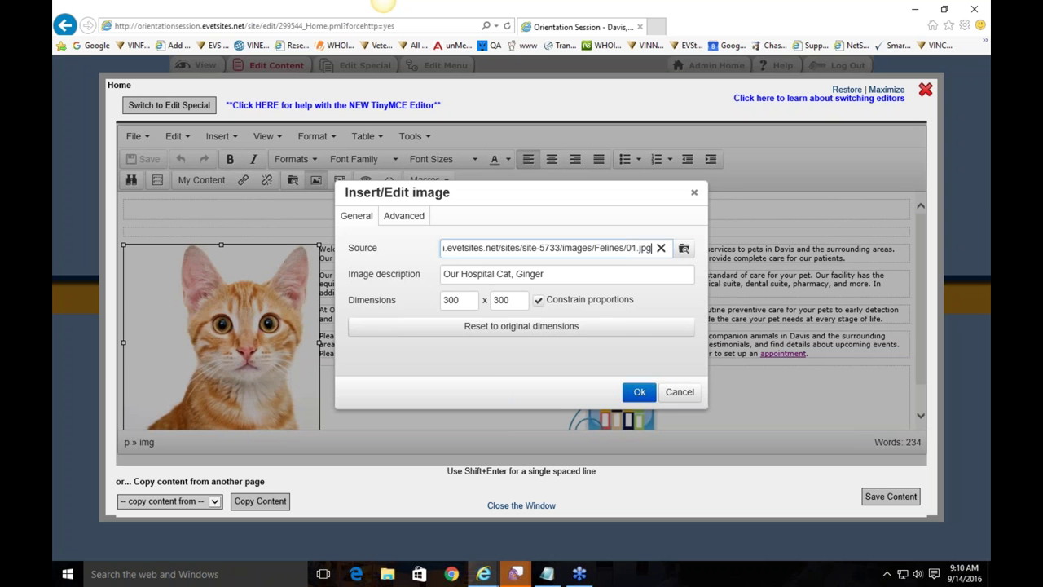
left_click(401, 220)
left_click(670, 298)
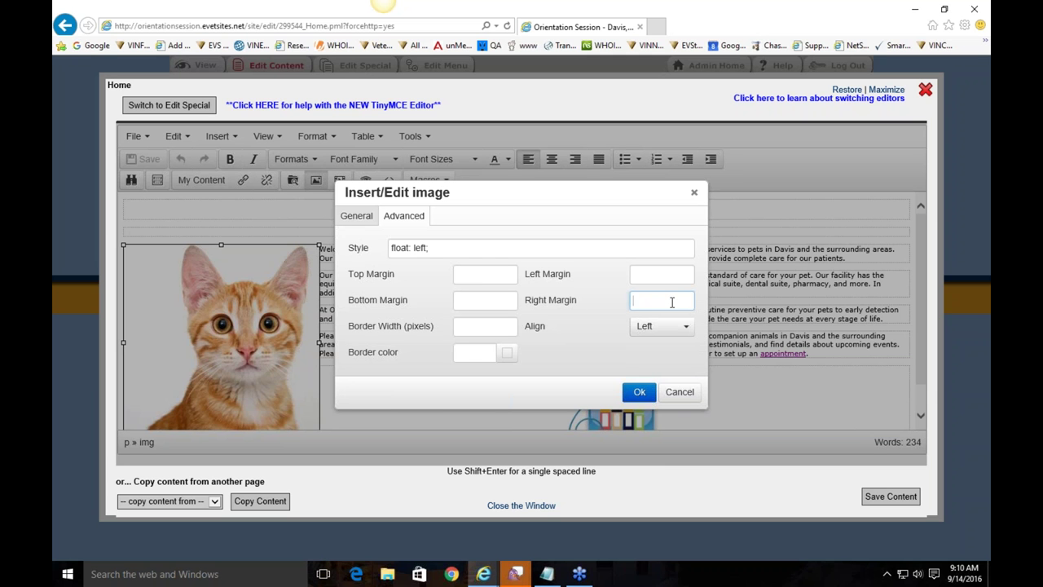
type("10")
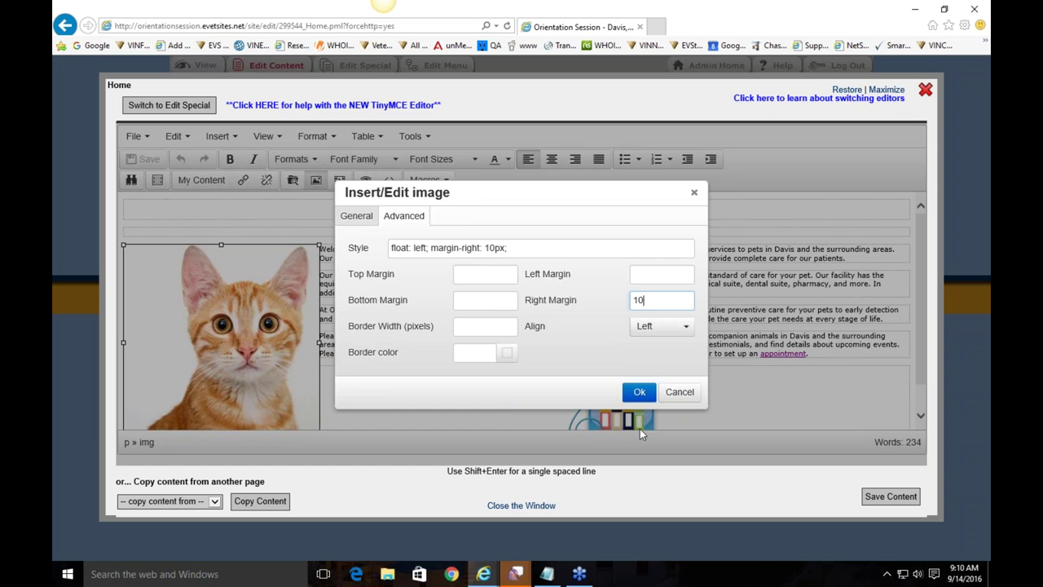
left_click(639, 393)
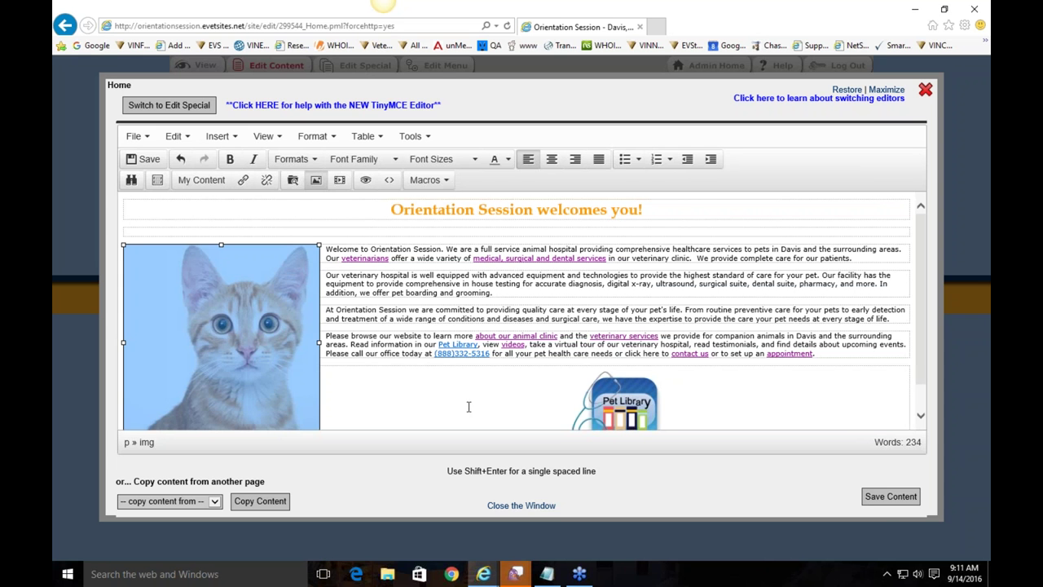
left_click(882, 496)
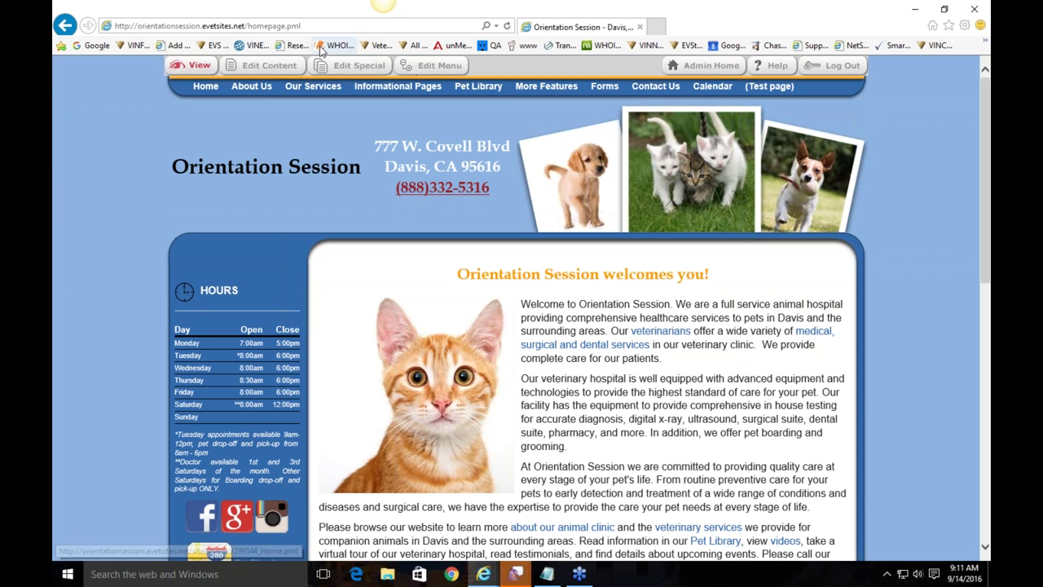
Reopen the Home page content and set the cat image's border color to orange #e37b27 in its advanced image settings
left_click(253, 69)
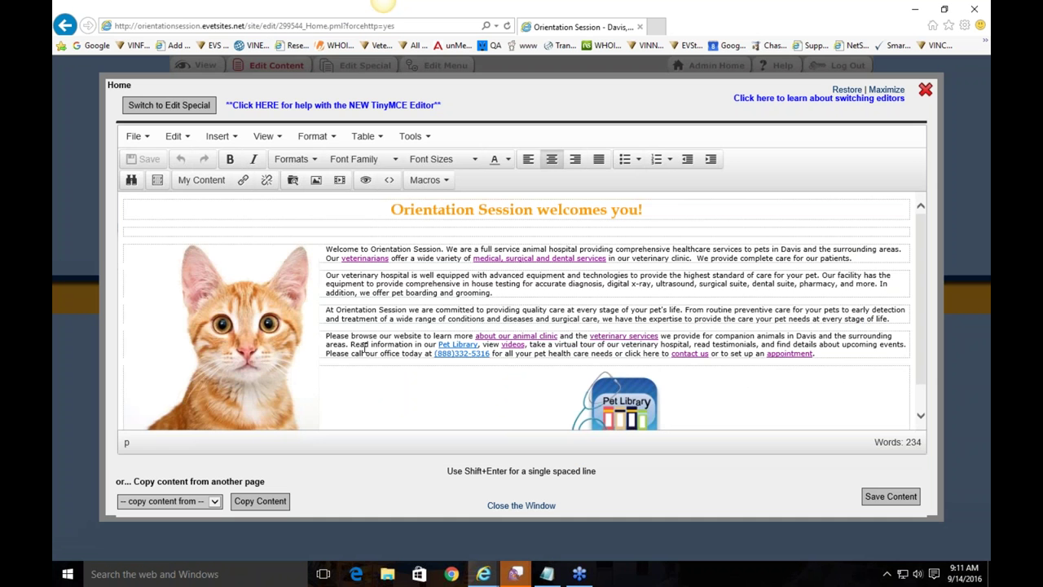
double_click(269, 332)
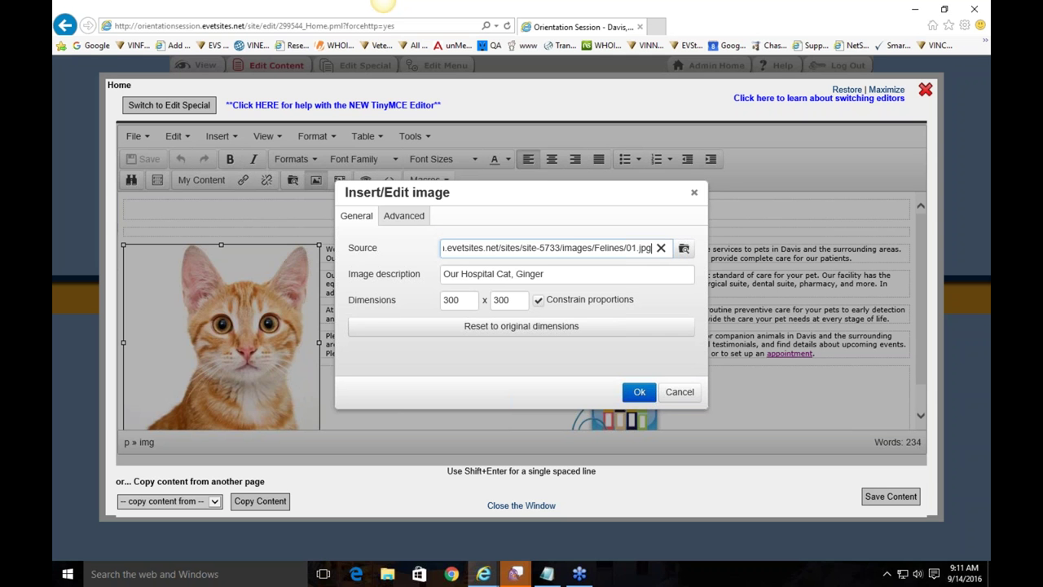
left_click(557, 274)
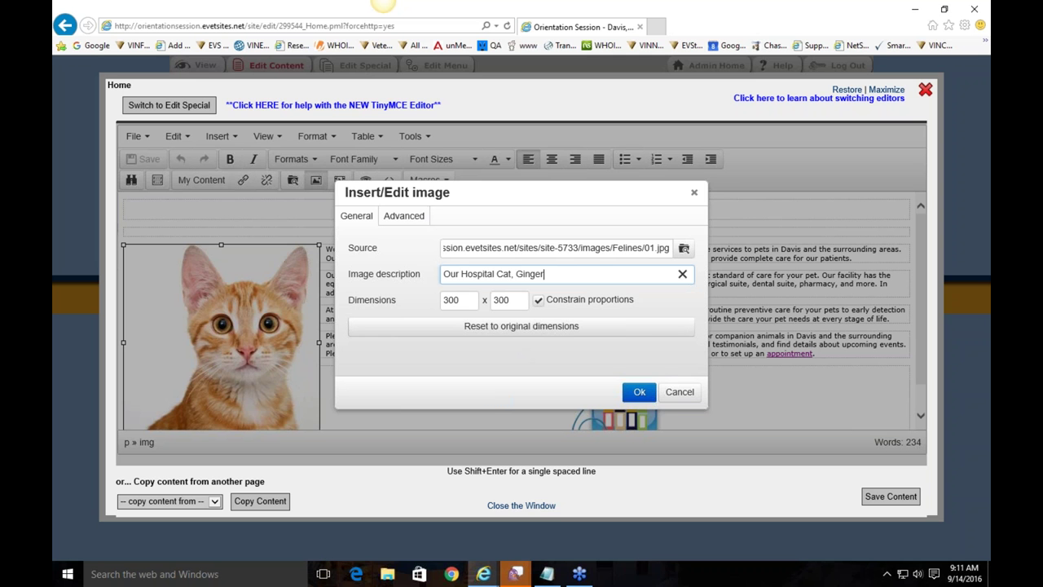
left_click(408, 217)
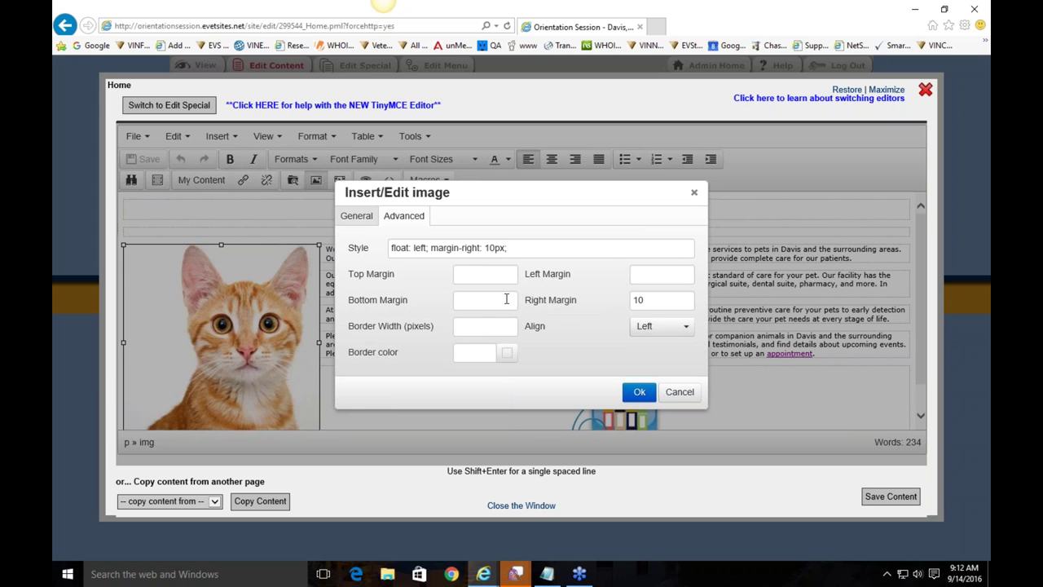
left_click(508, 354)
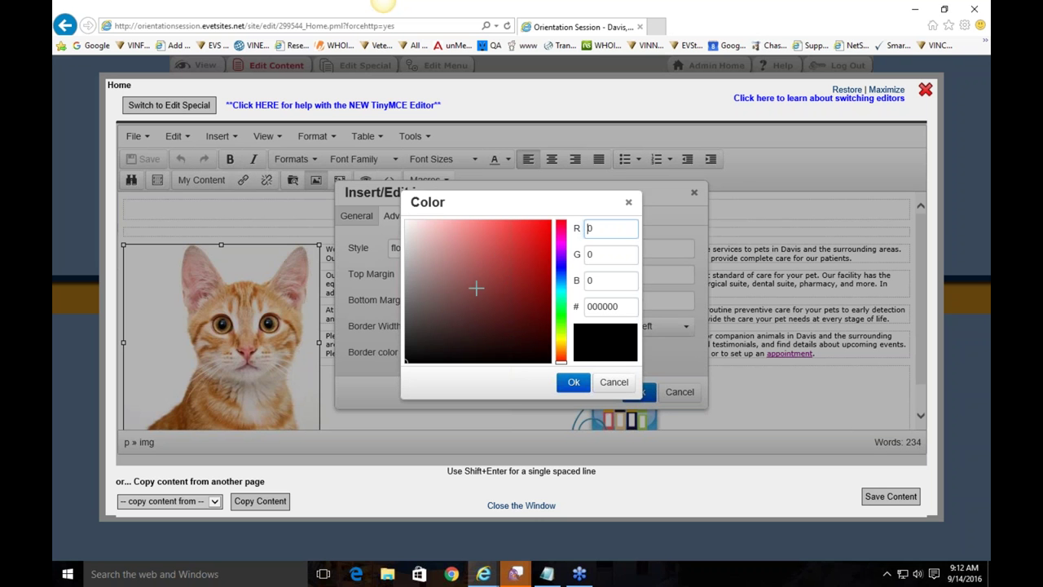
double_click(618, 307)
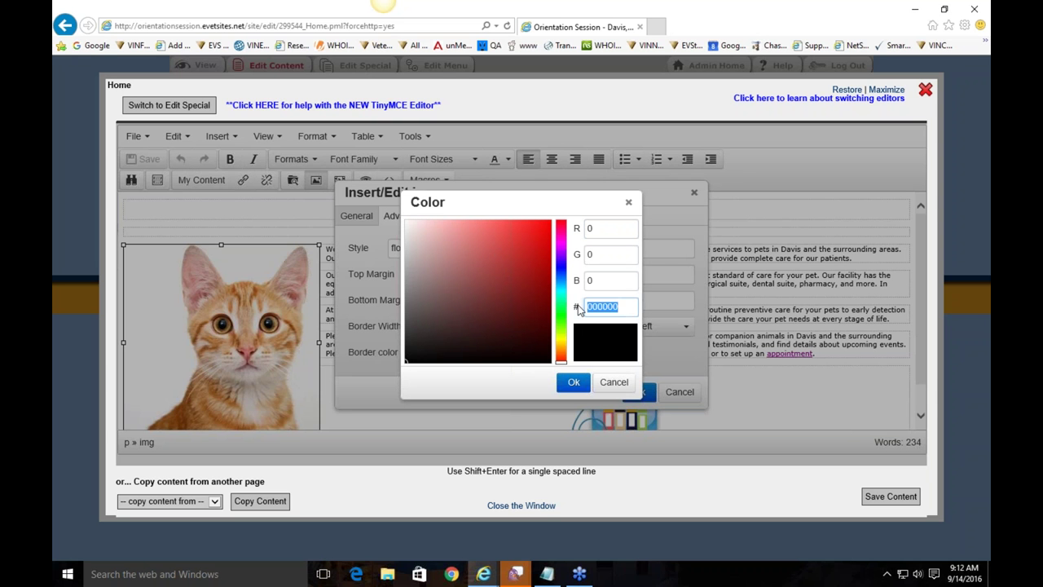
left_click(623, 307)
double_click(624, 305)
left_click(615, 307)
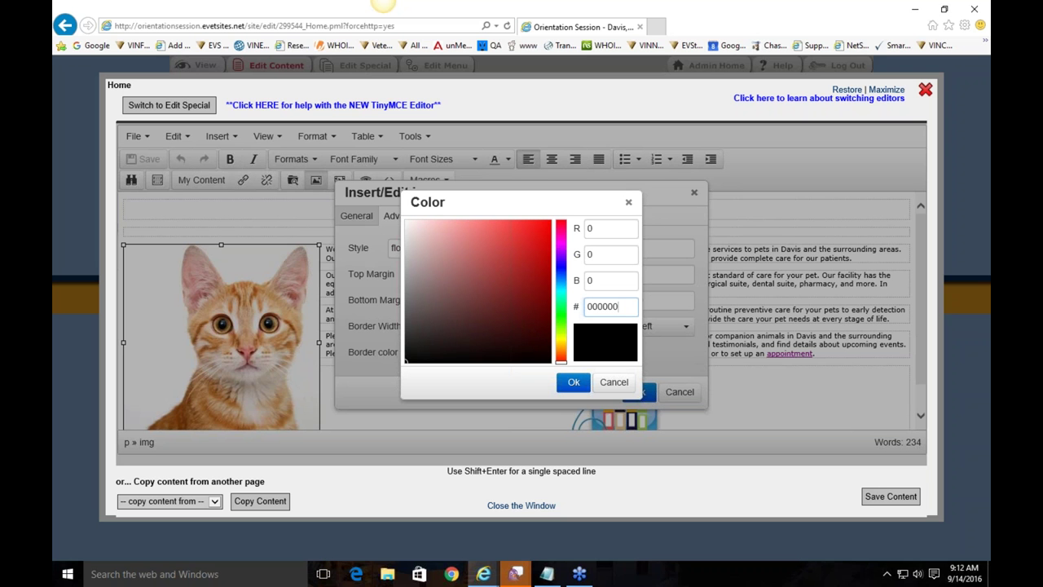
left_click(563, 349)
left_click(563, 346)
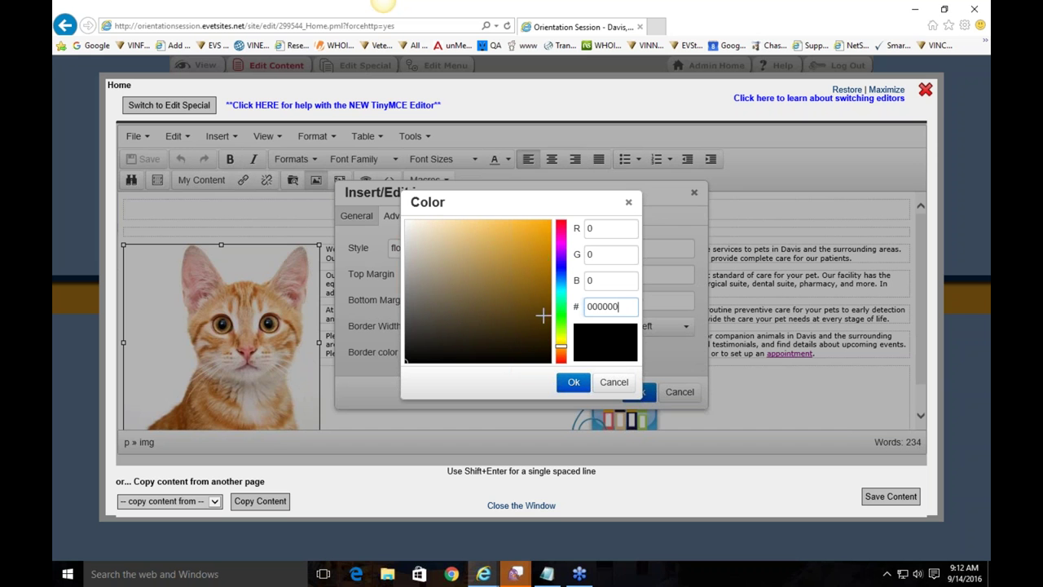
left_click(561, 352)
left_click(526, 233)
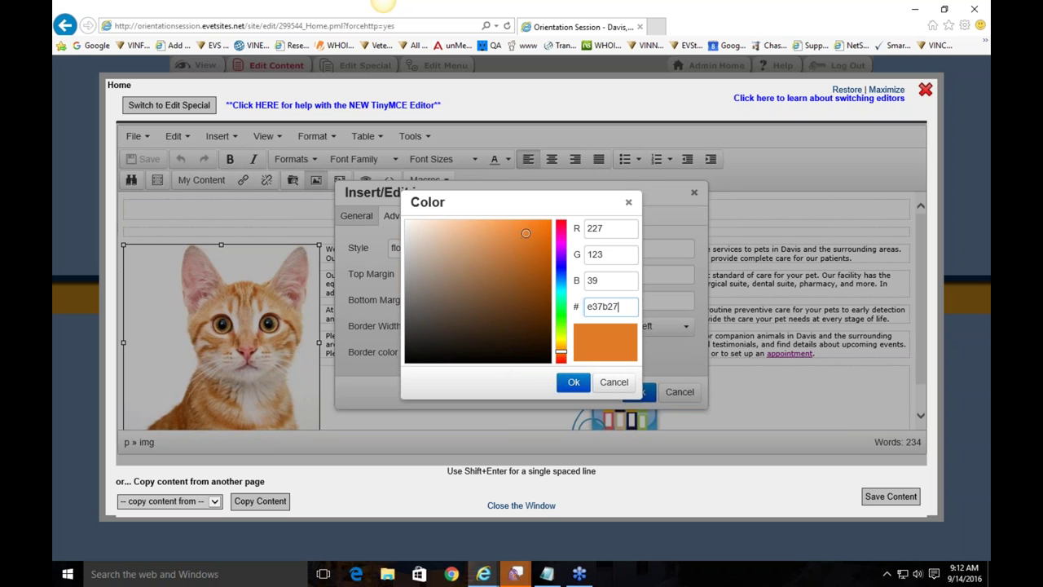
left_click(574, 382)
Set the cat image's border width to 10 pixels, apply the image settings, and save the Home page content
left_click(489, 326)
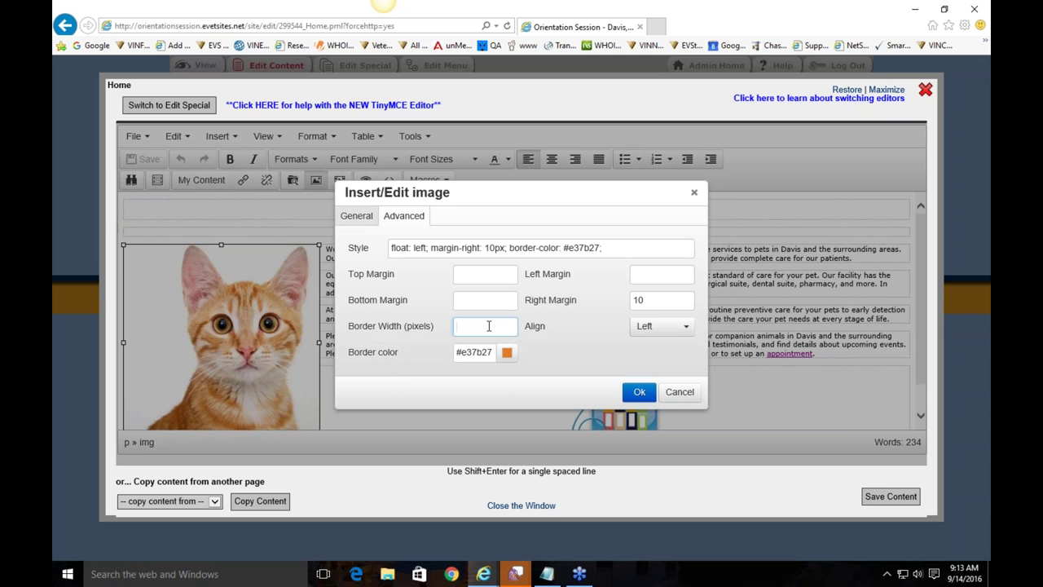
type("10")
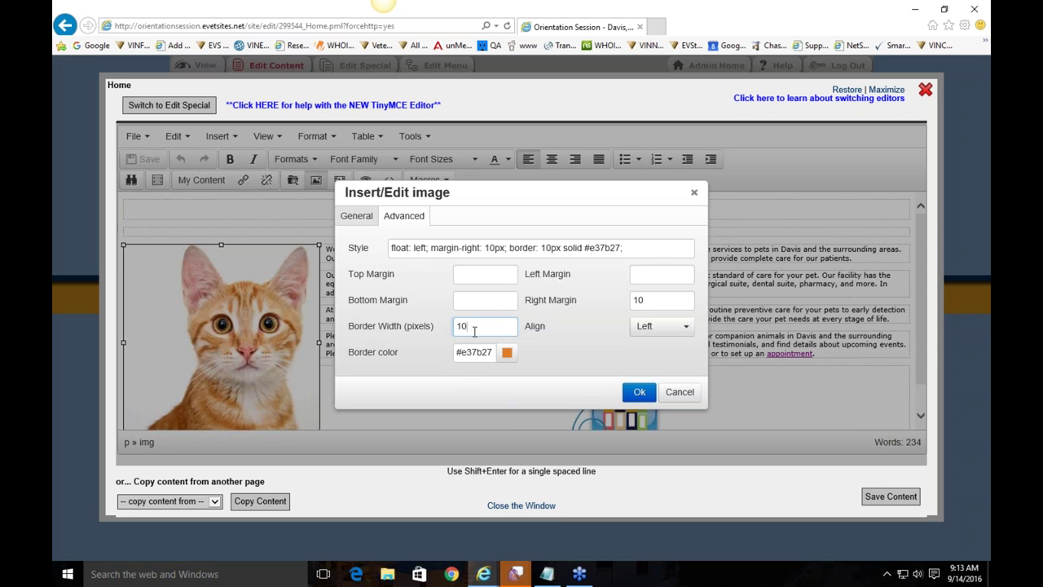
left_click(642, 395)
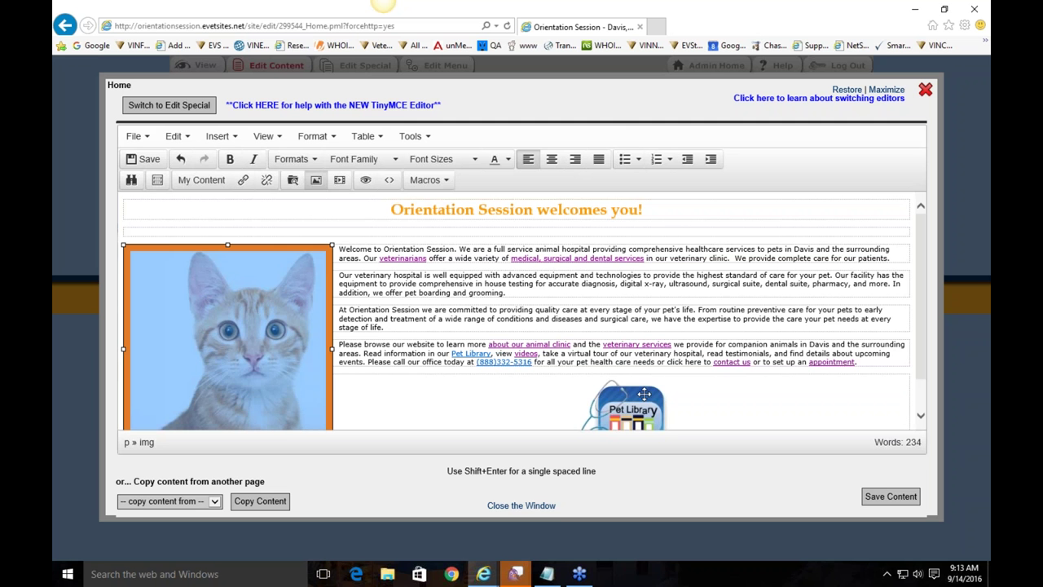
left_click(436, 330)
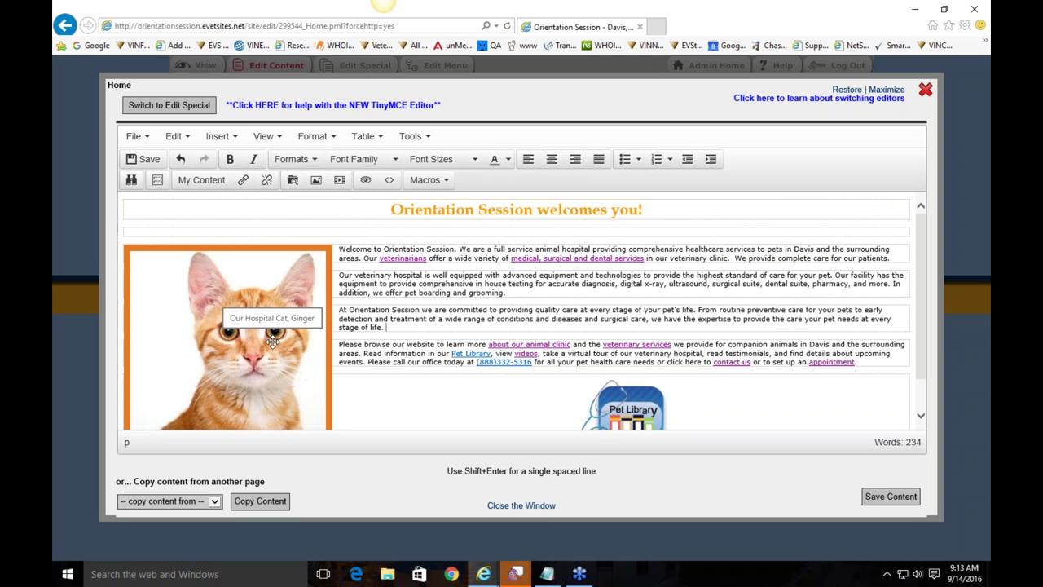
left_click(891, 496)
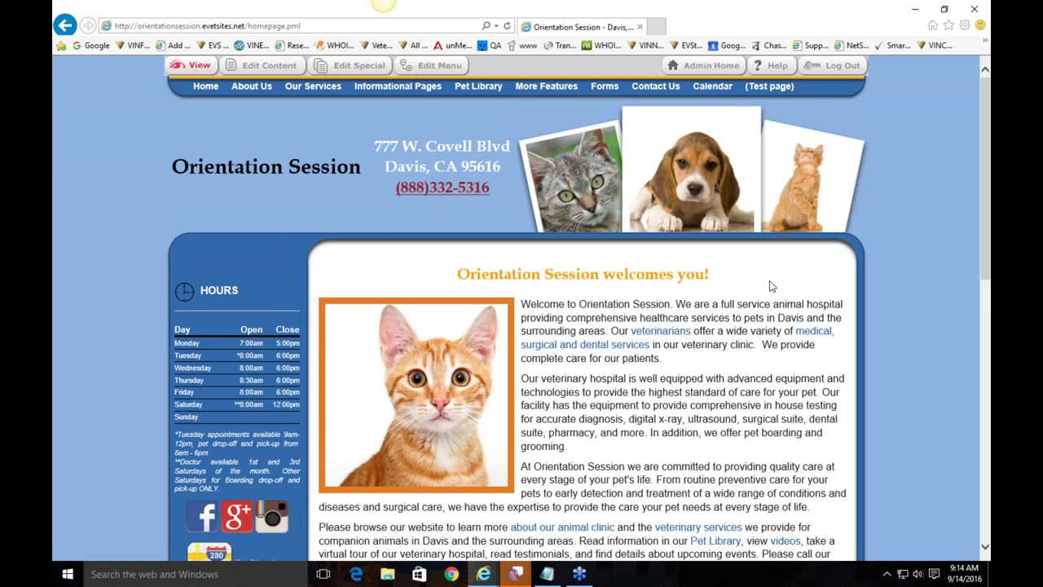
left_click(291, 70)
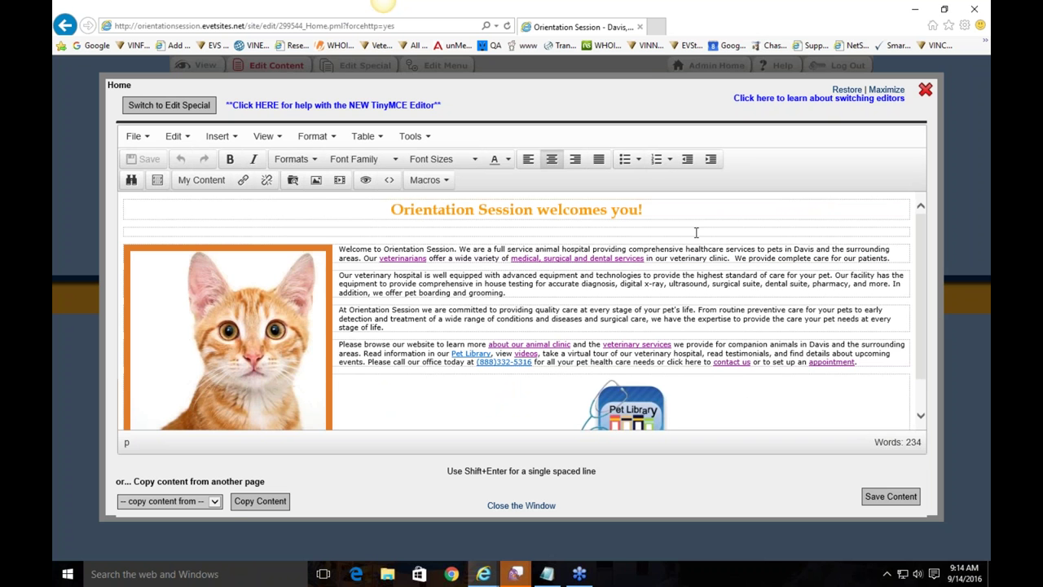
scroll(696, 232, "down", 1)
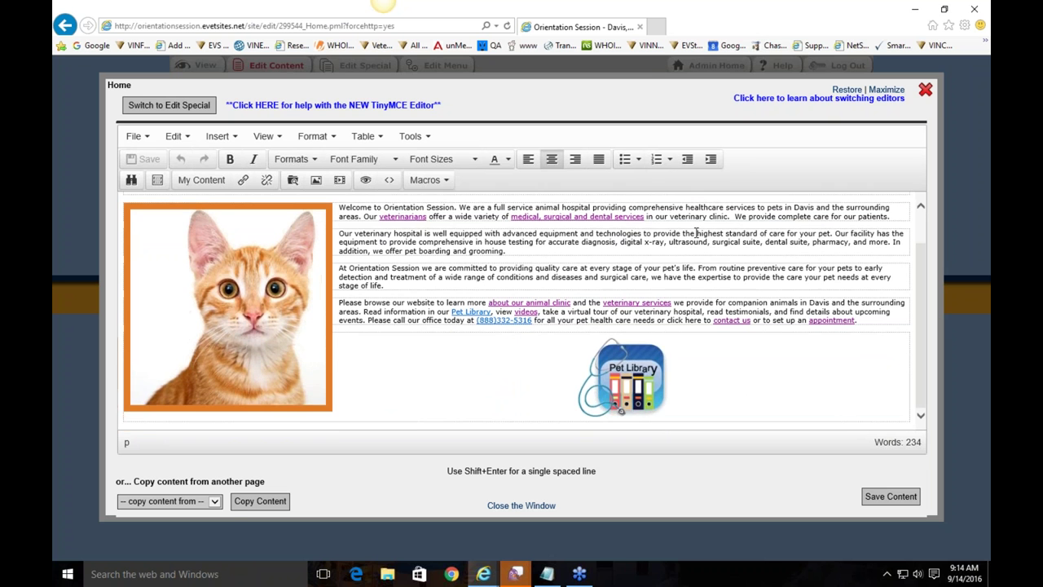
scroll(704, 372, "up", 1)
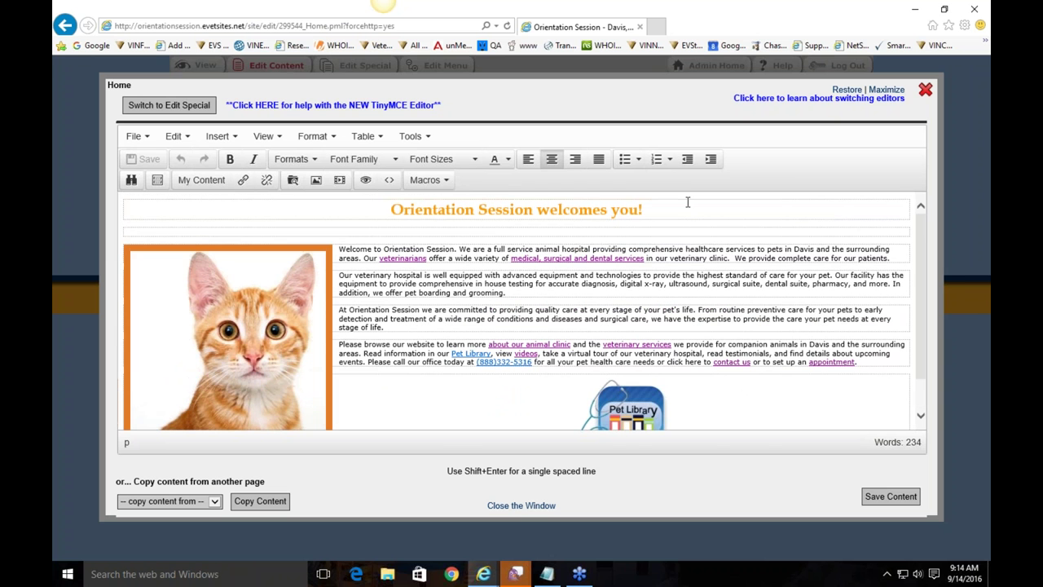
left_click(925, 90)
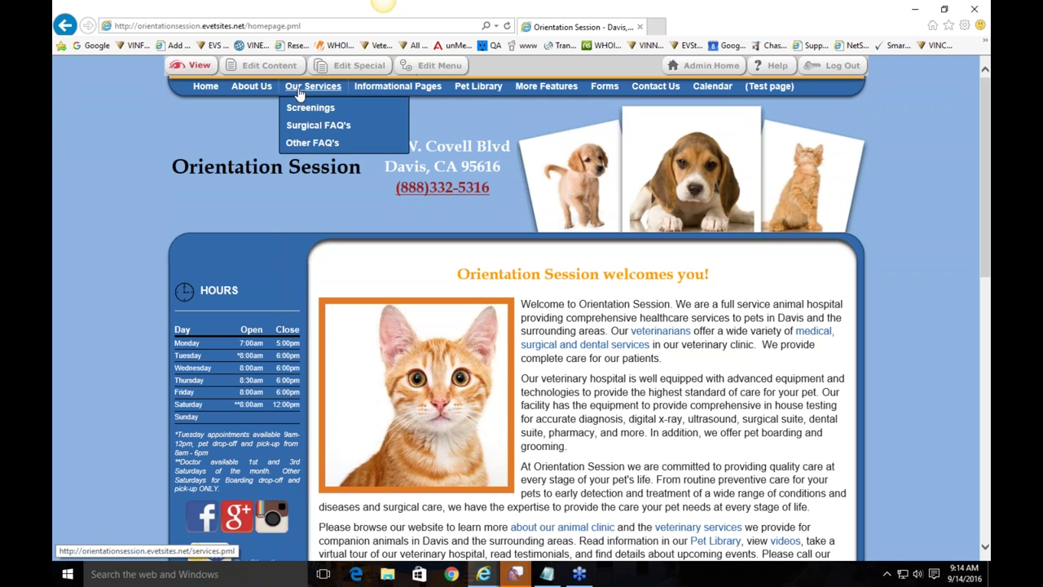
Open the Our Services page content for editing and add an empty line below the "Orientation Session - Our Veterinary Services" heading
mouse_move(263, 96)
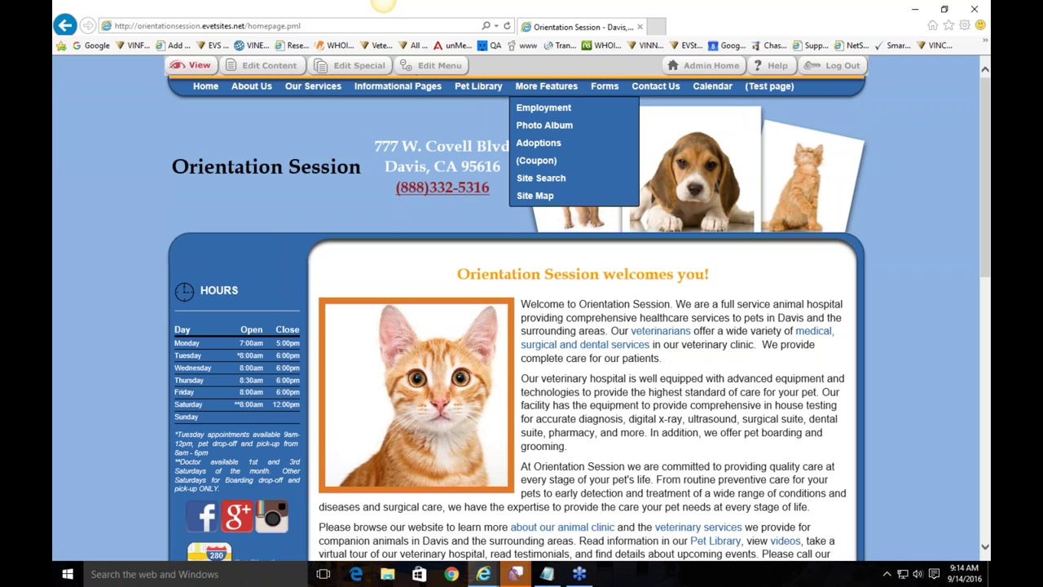
mouse_move(317, 91)
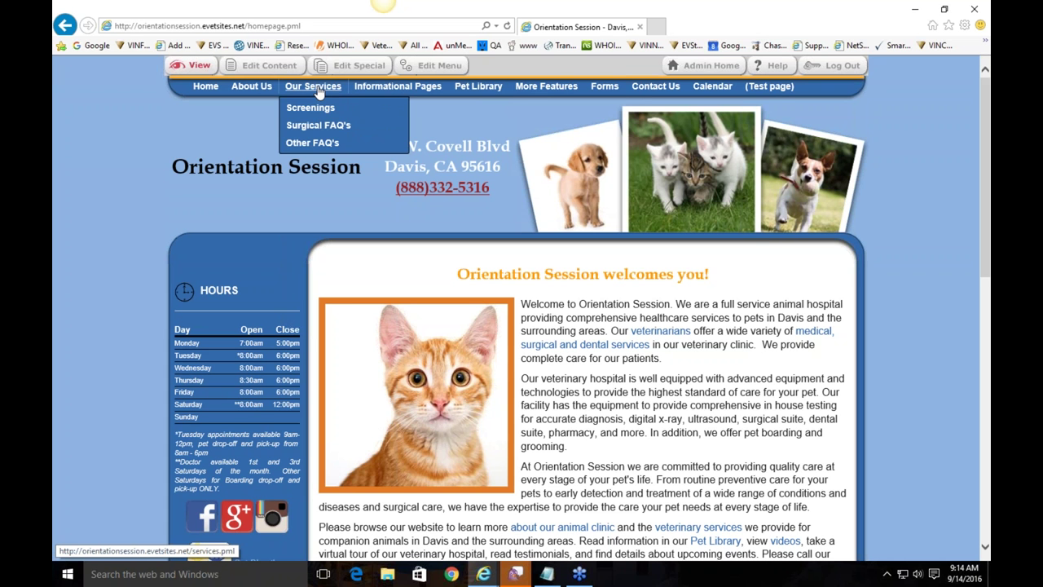
left_click(316, 88)
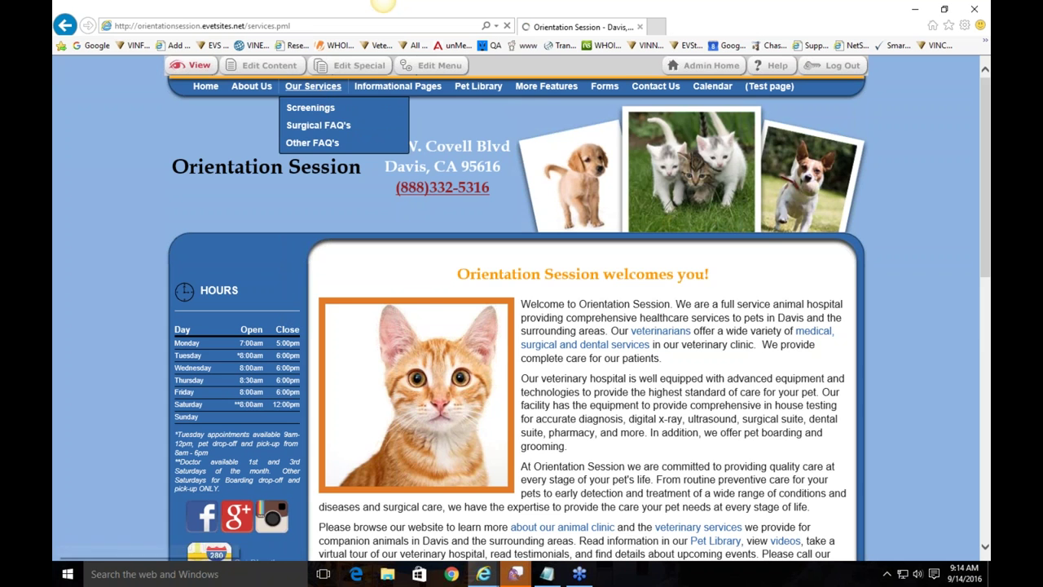
left_click(262, 66)
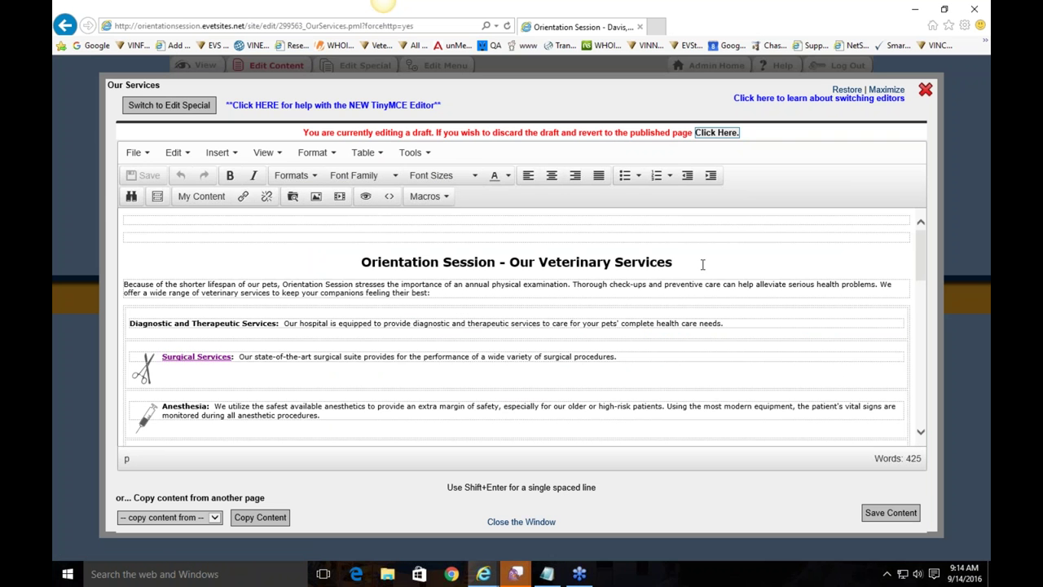
left_click(703, 264)
key("Return")
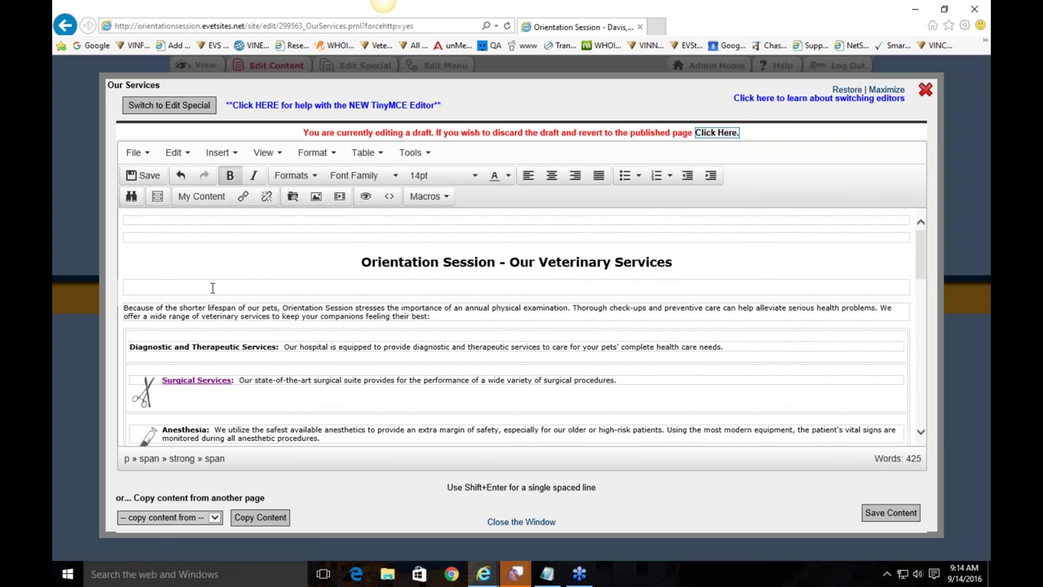
Start an image insertion on the empty line below the heading and upload MangoOutdoors.png from the Desktop to the site's images folder
right_click(129, 288)
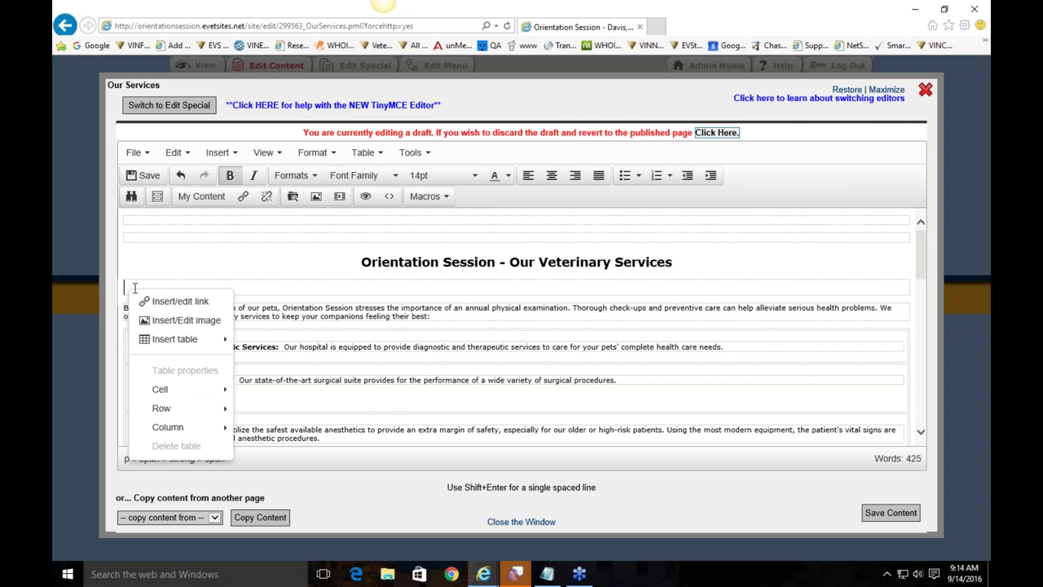
left_click(185, 322)
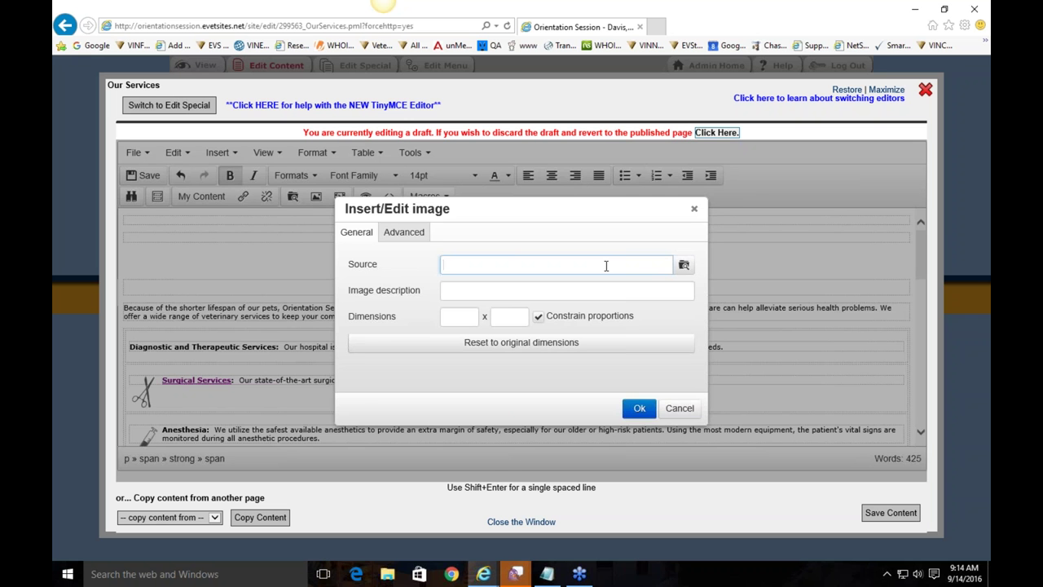
left_click(684, 265)
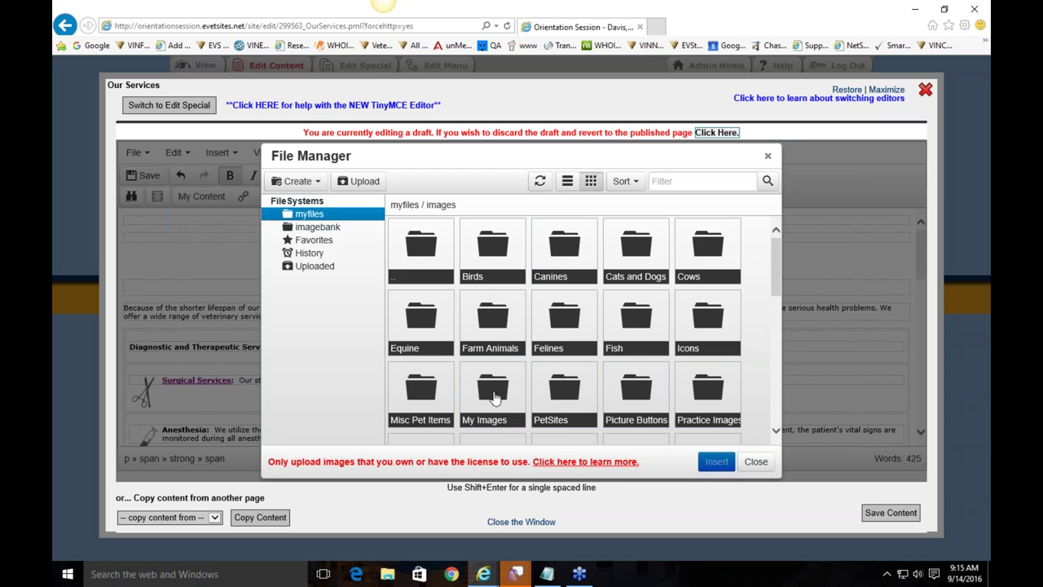
left_click(365, 181)
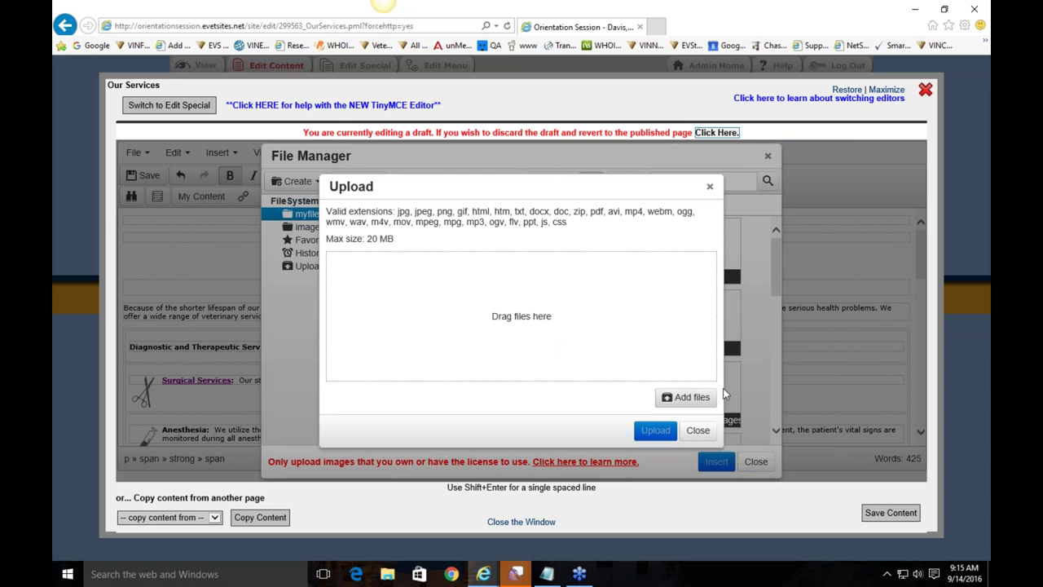
left_click(699, 401)
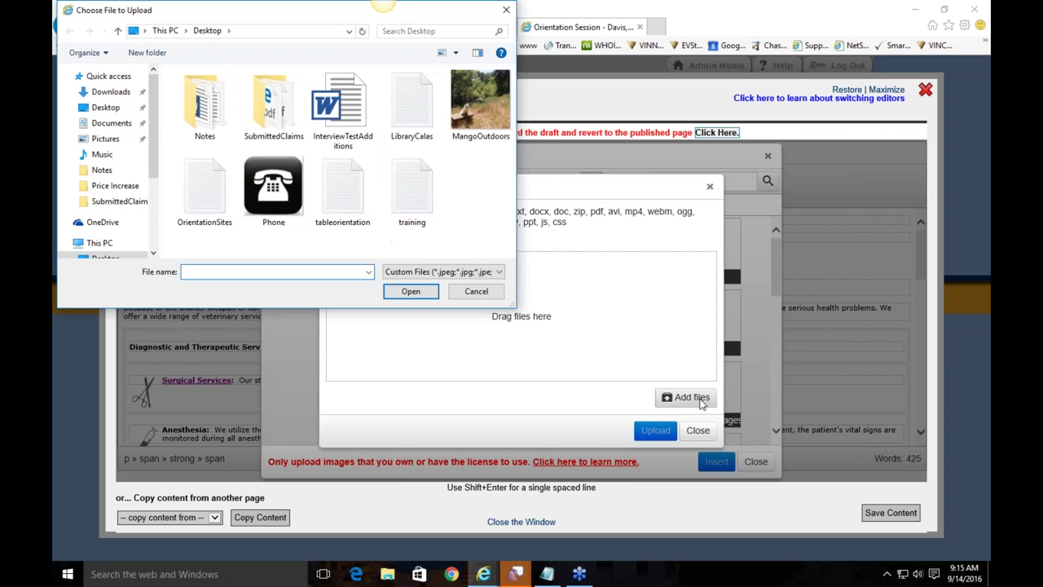
double_click(471, 108)
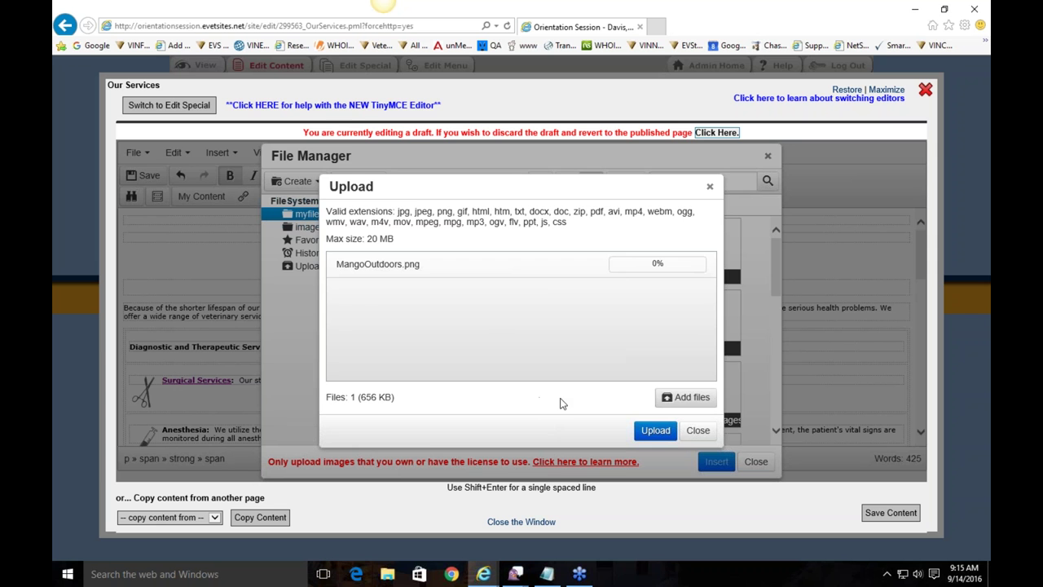
left_click(657, 430)
left_click(643, 432)
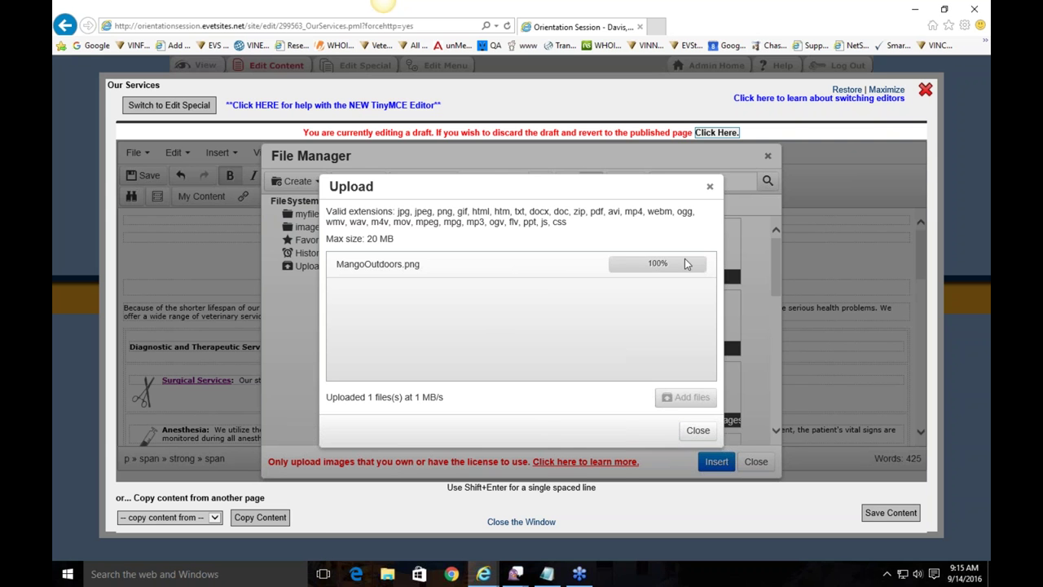
left_click(698, 430)
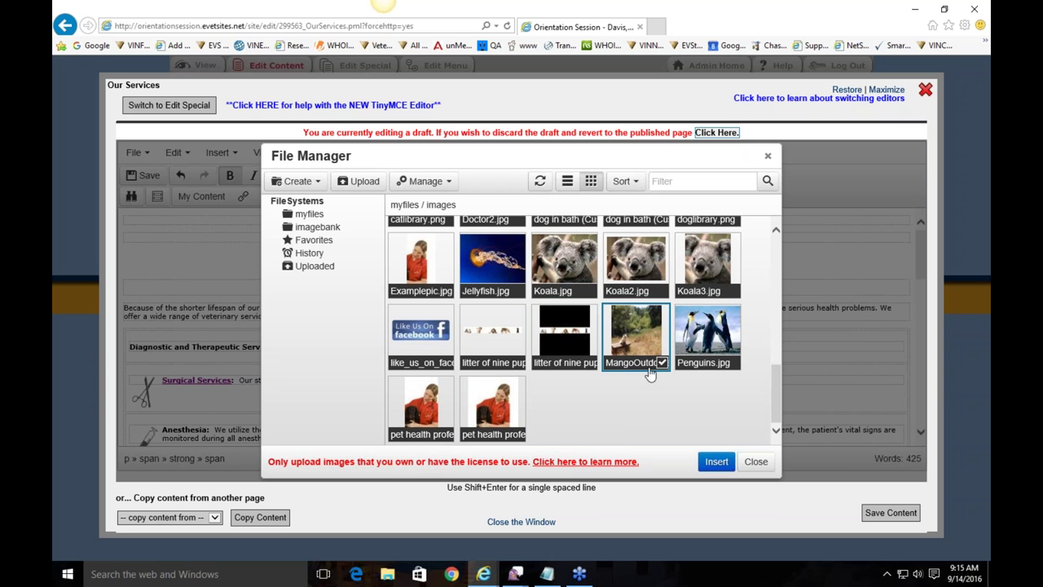
Insert the uploaded MangoOutdoors.png on the empty line at its original size and review its placement above the introductory paragraph
left_click(716, 462)
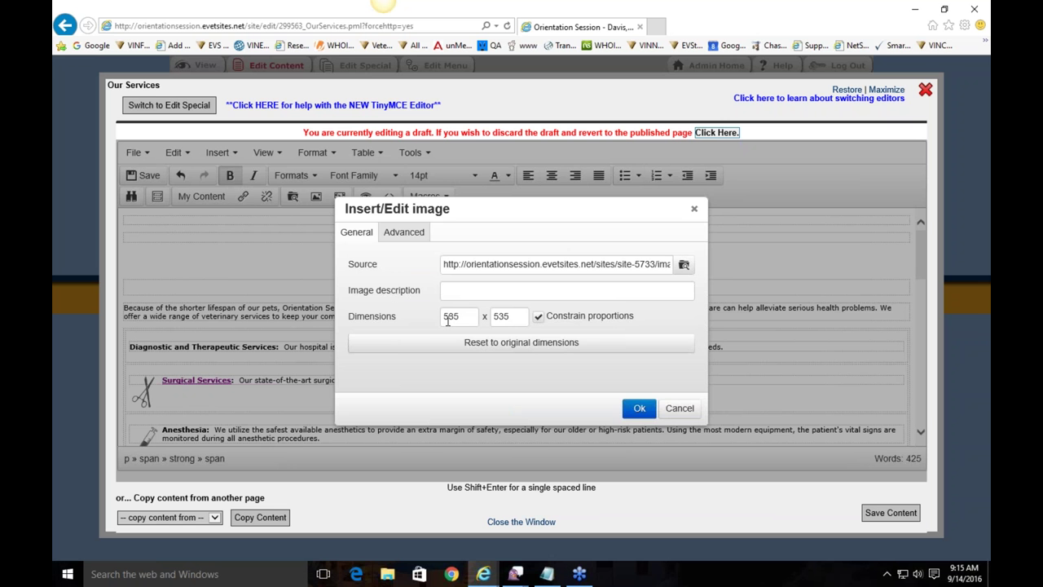
left_click(639, 412)
left_click(587, 322)
scroll(587, 319, "down", 3)
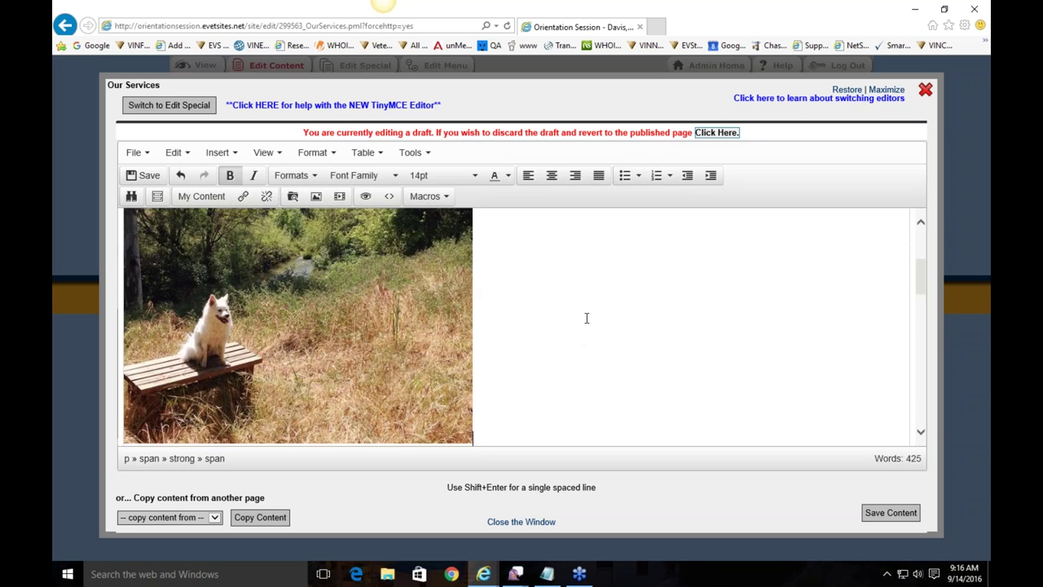
scroll(586, 317, "down", 1)
scroll(570, 309, "up", 1)
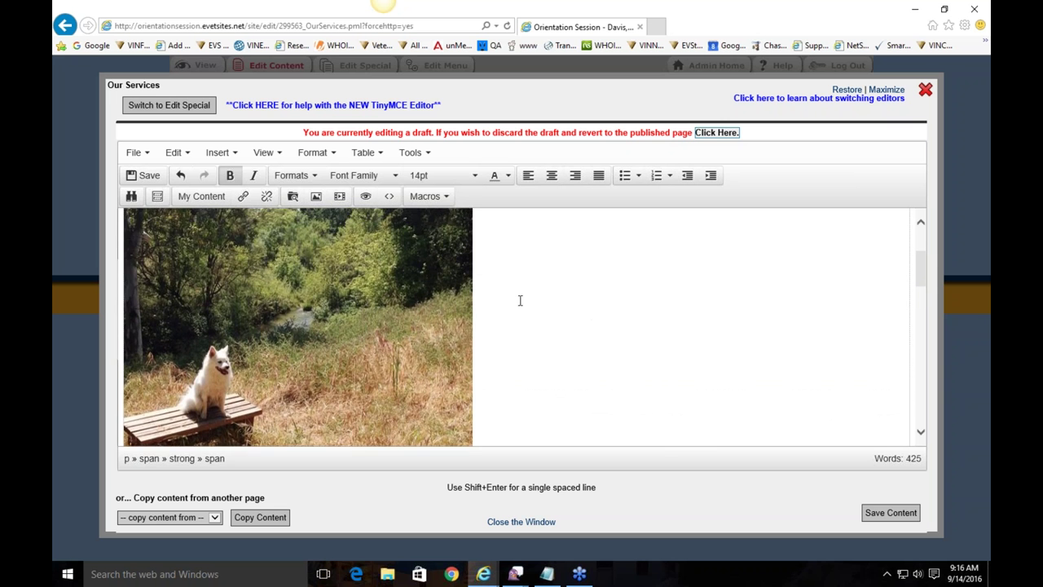
scroll(272, 296, "down", 2)
scroll(272, 296, "down", 2)
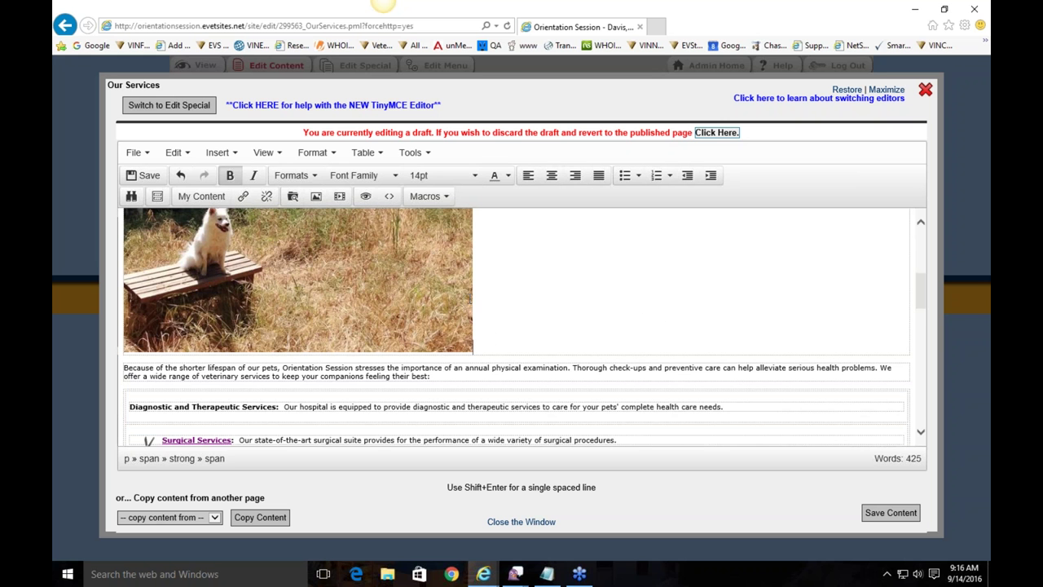
Resize the inserted dog picture to 250 x 250 with its proportions constrained
double_click(257, 292)
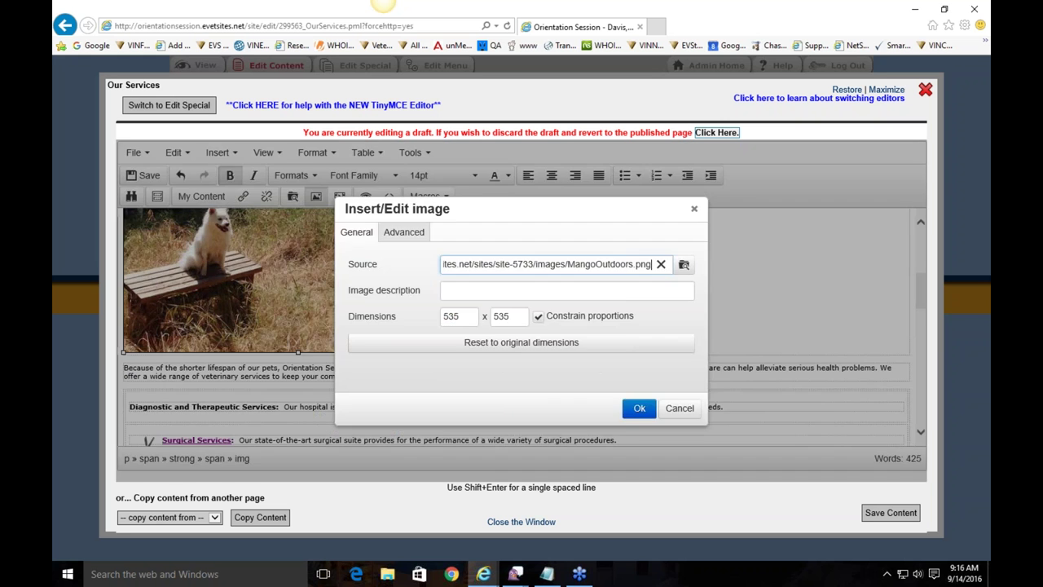
type("250")
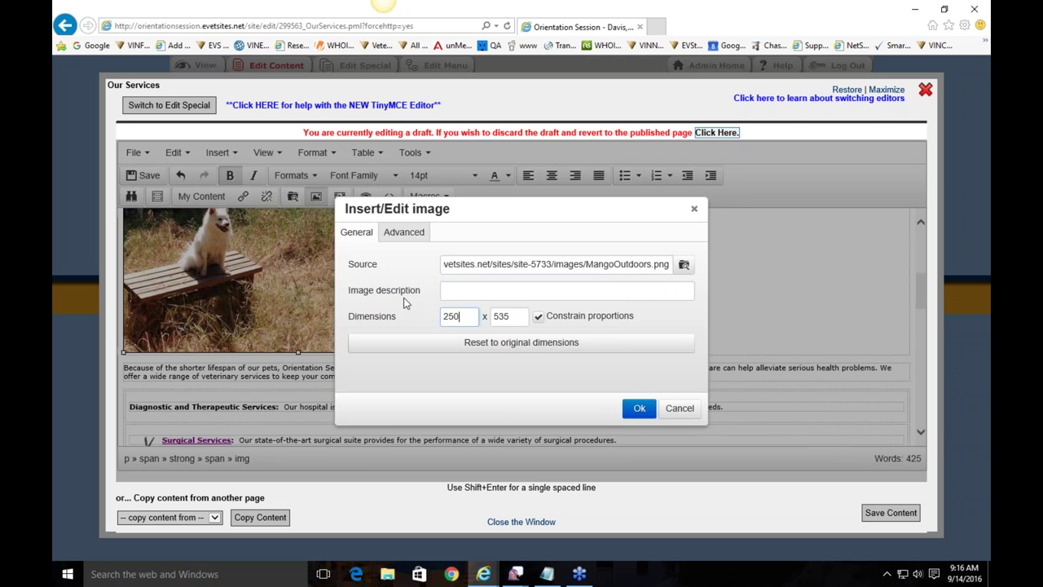
left_click(424, 300)
Give the dog picture the description "My dog, Mango - Our Veterinary Clinic" and apply the image settings
left_click(509, 290)
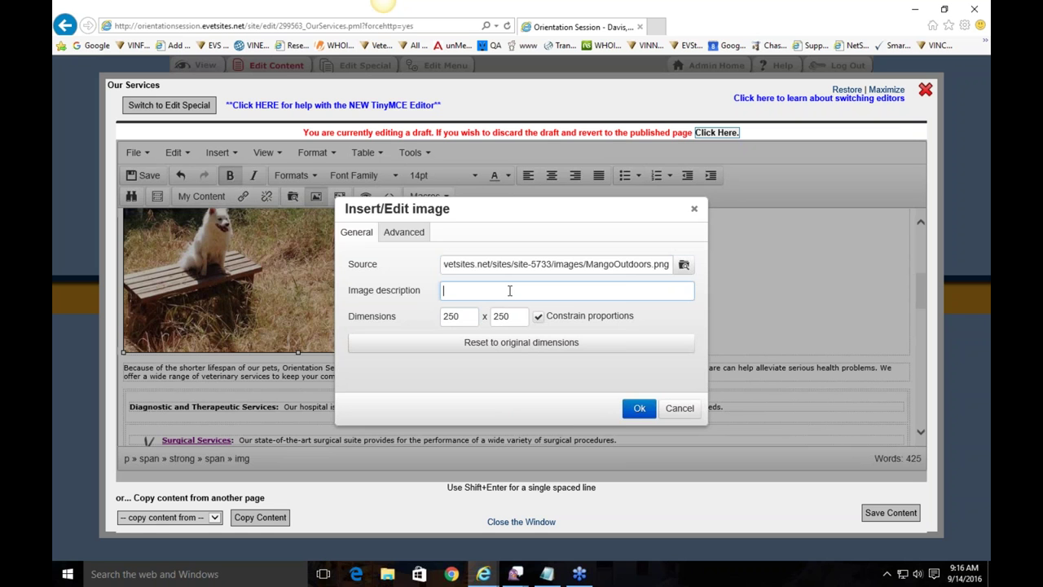
type("My dog, mango")
key("BackSpace")
key("BackSpace")
key("BackSpace")
key("BackSpace")
key("BackSpace")
type("Mango - Our Veterinary Clinic")
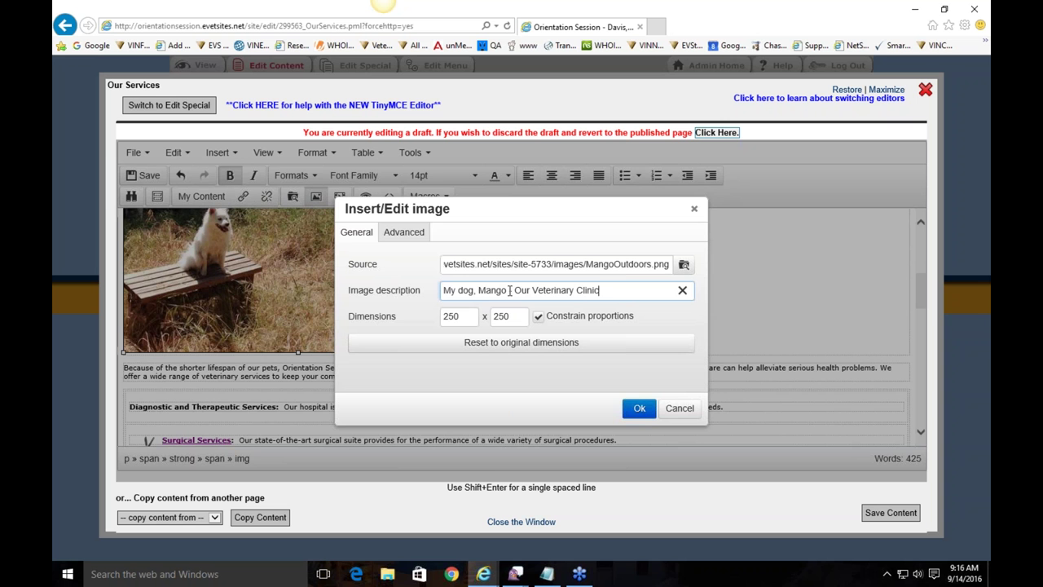
left_click(642, 410)
left_click(503, 276)
scroll(503, 277, "up", 4)
scroll(359, 261, "down", 1)
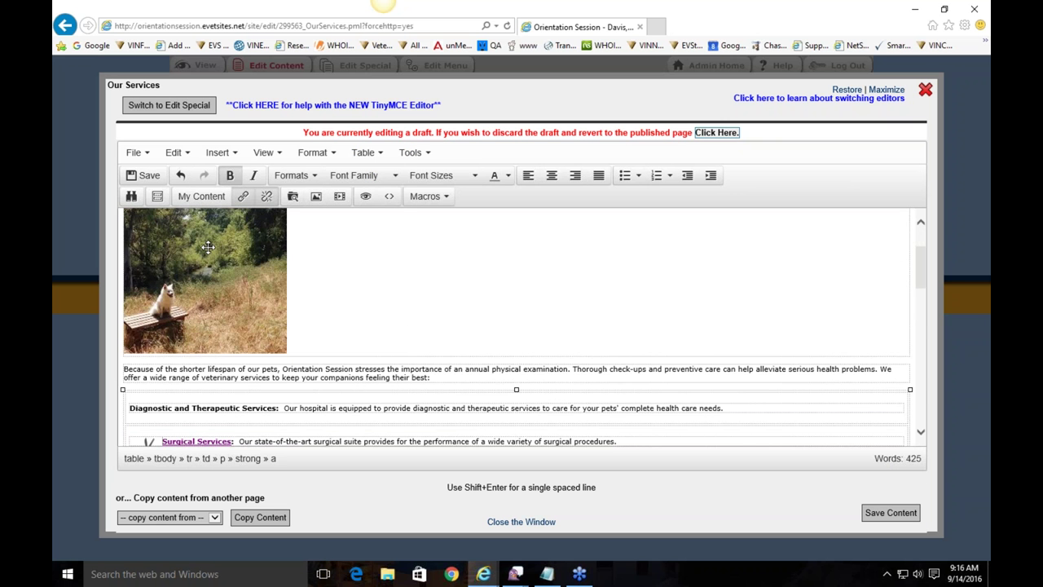
mouse_move(208, 247)
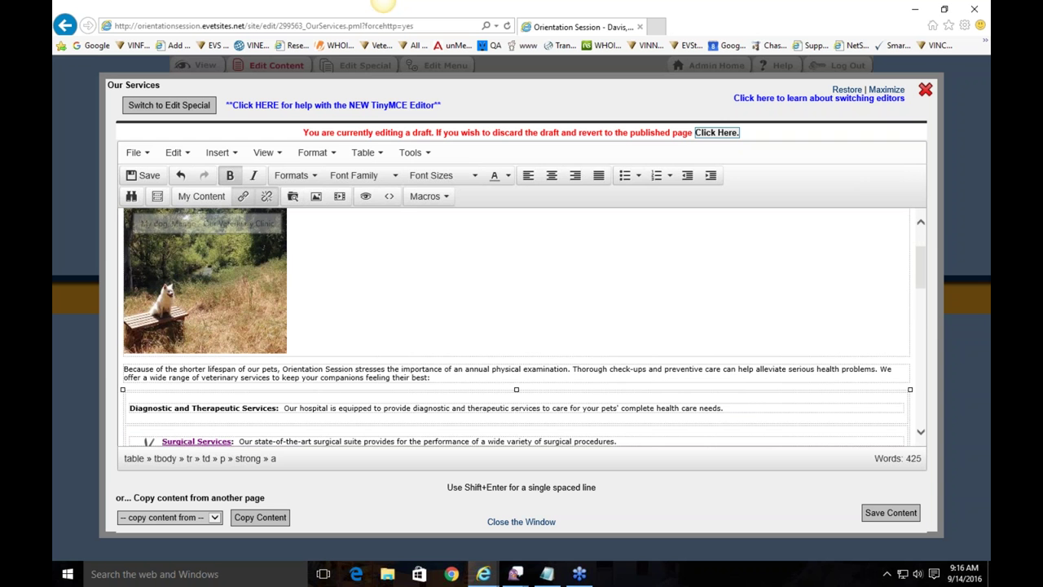
Reopen the dog picture's advanced image settings and set its alignment to Left
left_click(419, 323)
scroll(419, 324, "up", 1)
double_click(204, 285)
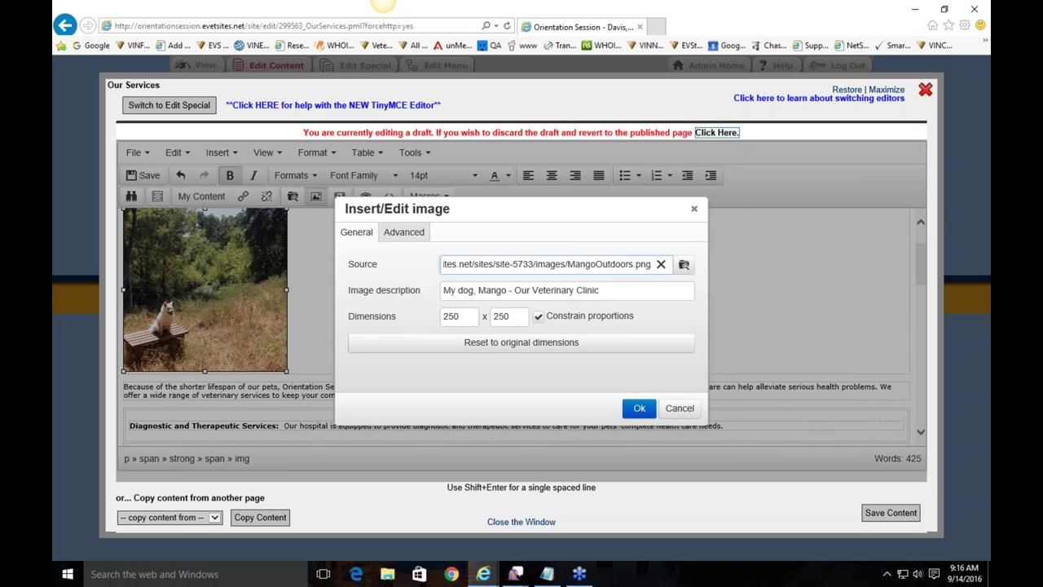
left_click(404, 233)
left_click(662, 343)
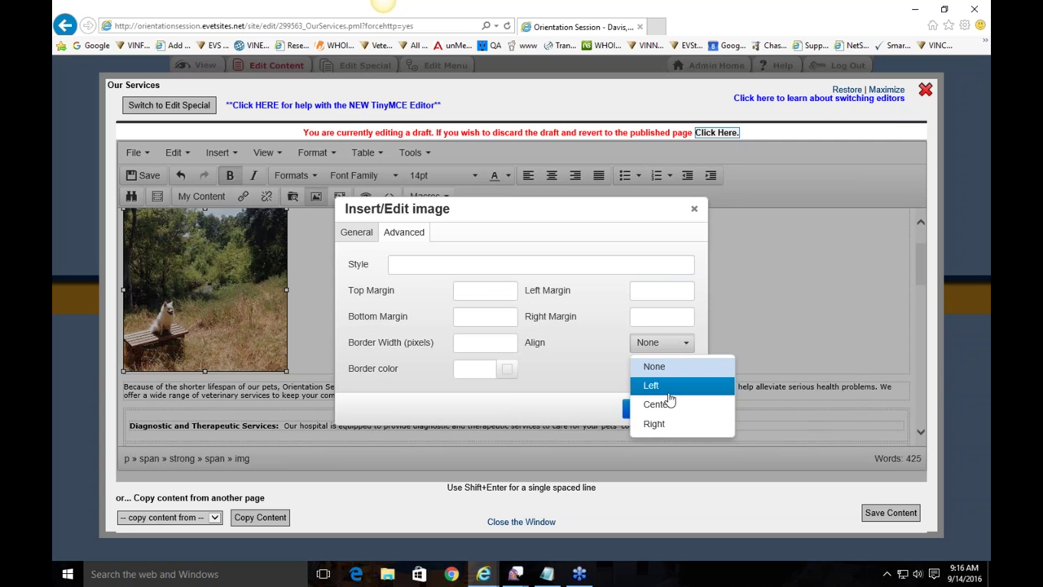
left_click(665, 386)
Set the dog picture's right margin to 10, apply the image settings, and save the Our Services content
left_click(662, 316)
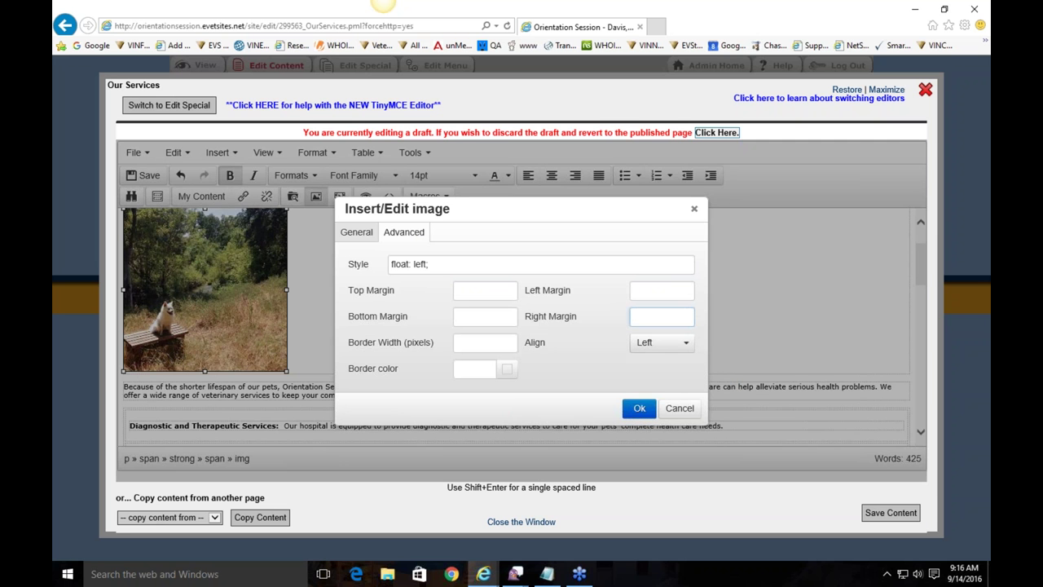
type("10")
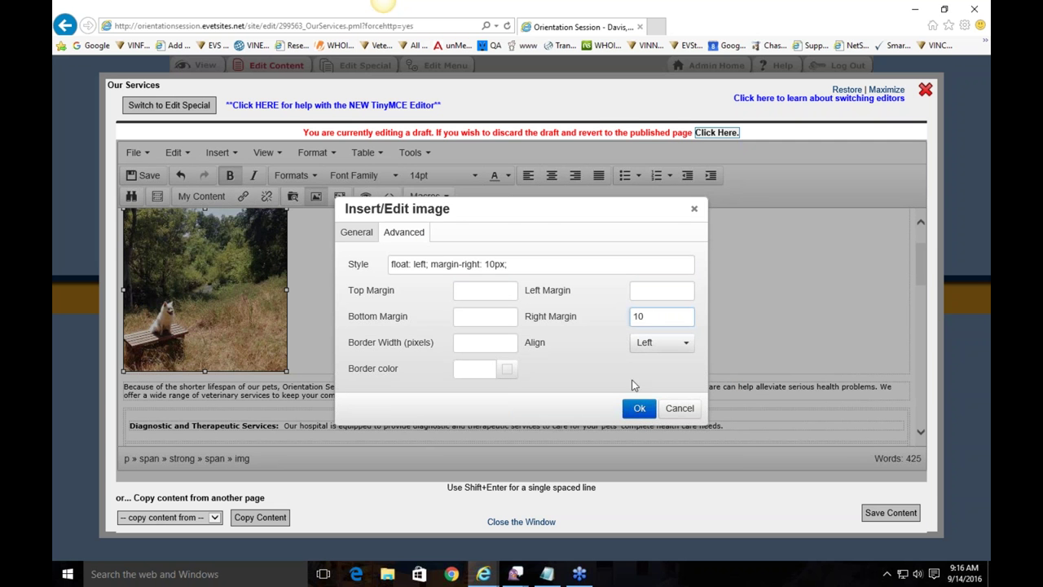
left_click(639, 408)
left_click(468, 325)
scroll(314, 252, "up", 1)
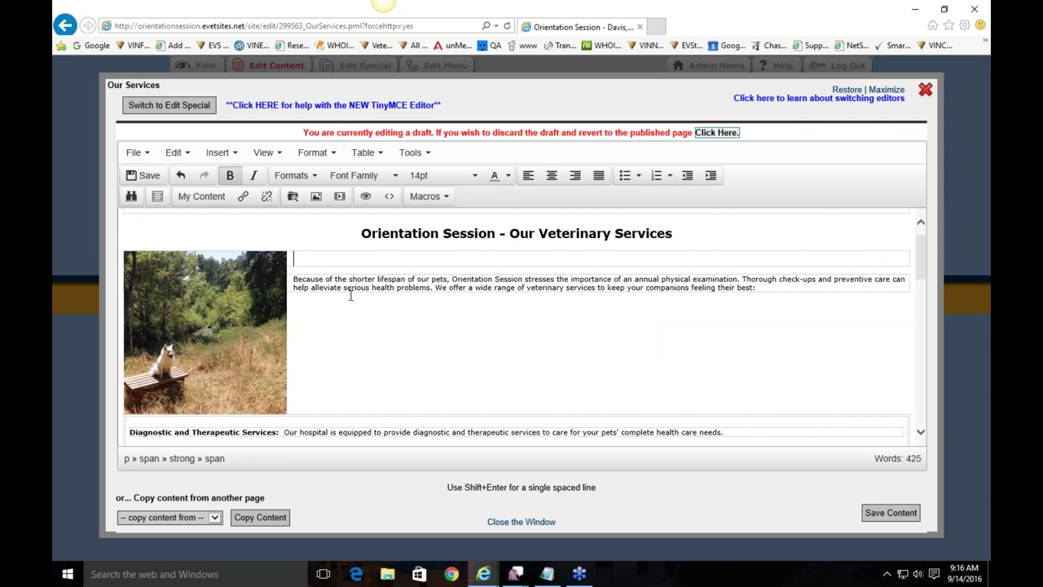
left_click(891, 512)
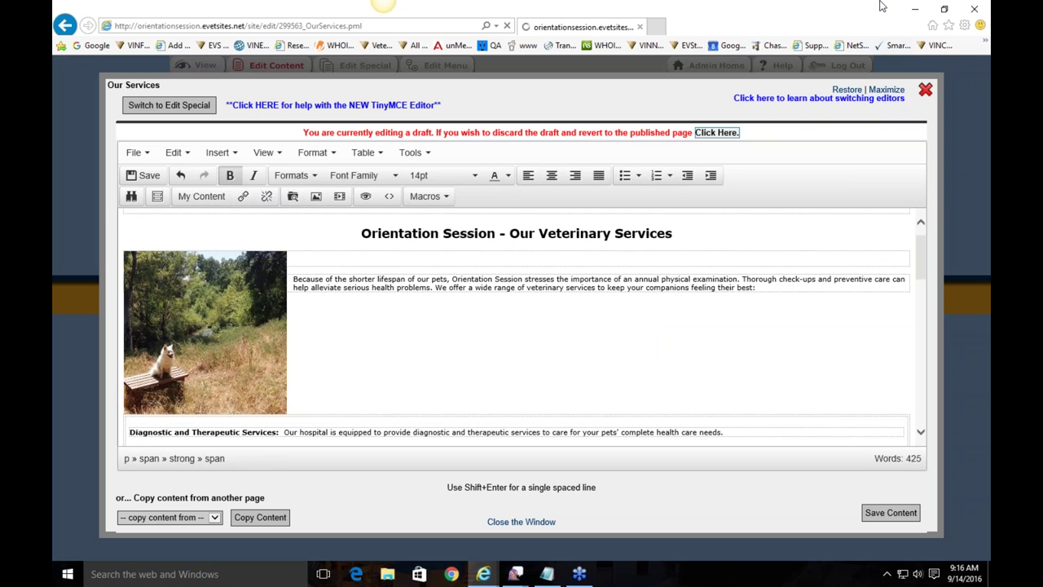
left_click(925, 96)
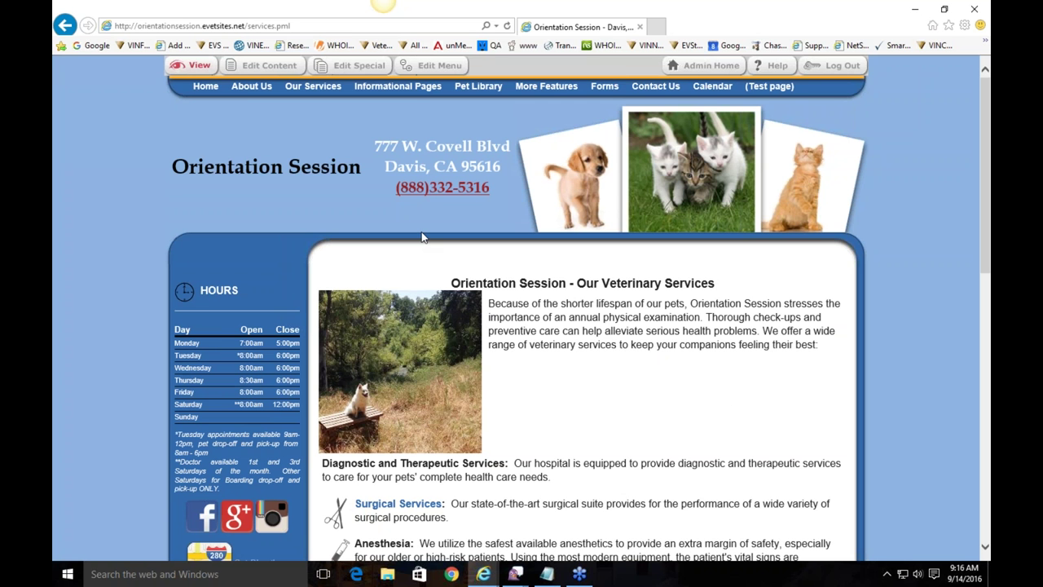
Open the site's Our Staff page
key("alt+Tab")
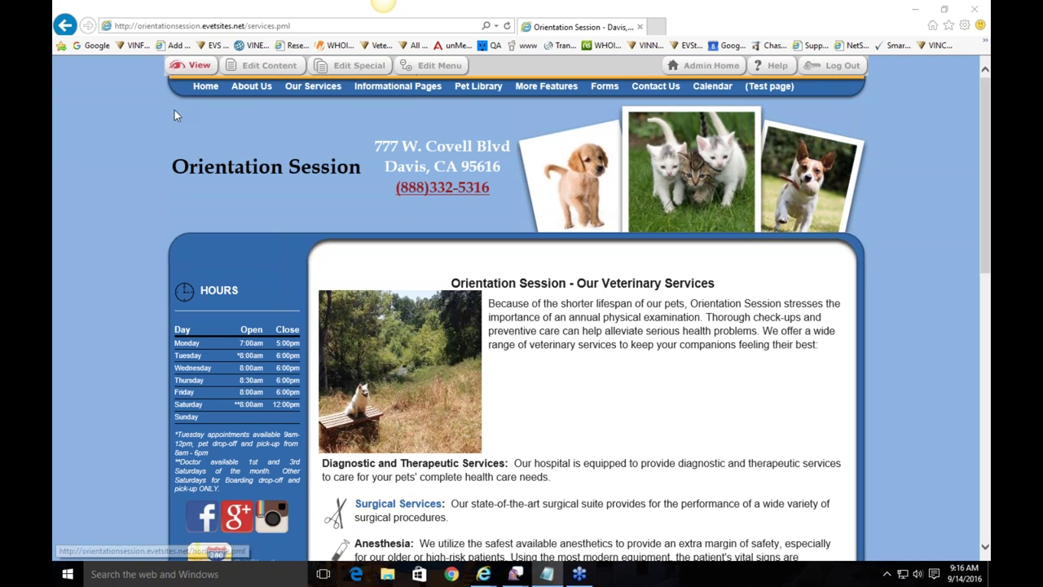
mouse_move(252, 91)
left_click(261, 120)
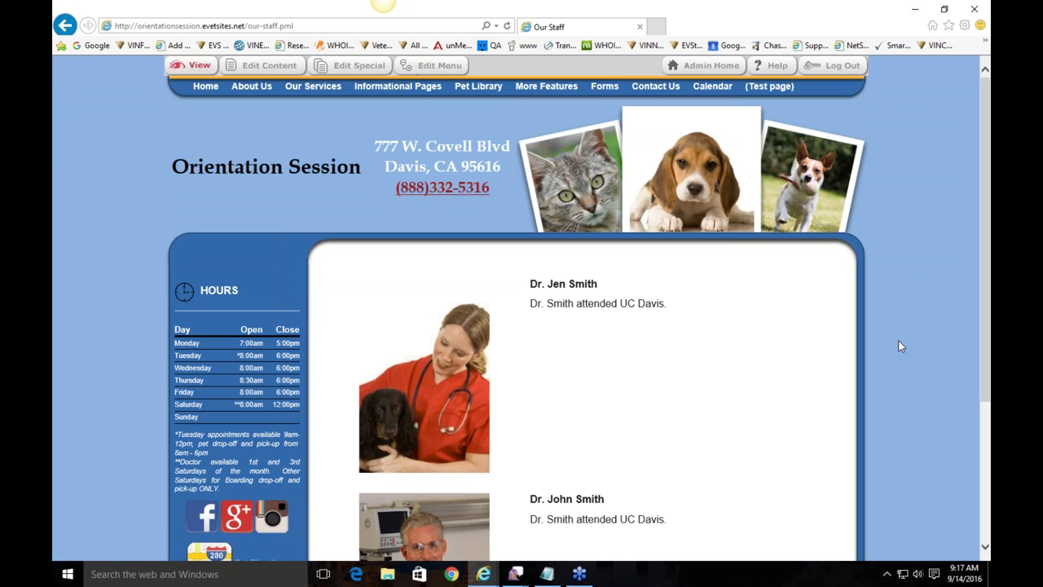
Examine how the Our Staff page's pictures and text rearrange at narrower browser window widths, and restore the window to full size
left_click(947, 10)
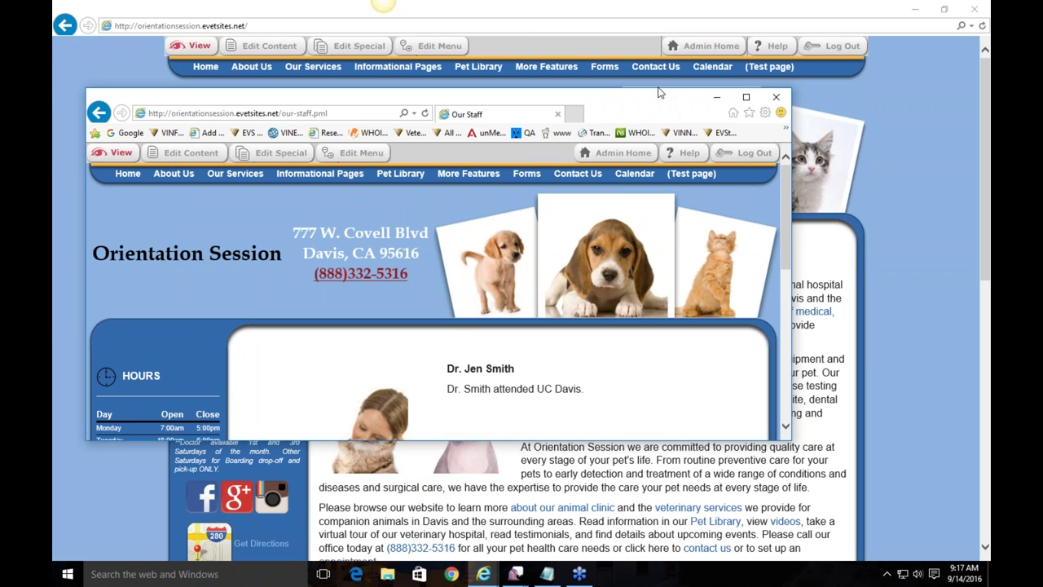
left_click_drag(661, 90, 661, 0)
left_click_drag(792, 265, 573, 263)
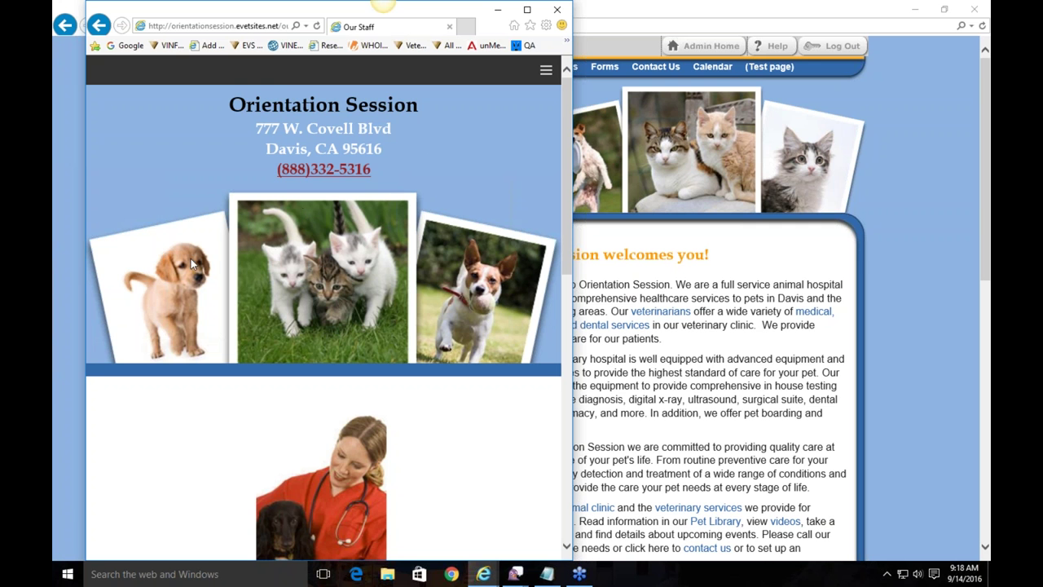
left_click_drag(573, 114, 572, 251)
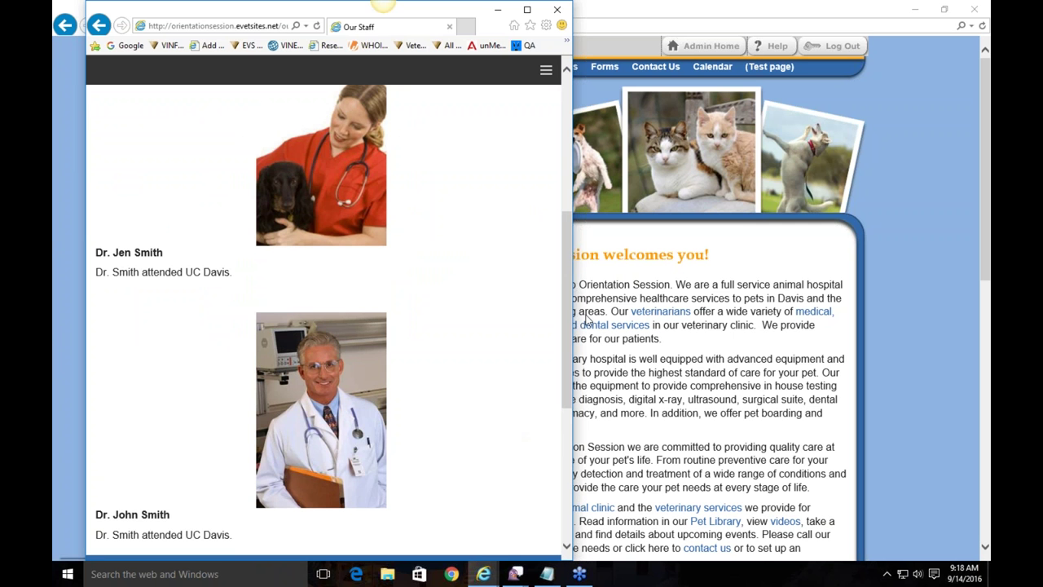
left_click_drag(573, 253, 426, 265)
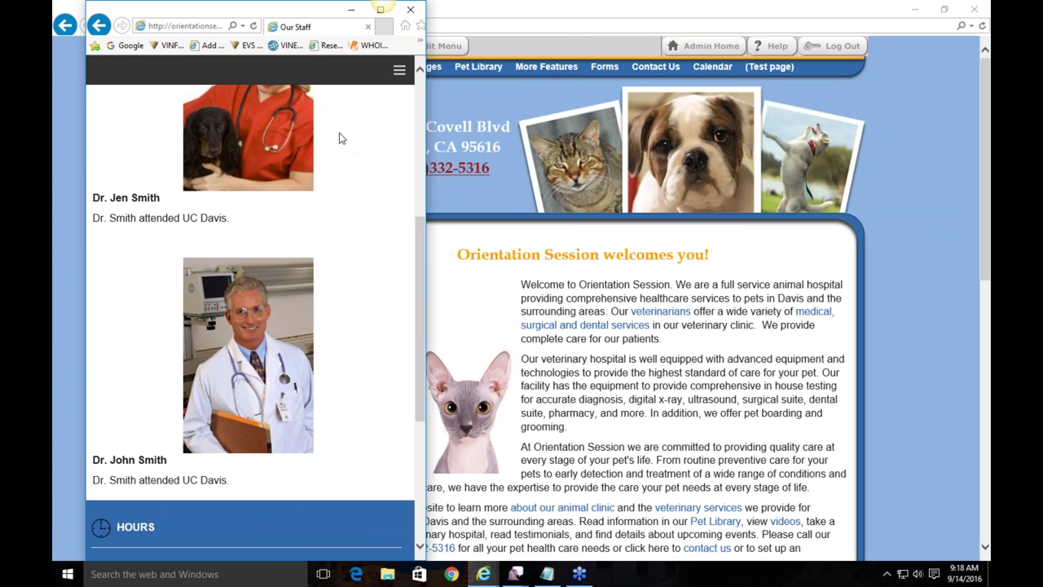
left_click_drag(425, 299, 894, 287)
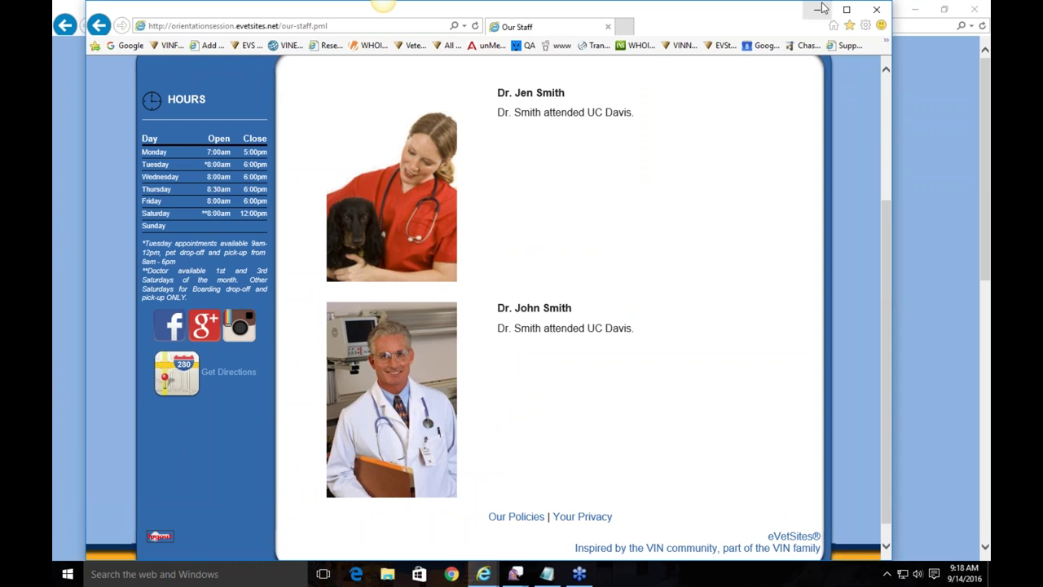
left_click(846, 9)
scroll(717, 299, "up", 3)
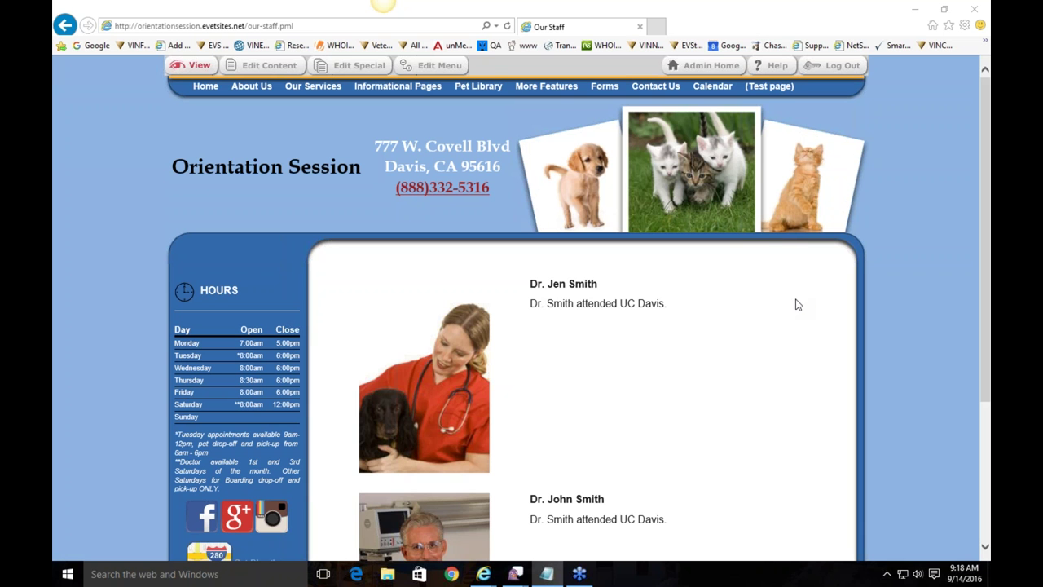
Open the Our Staff page content for editing
left_click(691, 366)
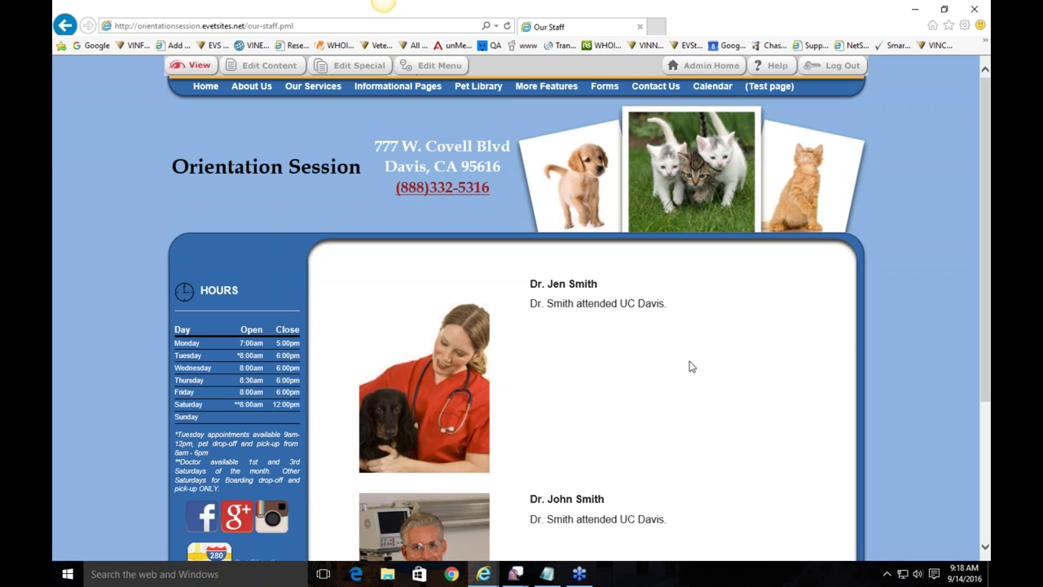
left_click(281, 67)
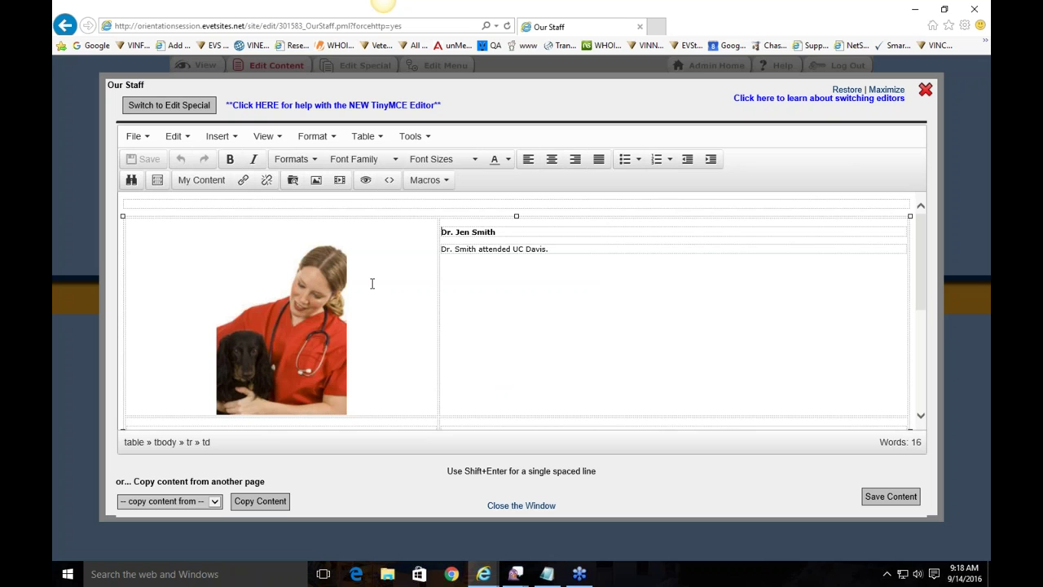
Examine the two-column table layout that holds the doctors' pictures and bios in the Our Staff content
scroll(372, 283, "down", 3)
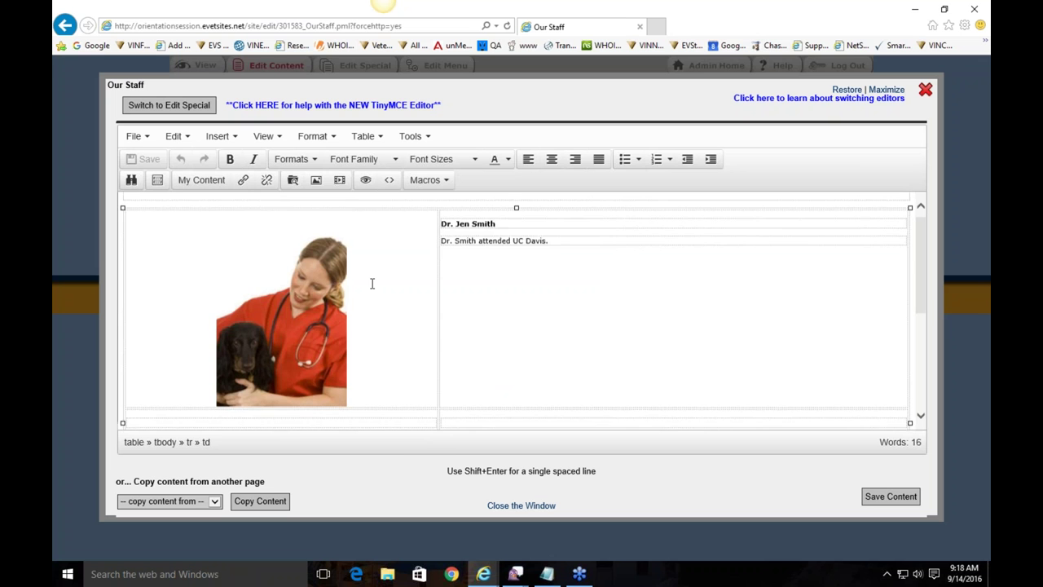
scroll(371, 283, "up", 3)
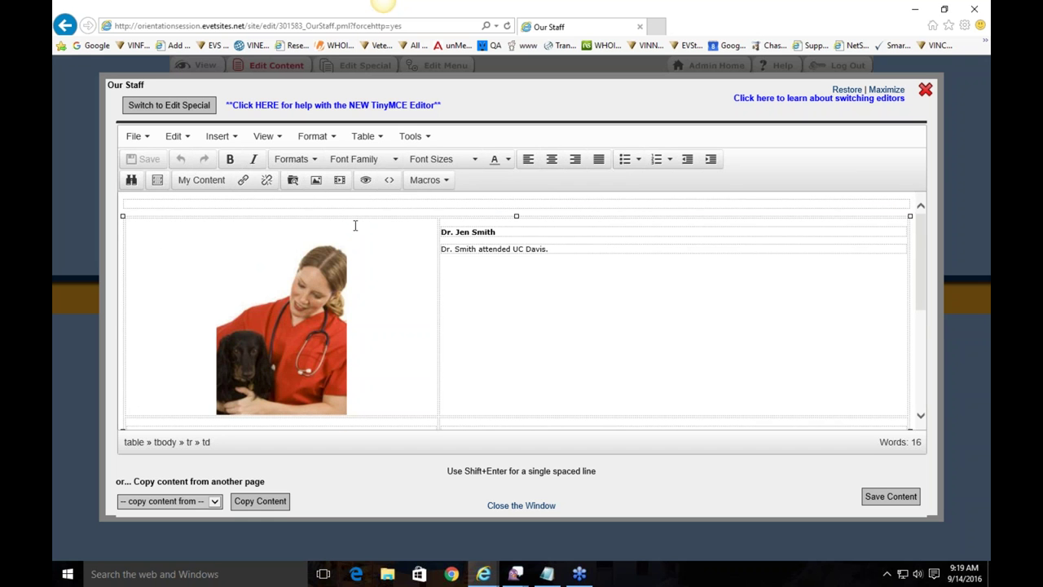
left_click(909, 217)
left_click(751, 311)
scroll(640, 310, "down", 3)
scroll(639, 310, "up", 3)
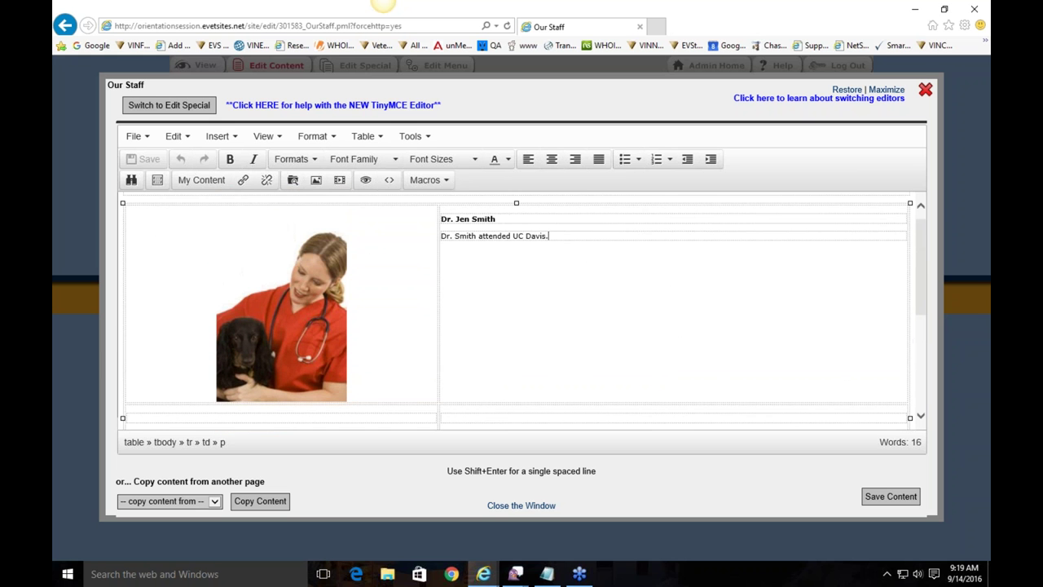
scroll(658, 262, "down", 1)
scroll(658, 261, "down", 1)
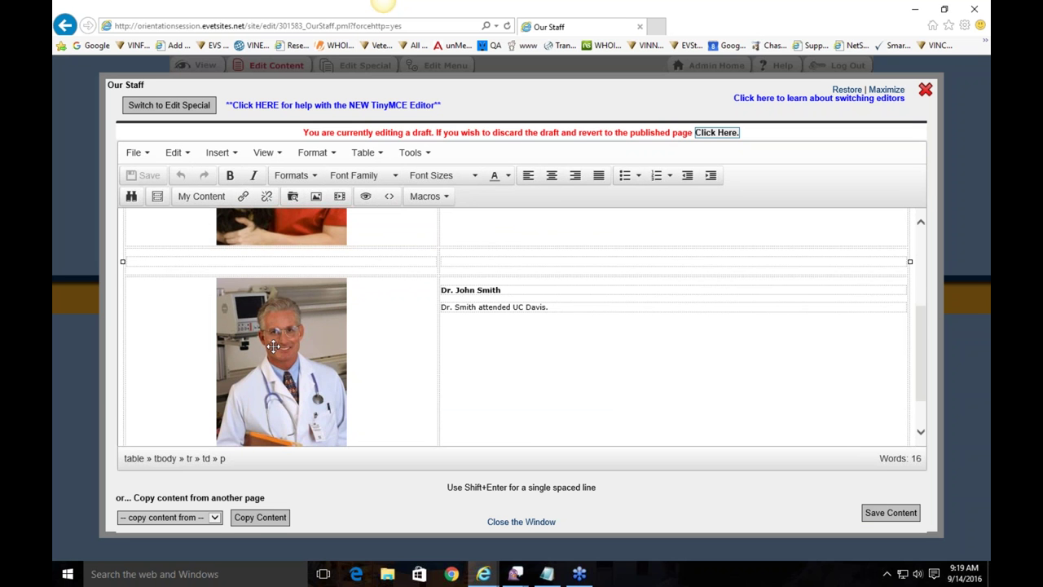
scroll(274, 346, "down", 1)
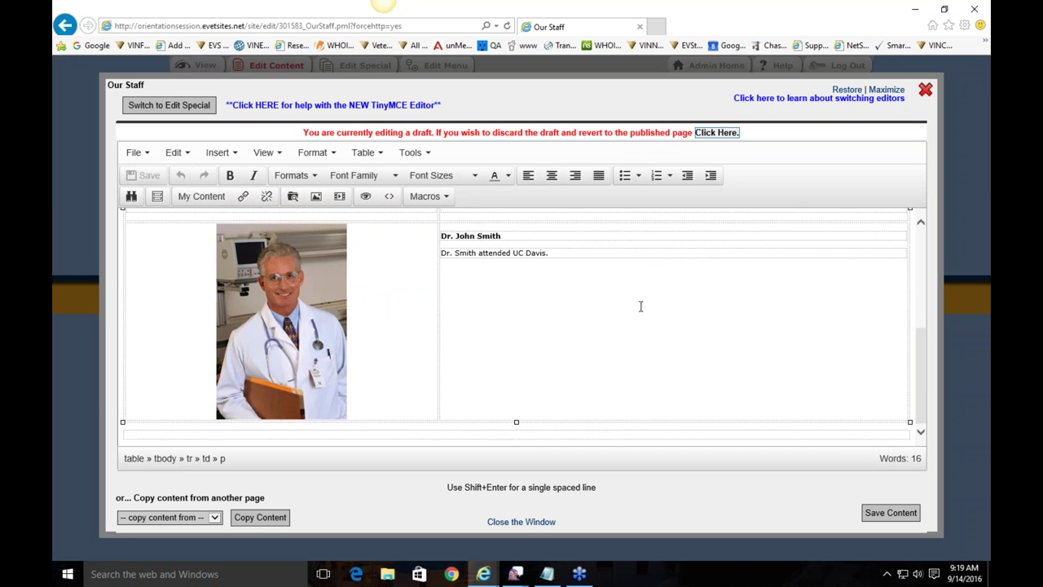
scroll(641, 305, "down", 3)
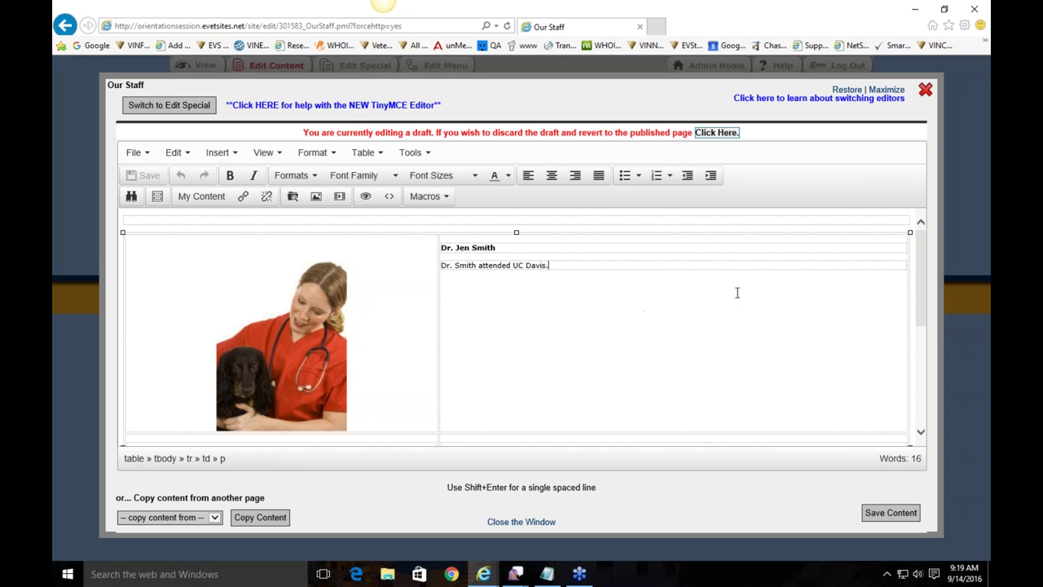
Insert a new column after the bio column in the staff table
left_click(317, 287)
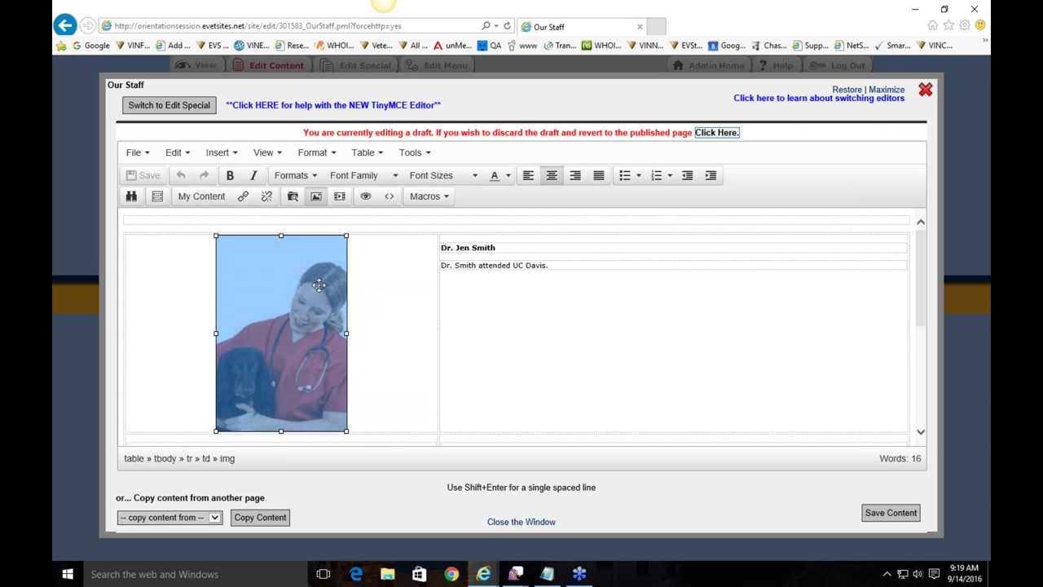
right_click(614, 260)
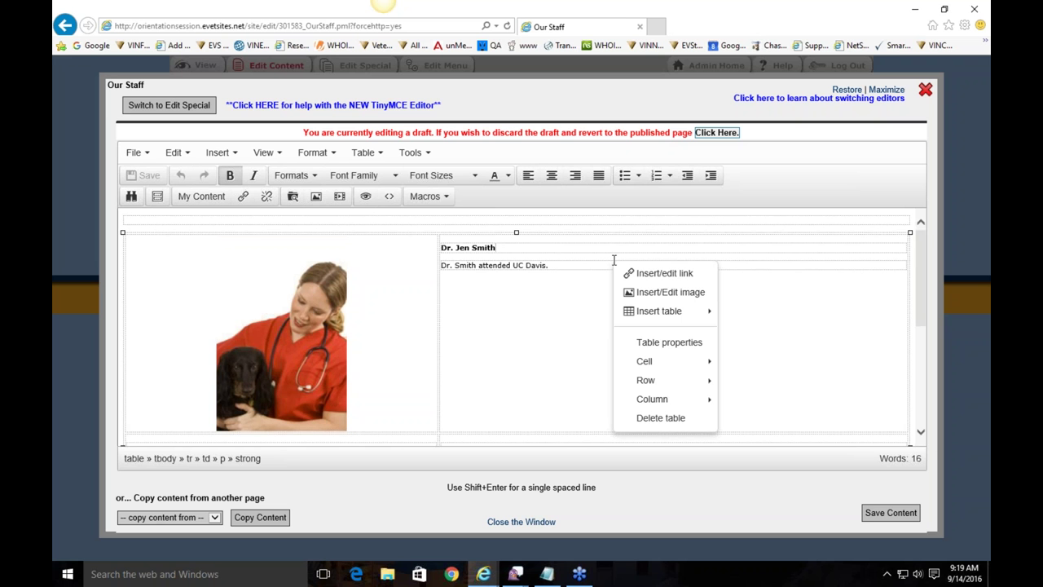
left_click(557, 244)
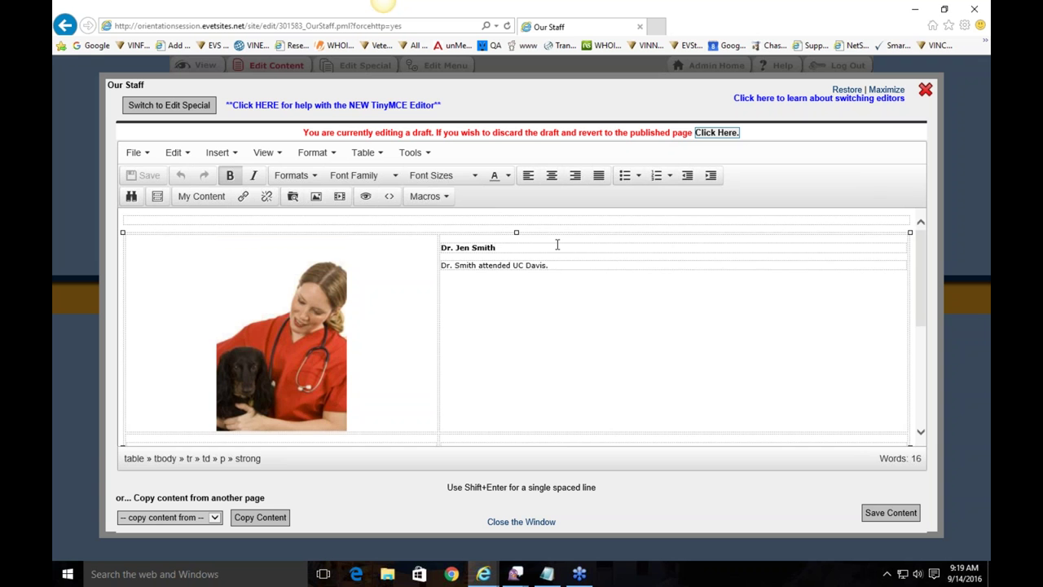
left_click(790, 270)
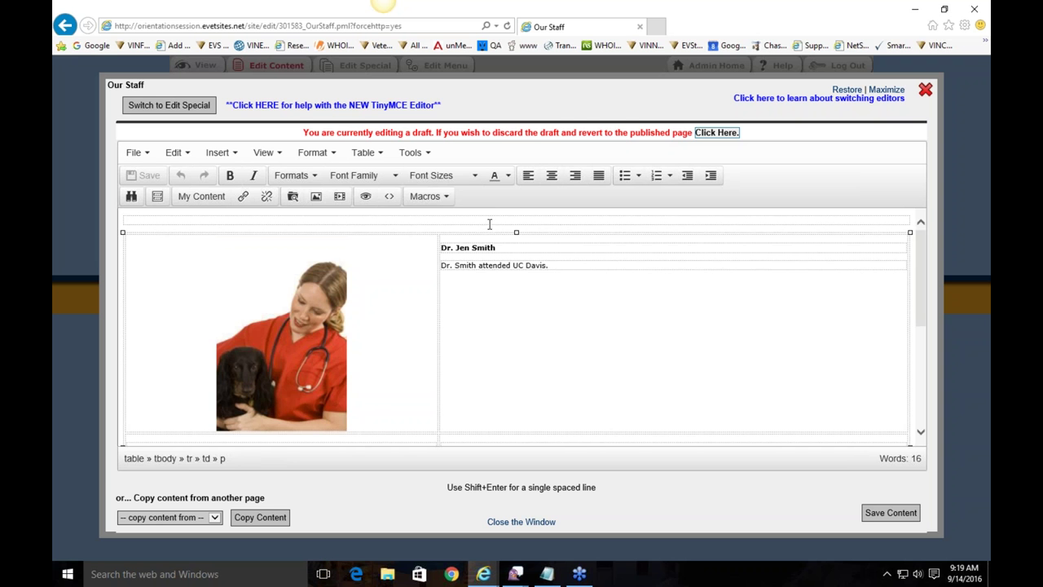
right_click(642, 266)
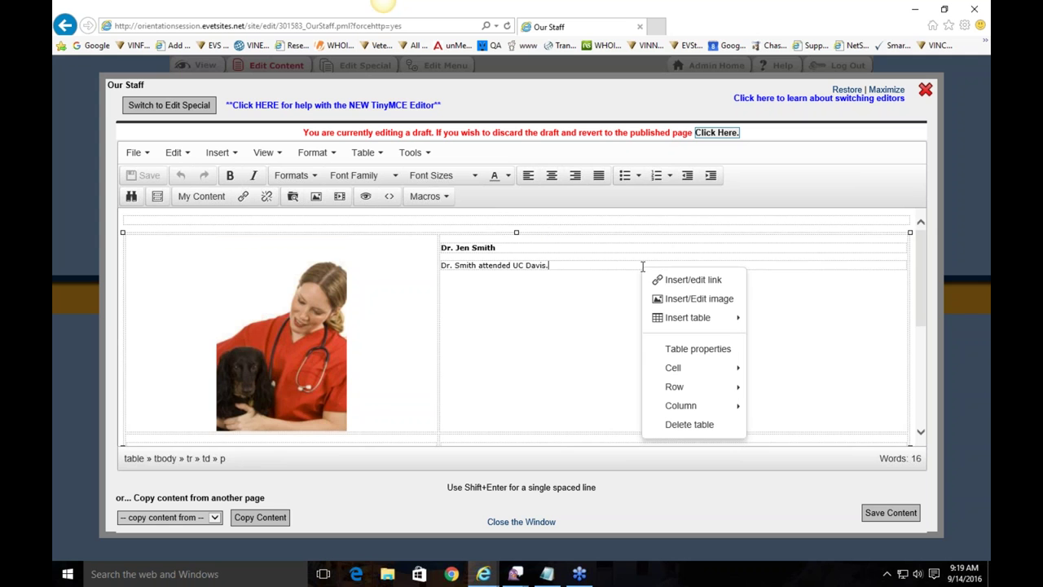
mouse_move(714, 389)
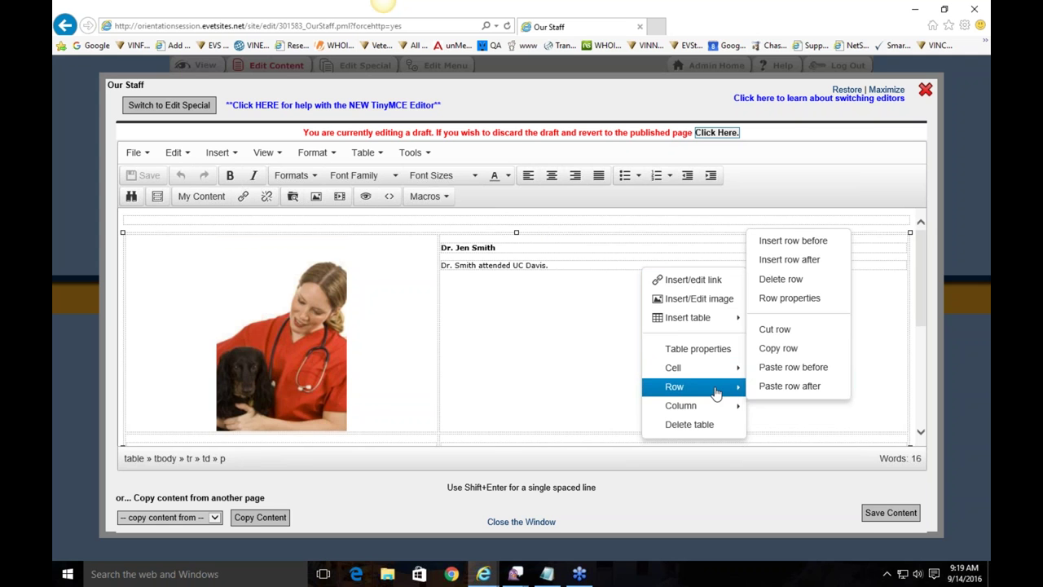
mouse_move(713, 407)
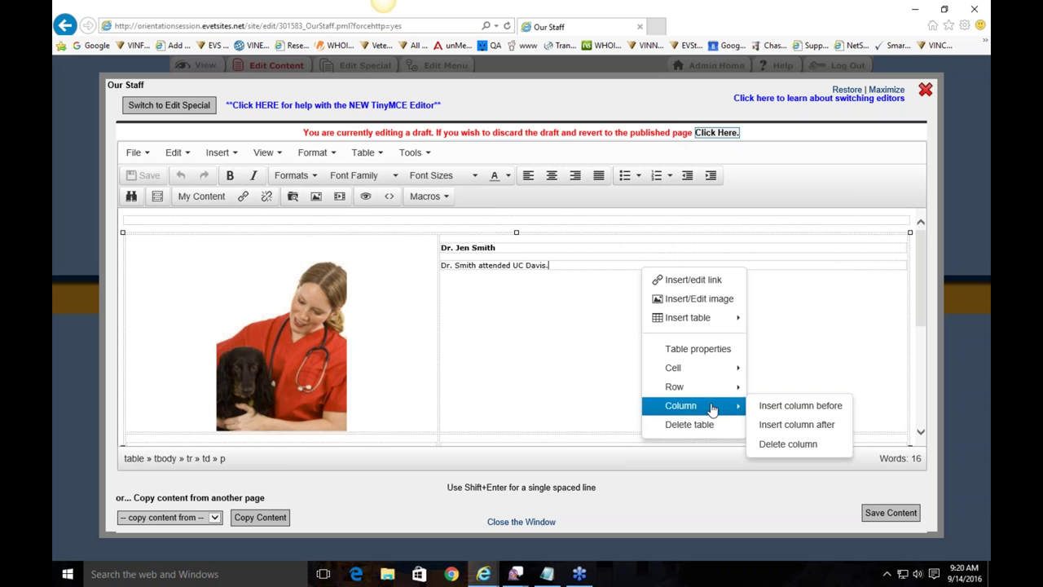
left_click(797, 425)
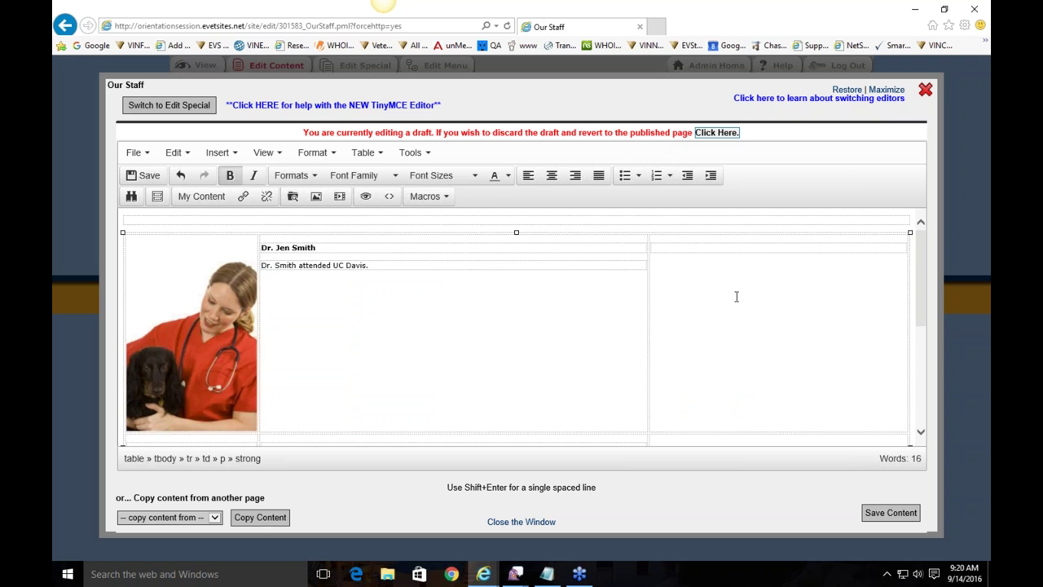
Enter the heading "Degree/School Information:" in the new column of the first doctor's row and start a new line below it
left_click(689, 252)
type("Degree/School Information:")
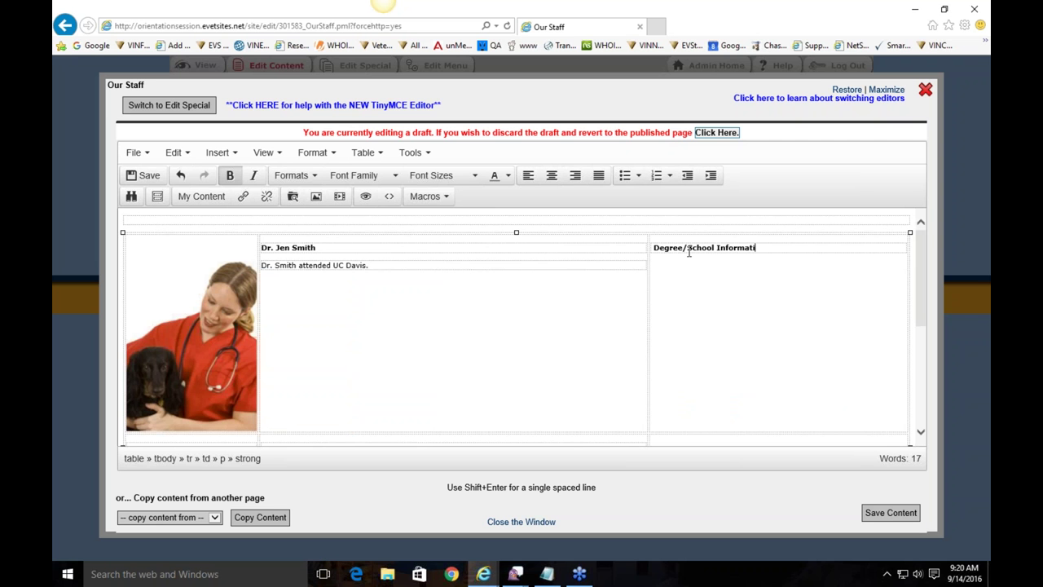
key("Return")
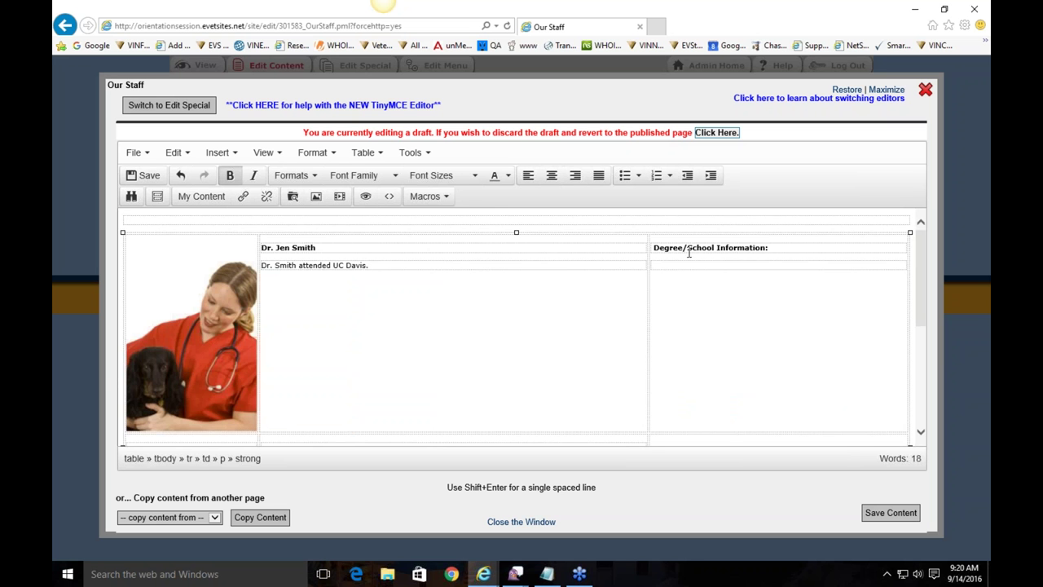
Examine how the added column runs through both doctors' rows of the staff table
scroll(689, 253, "down", 3)
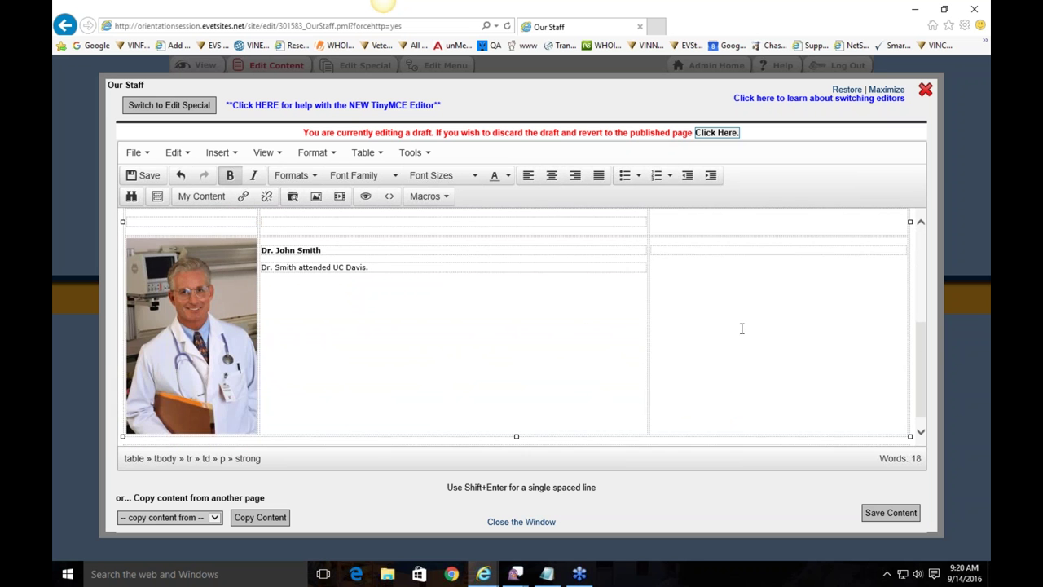
scroll(740, 324, "up", 3)
scroll(721, 326, "down", 2)
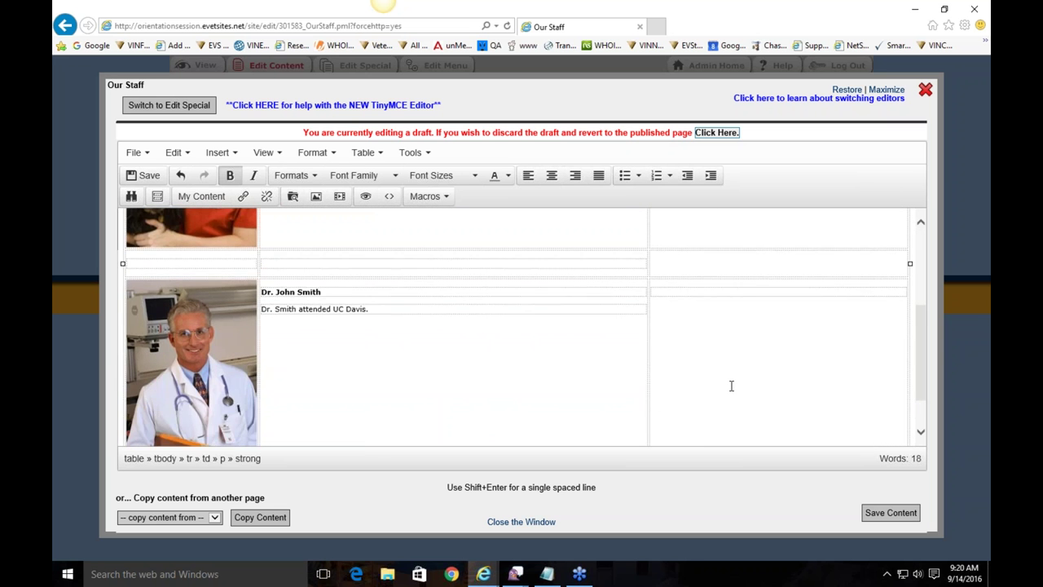
scroll(731, 386, "up", 4)
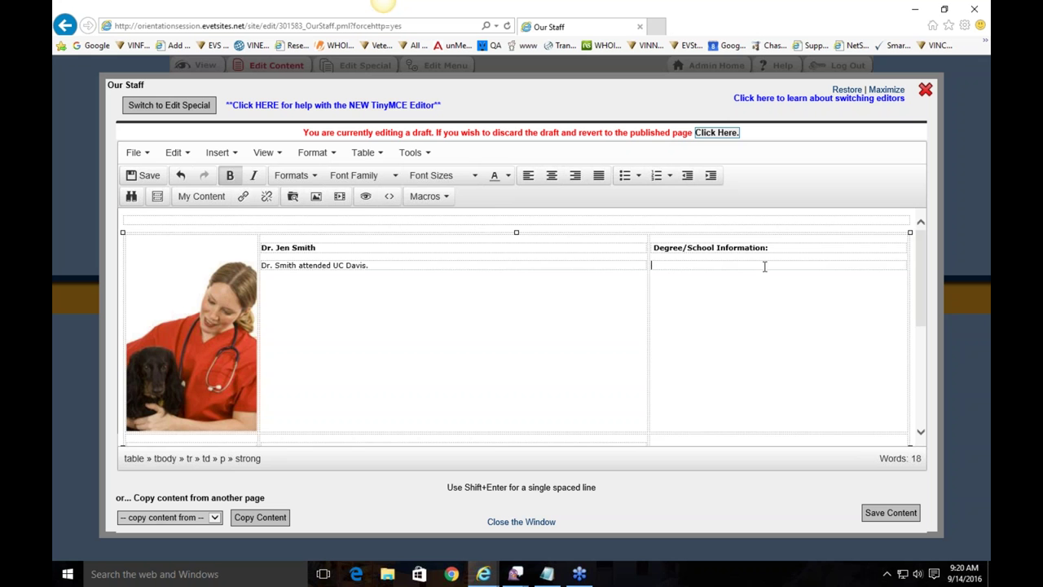
scroll(741, 282, "down", 3)
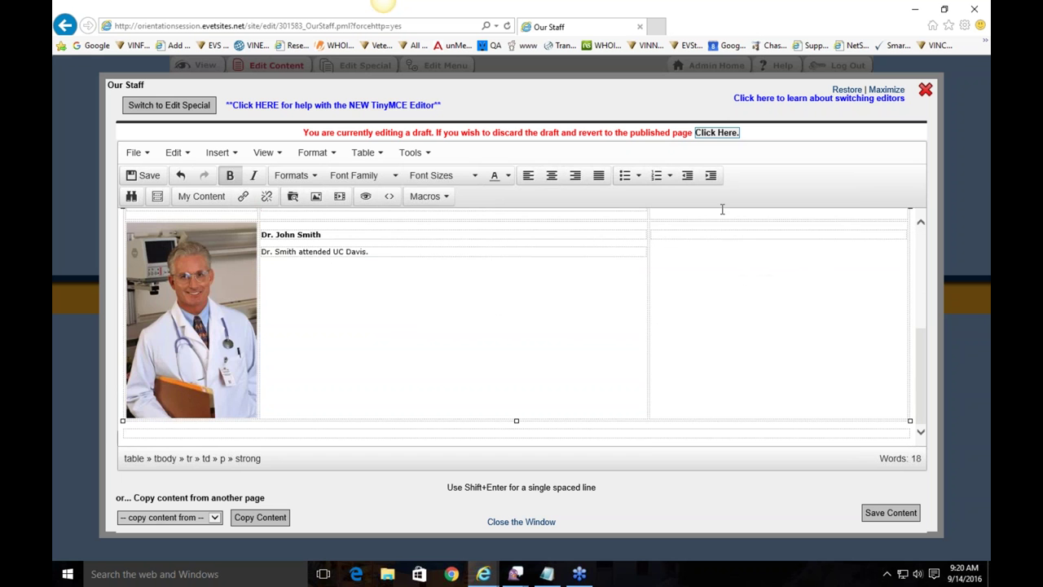
scroll(746, 297, "up", 3)
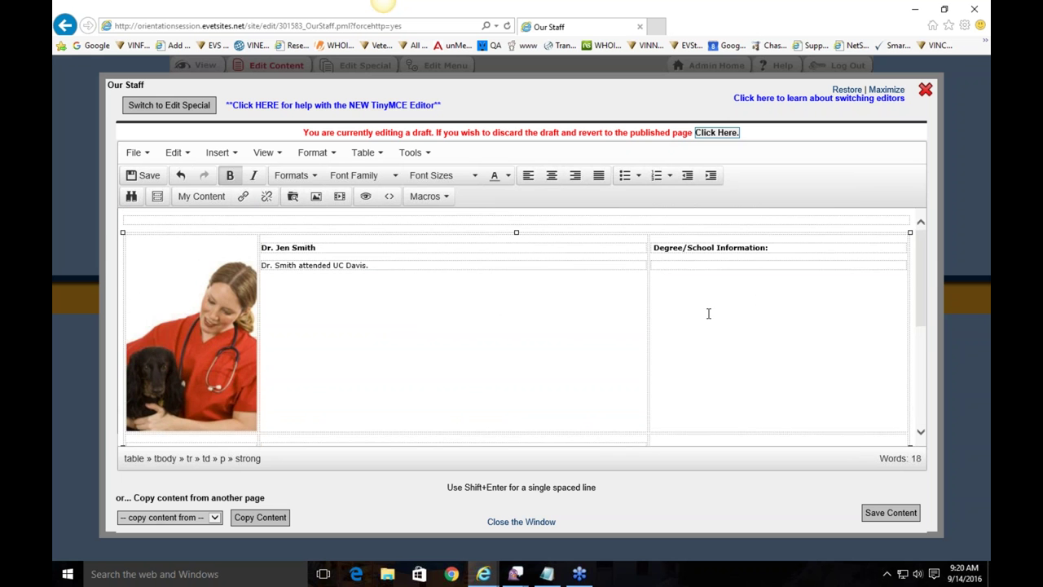
scroll(704, 312, "down", 3)
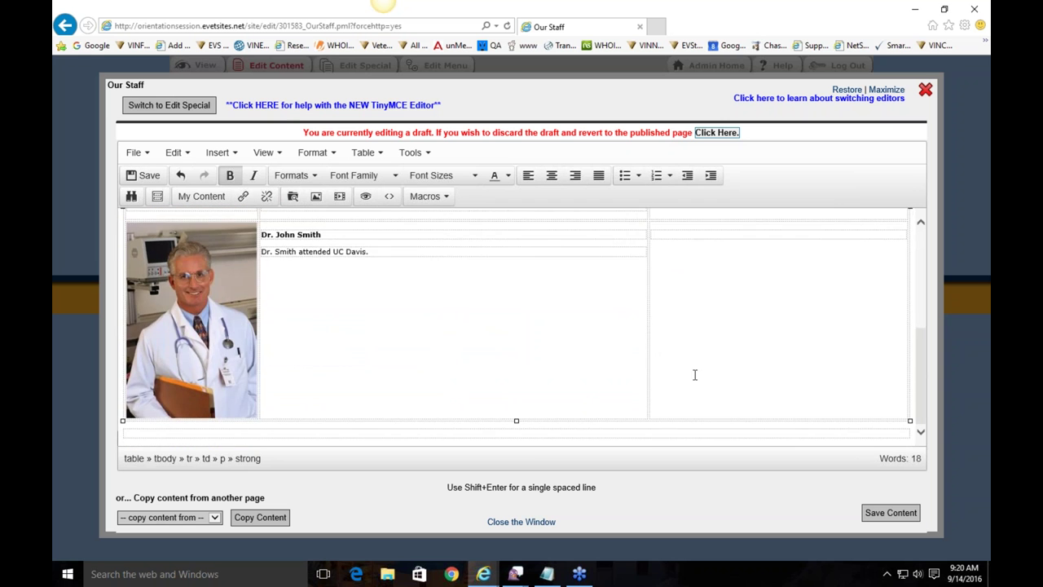
scroll(695, 375, "up", 3)
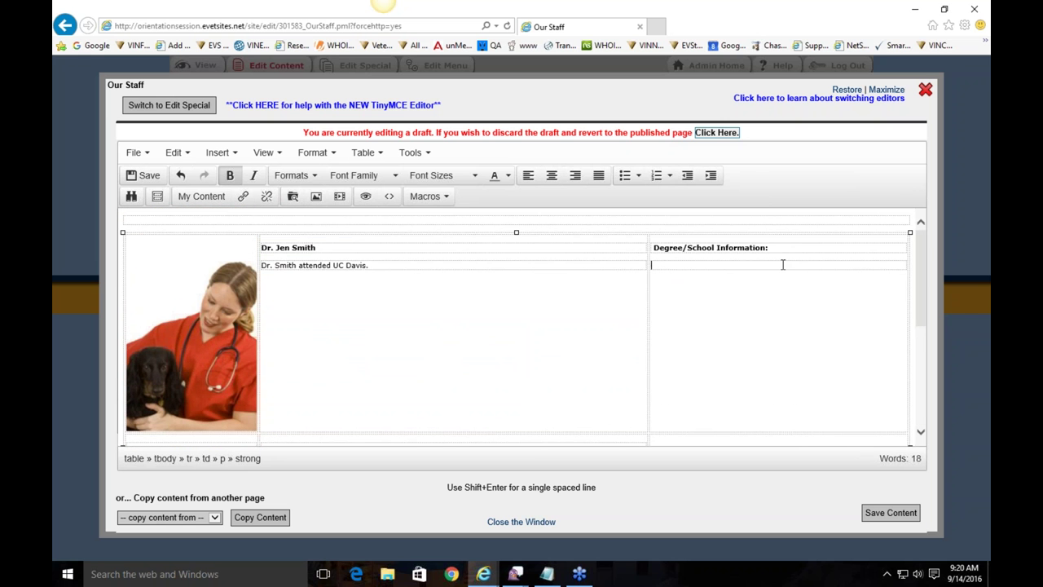
Remove the added Degree/School Information column from the staff table
right_click(789, 249)
mouse_move(829, 379)
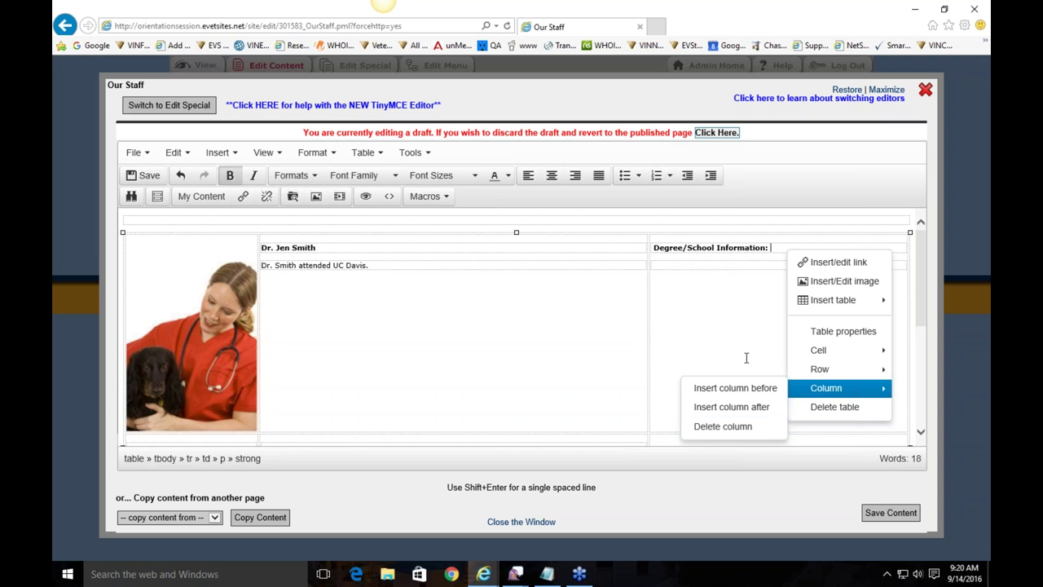
left_click(750, 433)
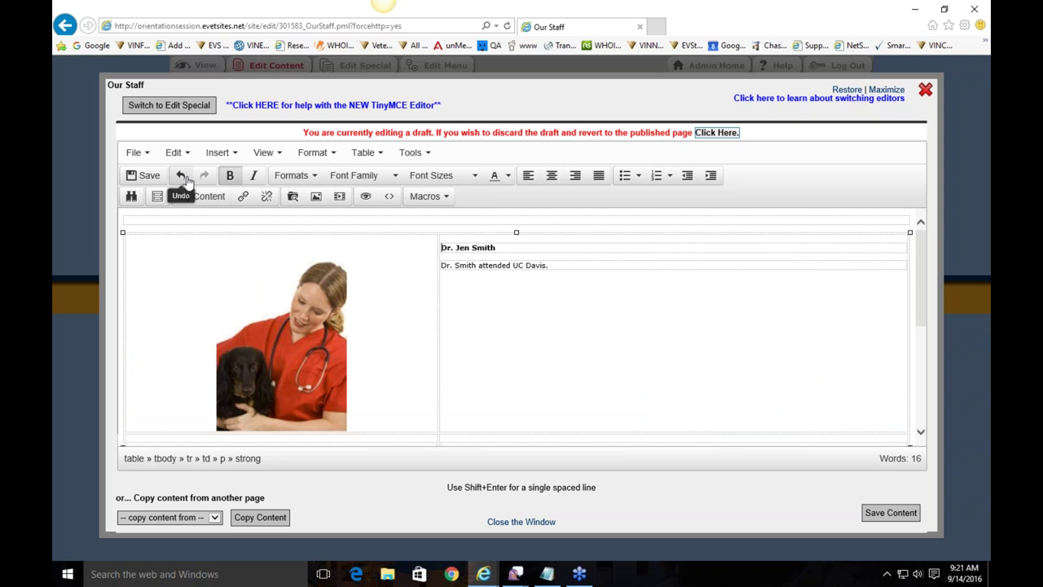
Insert a blank row after the second doctor's row at the end of the staff table
left_click(594, 263)
scroll(594, 264, "down", 2)
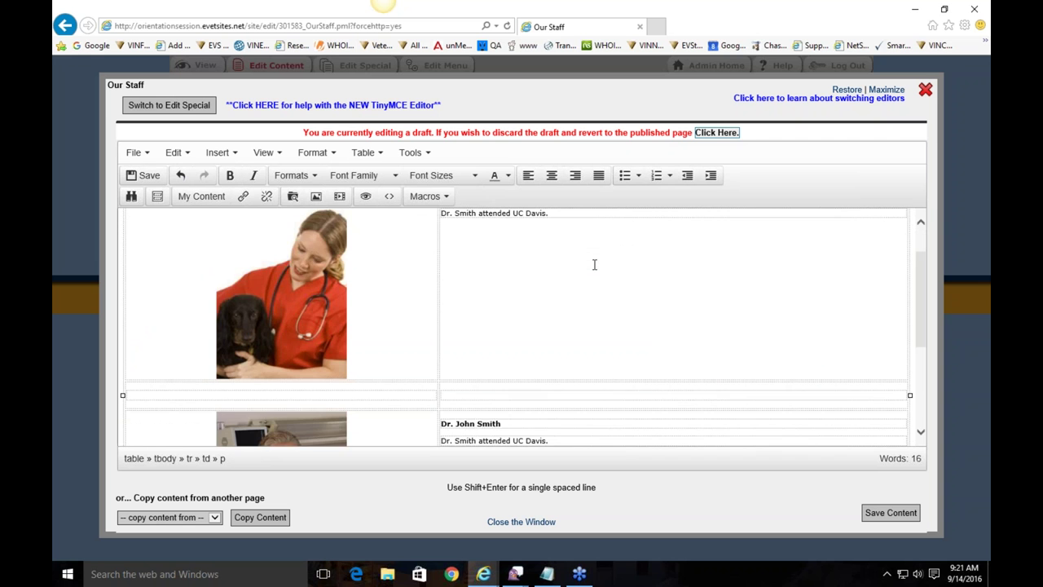
scroll(594, 264, "down", 2)
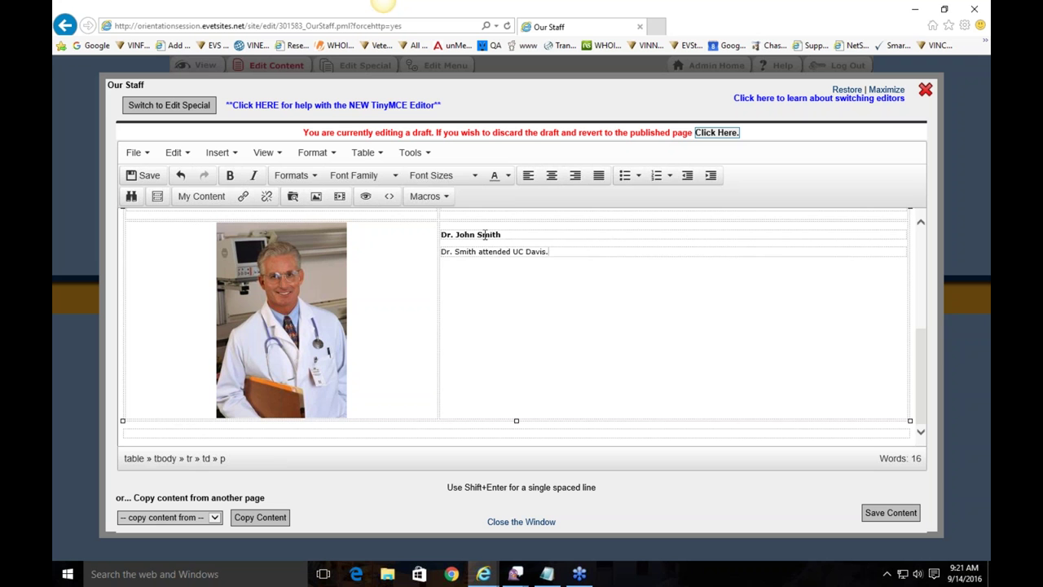
right_click(560, 253)
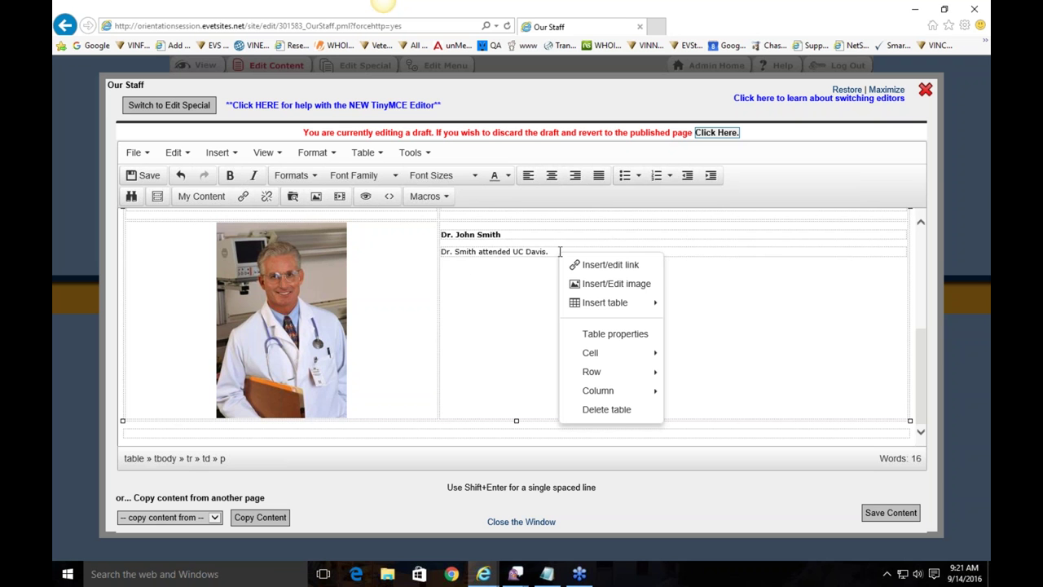
mouse_move(603, 377)
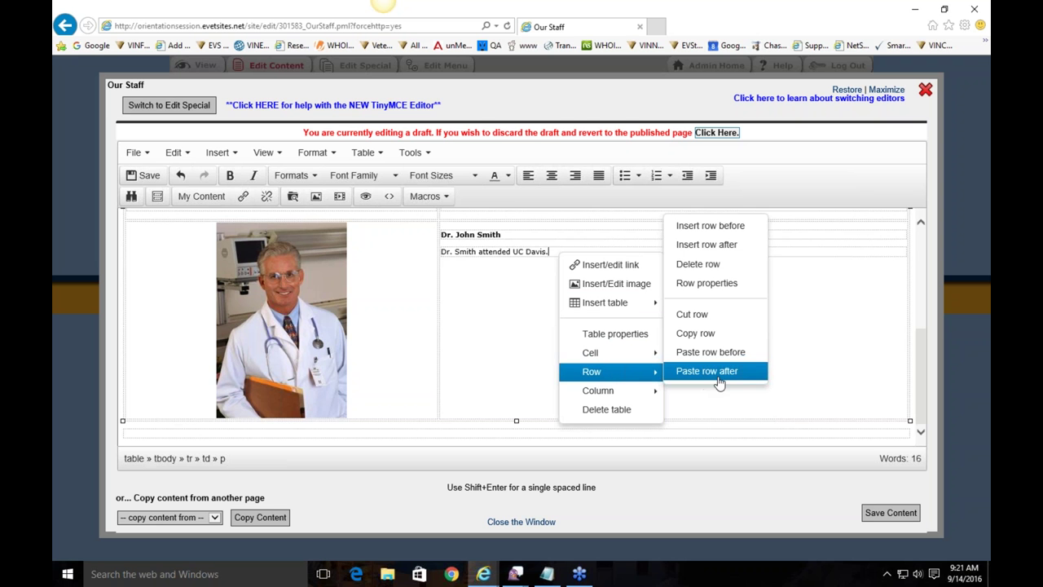
left_click(714, 245)
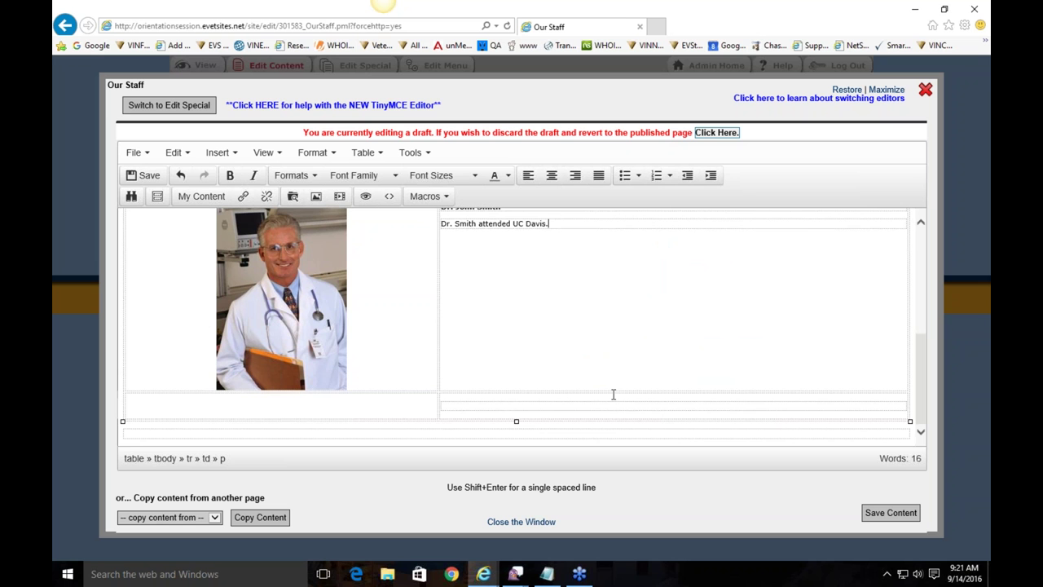
Insert another row after the blank spacer row at the end of the staff table
left_click(612, 405)
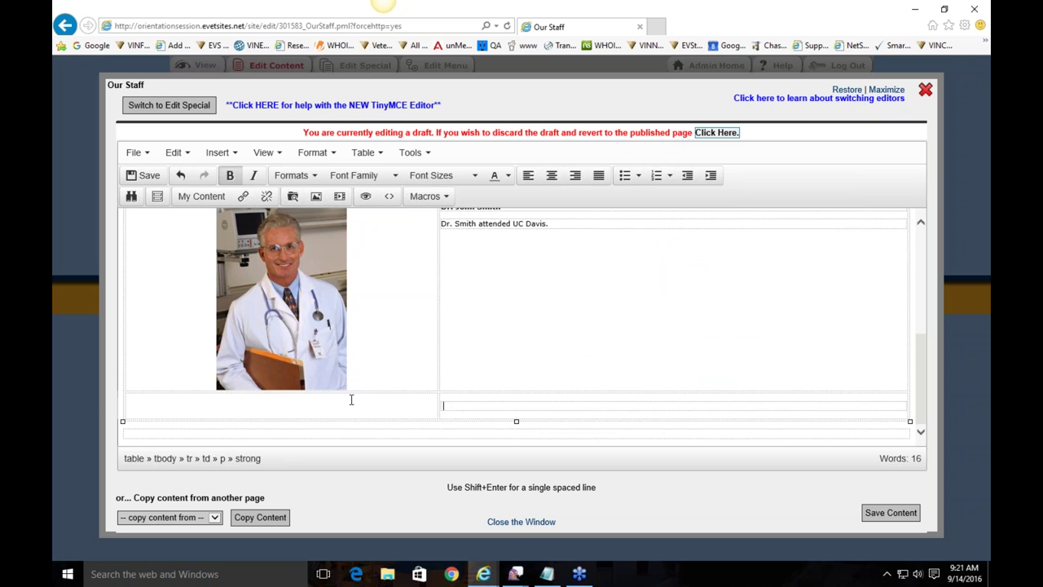
scroll(539, 400, "up", 3)
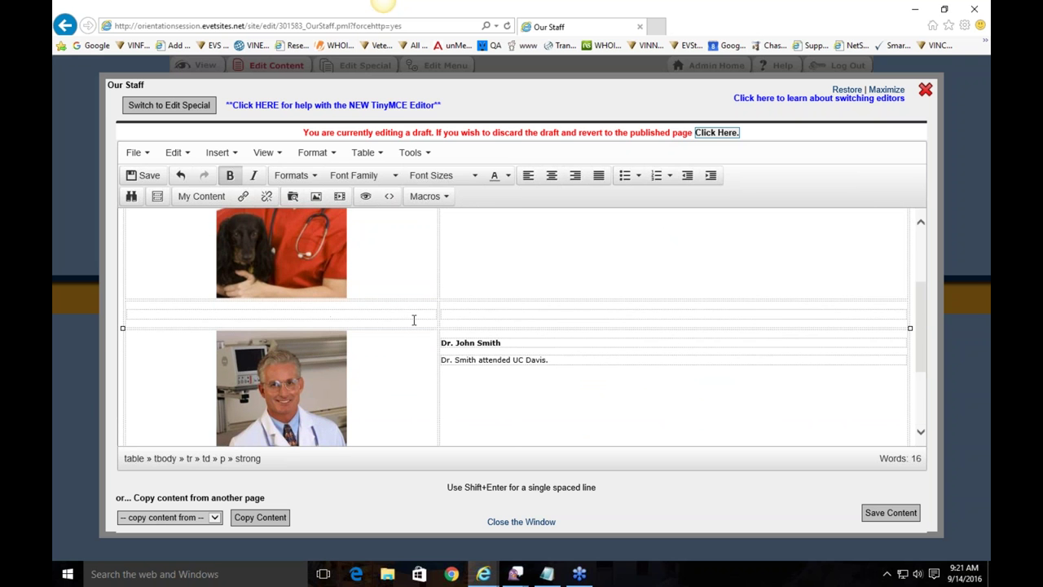
scroll(557, 361, "down", 3)
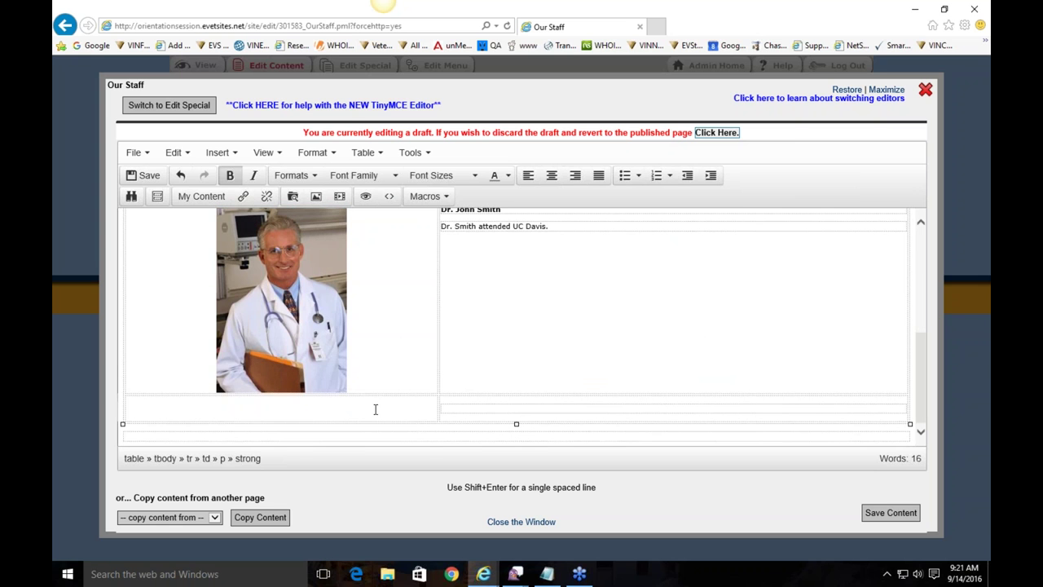
right_click(470, 409)
mouse_move(521, 411)
mouse_move(501, 431)
left_click(611, 301)
Fill the new last row with the placeholders BIO in the text column and PHOTO in the picture column
scroll(481, 329, "down", 1)
left_click(471, 409)
type("BIO")
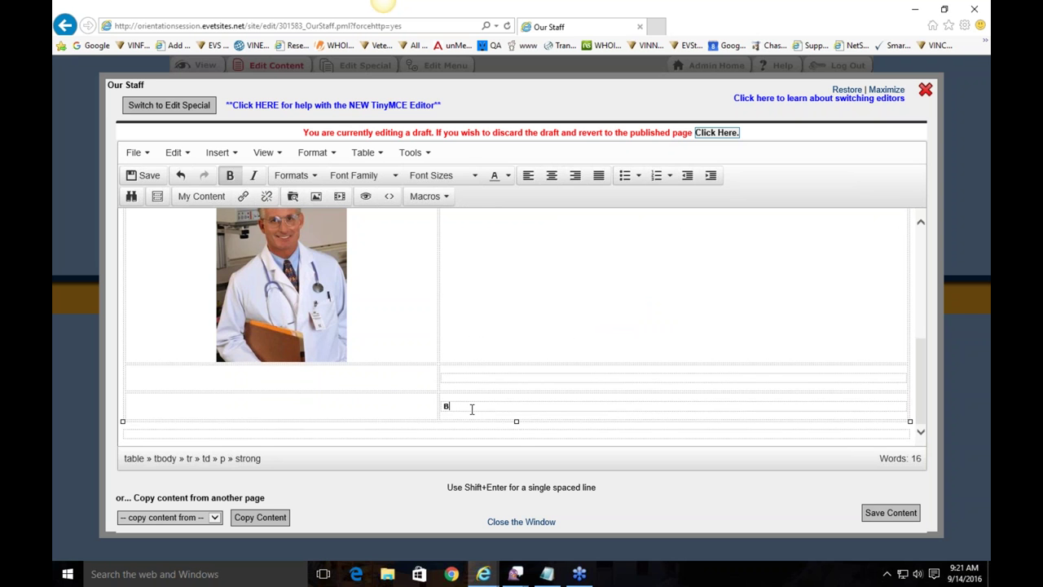
left_click(319, 402)
type("PHOTO")
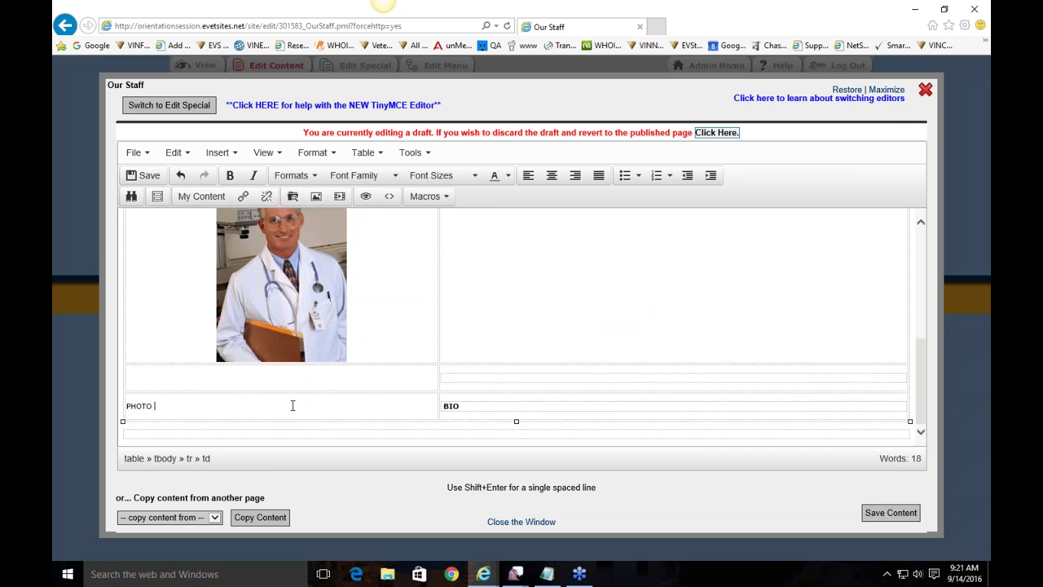
Insert the picture of the black-and-white and brown dogs from the Canines folder into the PHOTO cell of the staff table
right_click(291, 403)
left_click(248, 410)
right_click(280, 413)
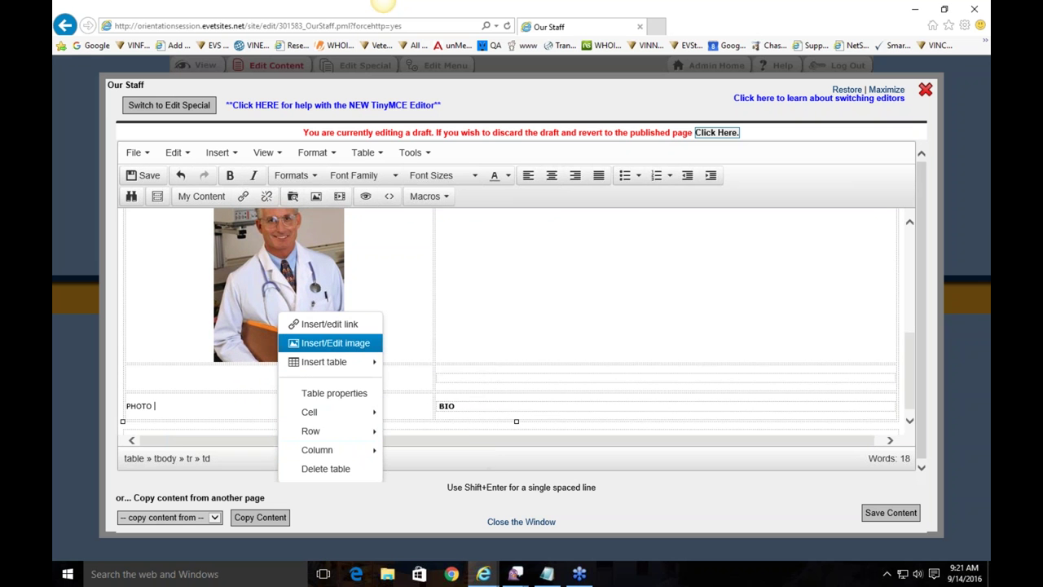
left_click(345, 343)
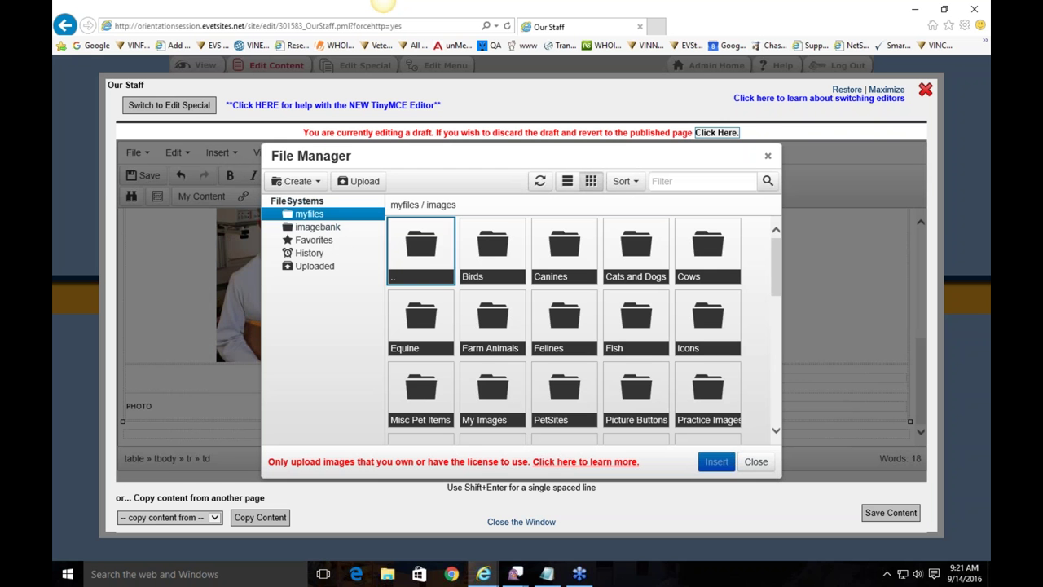
left_click(558, 259)
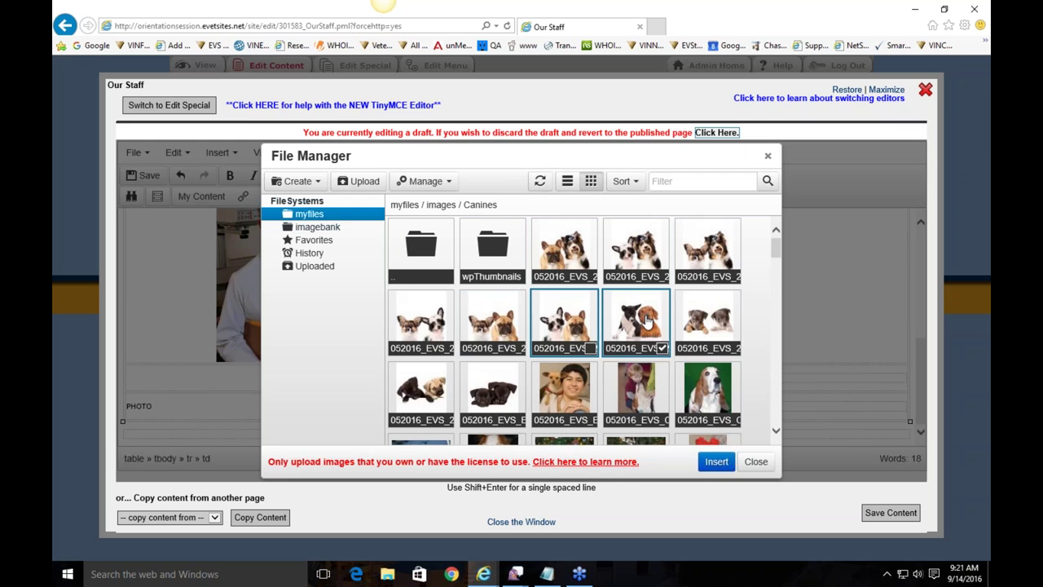
double_click(648, 322)
left_click(636, 408)
scroll(373, 370, "down", 3)
left_click(489, 341)
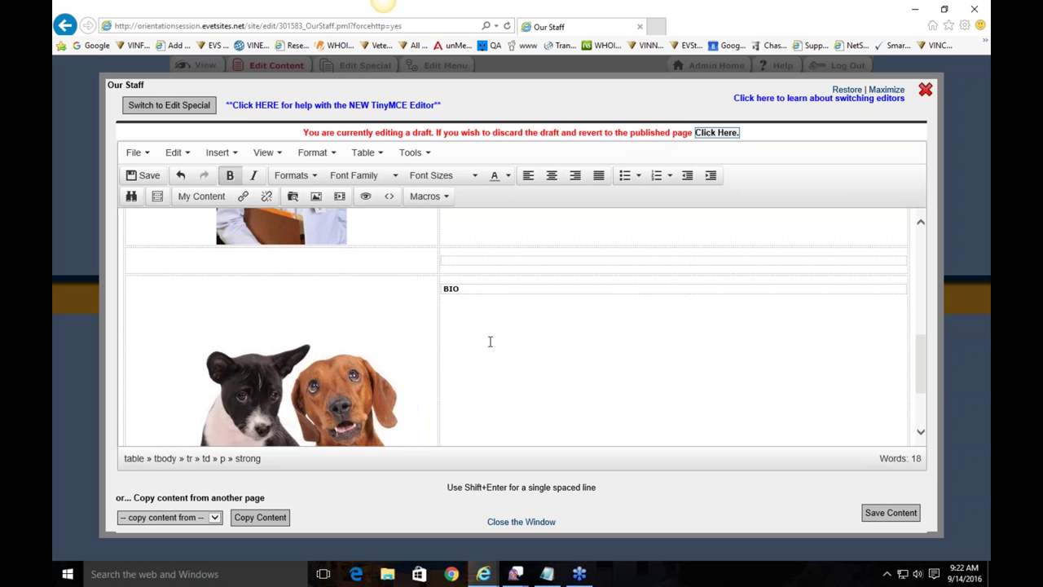
Insert a column before the bio text column of the staff table
scroll(539, 307, "up", 8)
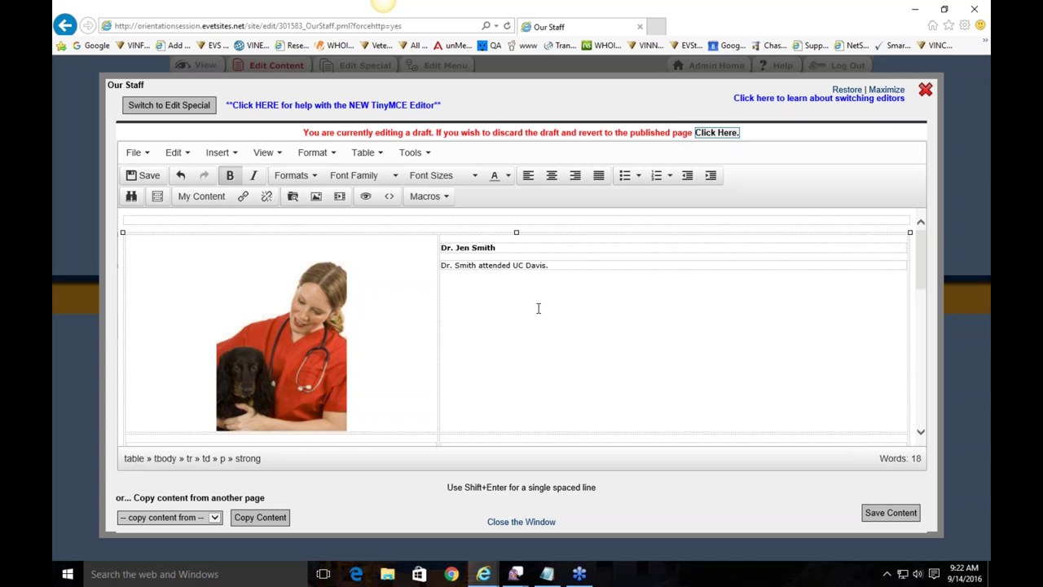
right_click(575, 265)
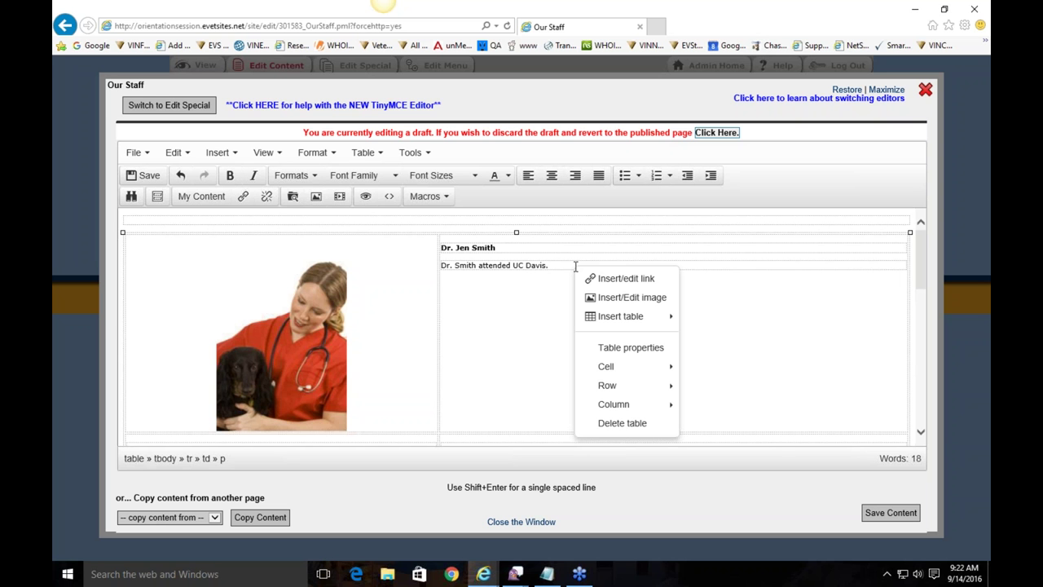
mouse_move(613, 405)
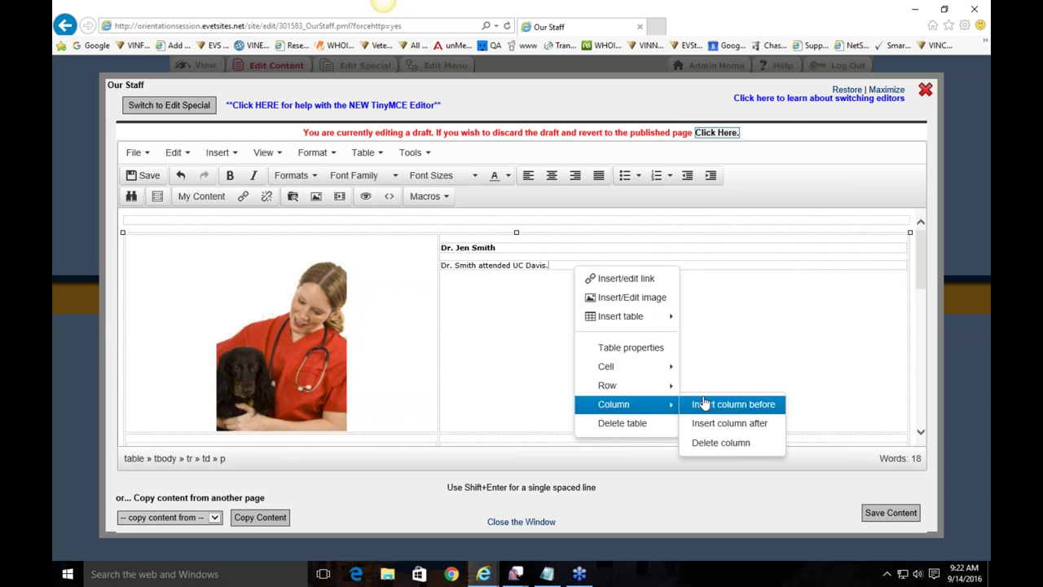
left_click(703, 404)
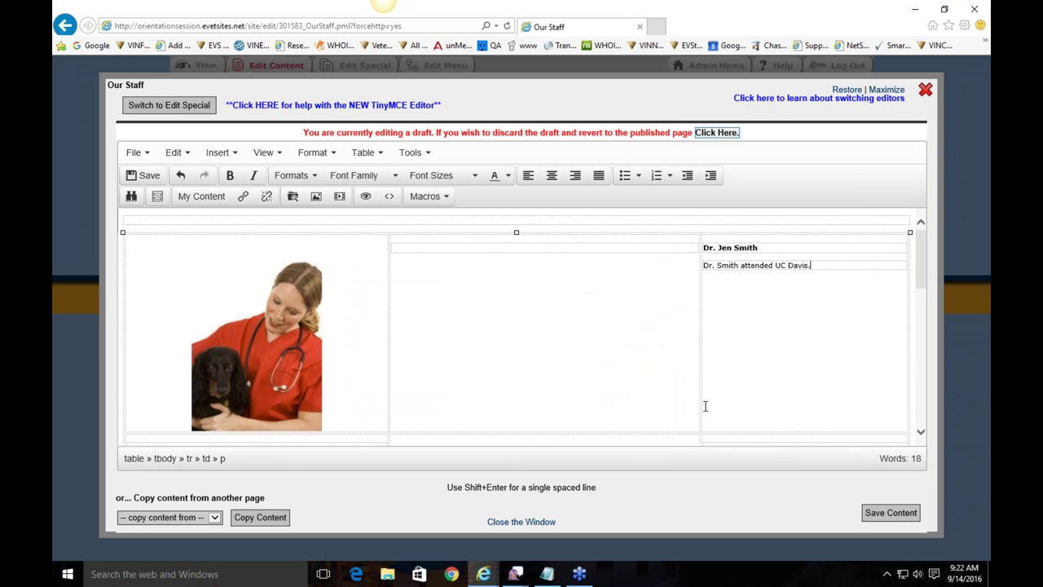
Delete the blank middle column from the staff table
left_click(545, 248)
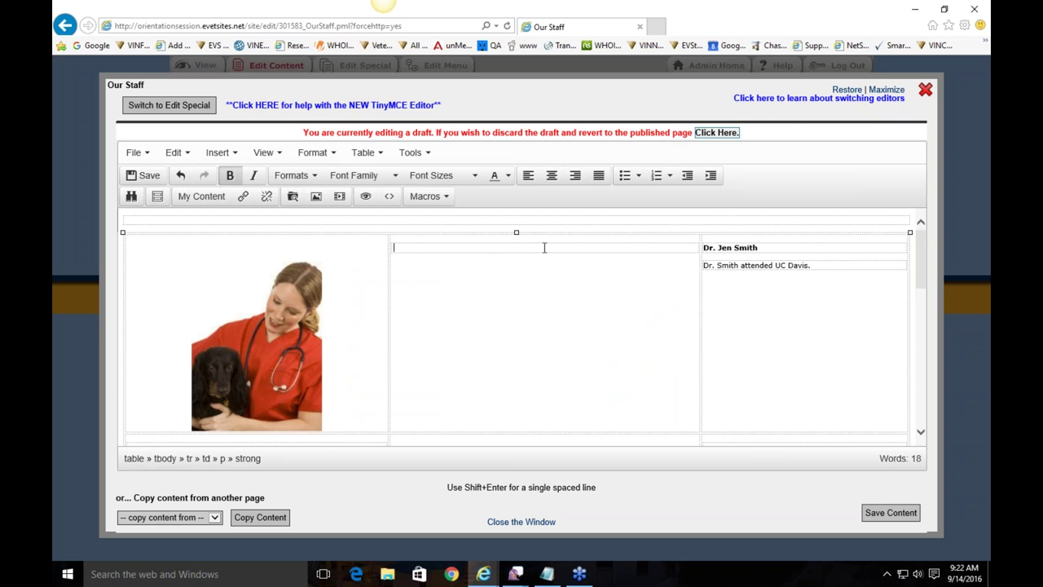
right_click(544, 248)
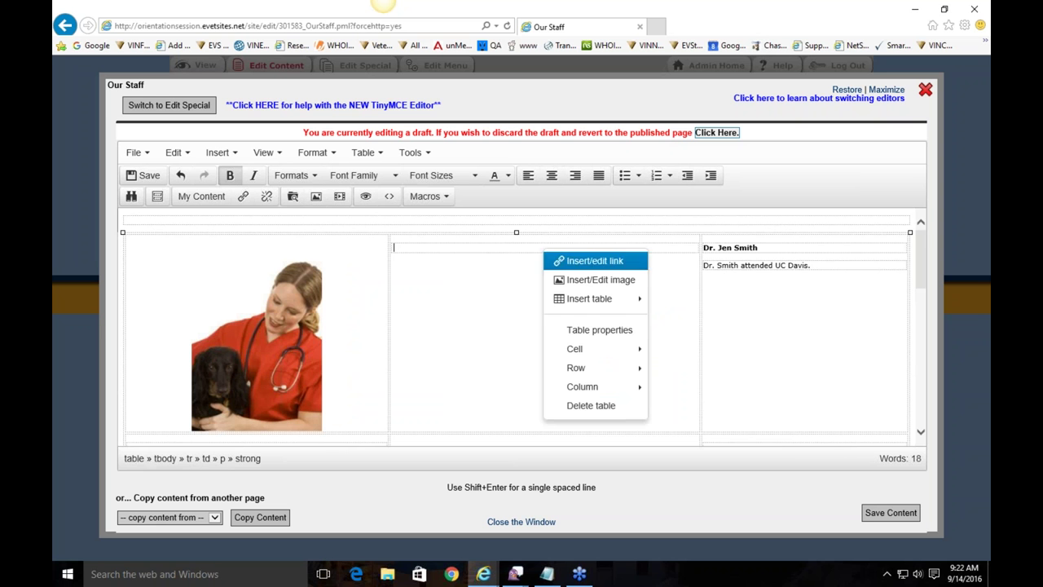
mouse_move(595, 386)
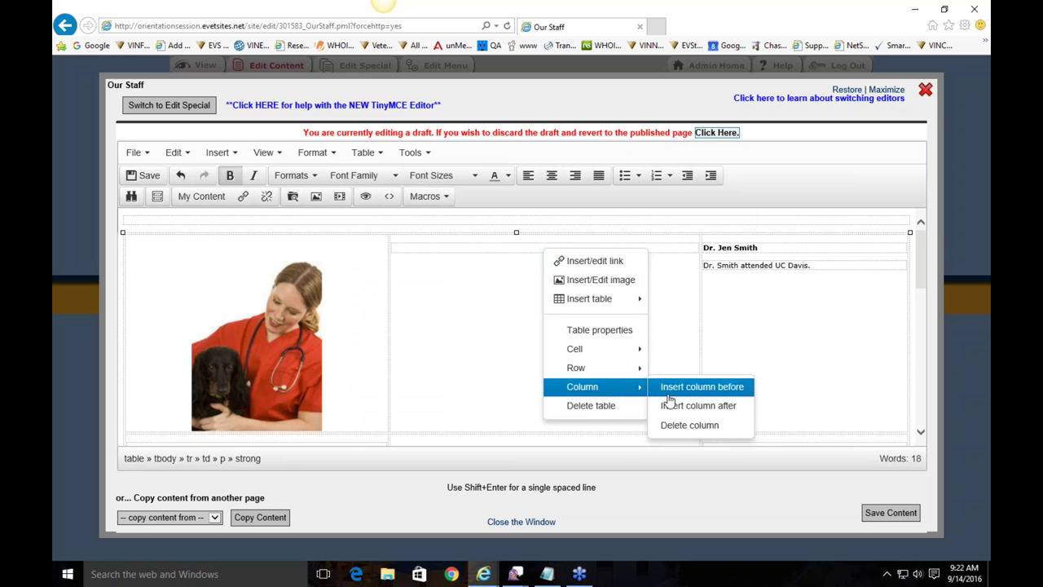
left_click(676, 427)
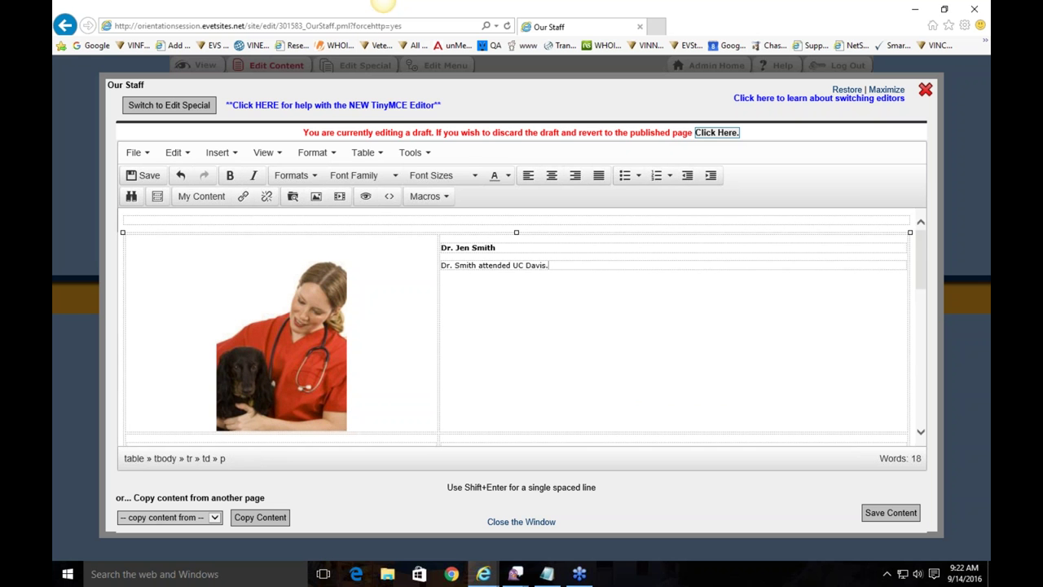
Save the edited content of the Our Staff page
key("alt+Tab")
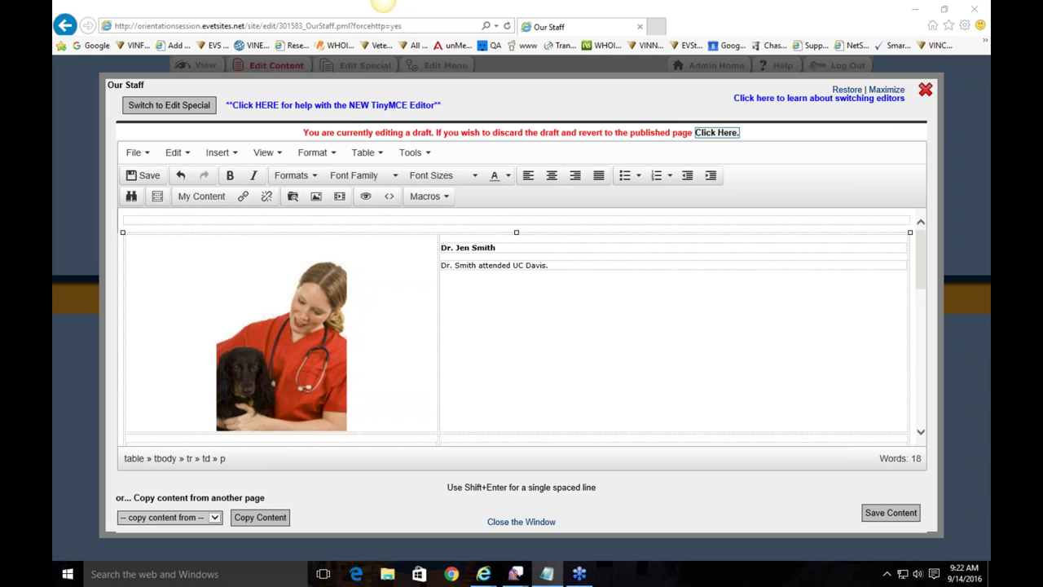
left_click(722, 307)
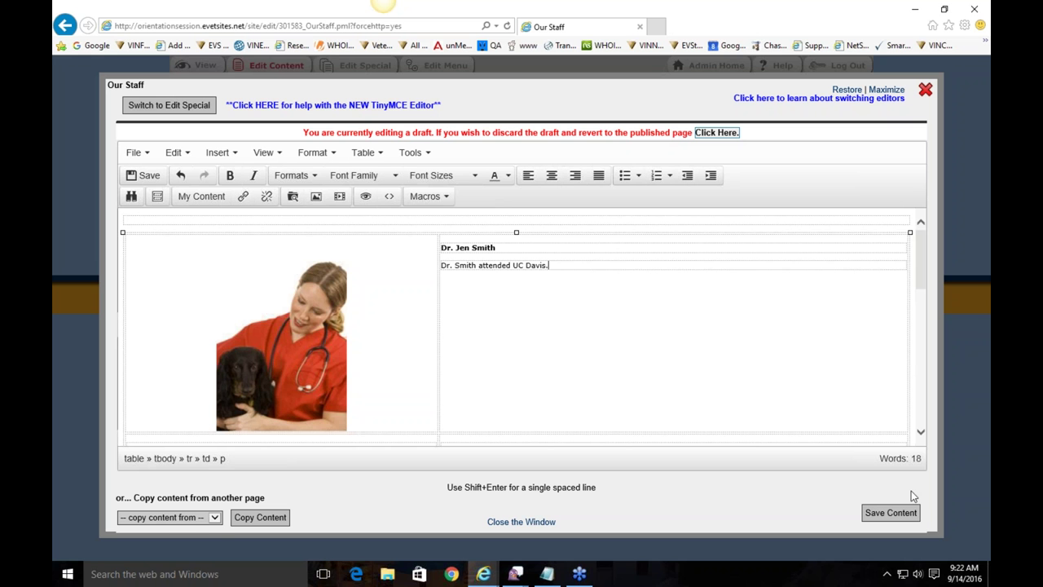
left_click(913, 520)
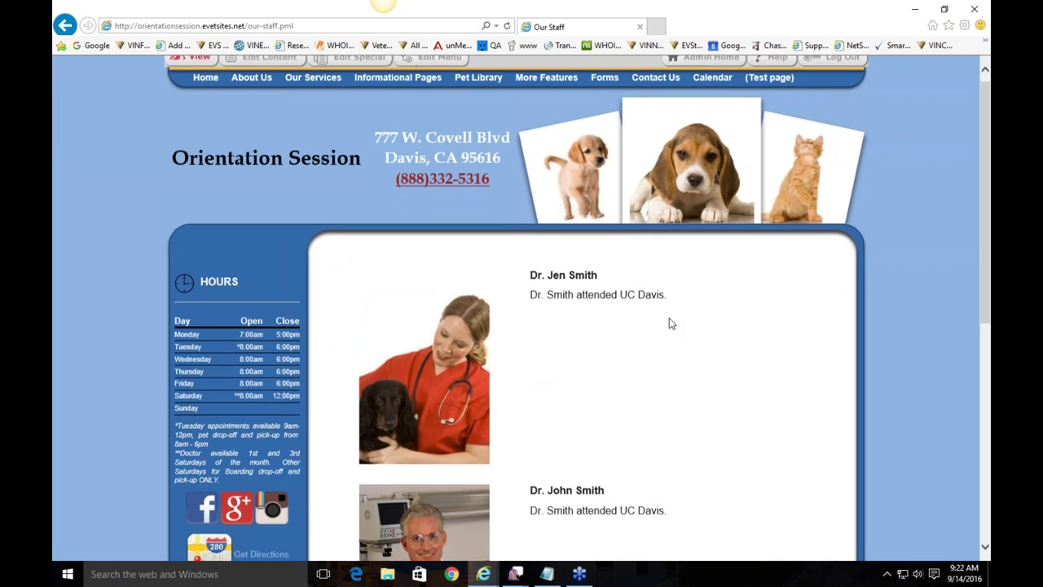
Open the site's menu editing and add a new top-level page to the main menu
mouse_move(398, 86)
left_click(438, 65)
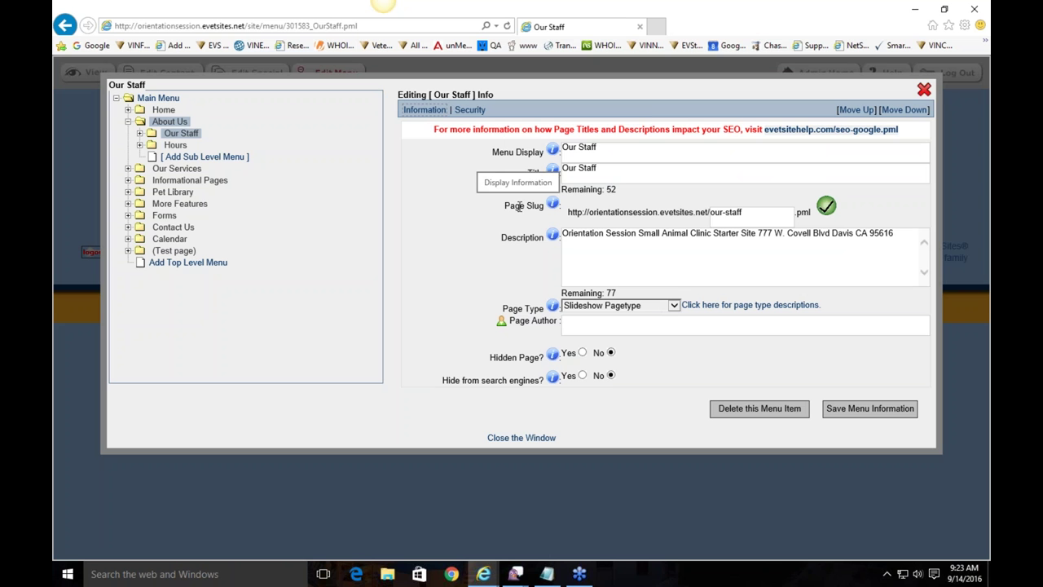
left_click(219, 269)
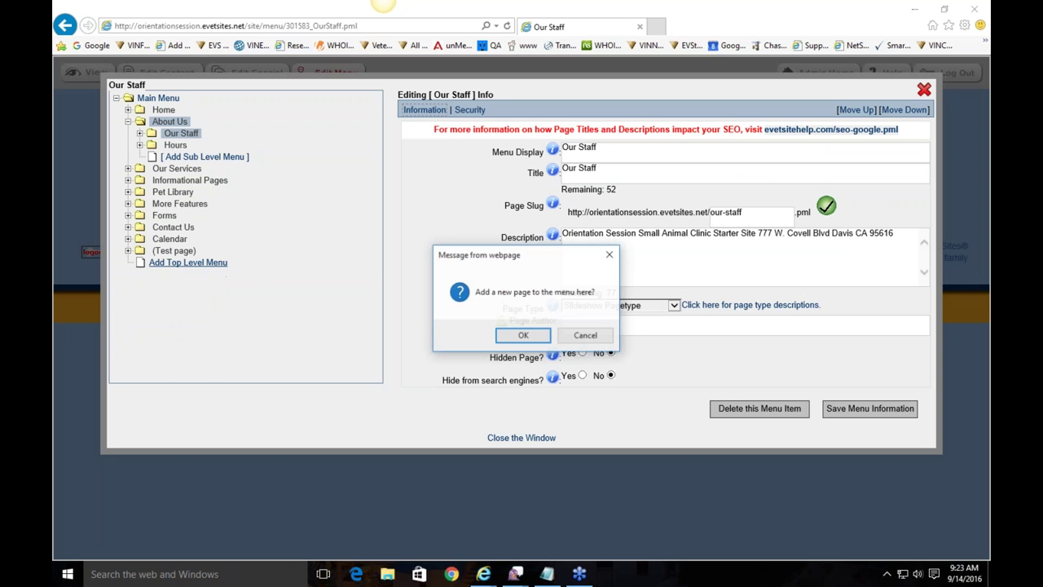
left_click(531, 340)
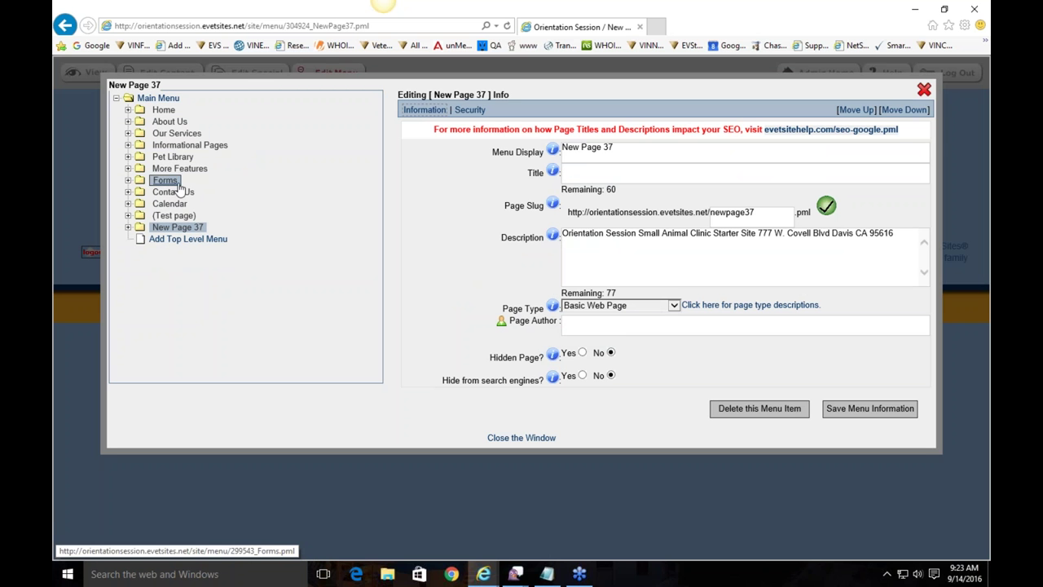
Set the new page's menu display name to Clinic Pets, save the menu information and close the menu editor
left_click(128, 216)
left_click(183, 238)
left_click_drag(615, 148, 568, 142)
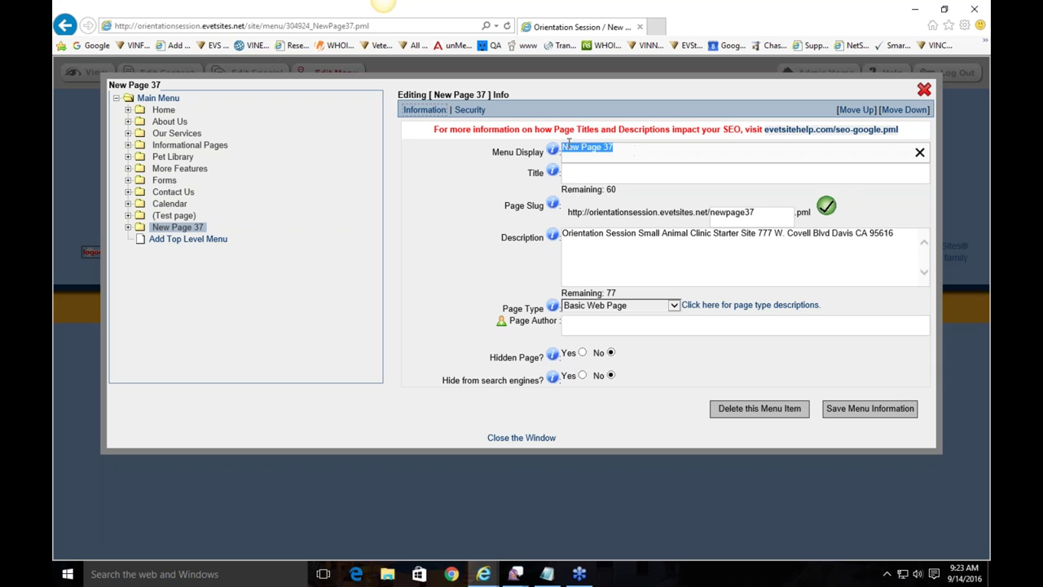
type("Clinic Pets")
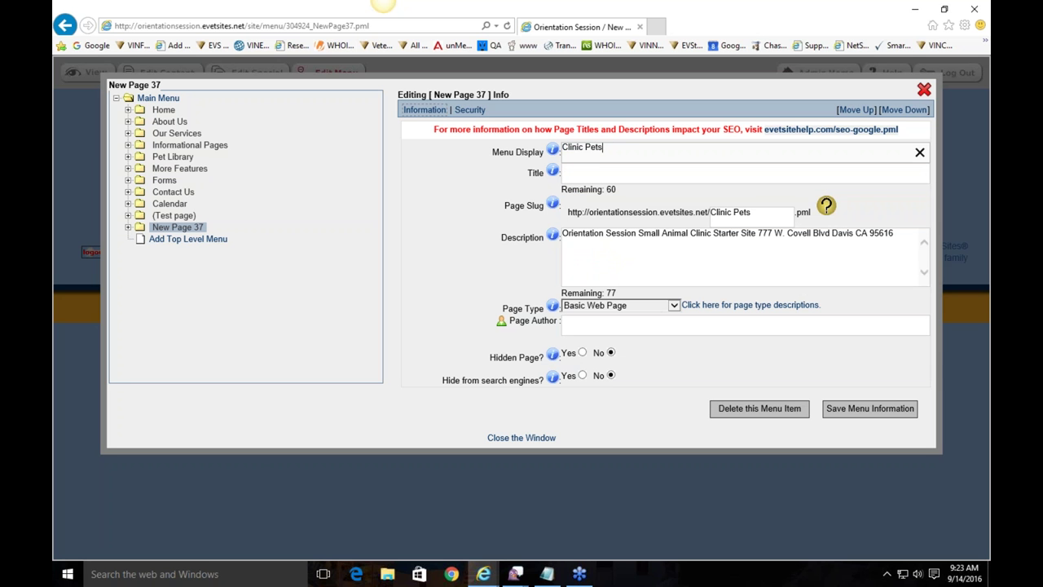
left_click(882, 412)
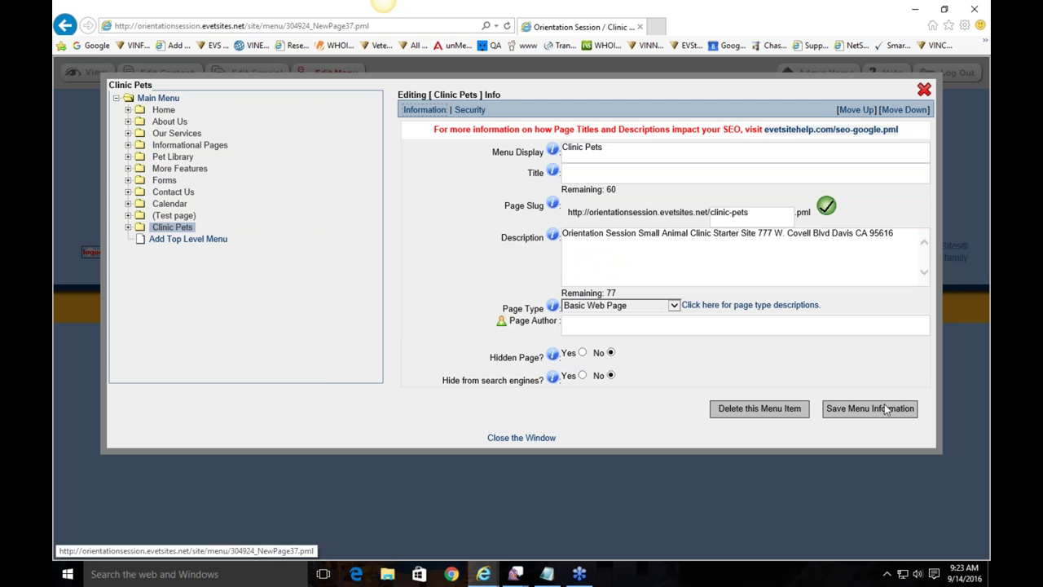
left_click(926, 91)
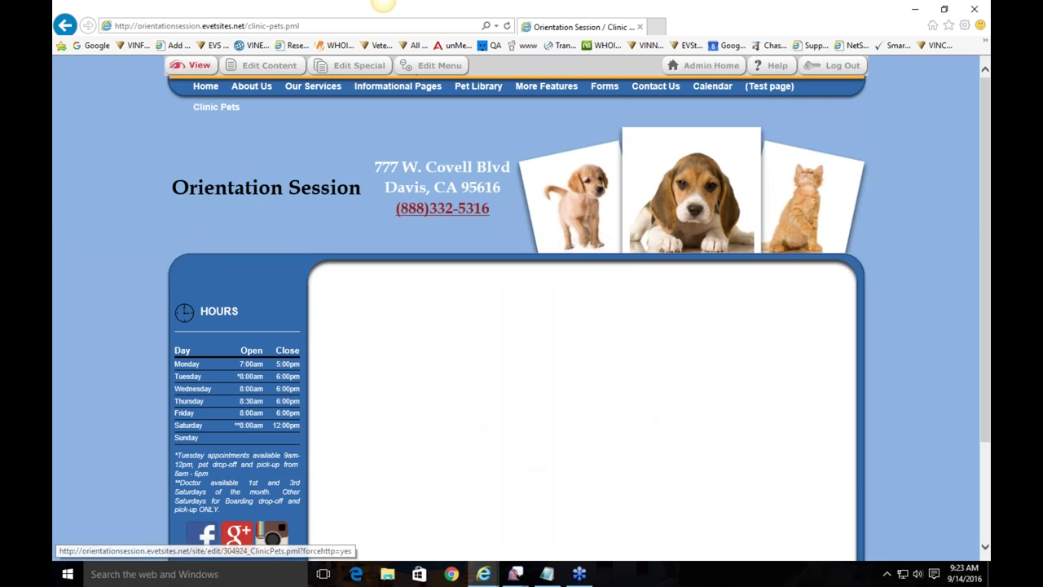
Open the Clinic Pets page content for editing and insert a two-column table with several rows
left_click(254, 71)
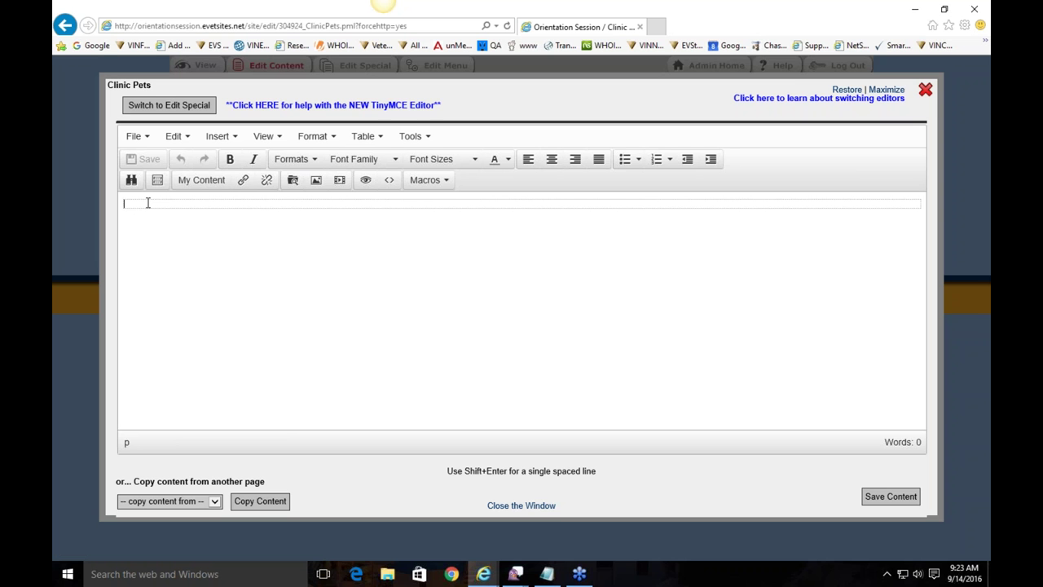
left_click(367, 137)
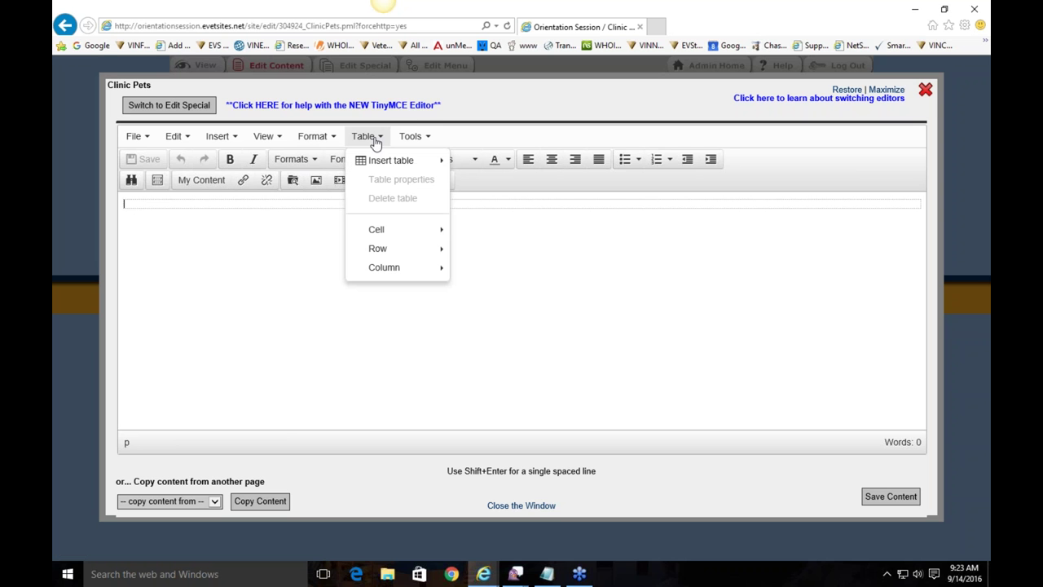
mouse_move(381, 163)
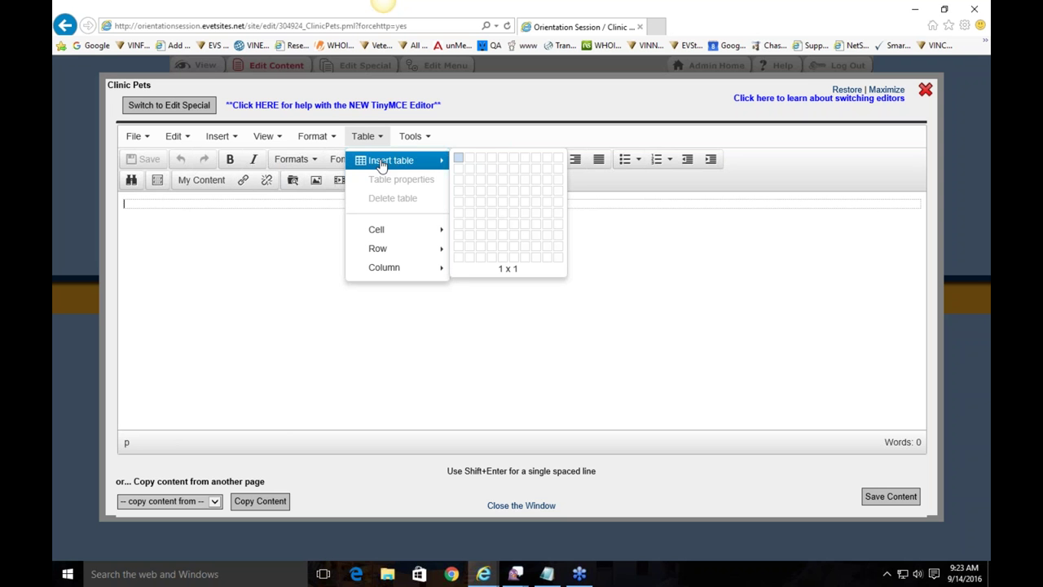
left_click(470, 202)
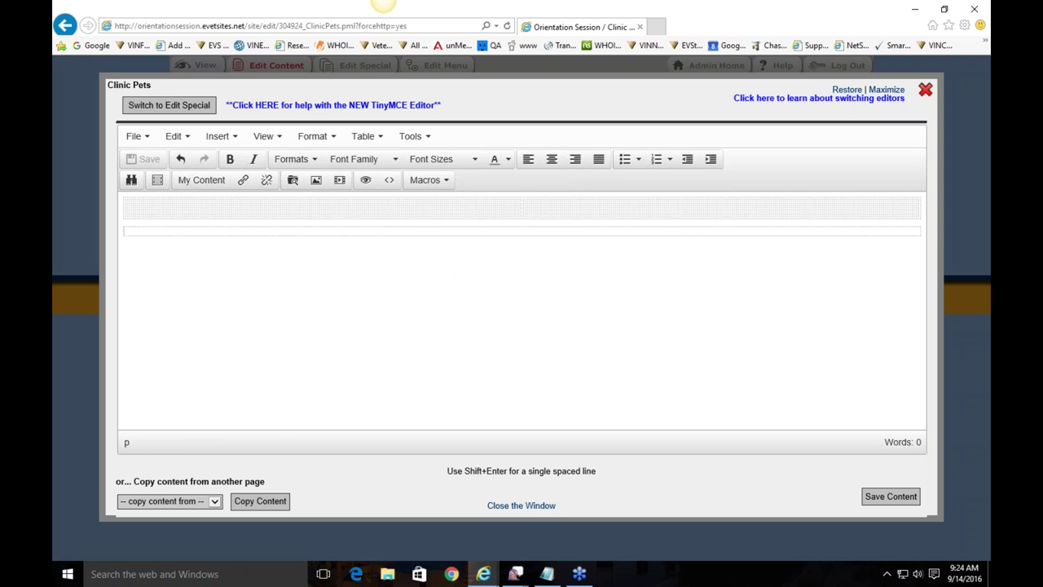
left_click(590, 207)
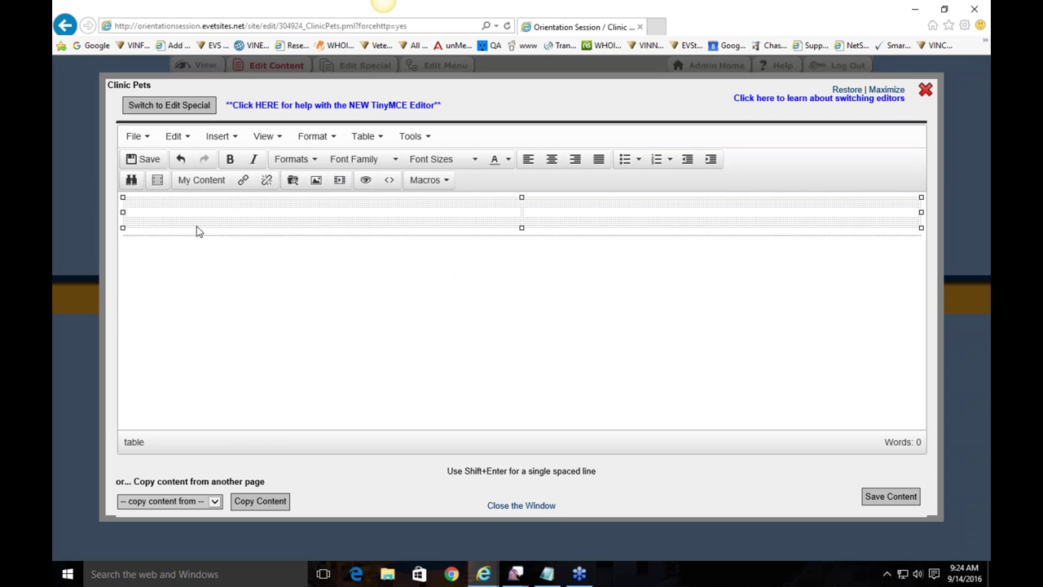
left_click(600, 213)
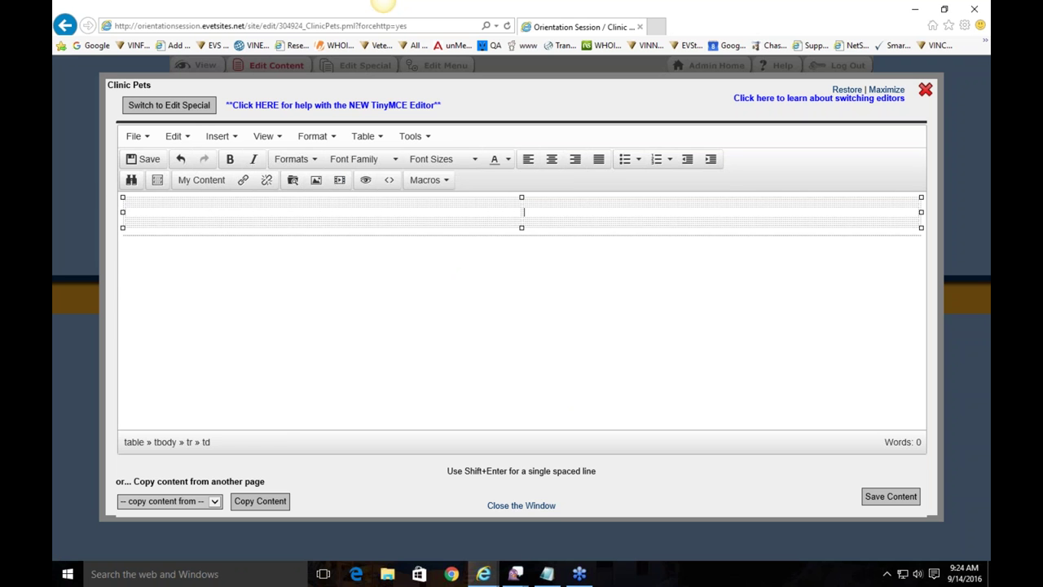
left_click(371, 199)
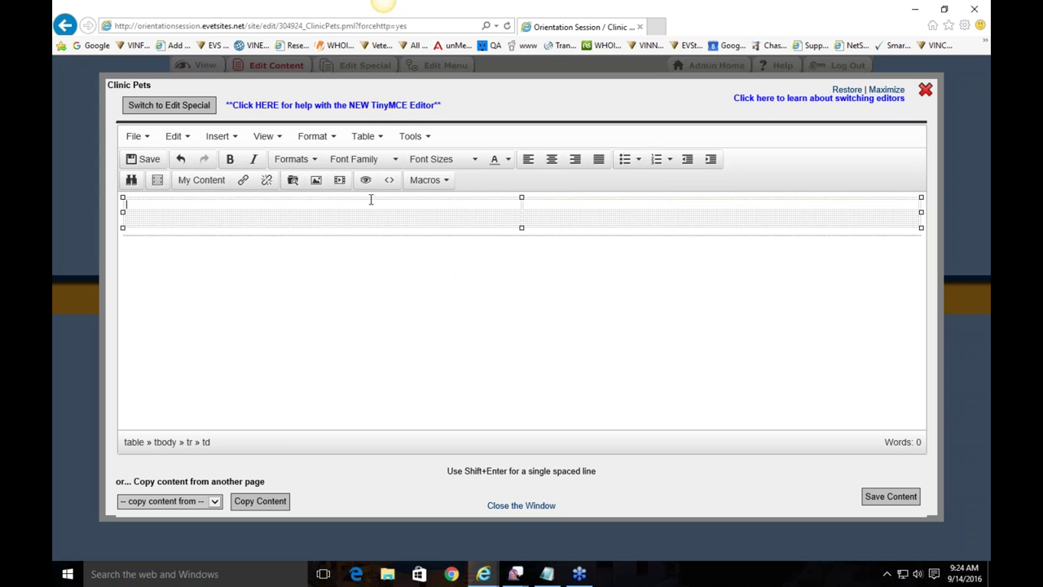
left_click(595, 216)
key("shift+Tab")
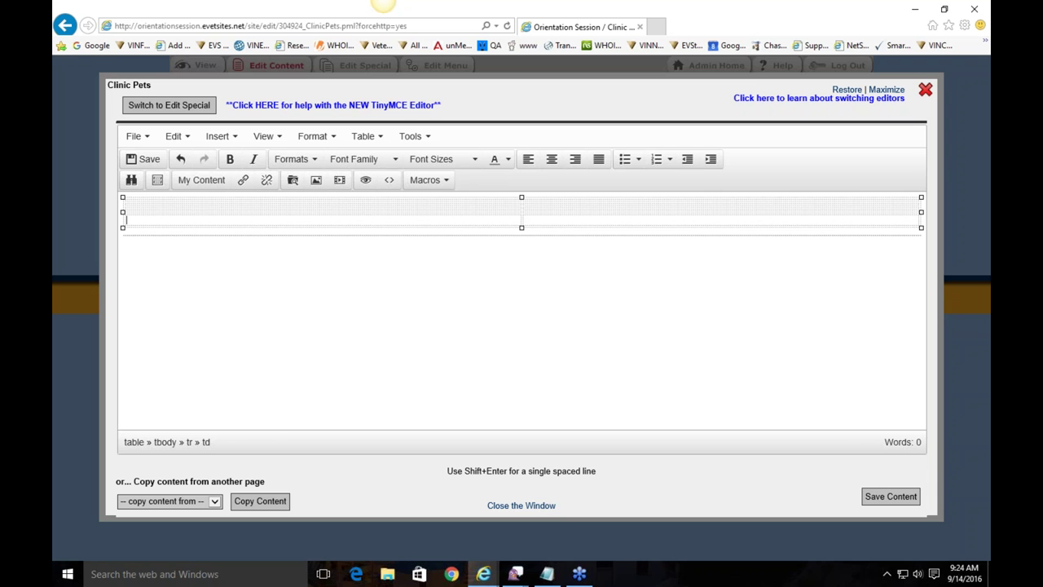
Start an image insertion in the table's first cell and choose the brown dachshund picture from the Canines folder
key("Up")
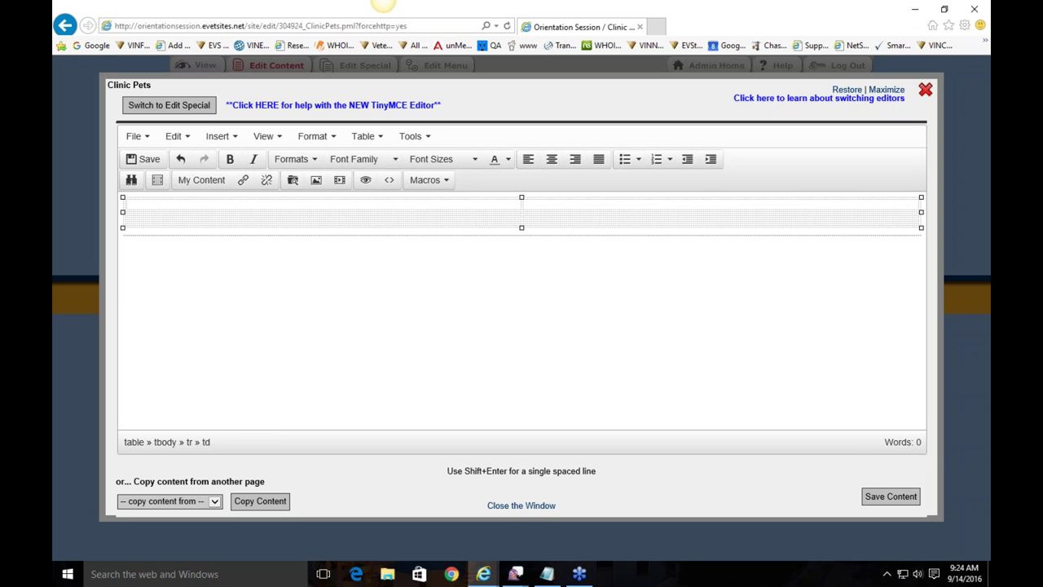
right_click(353, 203)
left_click(383, 236)
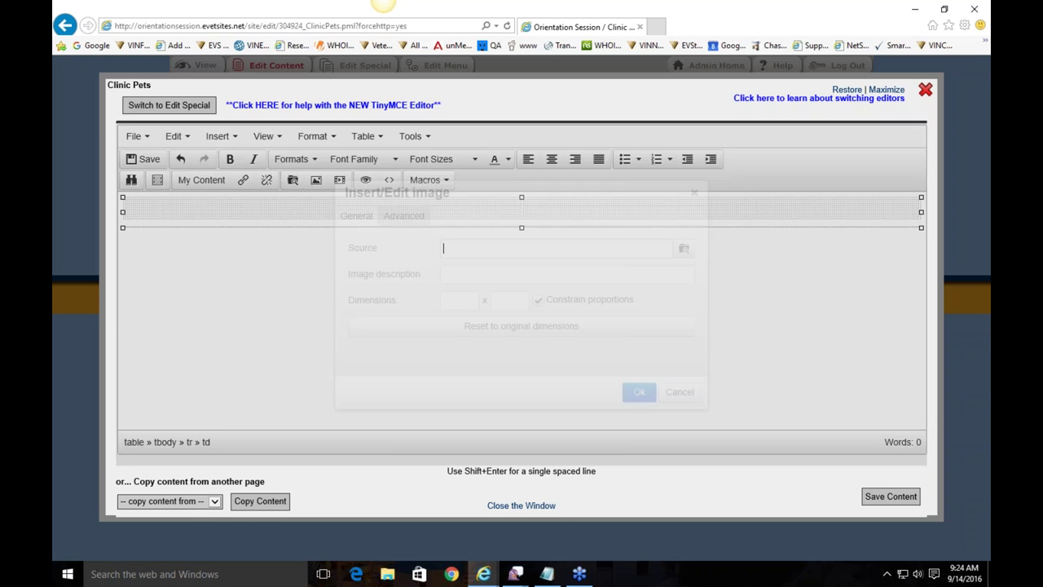
left_click(684, 250)
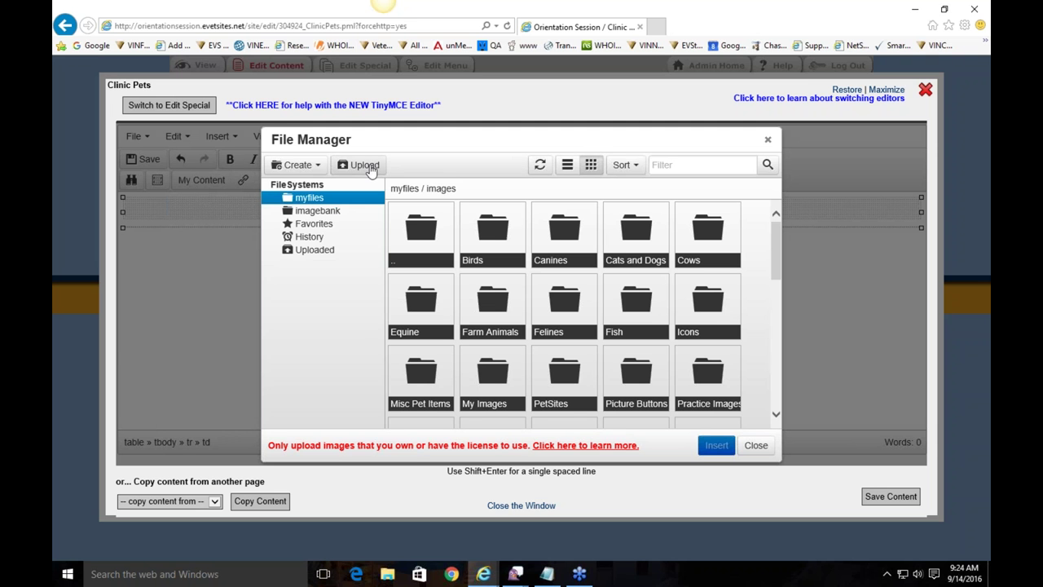
left_click(559, 244)
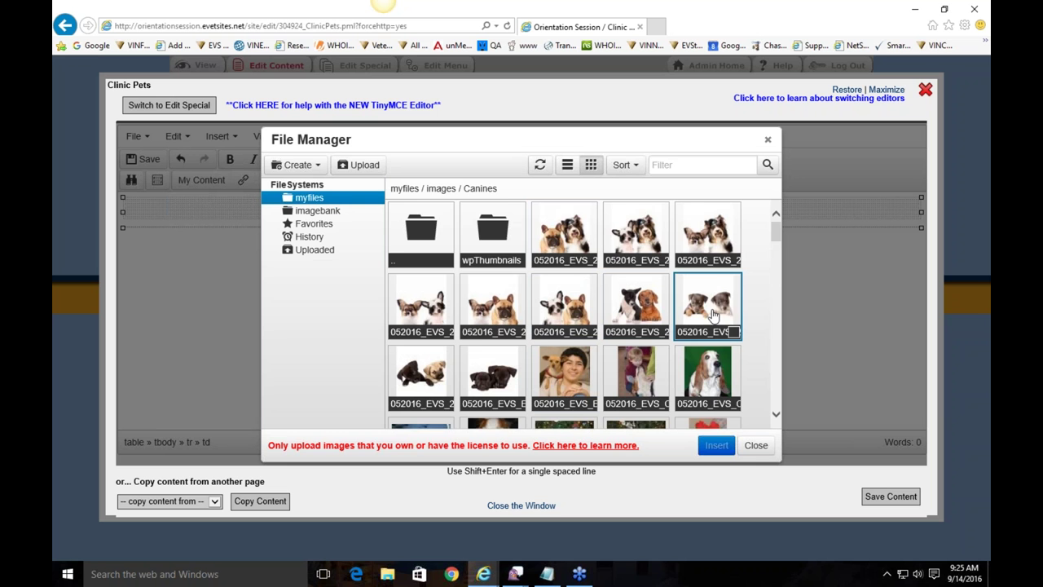
scroll(570, 297, "down", 1)
scroll(449, 350, "down", 3)
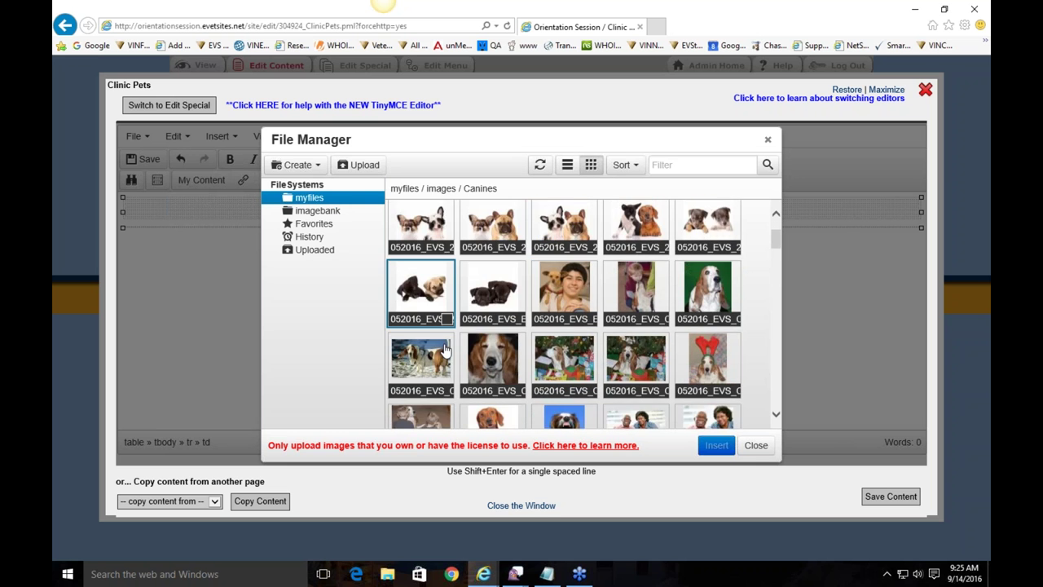
double_click(493, 349)
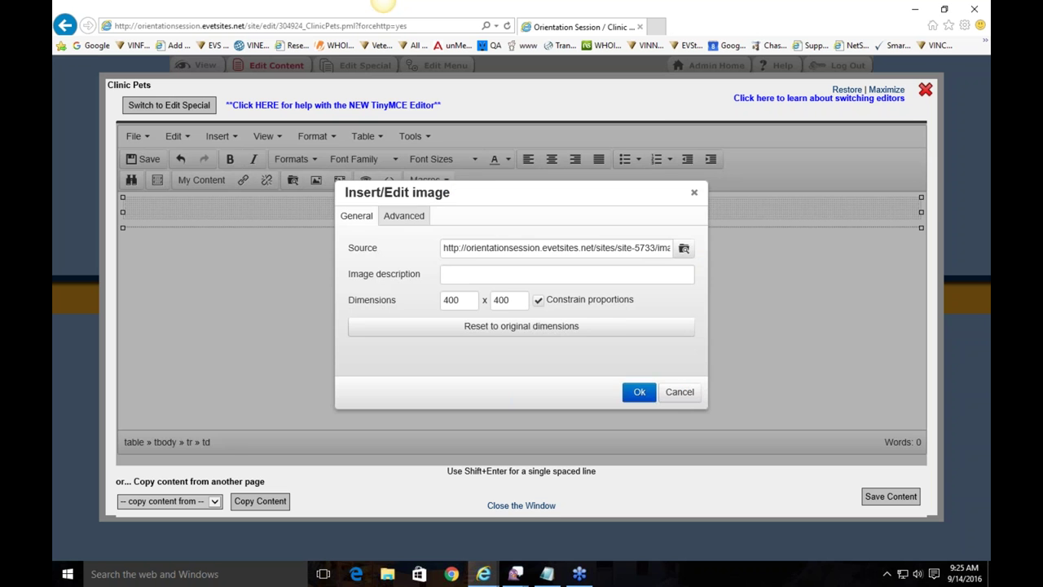
Describe the dachshund image as "Milo, Our Dog" and insert it into the table
left_click(492, 273)
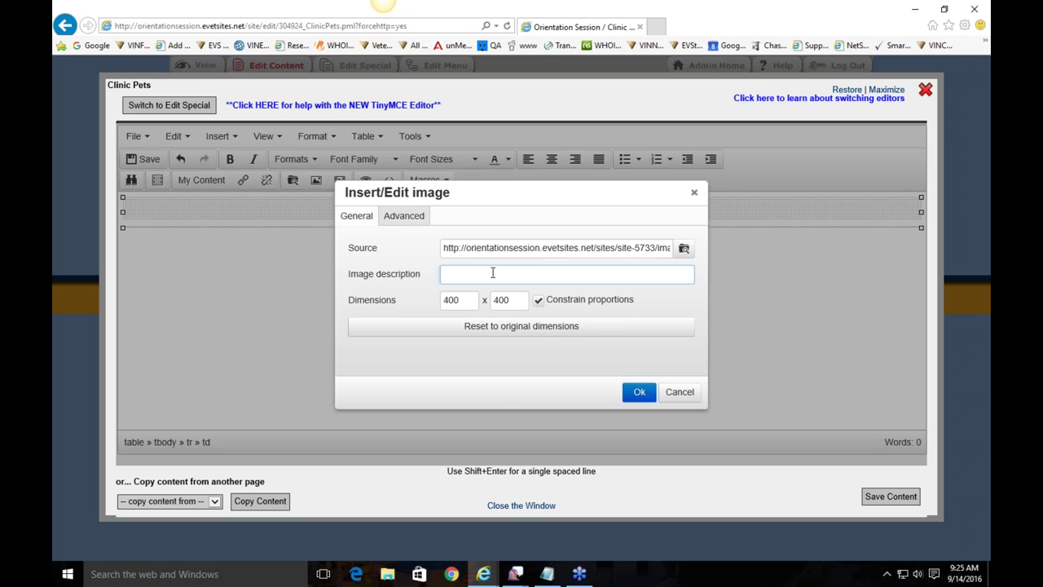
type("Milo, Our Dog")
left_click(634, 393)
left_click(507, 348)
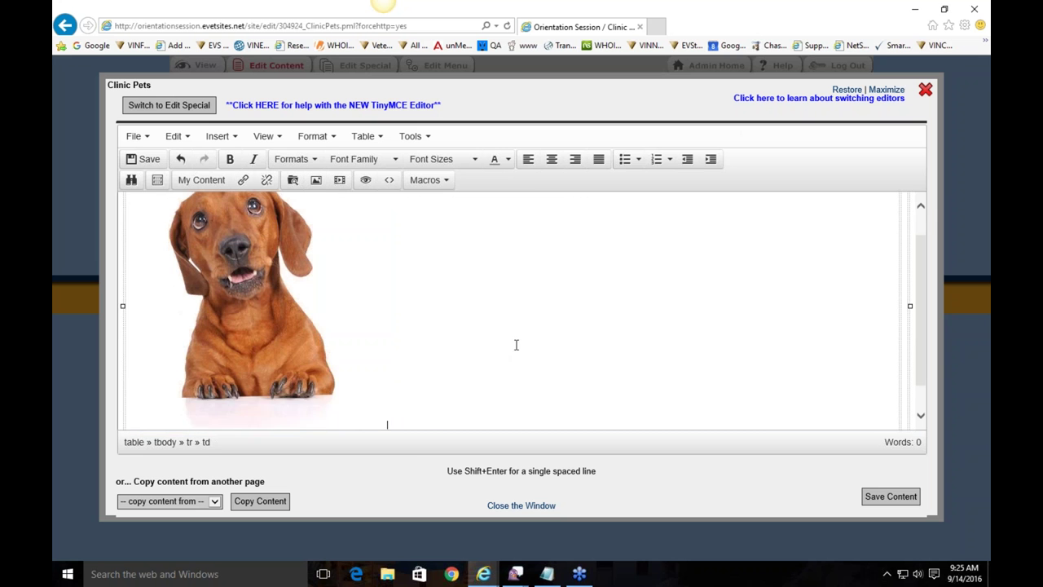
Center the dachshund picture within its table cell
scroll(466, 281, "up", 1)
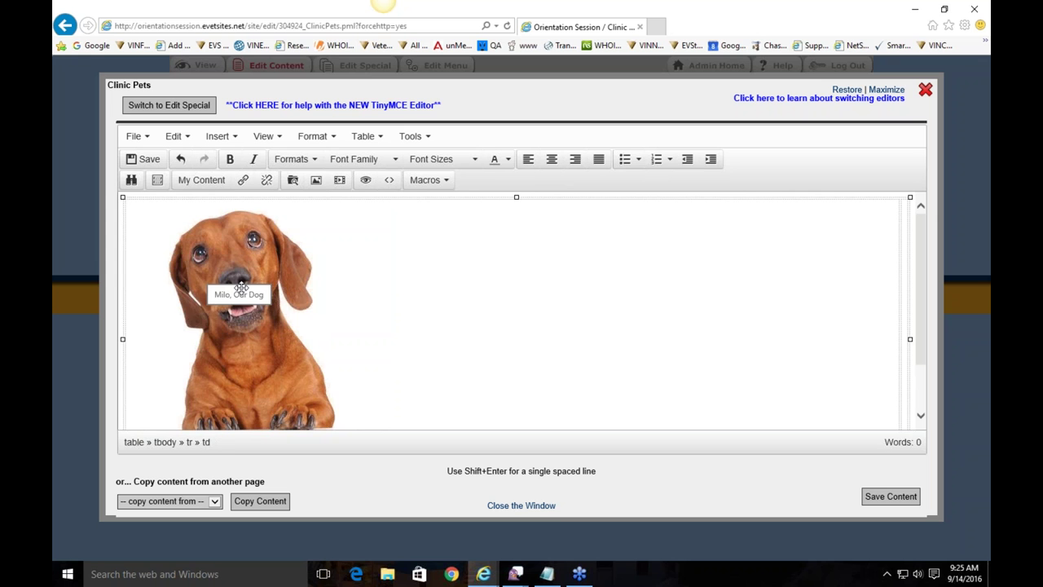
left_click(241, 286)
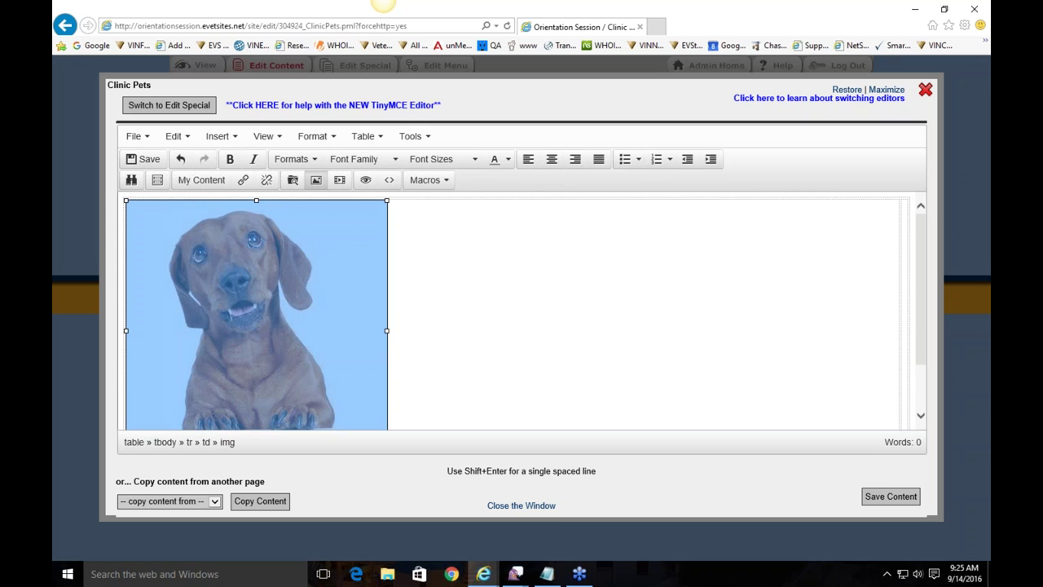
left_click(555, 166)
left_click(783, 298)
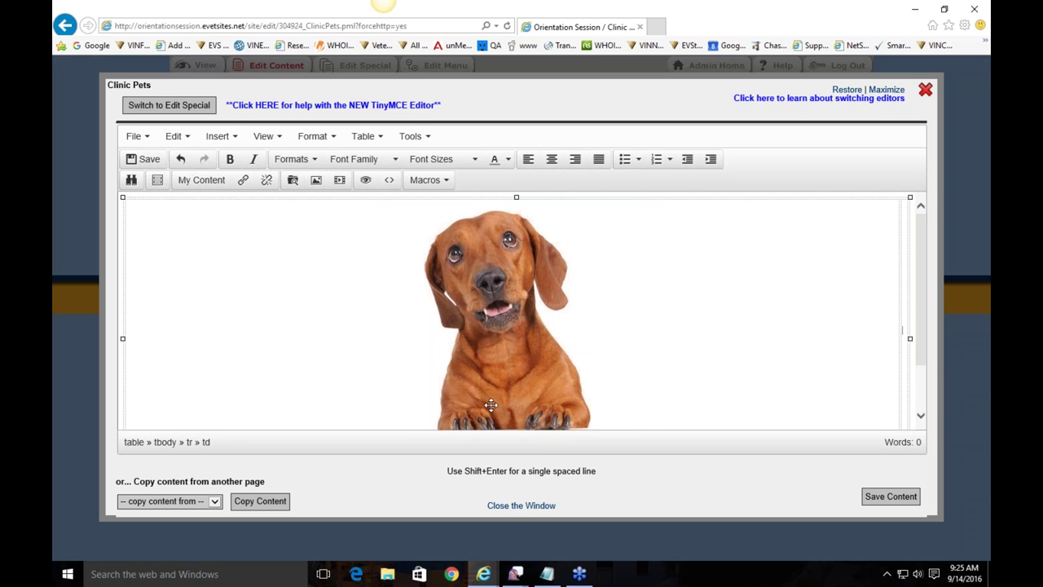
Resize the dachshund picture to 200 pixels wide with its proportions constrained
left_click(572, 300)
left_click(316, 179)
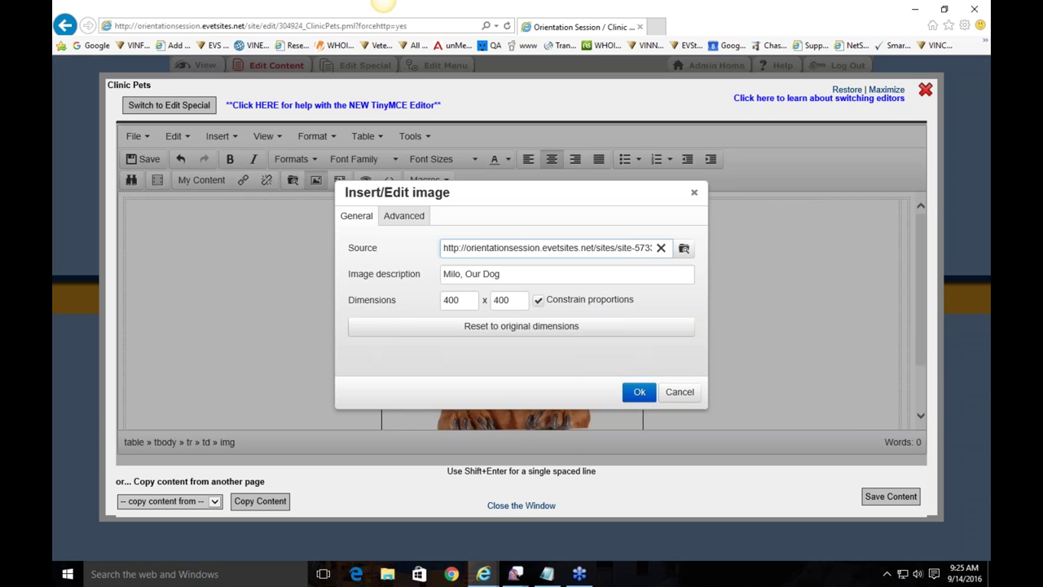
left_click_drag(468, 300, 399, 282)
type("200")
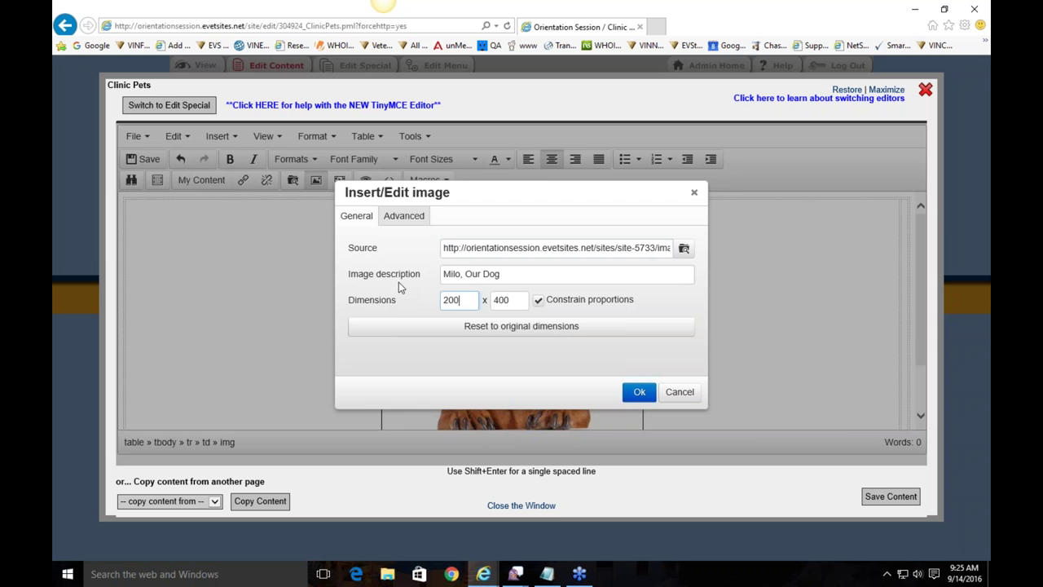
left_click(637, 393)
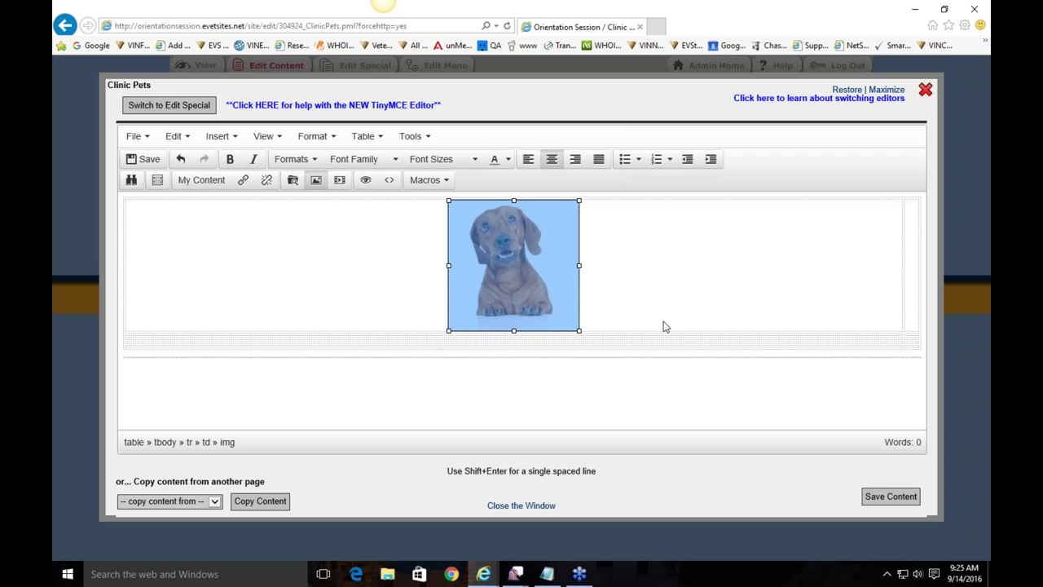
left_click(665, 295)
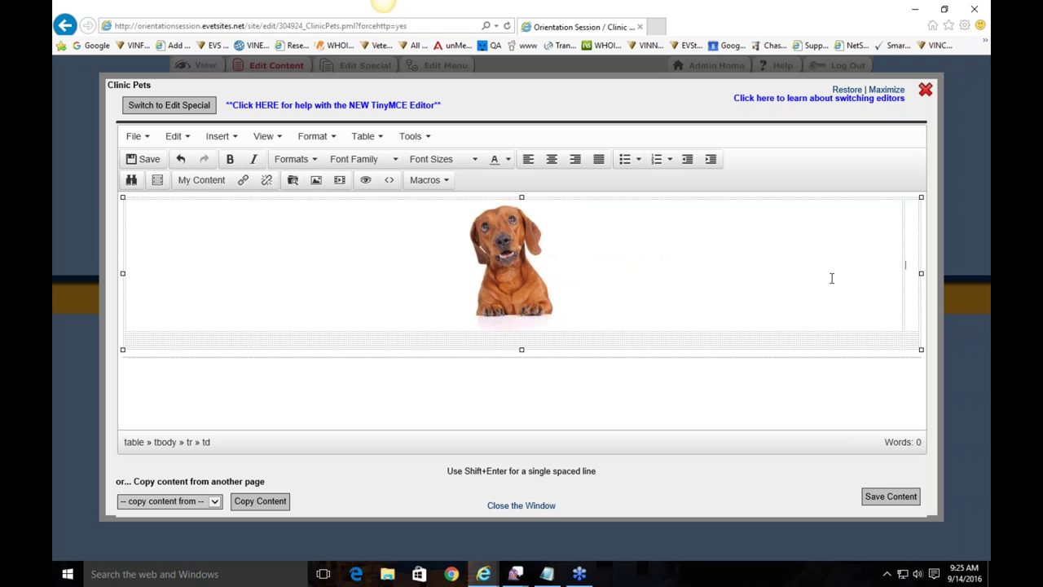
Enter the bold caption "Milo, Clinic Dog" in the cell beside the dachshund picture, followed by an empty line
left_click(911, 265)
type("Milo, Clinic Dog")
key("Return")
left_click_drag(736, 256, 683, 257)
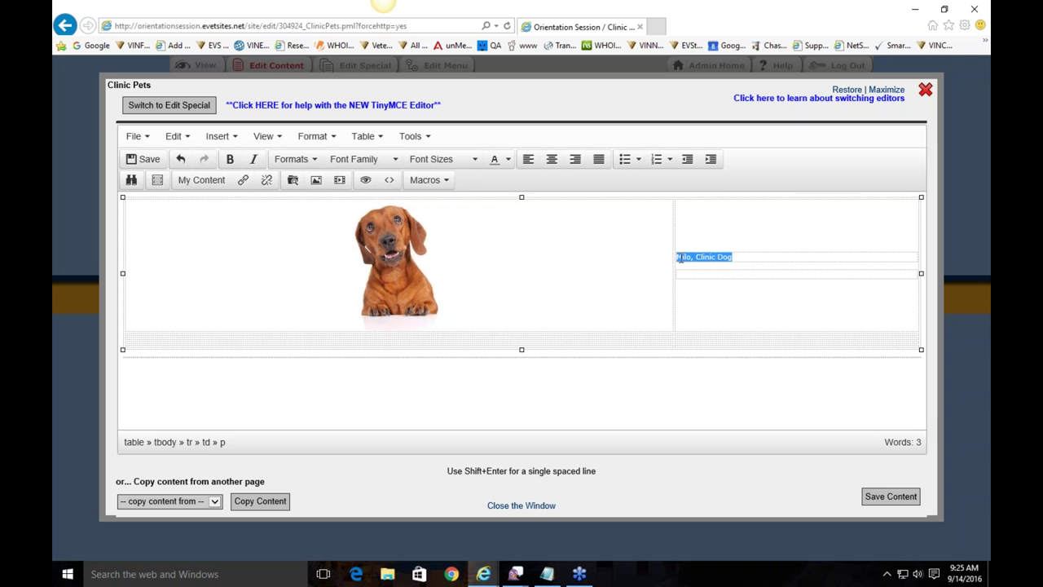
left_click(230, 159)
left_click(777, 280)
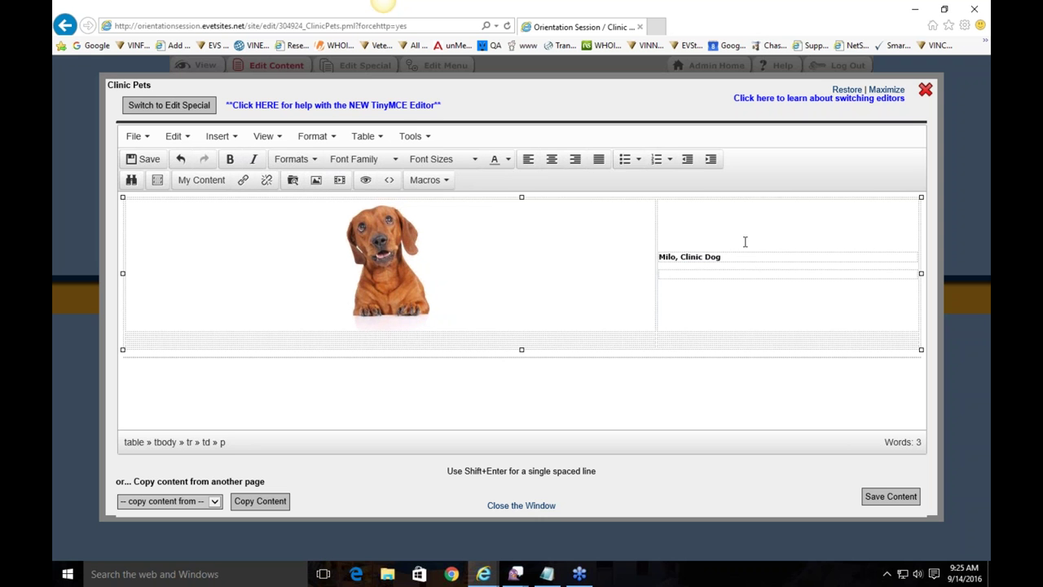
Add an empty line to both cells of the second table row as spacing below the dog
key("Tab")
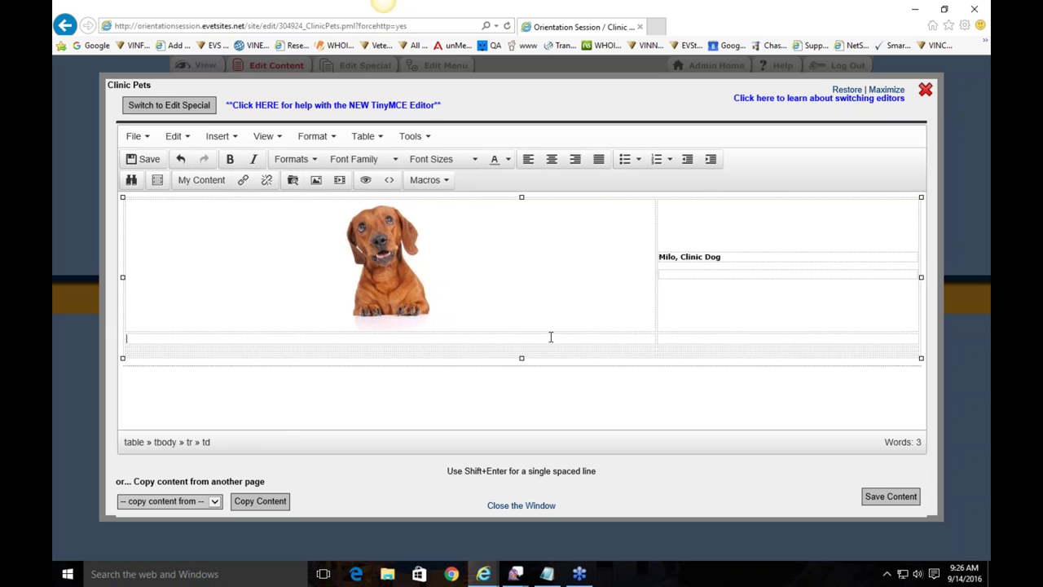
key("Return")
left_click(696, 343)
key("Return")
key("BackSpace")
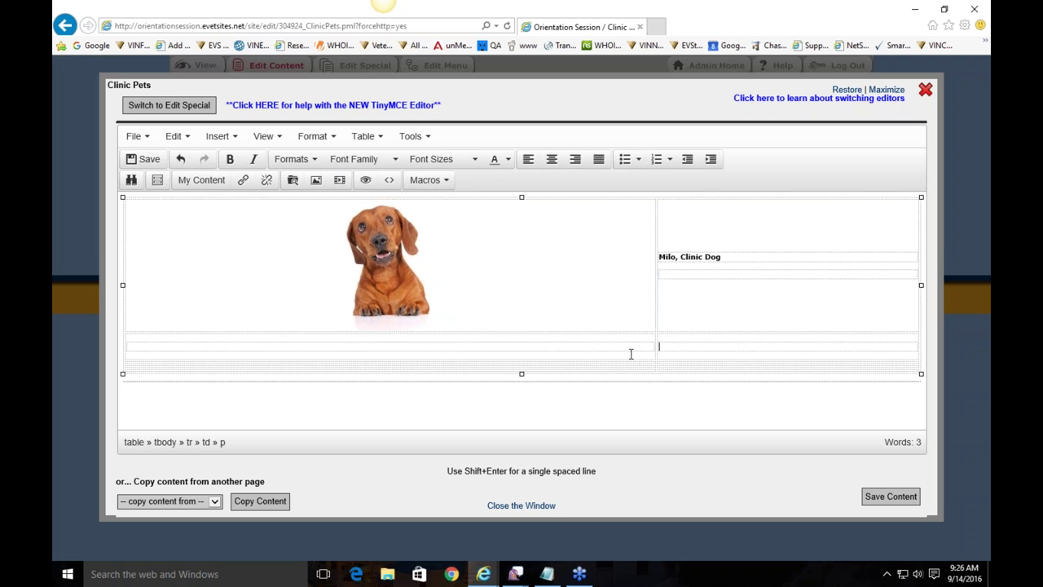
Start an image insertion in the third row's first cell and choose the seated tabby kitten picture from the Felines folder
left_click(611, 369)
right_click(610, 368)
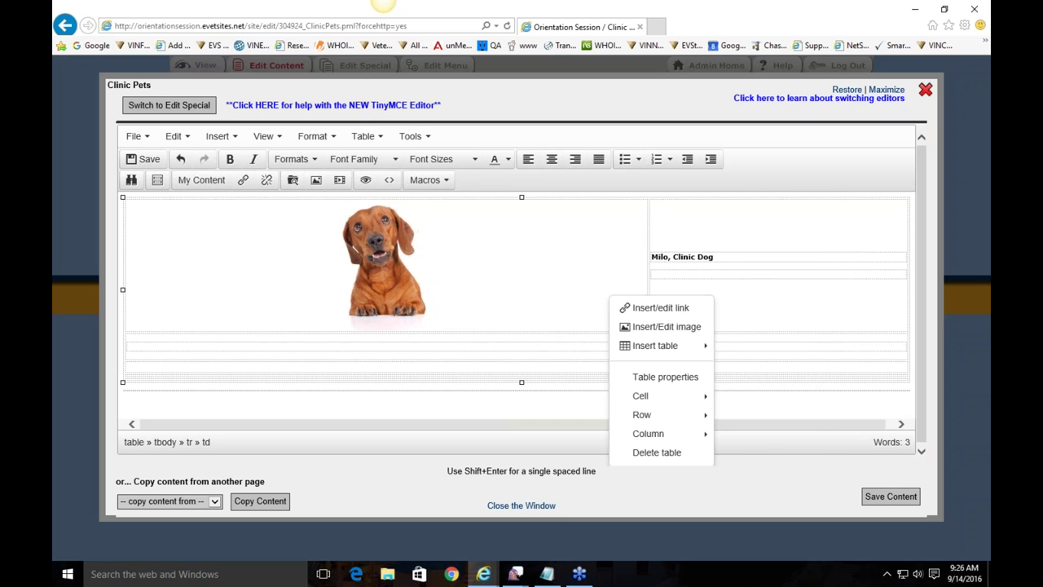
mouse_move(675, 401)
left_click(662, 327)
left_click(684, 249)
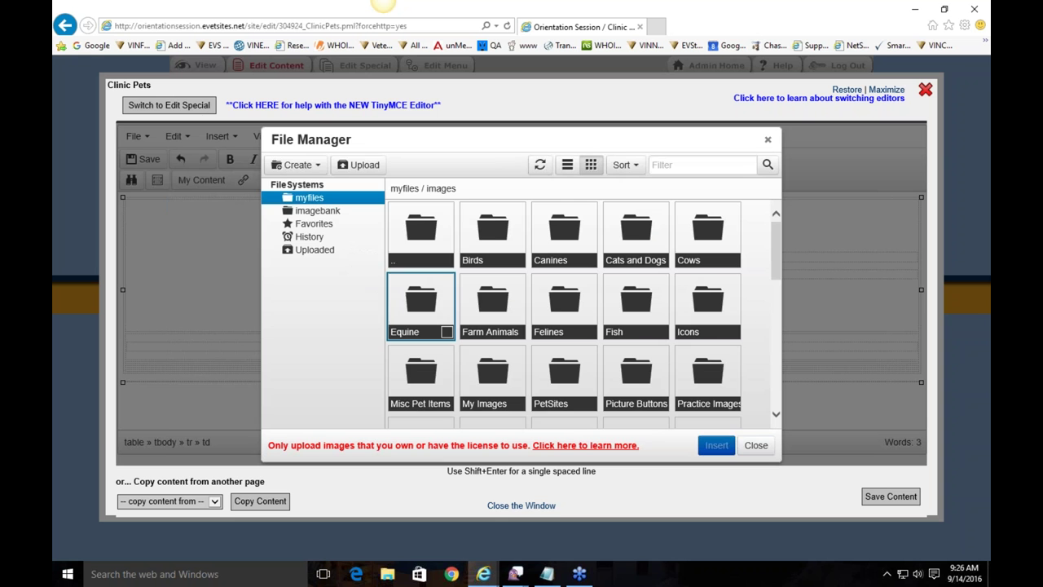
left_click(559, 310)
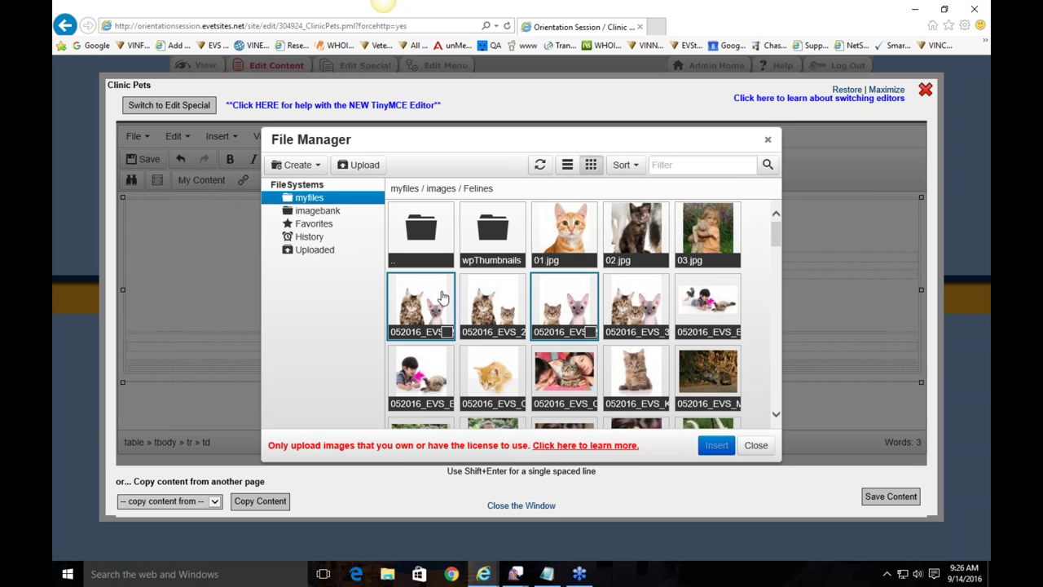
scroll(570, 269, "down", 2)
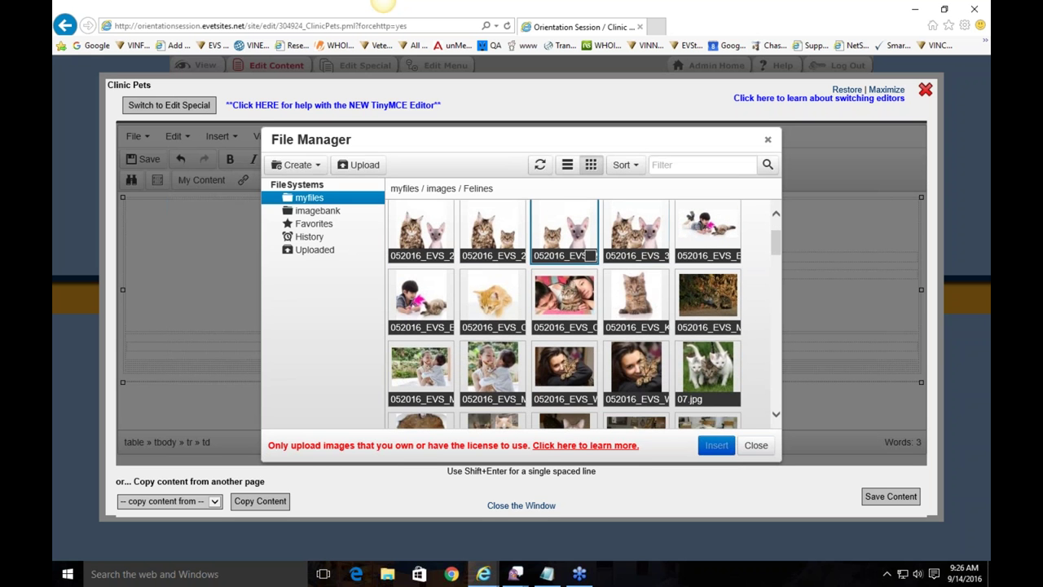
left_click(636, 301)
Set the kitten image to 200 x 200, describe it as "Our cat, Felix" and insert it
key("Tab")
key("Tab")
type("200")
left_click(454, 276)
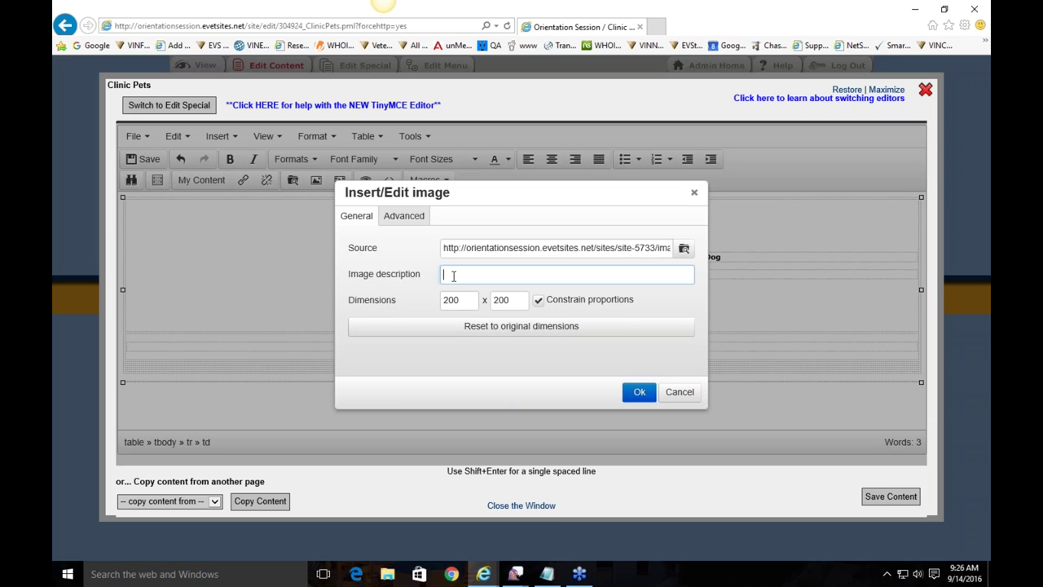
type("uur cat, Felix")
left_click(639, 392)
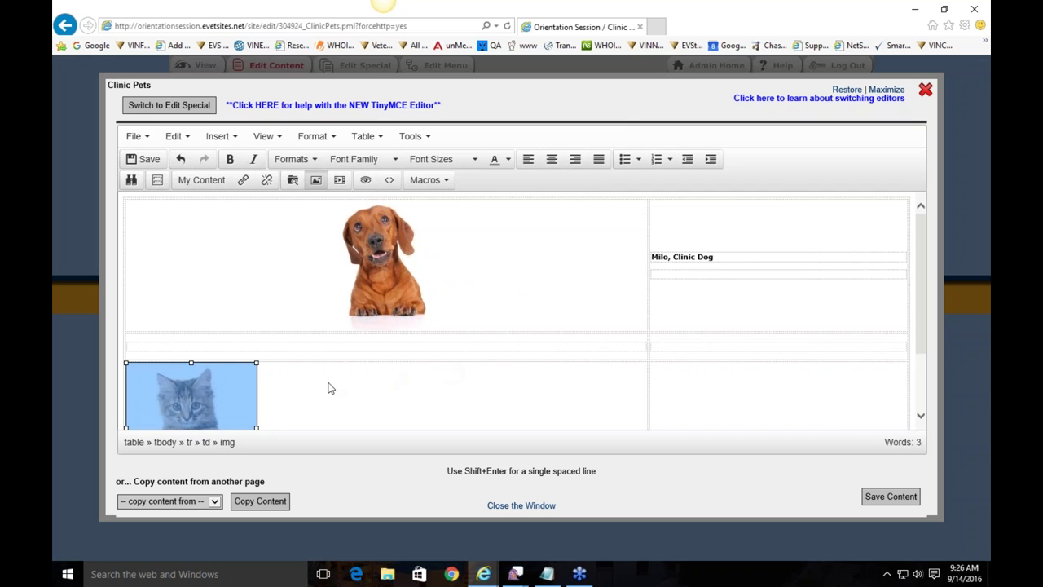
Center the kitten picture and enter the bold caption "Our cat, Felix" in the cell beside it
left_click(552, 159)
left_click(639, 354)
scroll(644, 354, "down", 2)
type("Our cat, Felix")
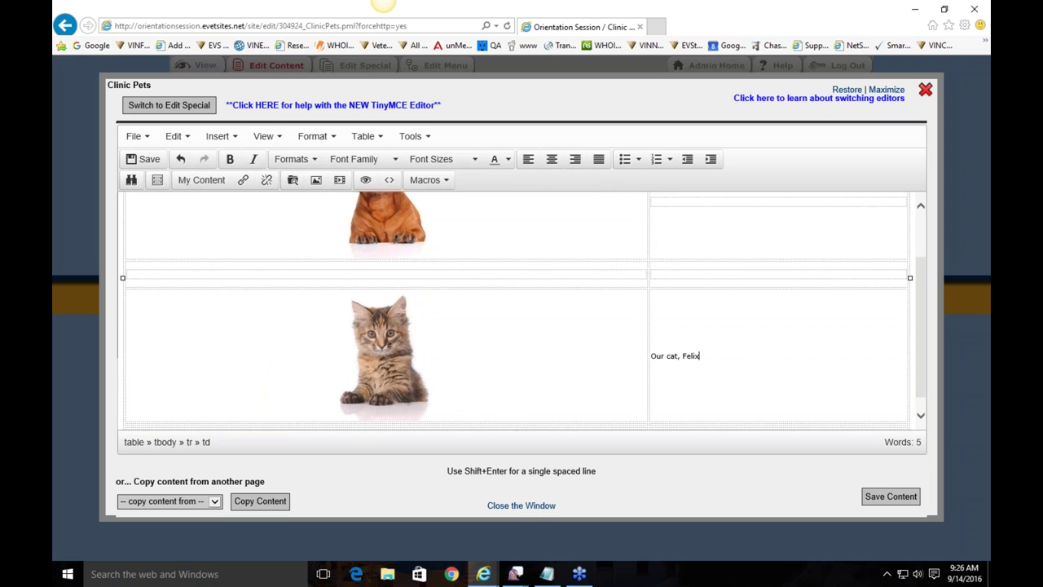
left_click_drag(700, 356, 651, 356)
left_click(230, 159)
left_click(849, 404)
Save the Clinic Pets content and close the editor to review the page on the site
left_click(891, 497)
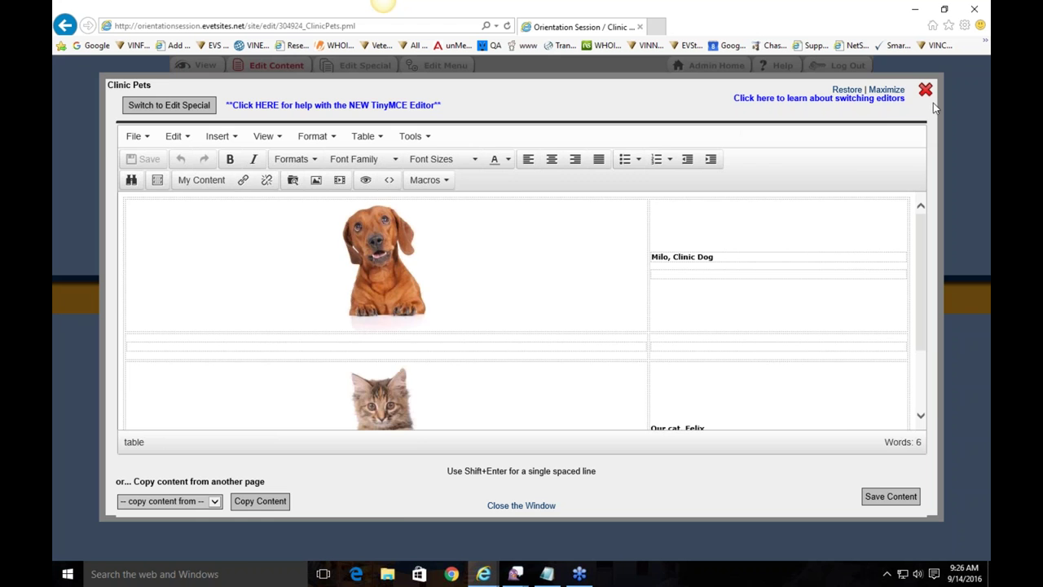
left_click(925, 88)
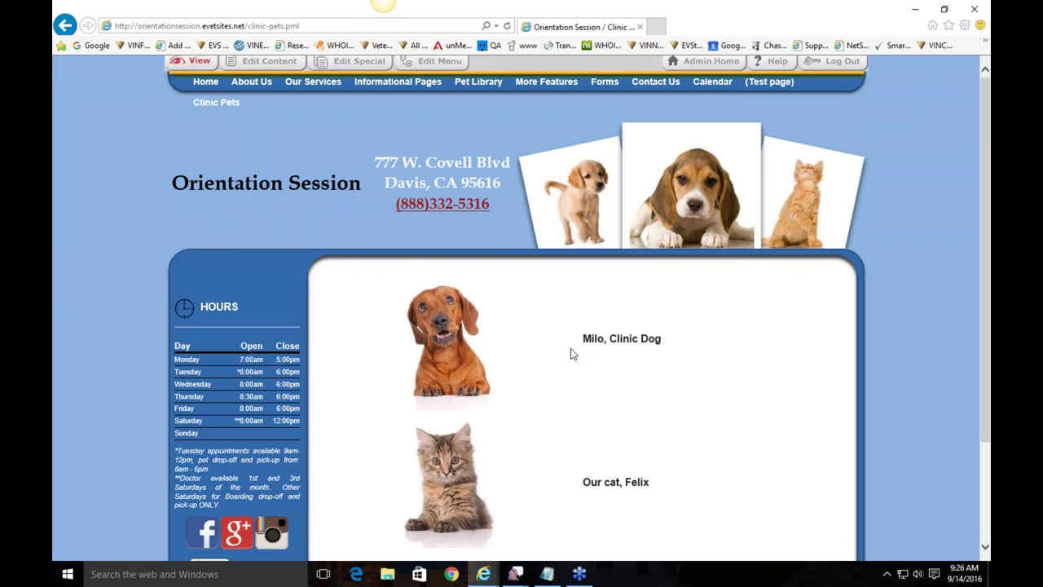
scroll(599, 356, "down", 2)
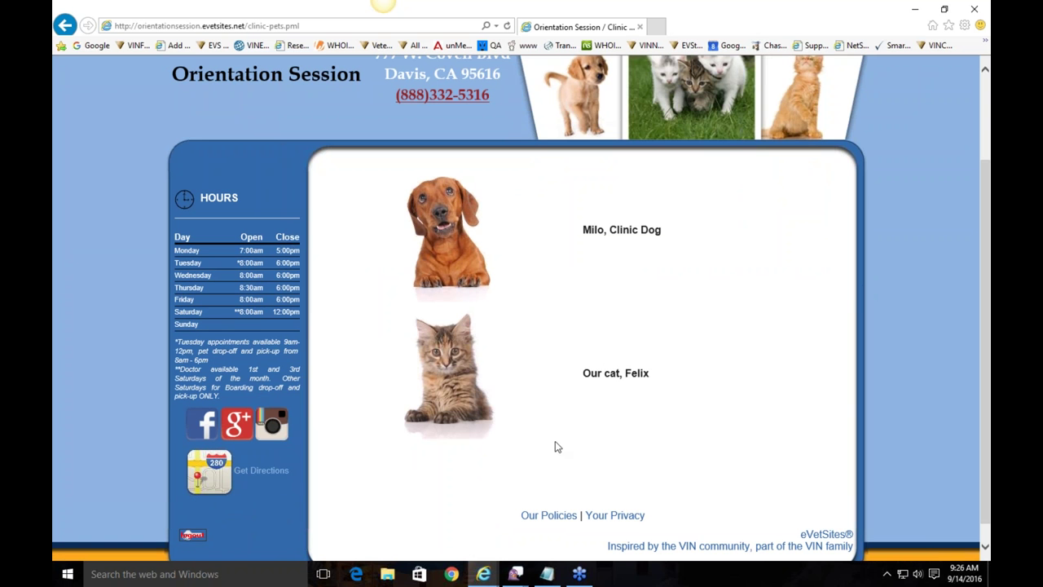
scroll(436, 481, "up", 3)
Reopen the Clinic Pets page content for editing and place the cursor in the pet table
mouse_move(313, 85)
left_click(252, 67)
left_click(493, 237)
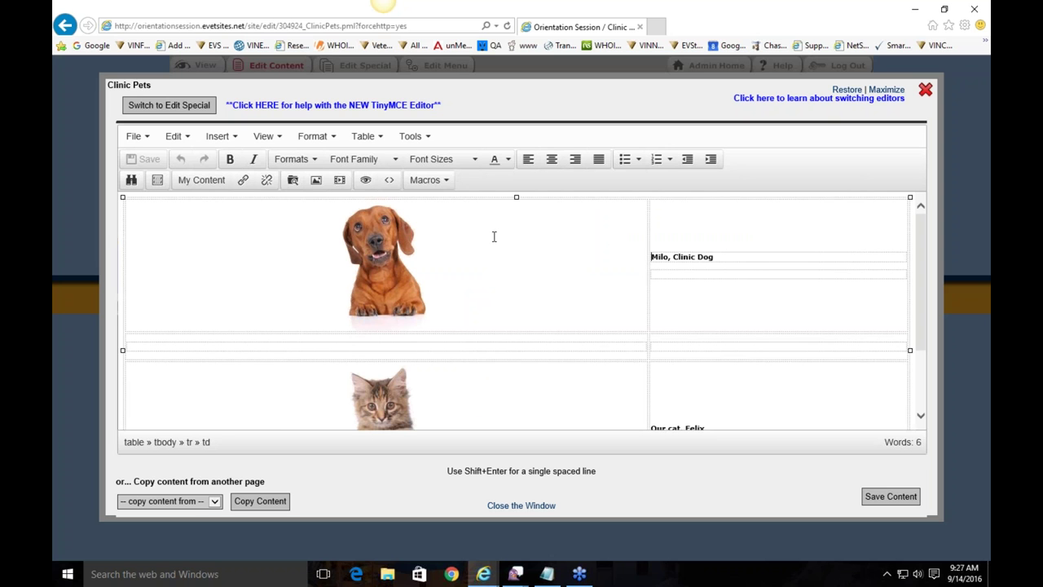
Set the pet table's width to 50% and center the "Milo, Clinic Dog" caption
right_click(494, 236)
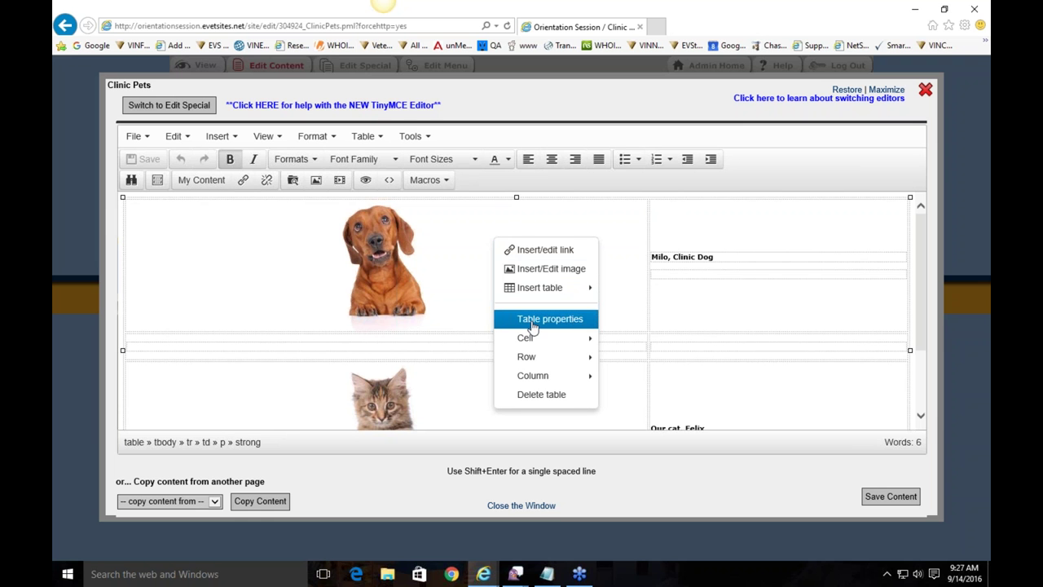
left_click(582, 321)
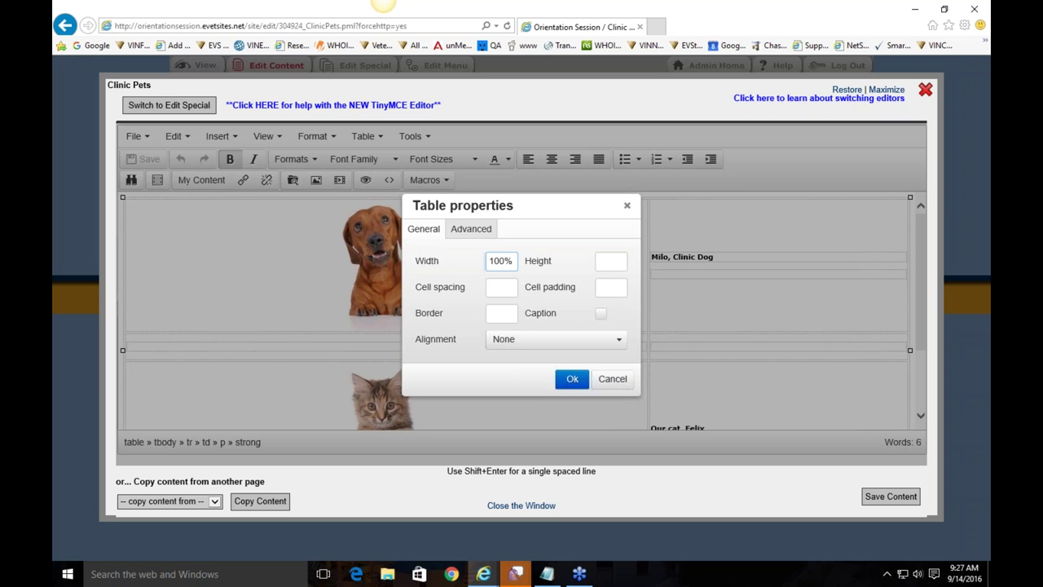
double_click(513, 260)
left_click(547, 252)
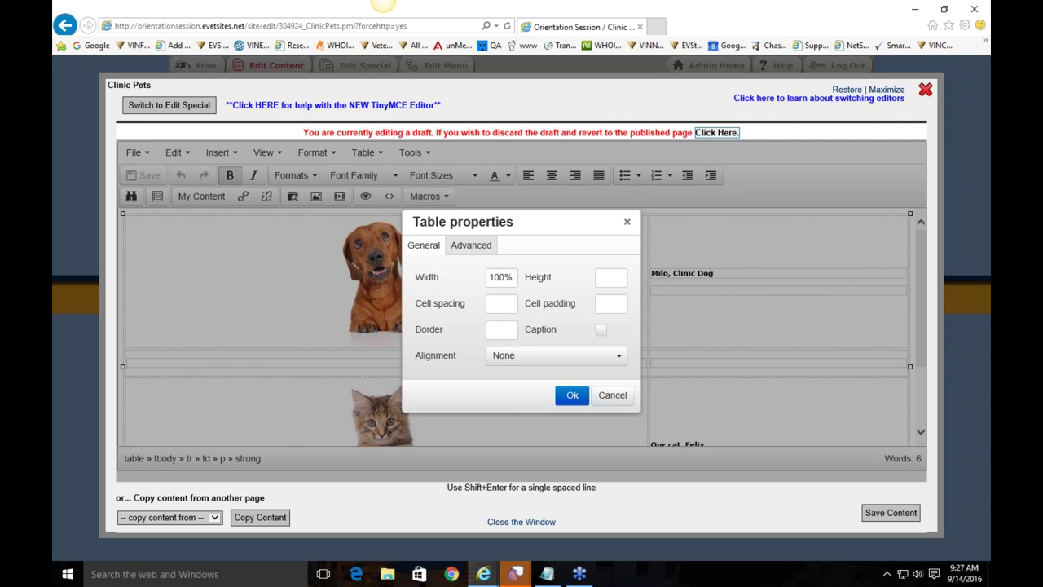
left_click_drag(507, 278, 469, 283)
type("50")
left_click(572, 394)
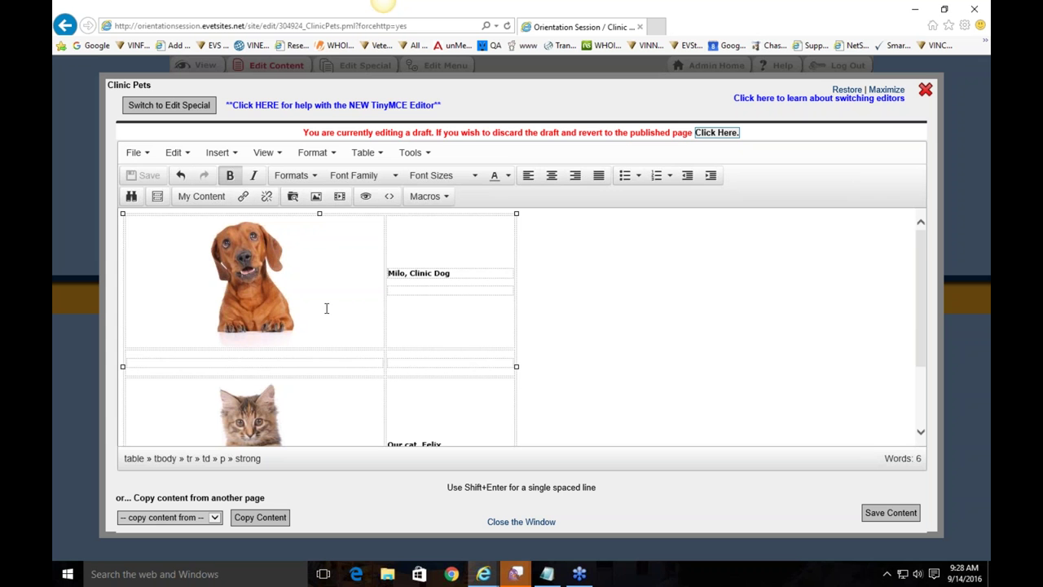
left_click(552, 176)
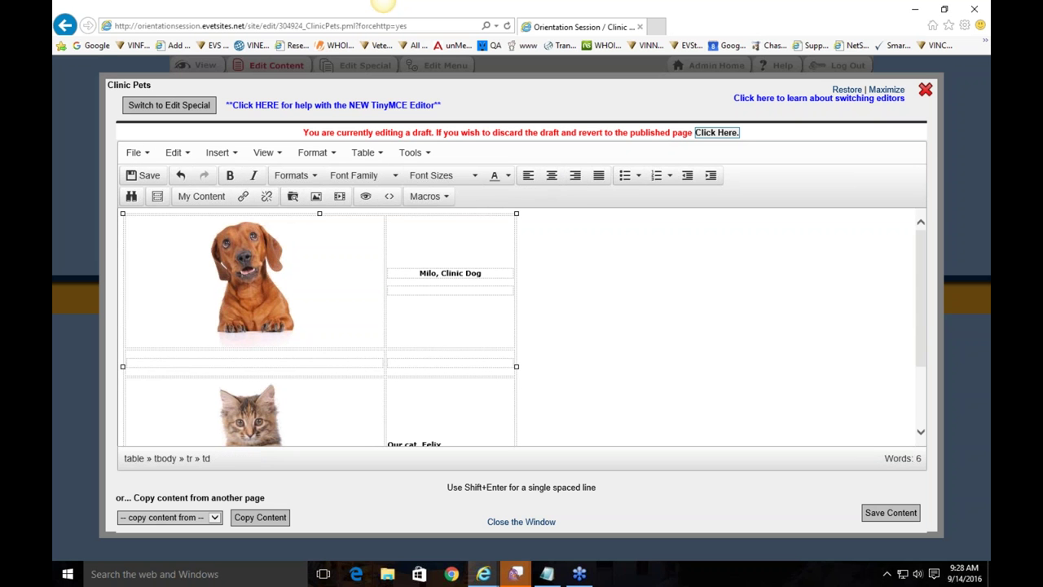
Set the pet table's alignment to Center in its table properties
right_click(371, 238)
left_click(489, 277)
left_click(522, 356)
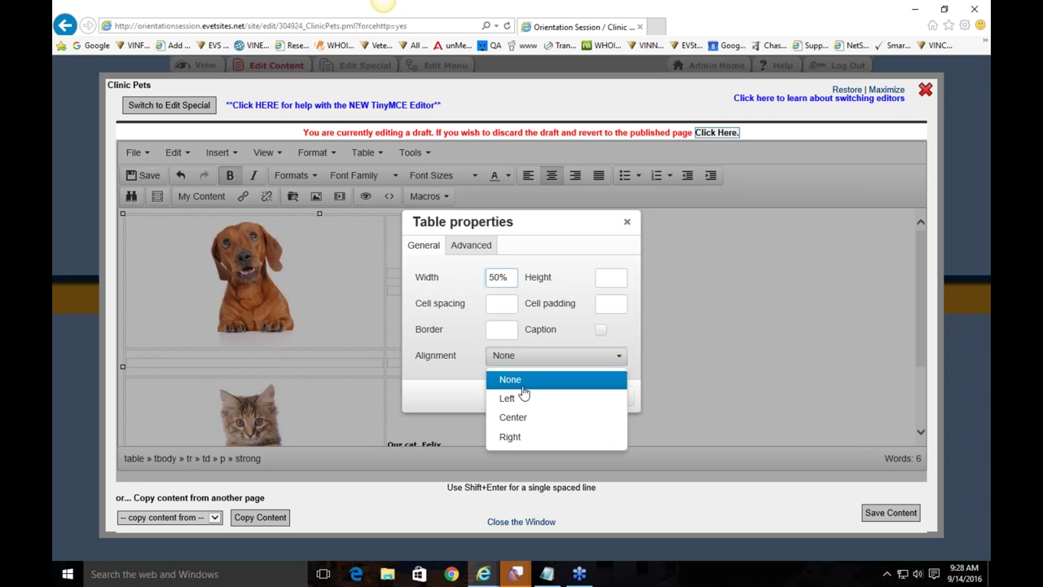
left_click(513, 416)
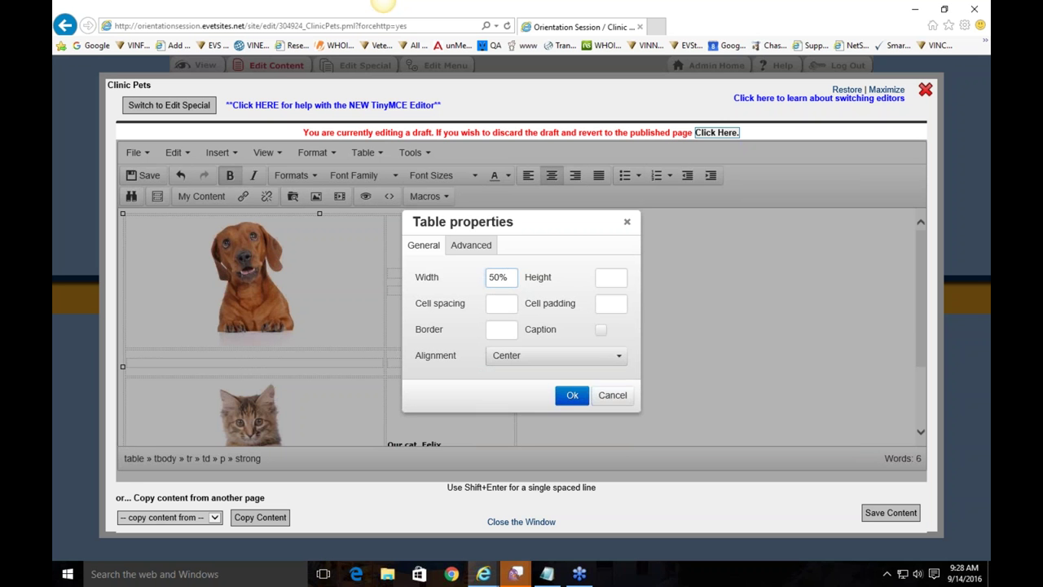
left_click(571, 396)
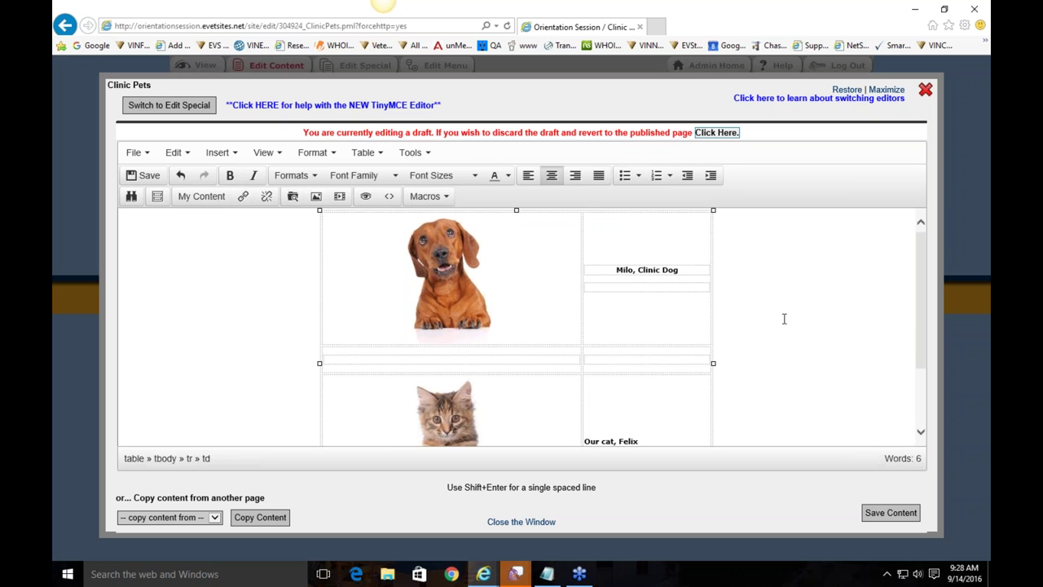
Align the "Milo, Clinic Dog" caption to the left within its cell
left_click_drag(679, 269, 583, 270)
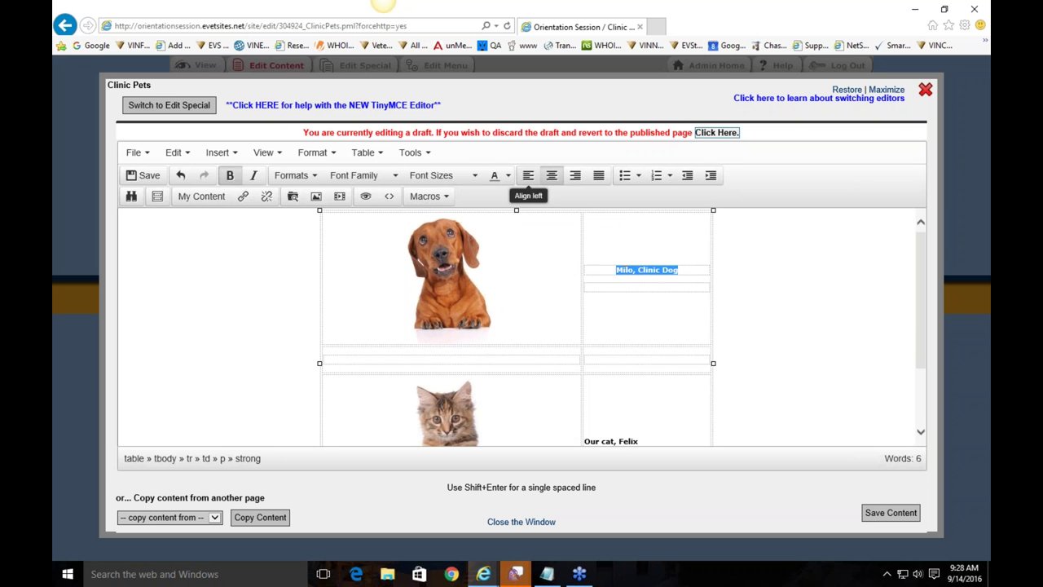
left_click(528, 176)
left_click(669, 291)
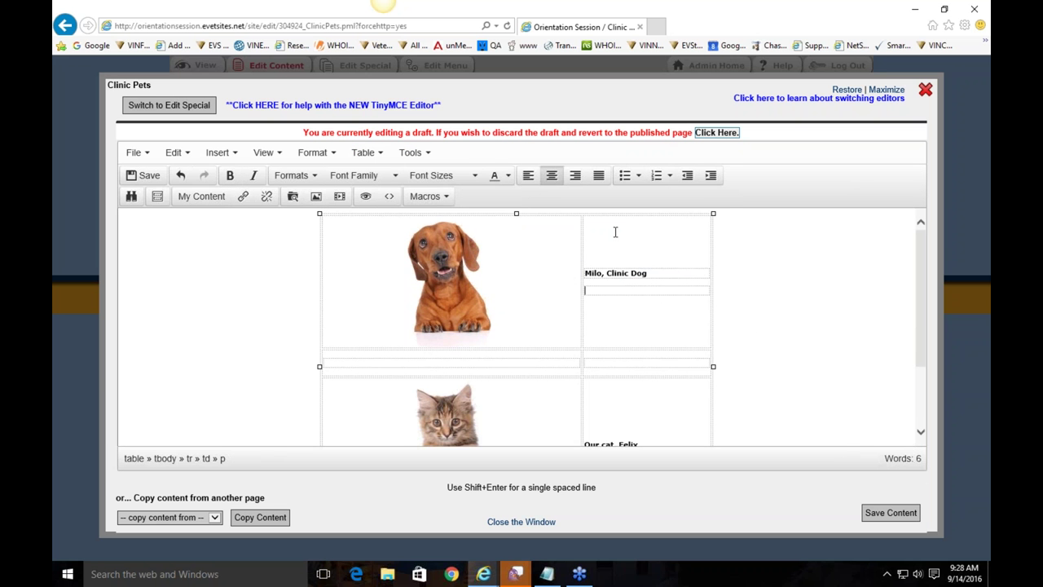
Set the pet table's width to 500 in its table properties
right_click(535, 242)
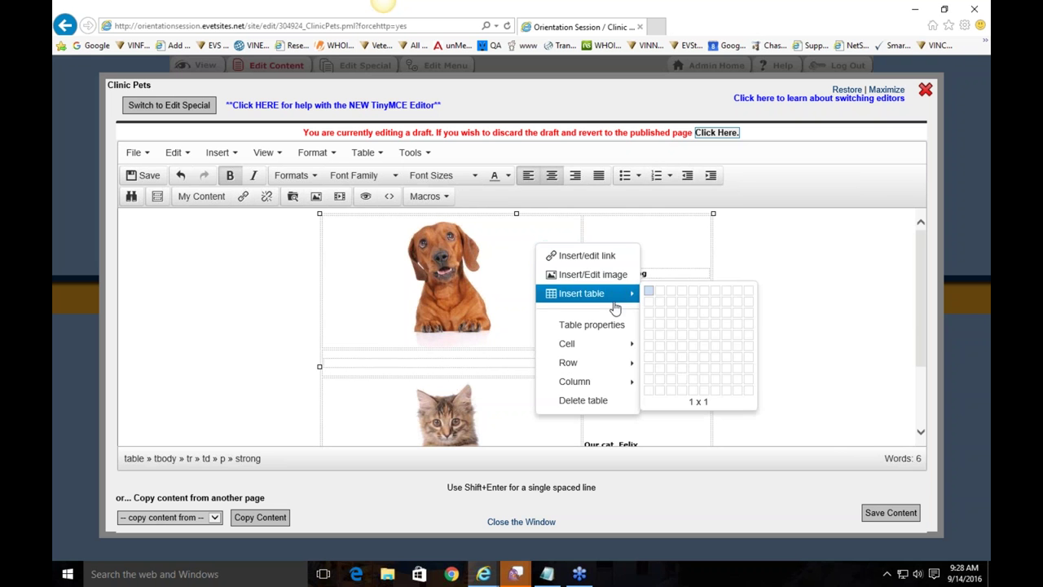
left_click(590, 324)
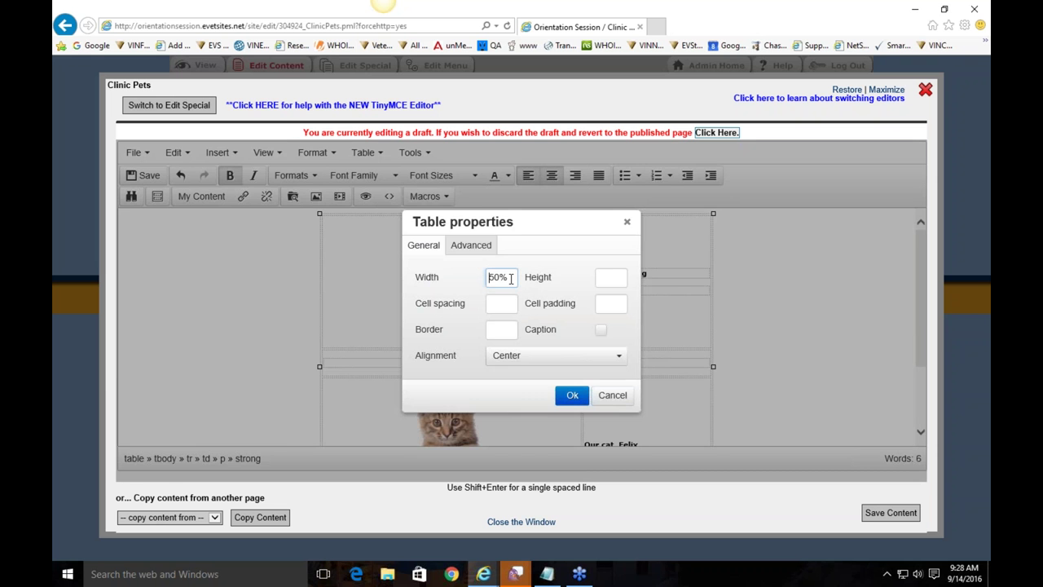
left_click_drag(511, 279, 425, 277)
type("500")
key("Return")
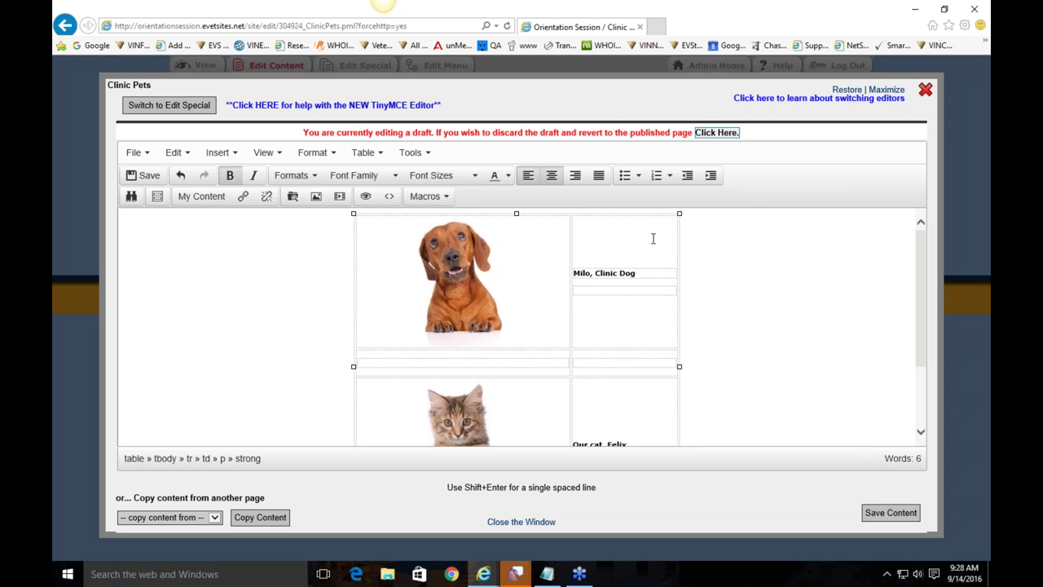
Set the pet table's width to 100% in its table properties
right_click(534, 249)
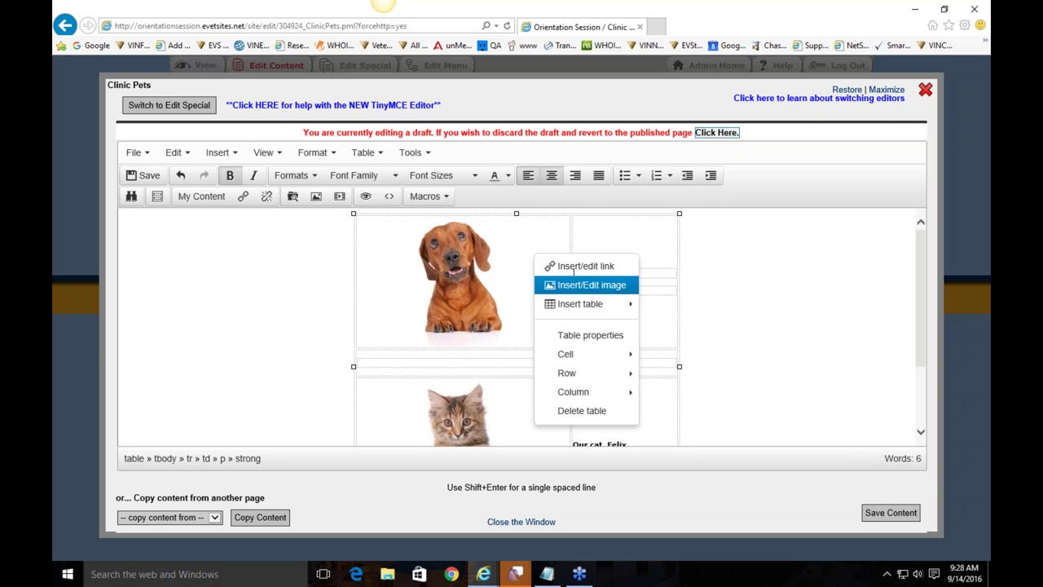
left_click(599, 341)
key("ctrl+a")
type("100%")
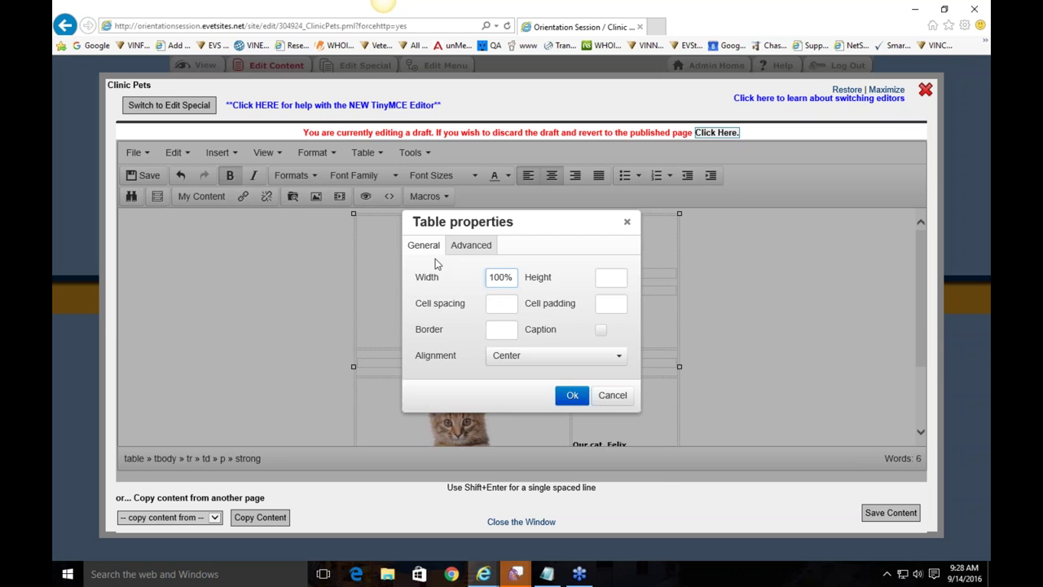
left_click(580, 397)
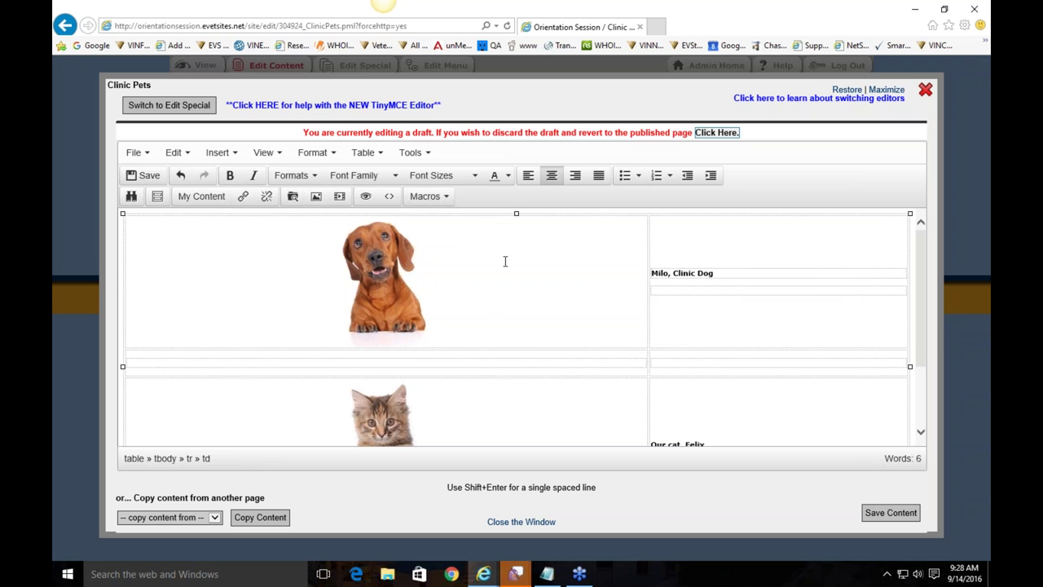
Set the width of the "Milo, Clinic Dog" caption cell to 80%
left_click(386, 269)
left_click(799, 279)
right_click(732, 274)
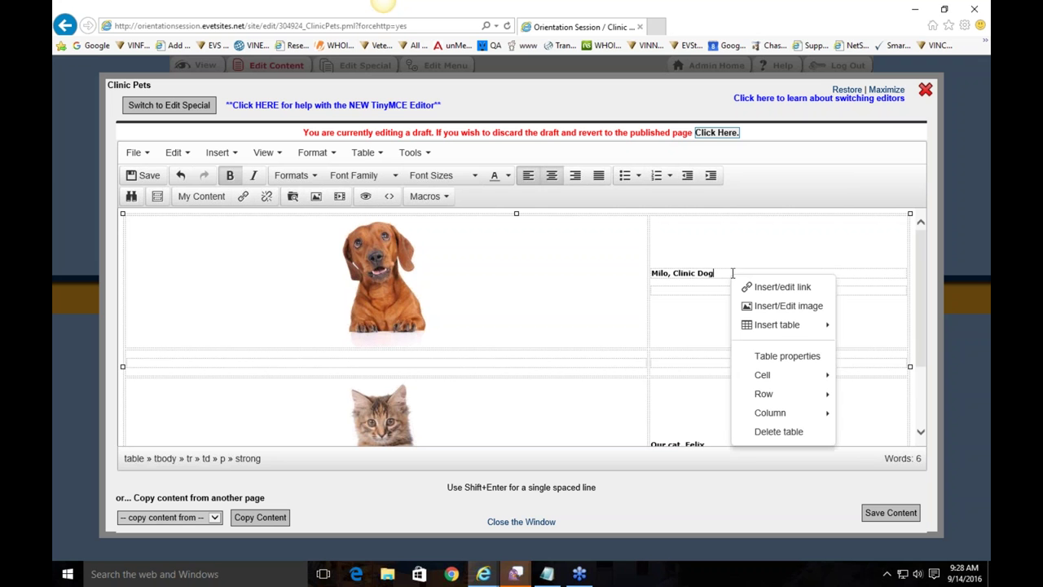
mouse_move(781, 398)
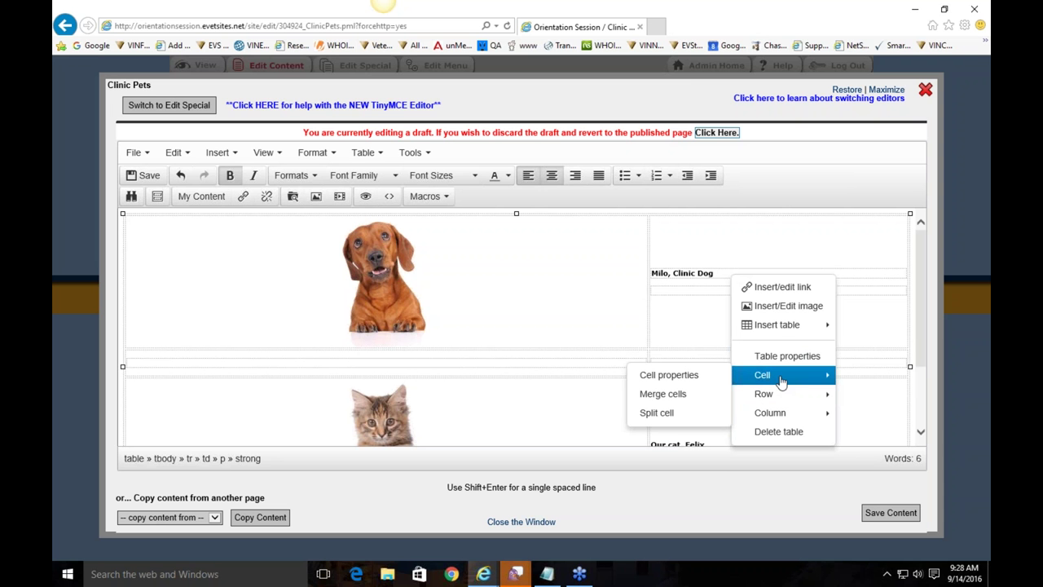
left_click(697, 377)
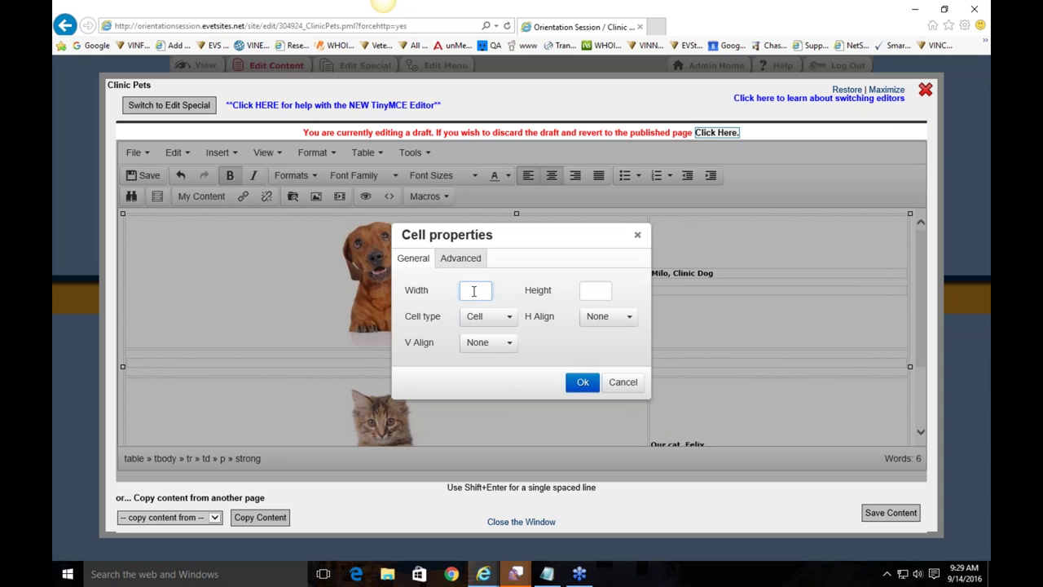
type("80%")
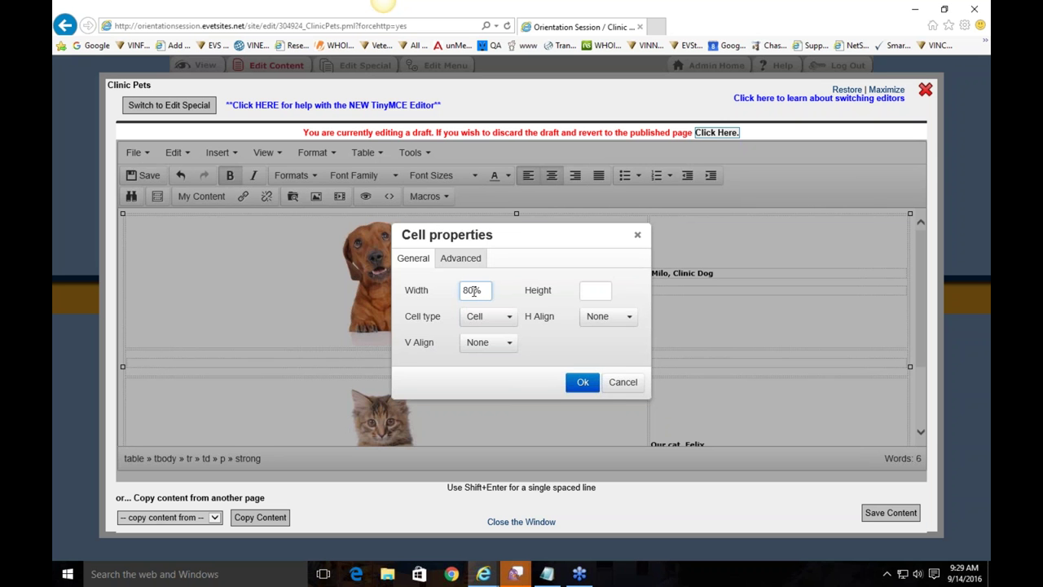
double_click(479, 292)
left_click(584, 388)
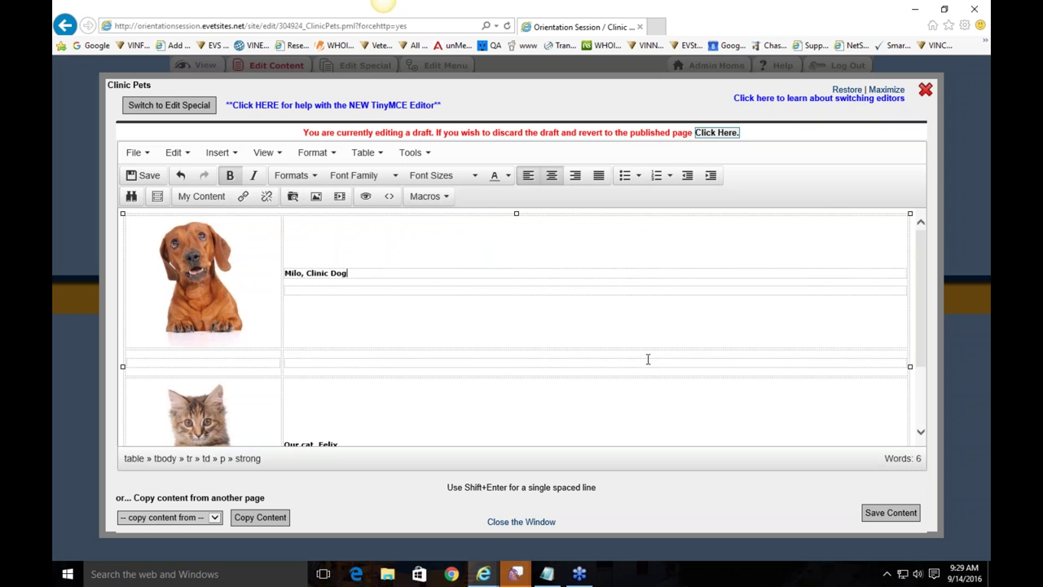
Save the Clinic Pets content and close the editor to view the page on the site
left_click(714, 333)
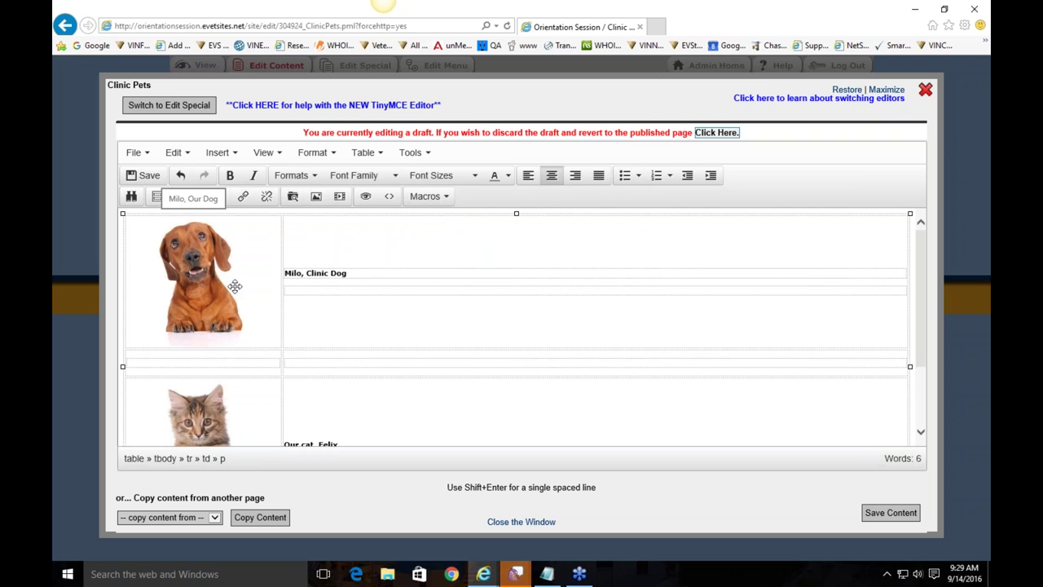
left_click(891, 512)
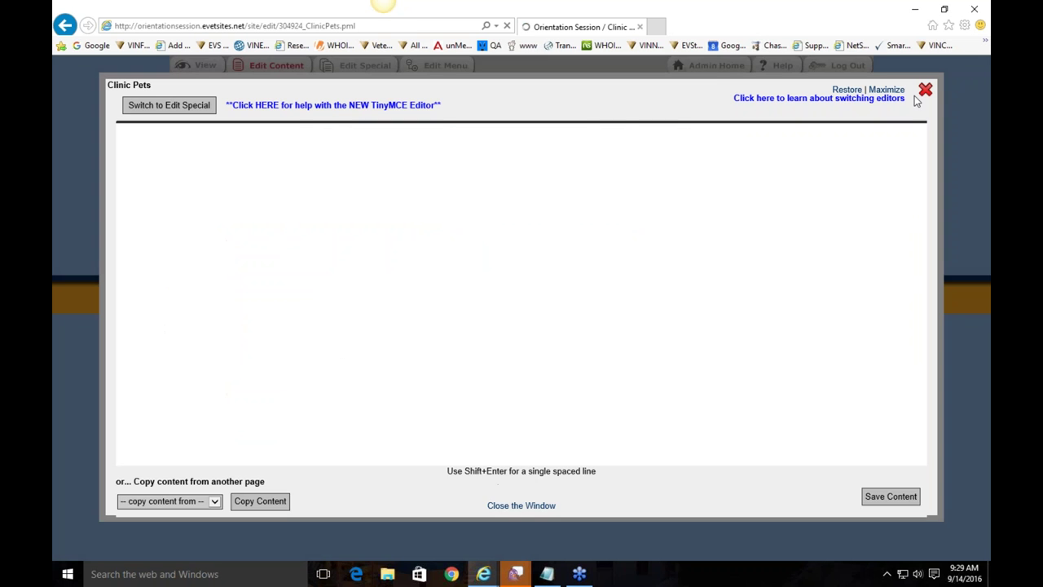
left_click(926, 90)
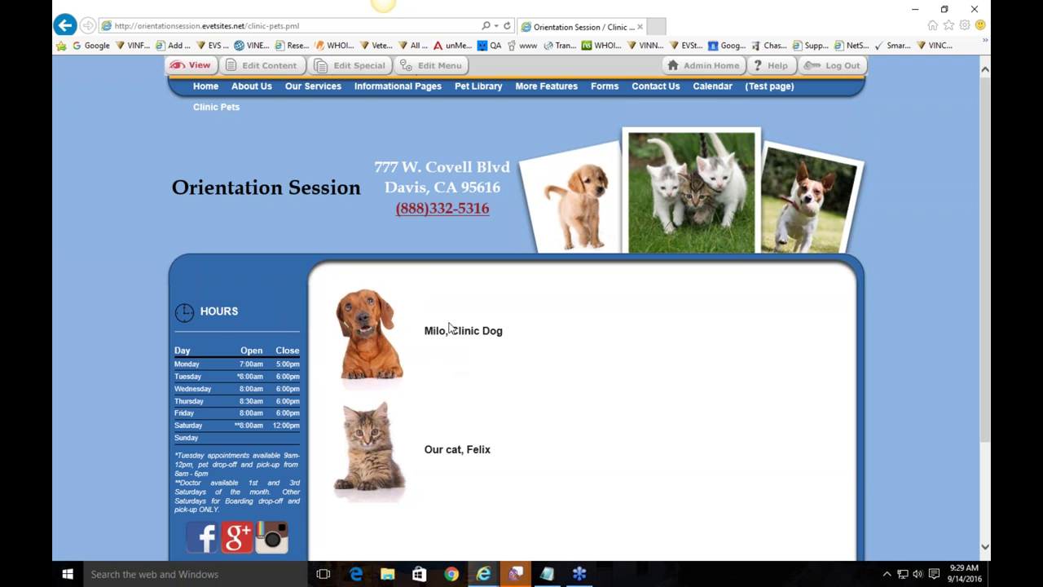
Reopen the Clinic Pets content for editing and set the "Milo, Clinic Dog" caption cell's width to 60%
left_click(249, 67)
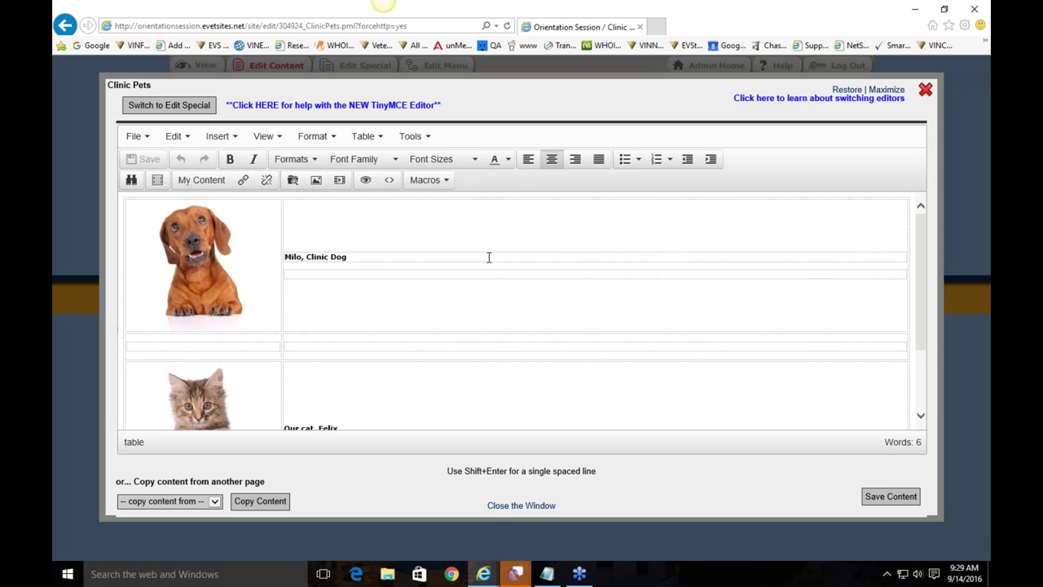
right_click(488, 259)
mouse_move(551, 364)
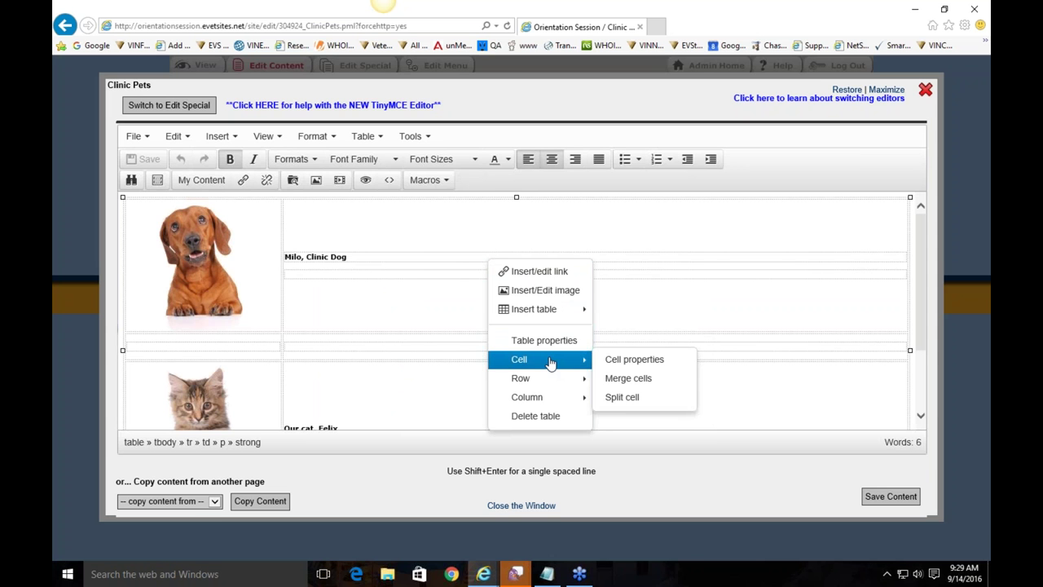
left_click(629, 359)
left_click_drag(477, 275, 419, 274)
type("60")
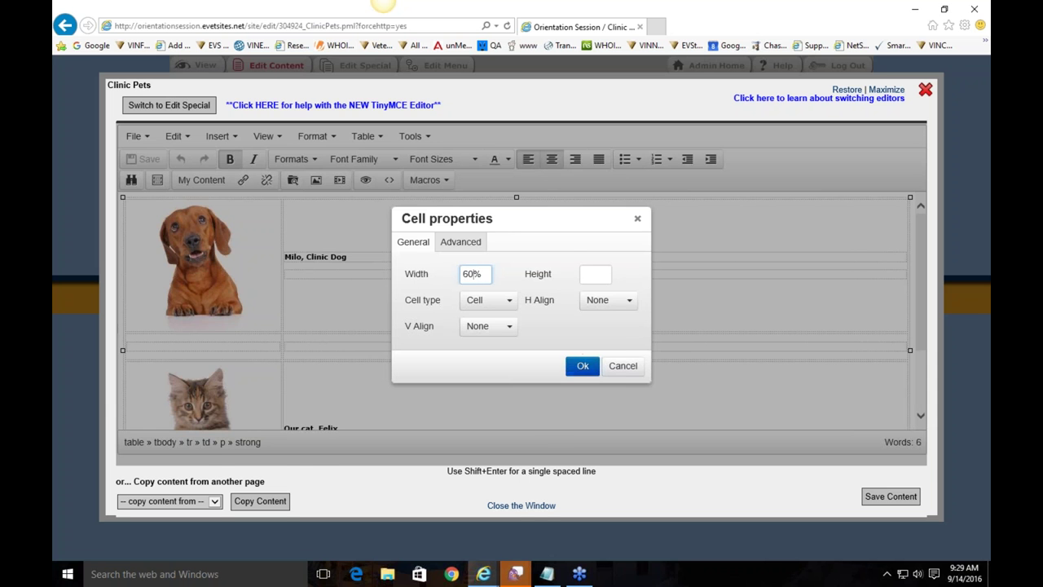
left_click(582, 366)
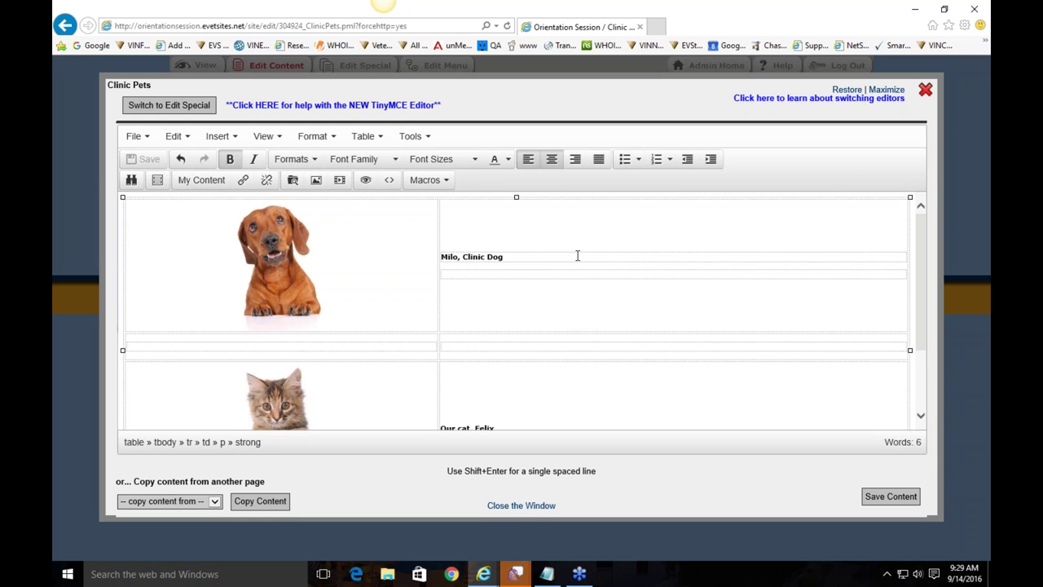
left_click(600, 346)
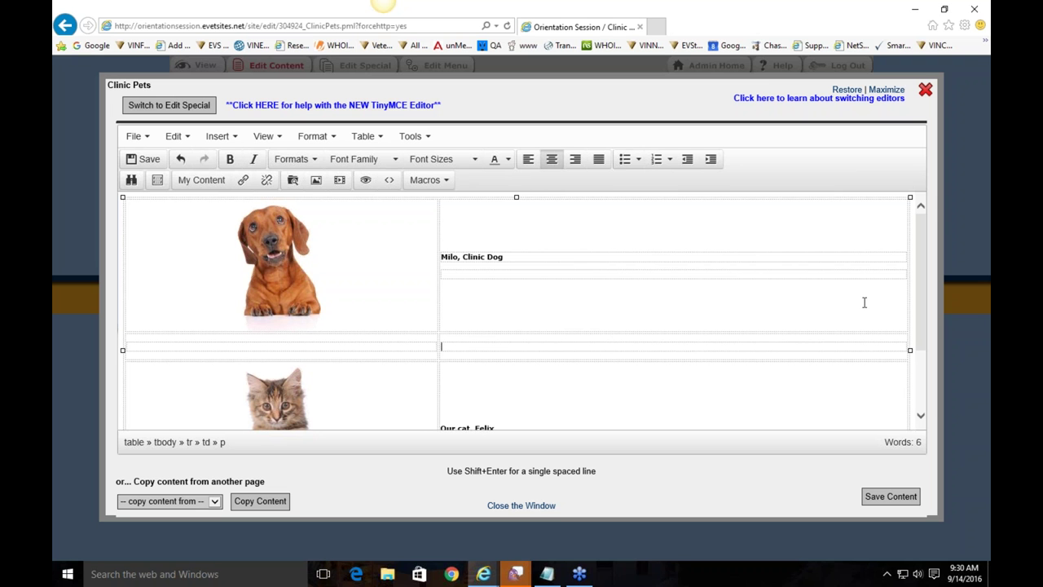
Give the "Milo, Clinic Dog" caption cell a yellow background color, #f0e330, through its advanced cell properties
left_click(594, 253)
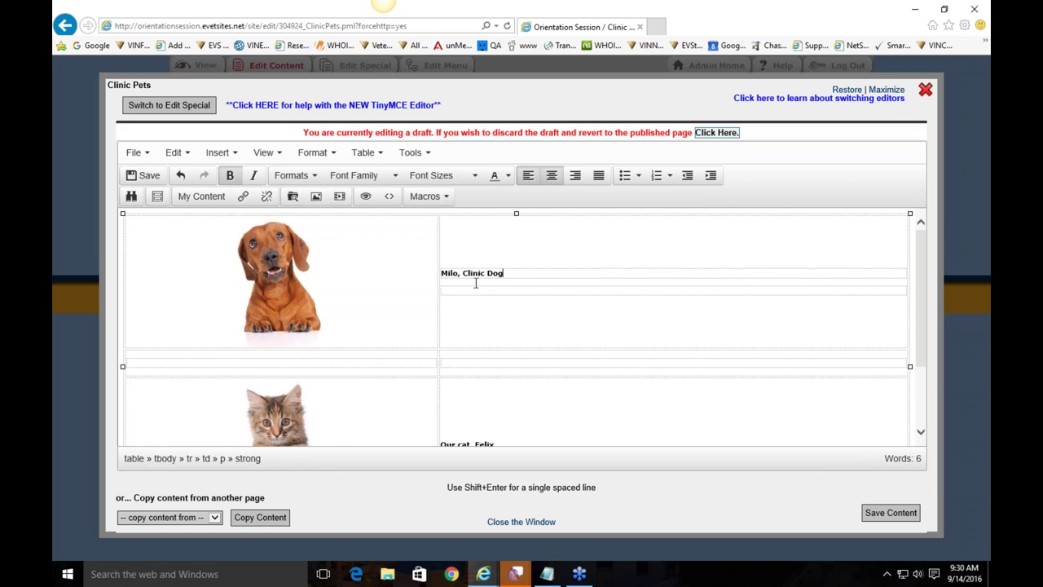
right_click(525, 273)
mouse_move(585, 383)
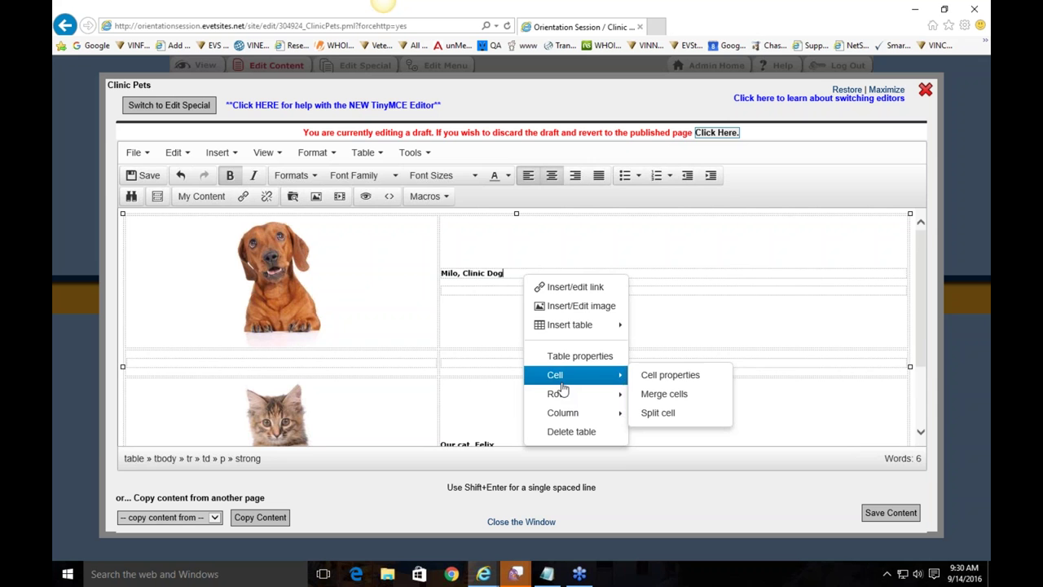
left_click(674, 375)
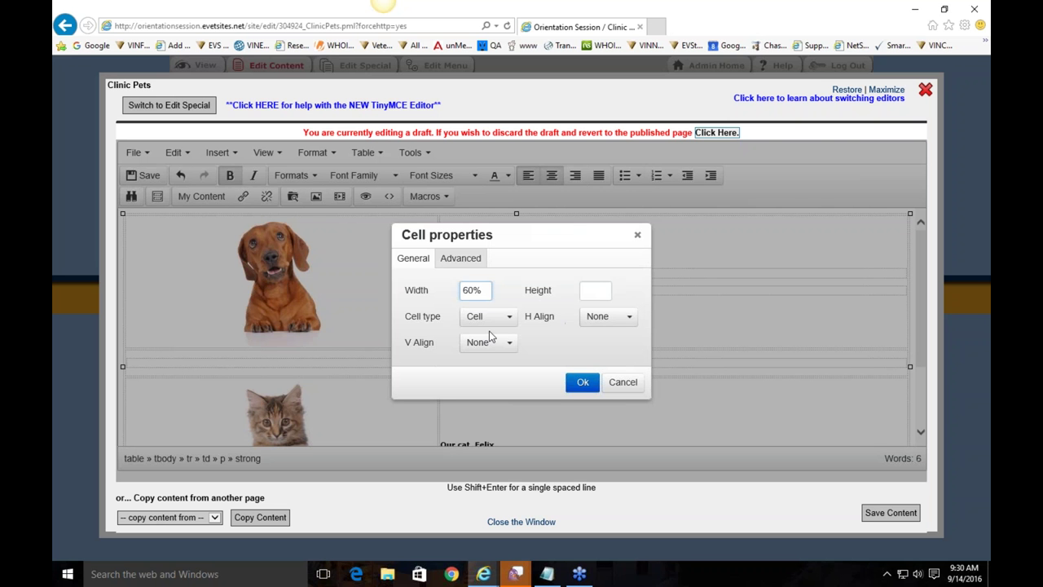
left_click(478, 259)
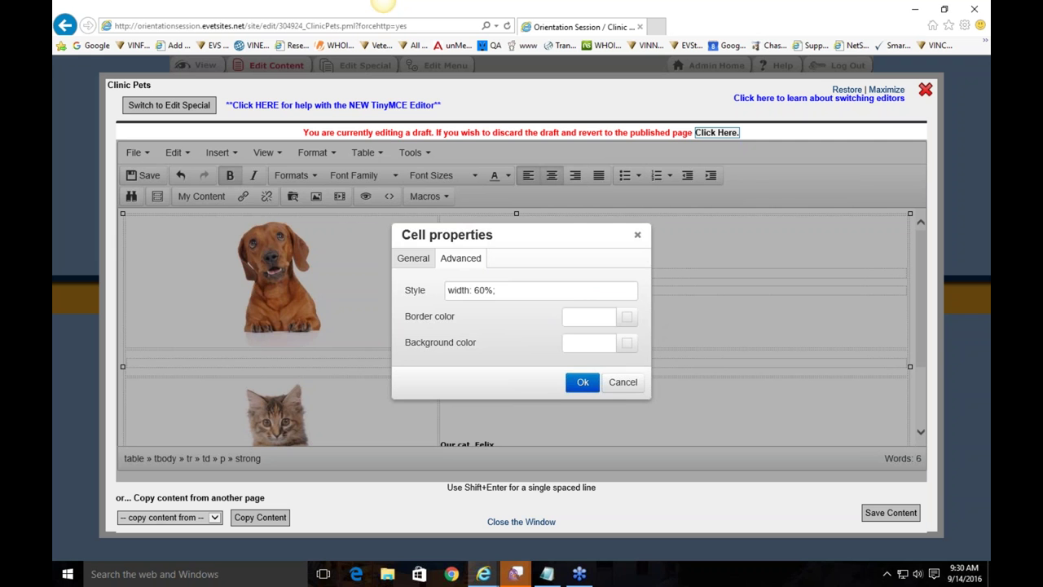
left_click(627, 316)
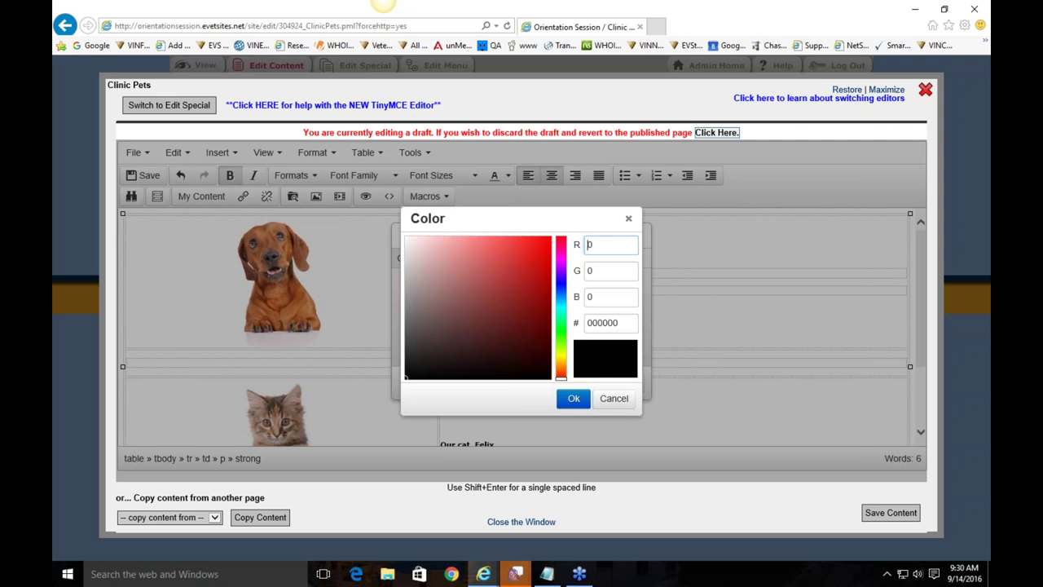
left_click(613, 399)
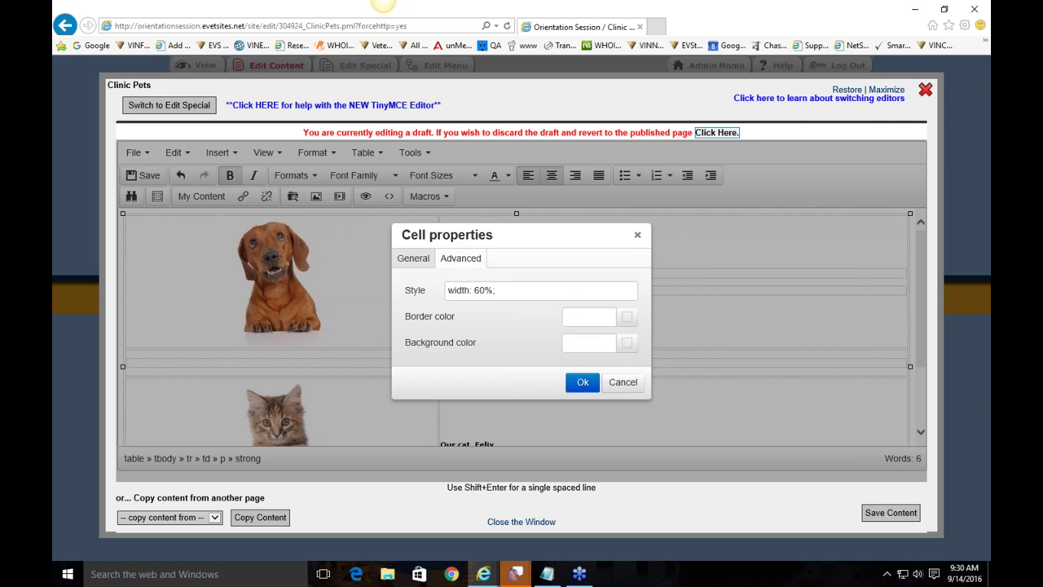
left_click(629, 343)
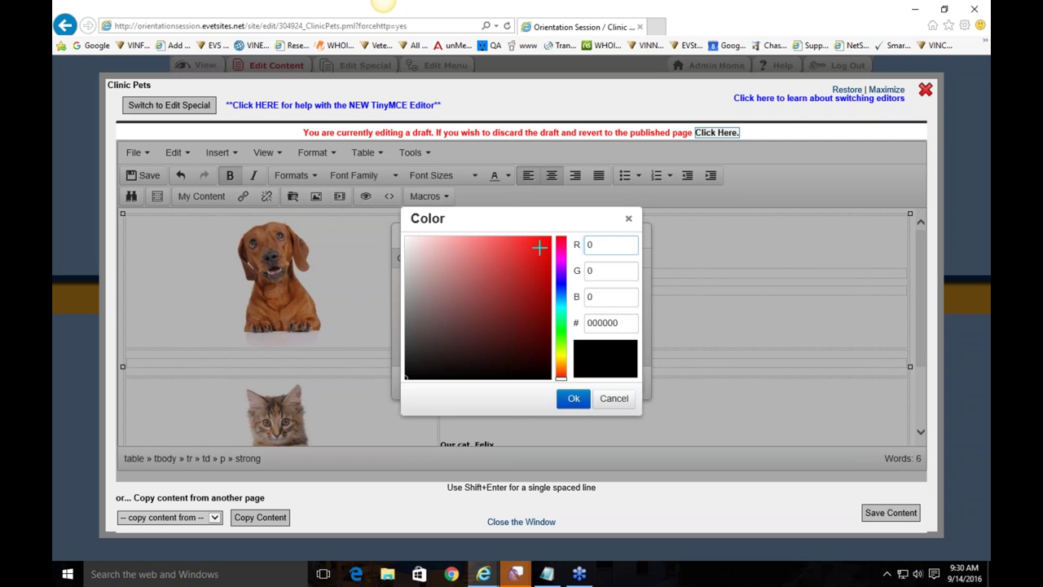
left_click(561, 354)
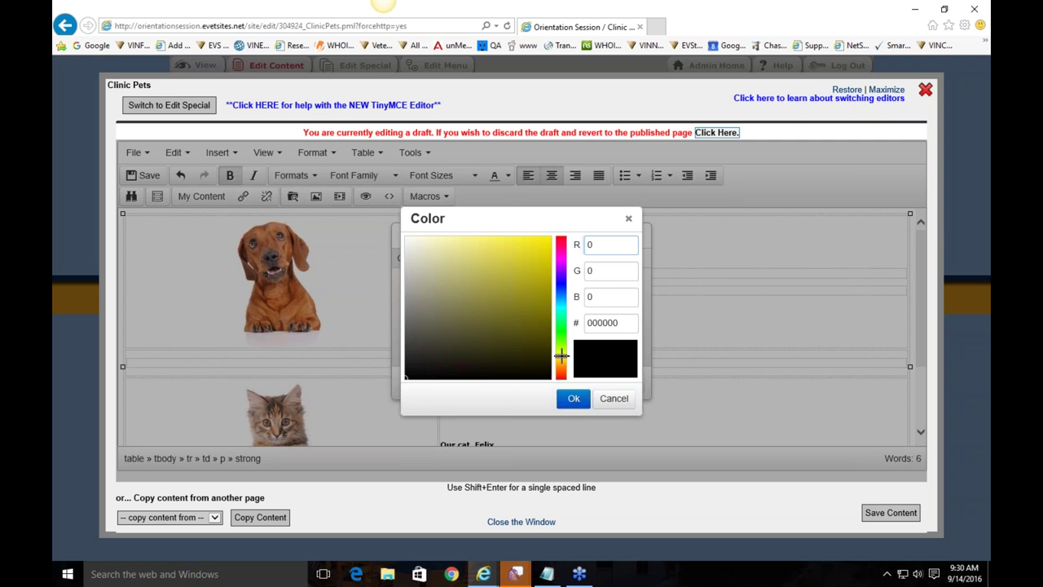
left_click(522, 243)
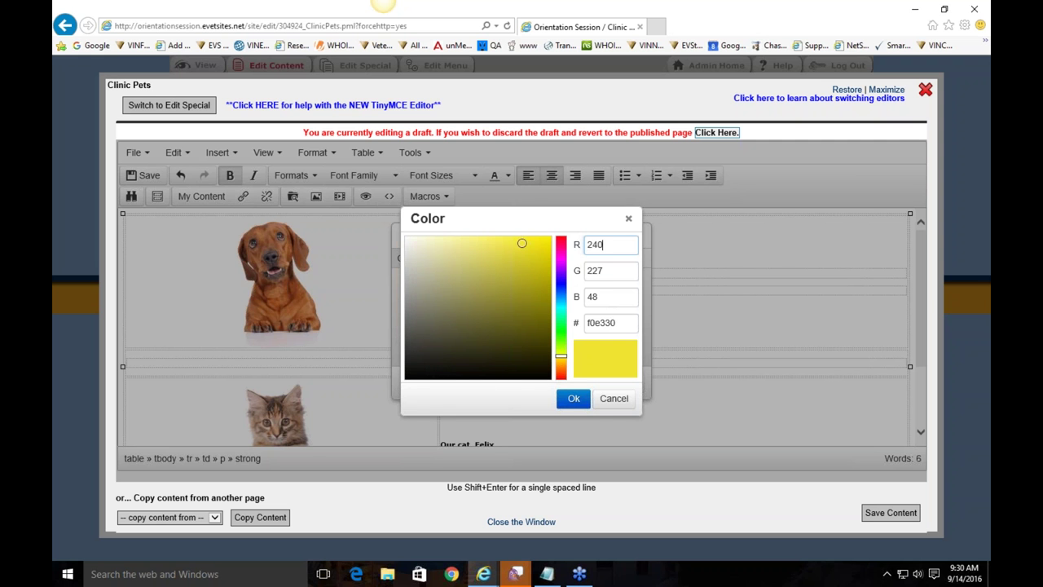
left_click(578, 401)
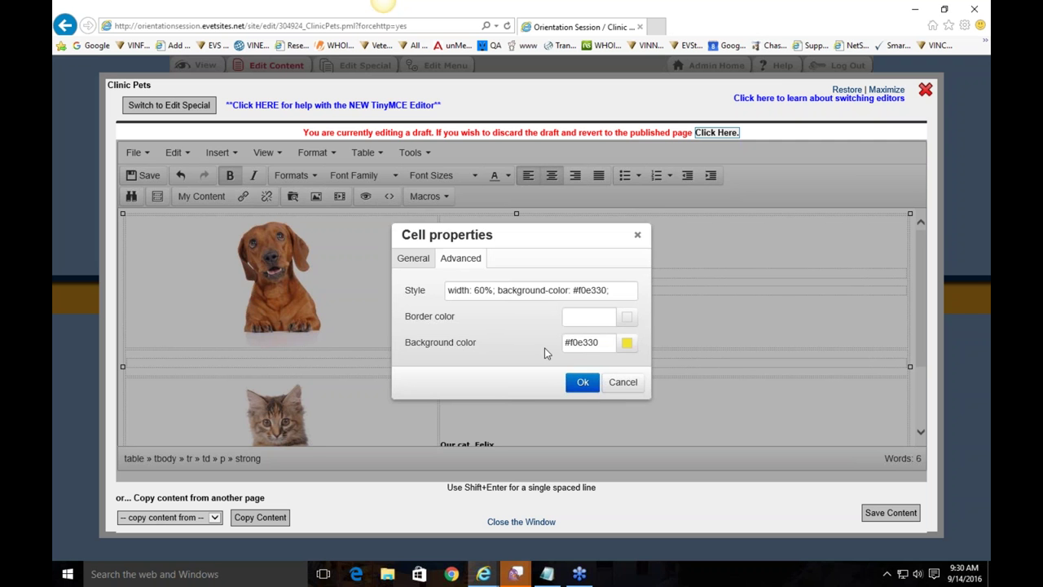
left_click(586, 383)
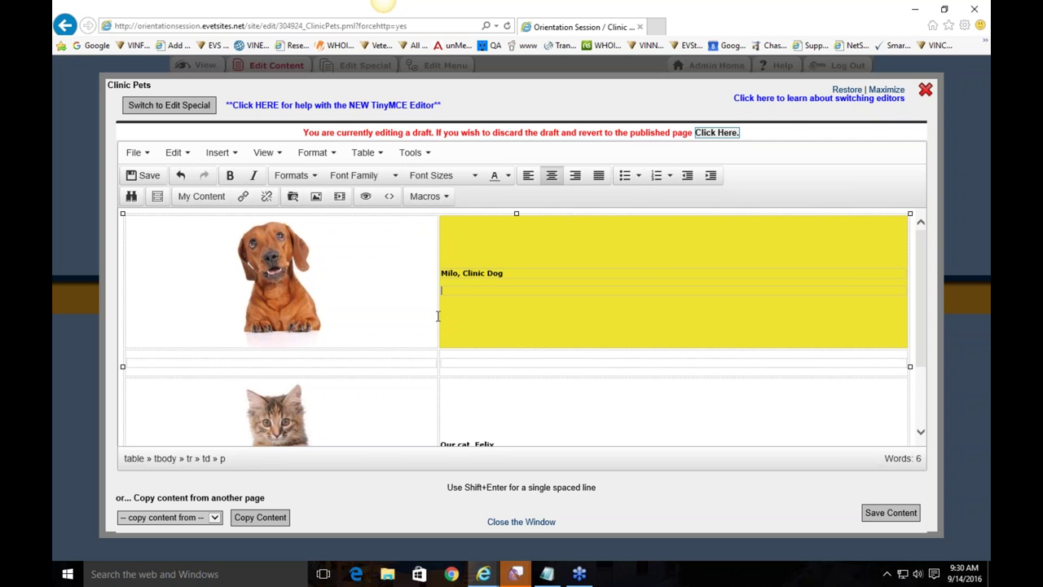
Give the whole Clinic Pets table a red background color, #e31b1b, through its advanced table properties
right_click(536, 280)
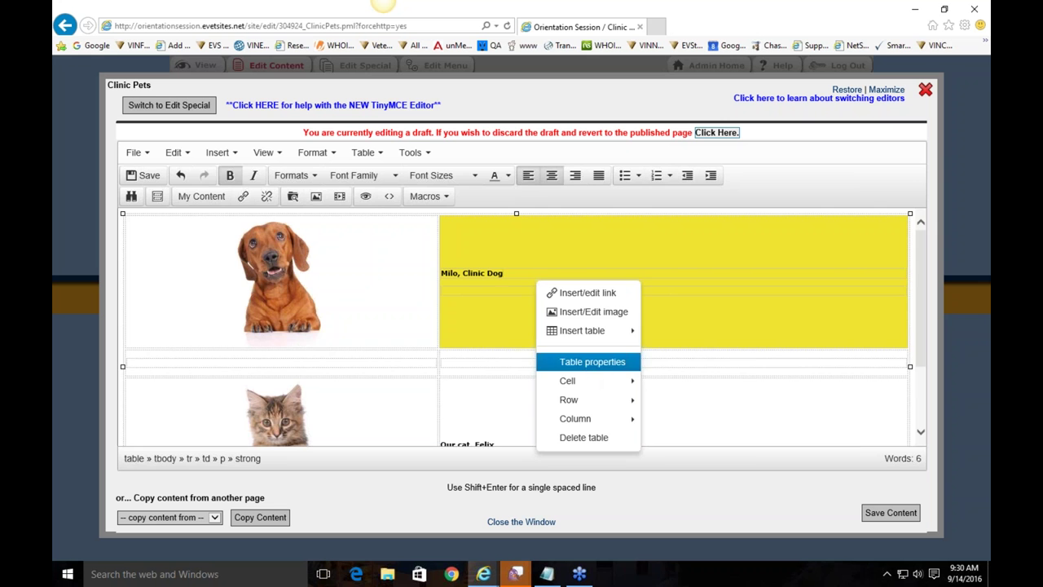
left_click(594, 361)
left_click(471, 244)
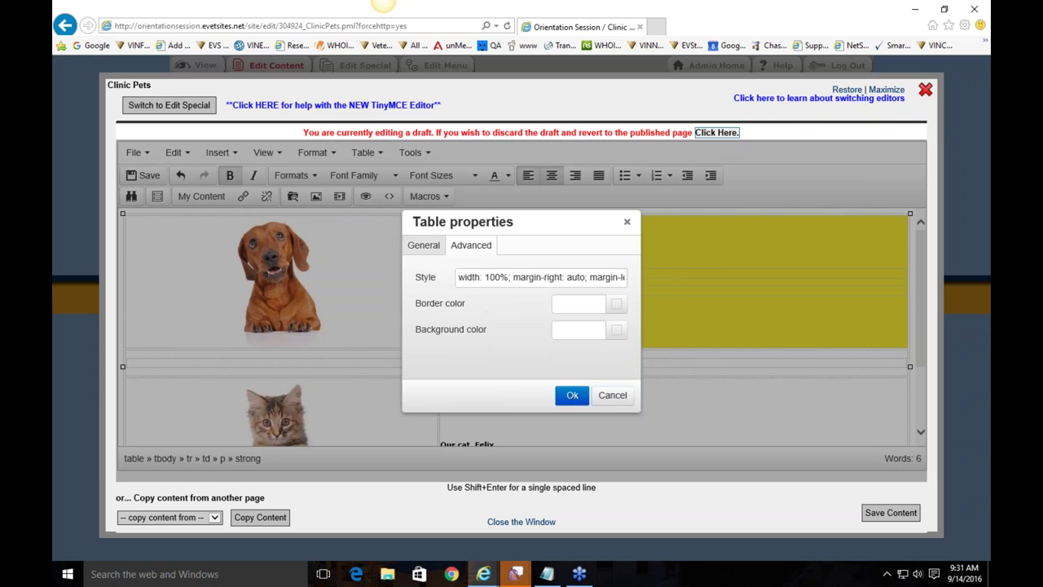
left_click(617, 336)
left_click(534, 249)
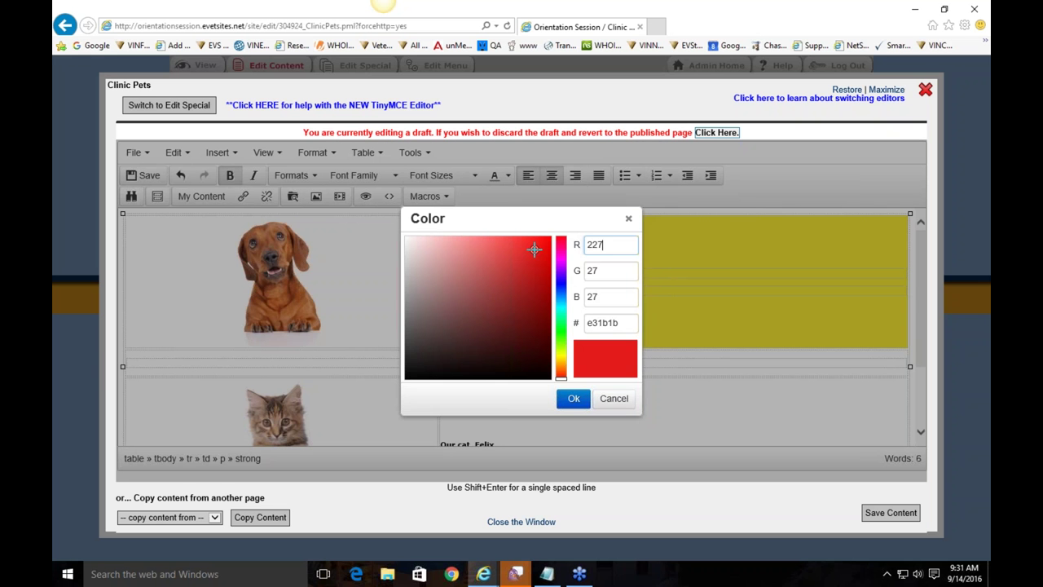
left_click(573, 398)
left_click(570, 394)
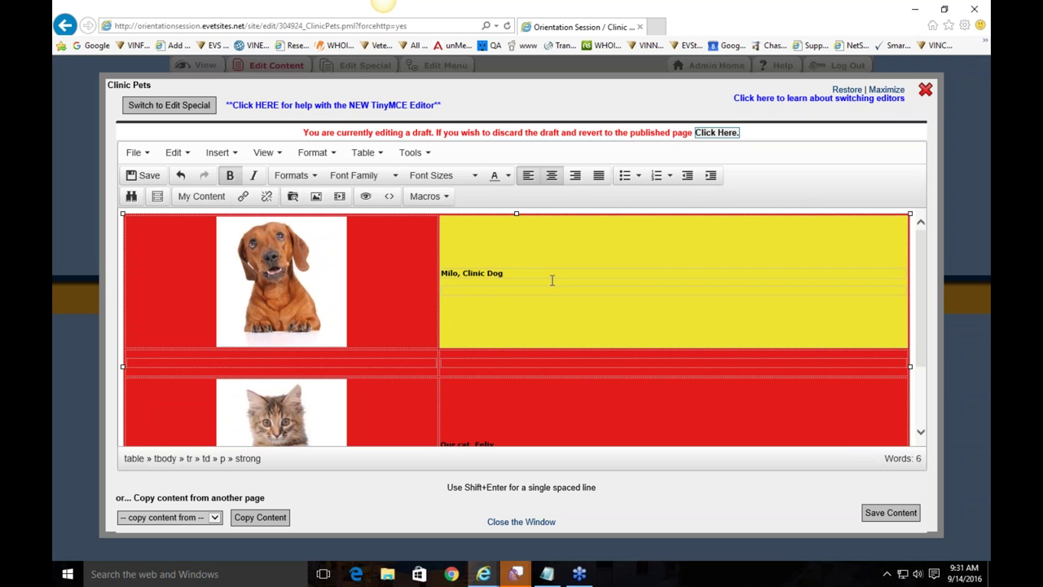
Change the whole table's background color to light gray, #f5f5f5, in the advanced table properties
right_click(383, 280)
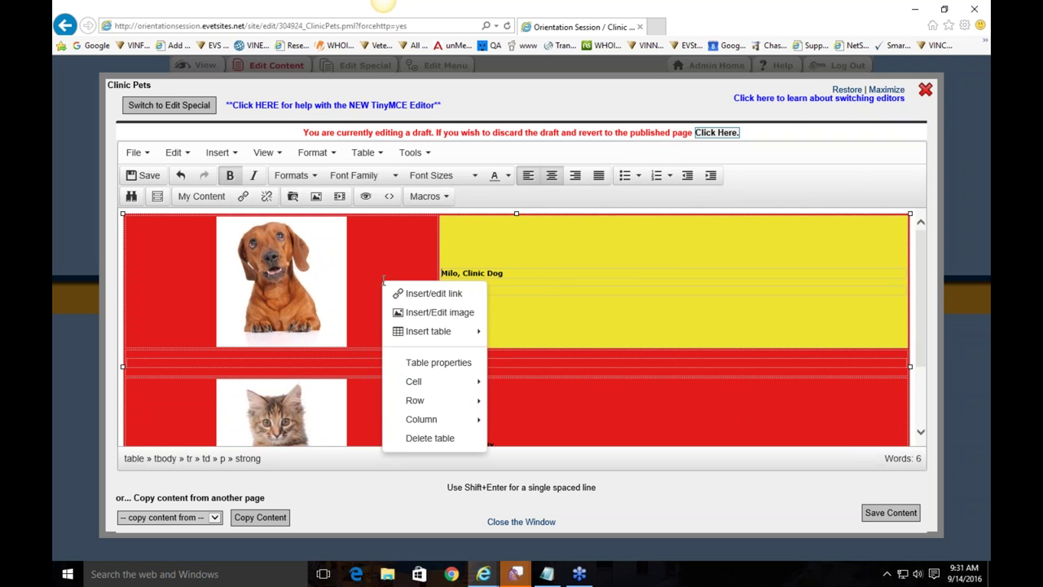
left_click(440, 362)
left_click(471, 246)
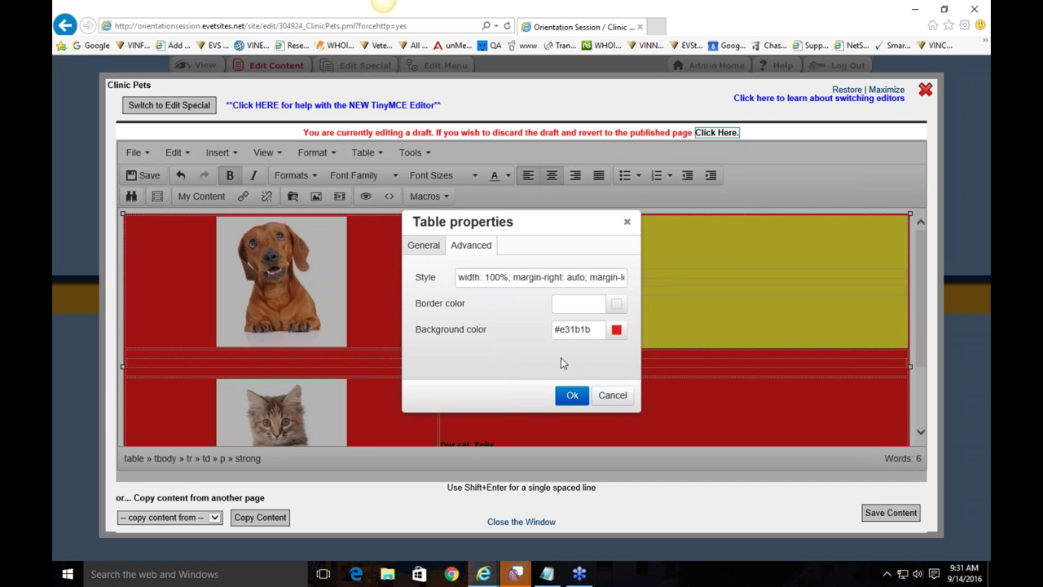
left_click(617, 329)
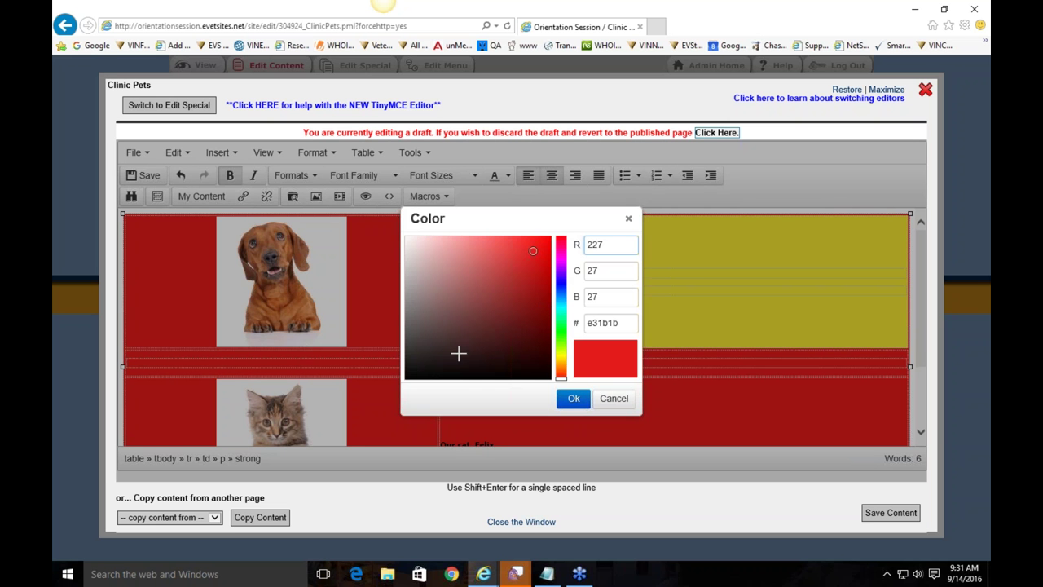
left_click(407, 238)
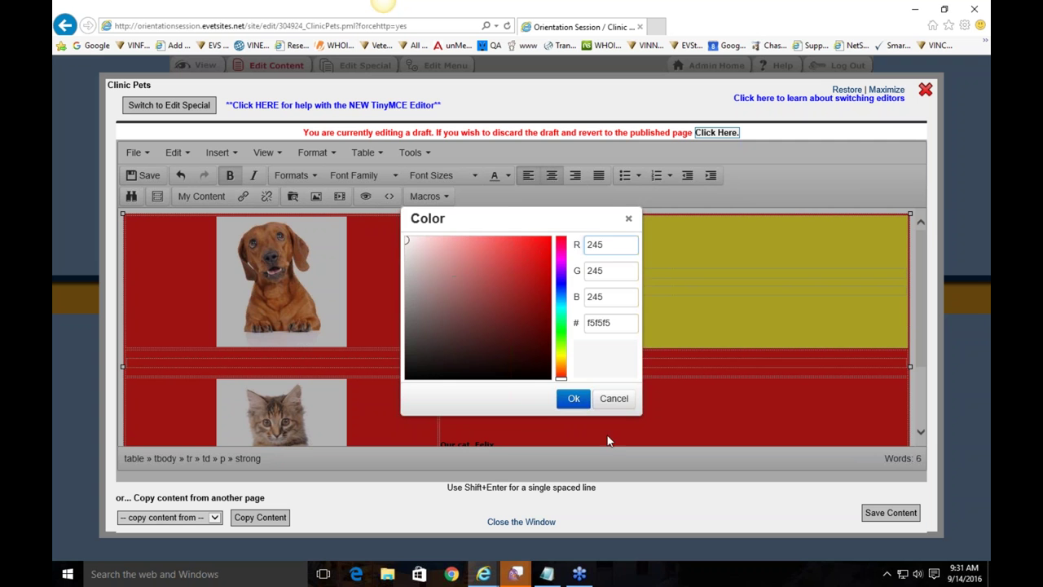
left_click(573, 399)
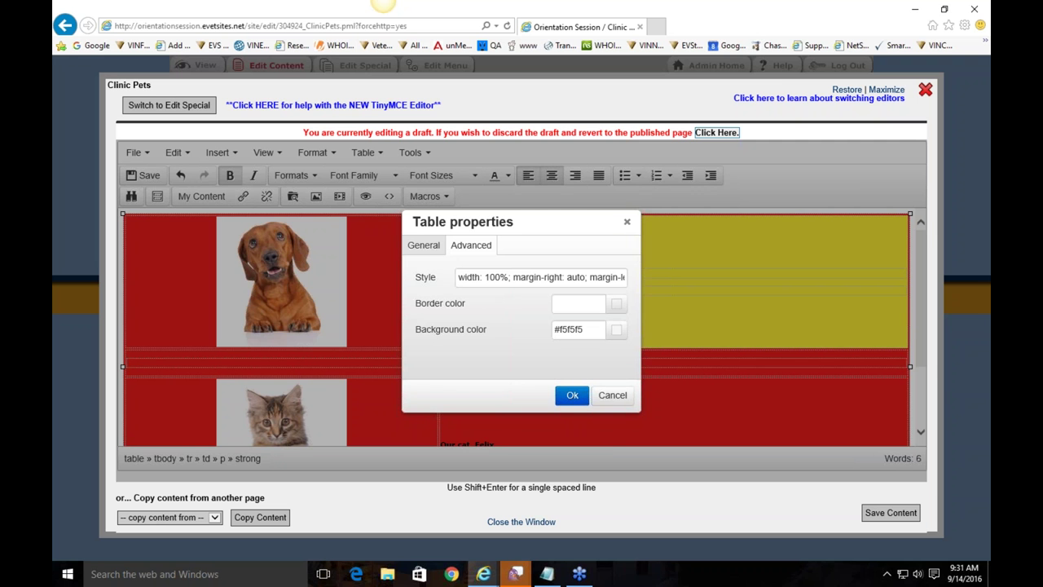
Set the table's border color to red, #e00707, and apply the table properties
left_click(617, 303)
left_click(547, 252)
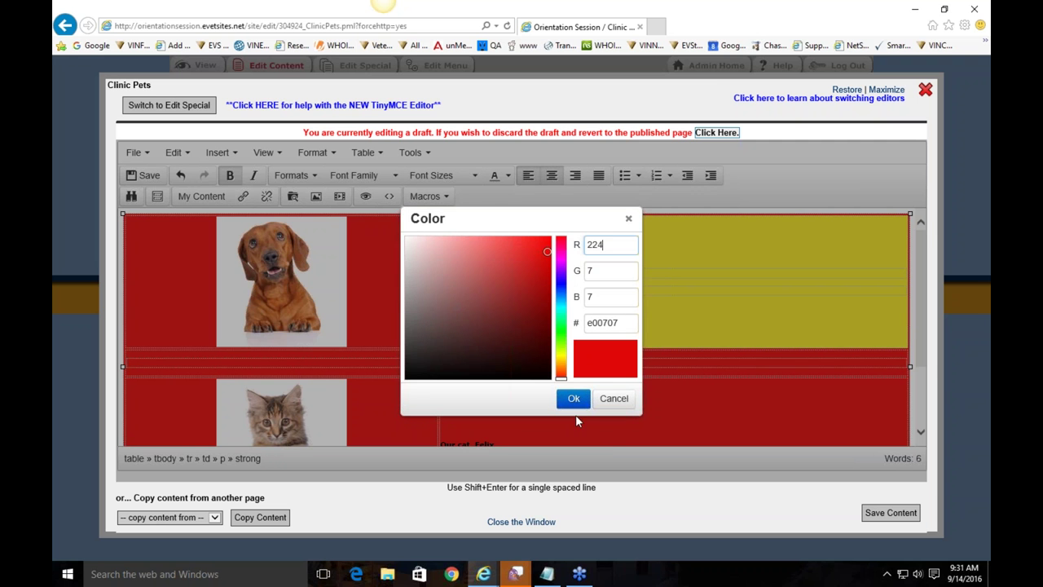
left_click(574, 401)
left_click(573, 397)
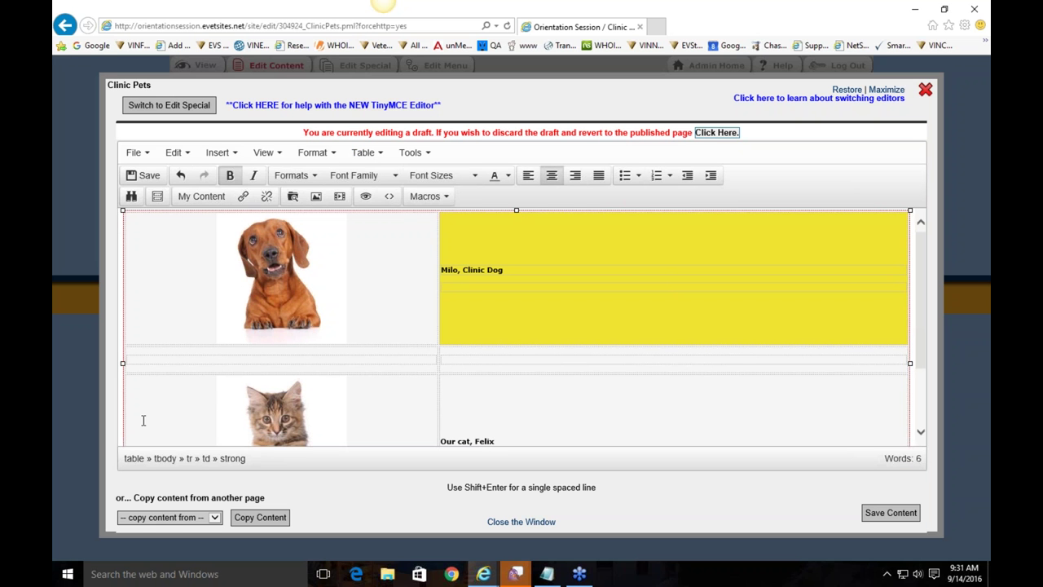
Save the recolored Clinic Pets table and close the editor to check the page on the site
left_click(537, 379)
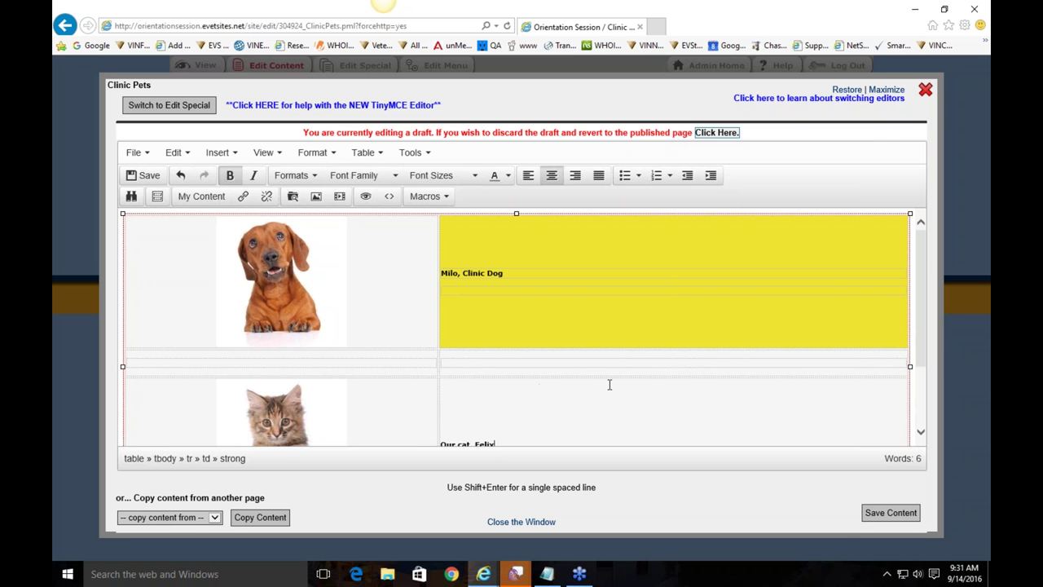
left_click(891, 512)
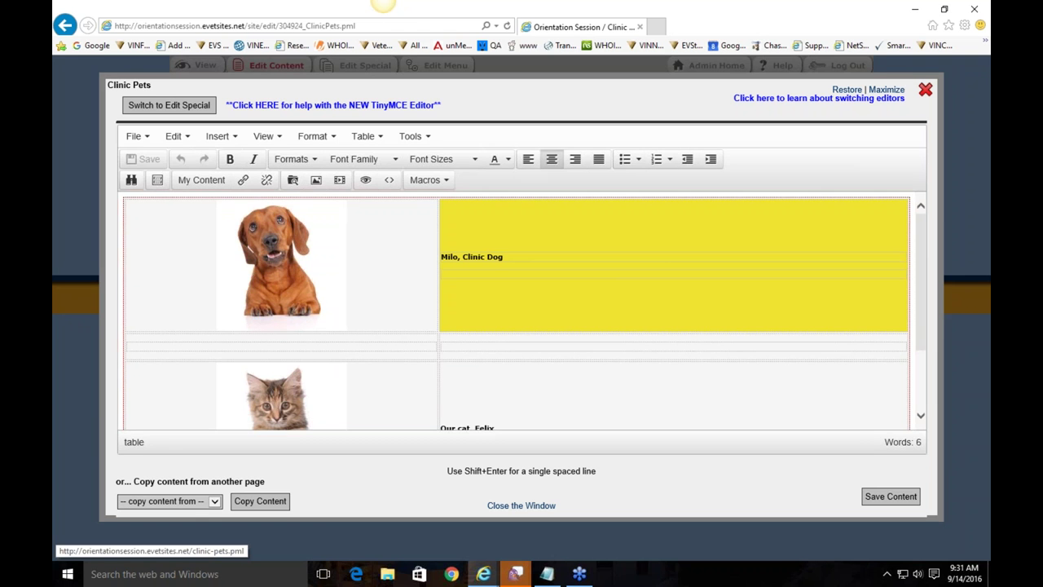
left_click(926, 88)
scroll(706, 295, "down", 3)
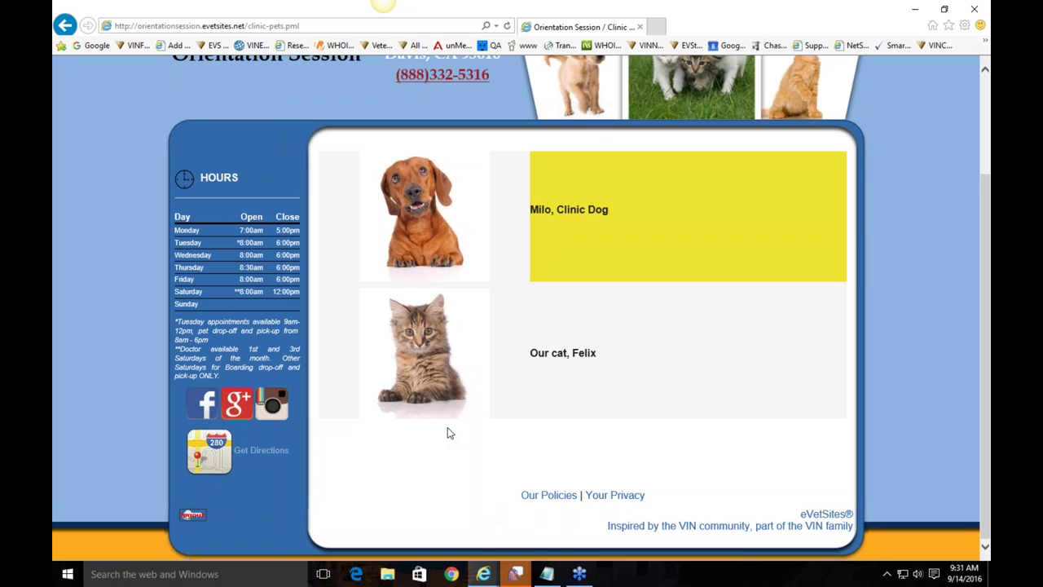
scroll(451, 478, "up", 3)
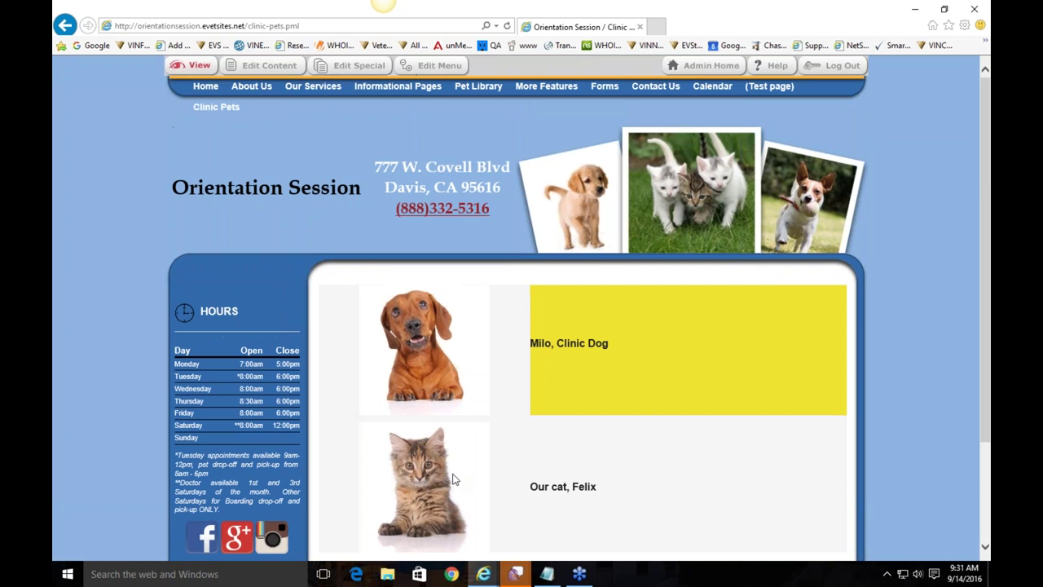
Reopen the Clinic Pets content to examine the empty row below the cat picture, and close the editor to review the page
left_click(263, 65)
scroll(379, 404, "down", 3)
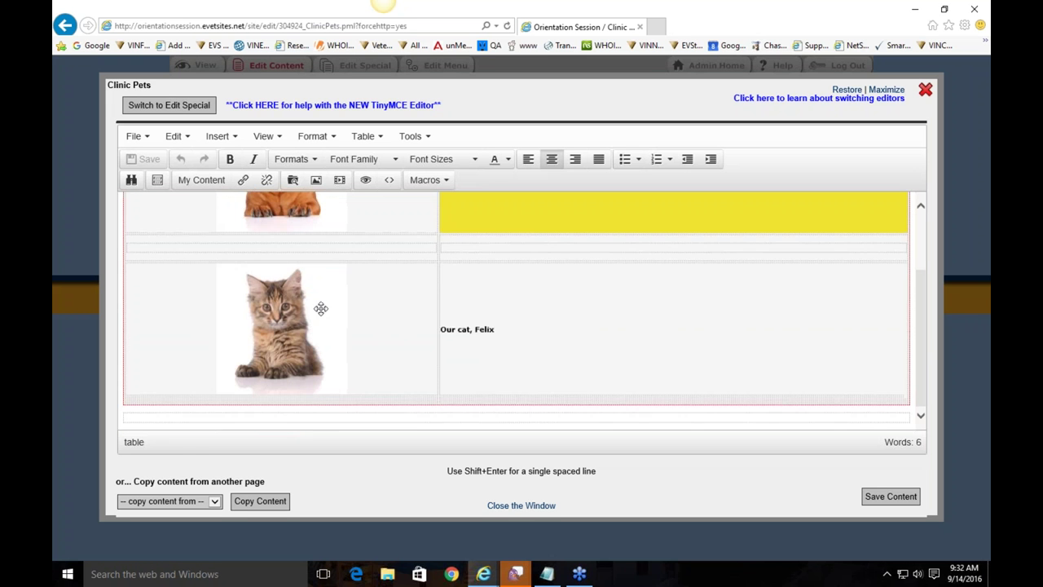
left_click(386, 410)
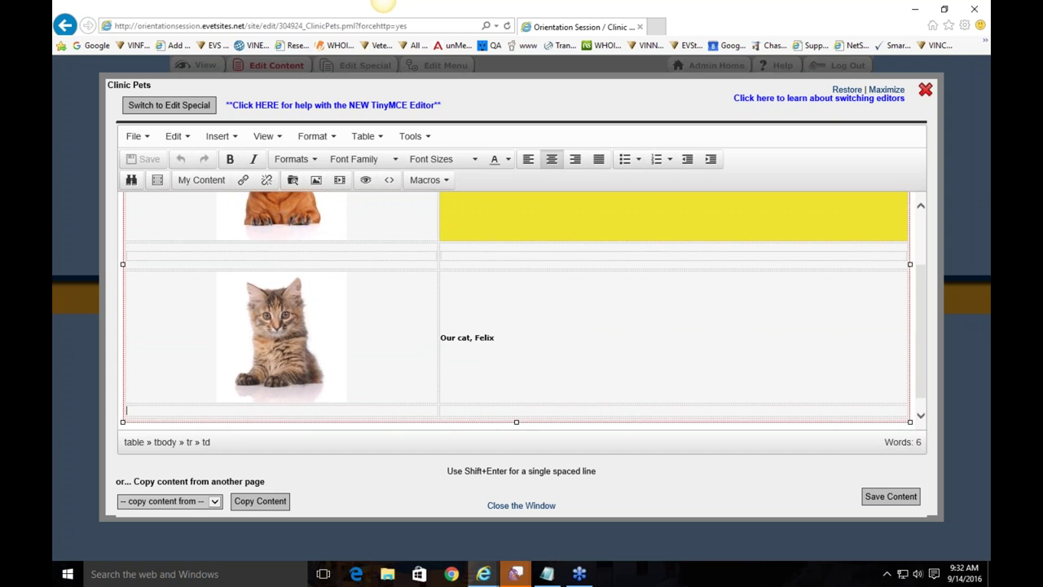
left_click(286, 419)
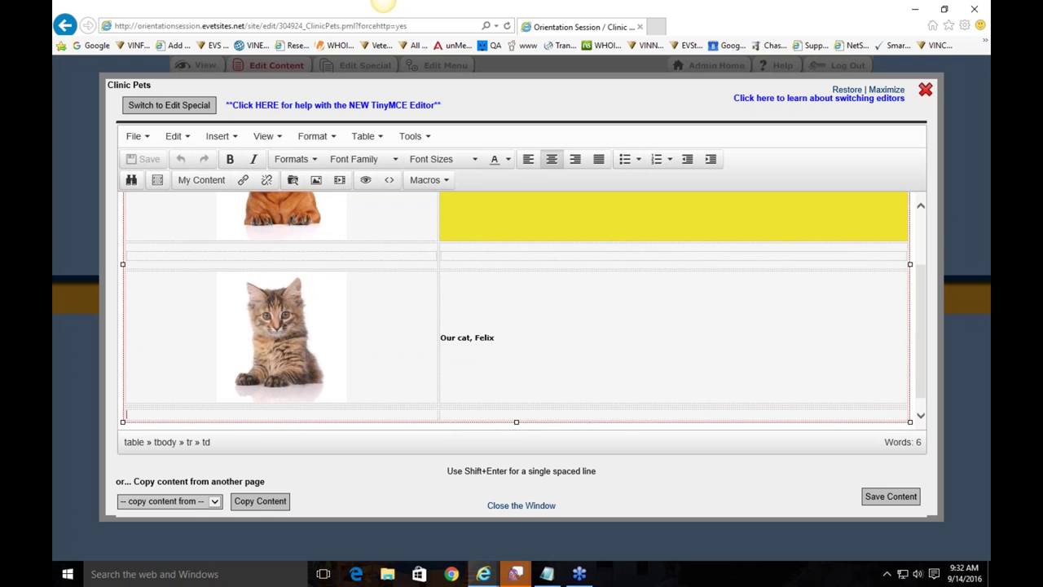
scroll(323, 403, "down", 1)
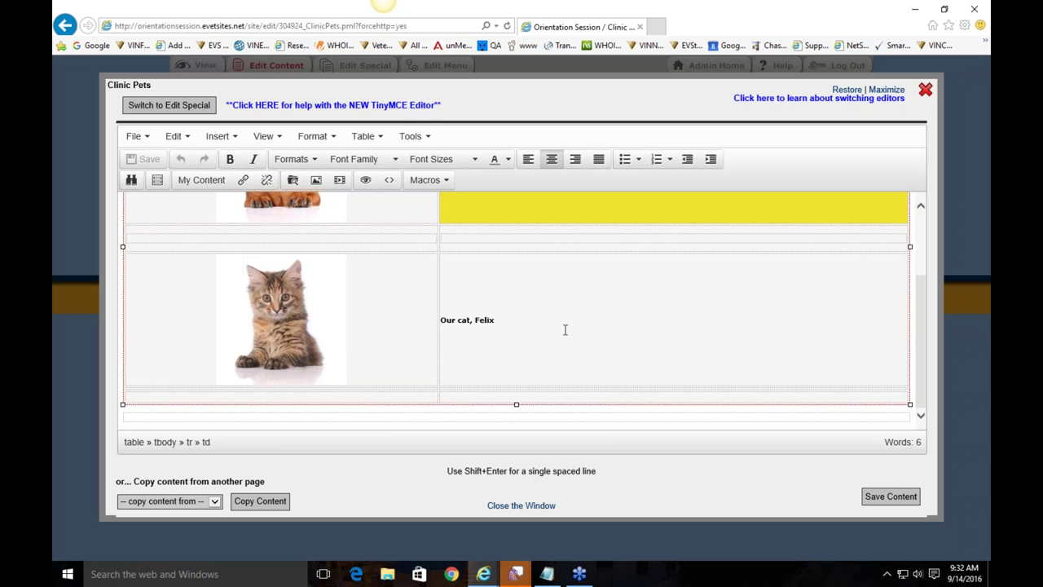
left_click(926, 90)
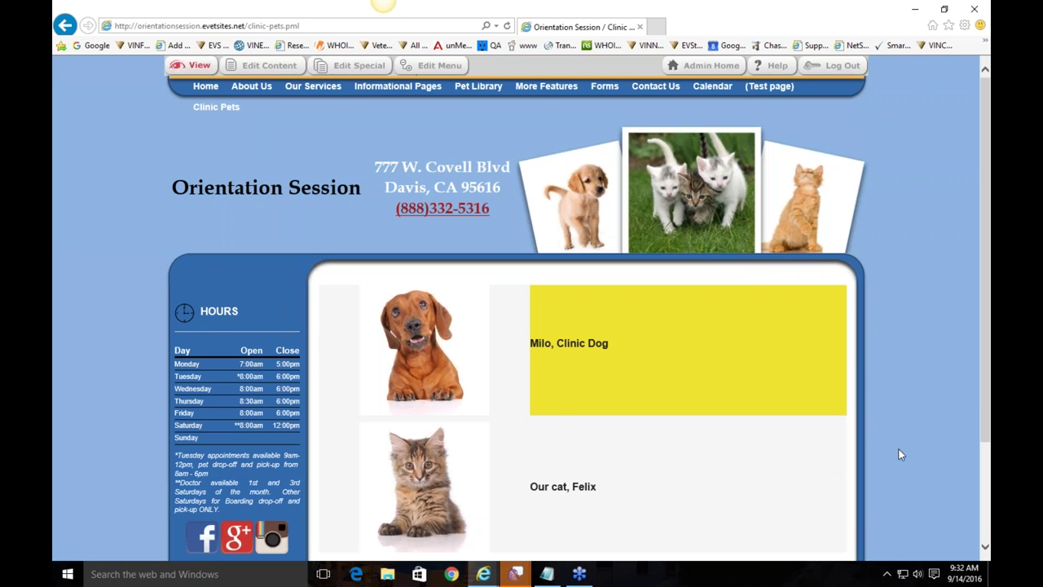
scroll(870, 378, "down", 1)
scroll(869, 378, "down", 3)
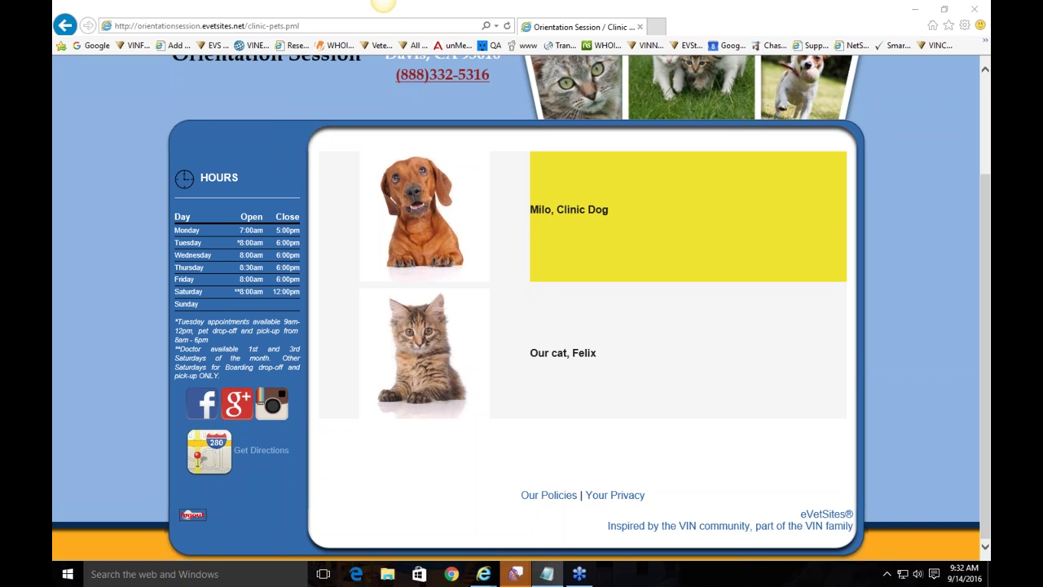
left_click(637, 418)
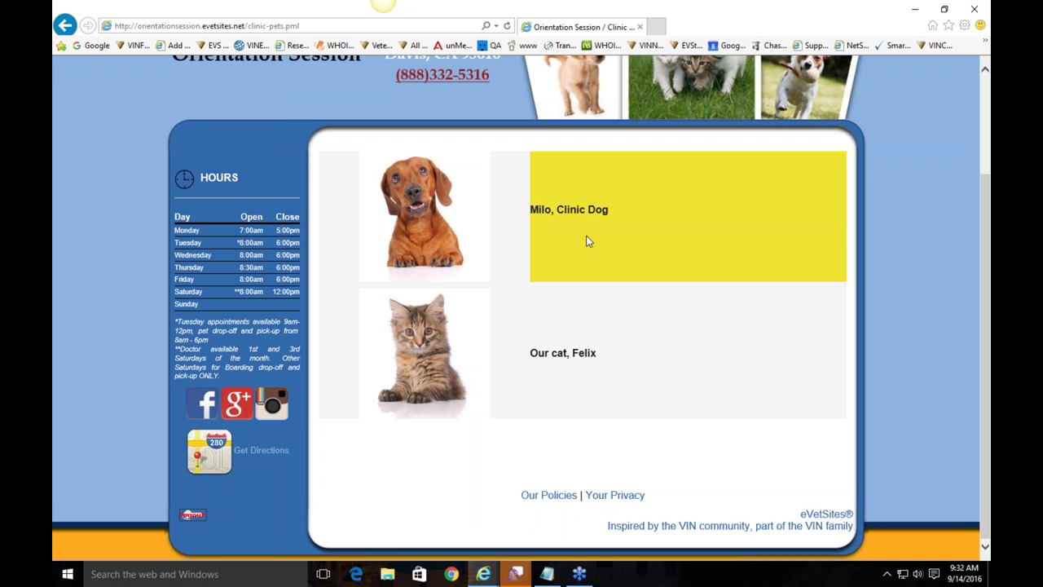
scroll(587, 236, "up", 3)
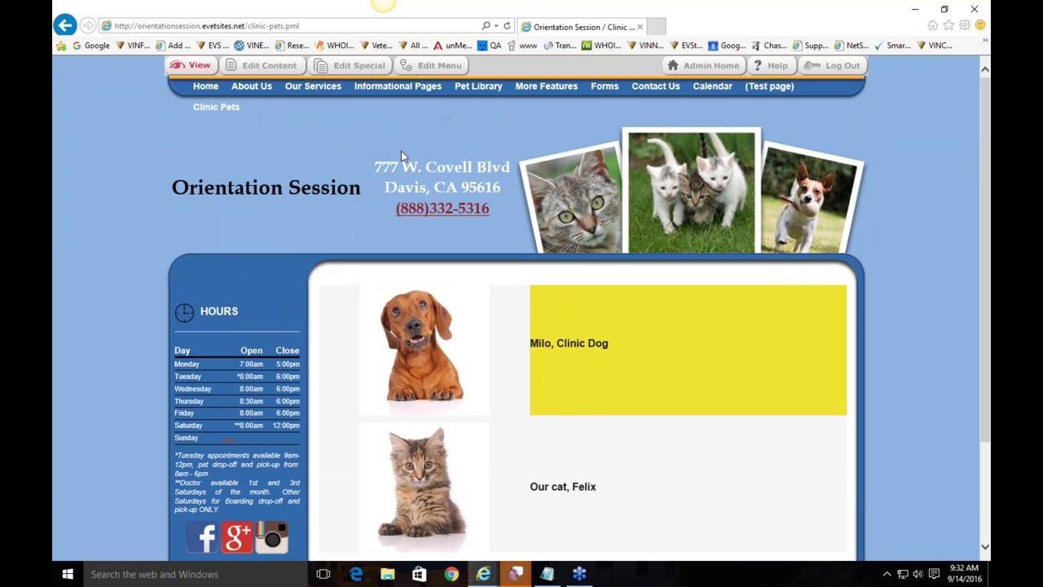
Reopen the Clinic Pets content for editing and add a new line beneath the "Our cat, Felix" caption
mouse_move(277, 99)
left_click(269, 65)
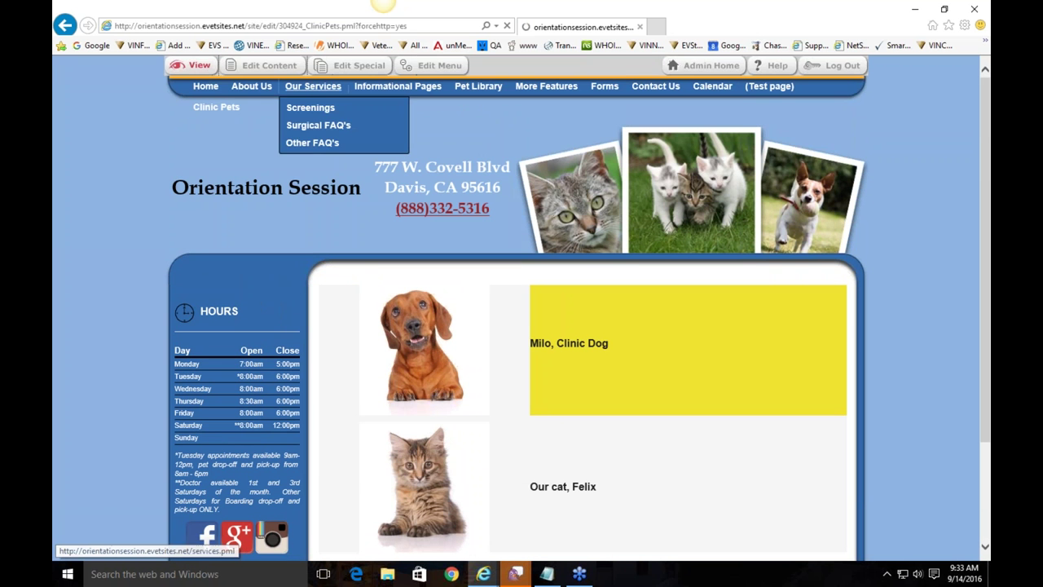
scroll(504, 293, "down", 3)
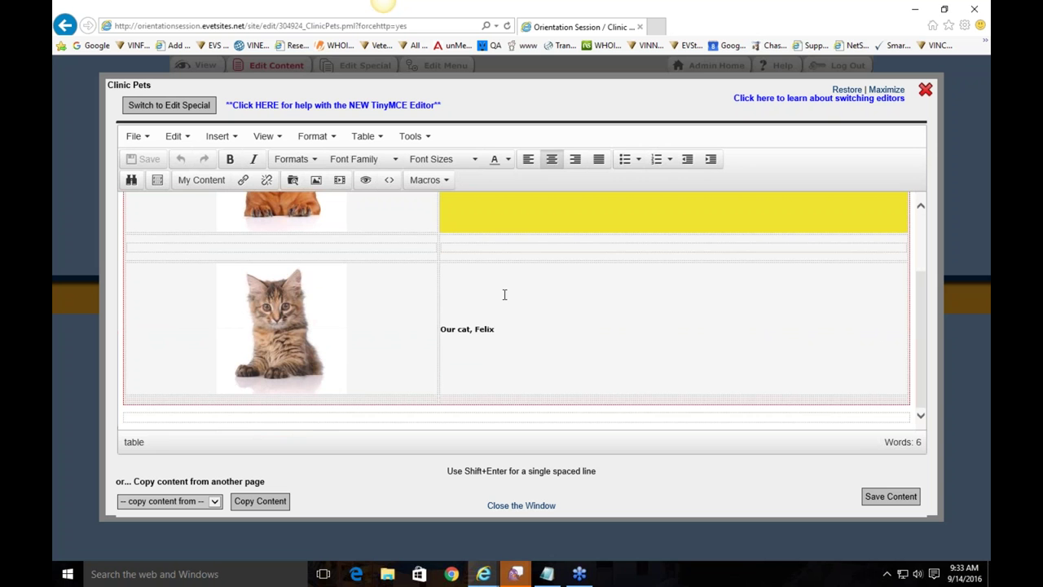
left_click(522, 330)
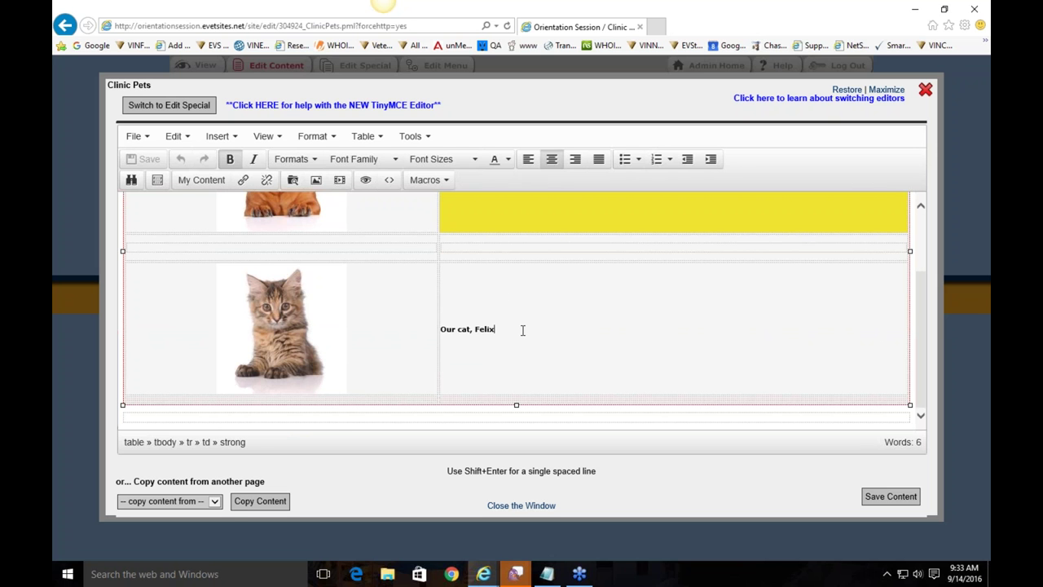
key("Return")
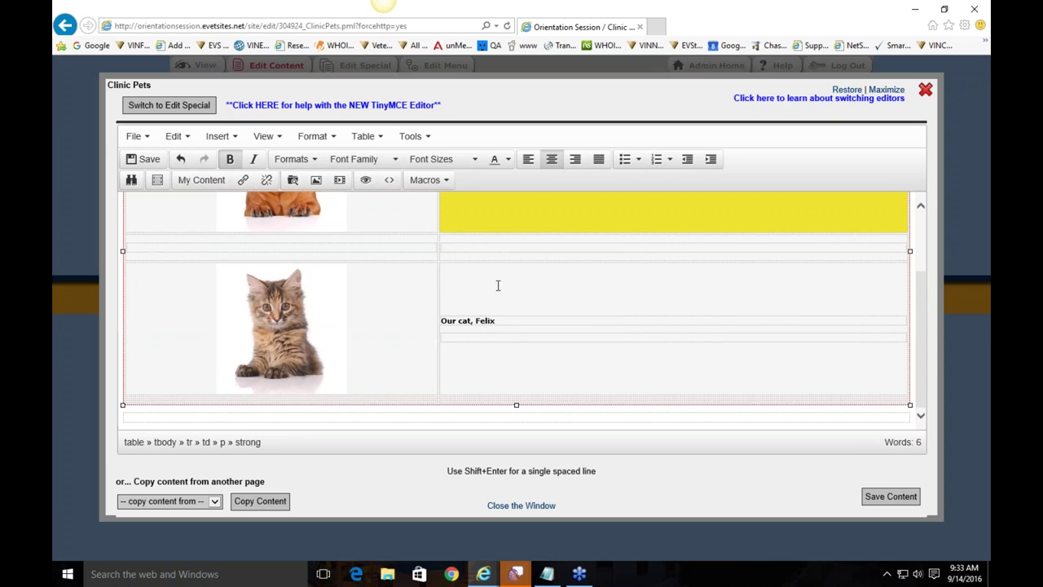
Insert a nested table of three columns and one row beneath the "Our cat, Felix" caption
left_click(380, 139)
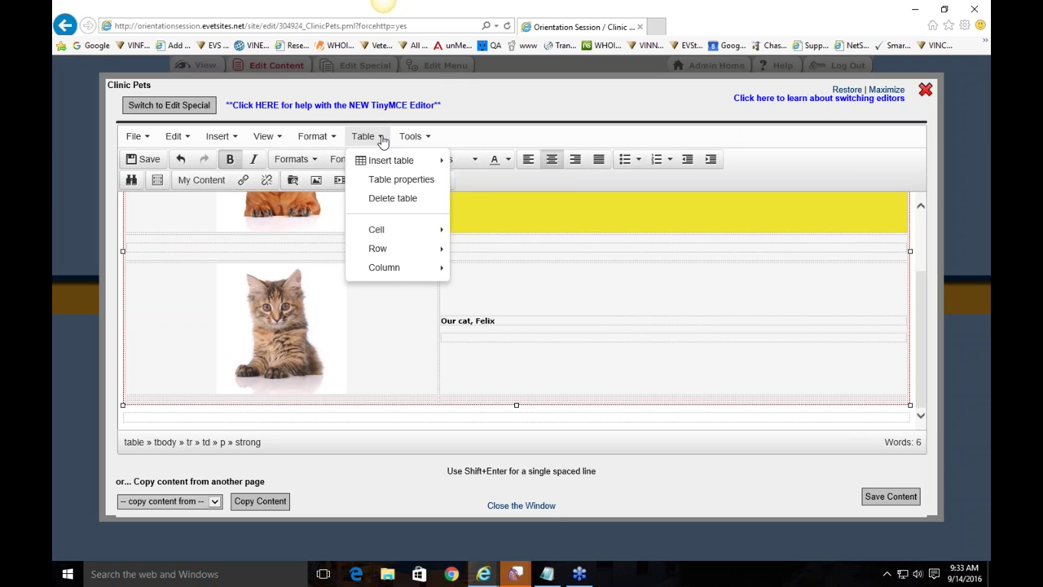
mouse_move(389, 162)
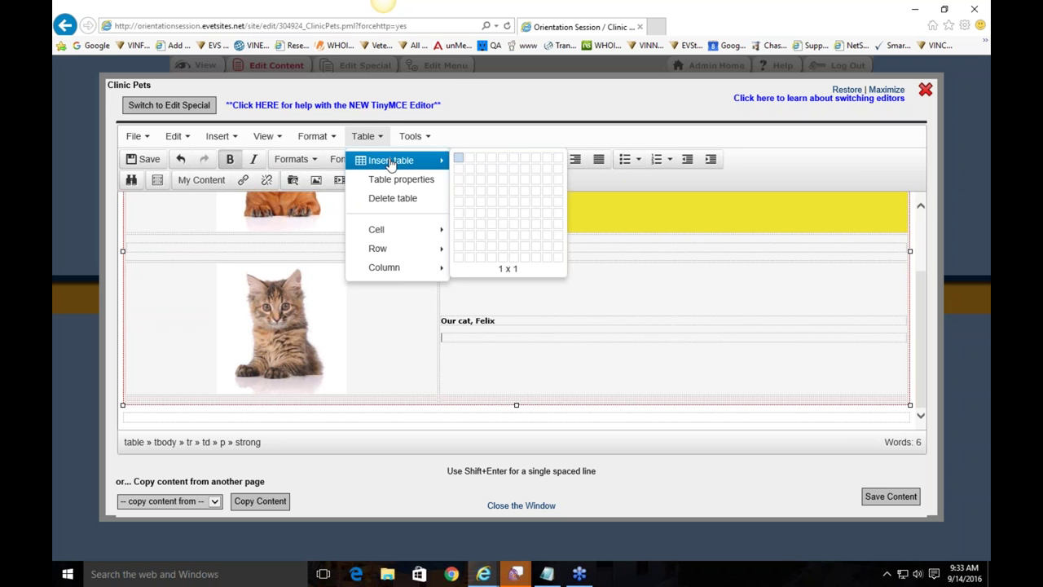
left_click(482, 165)
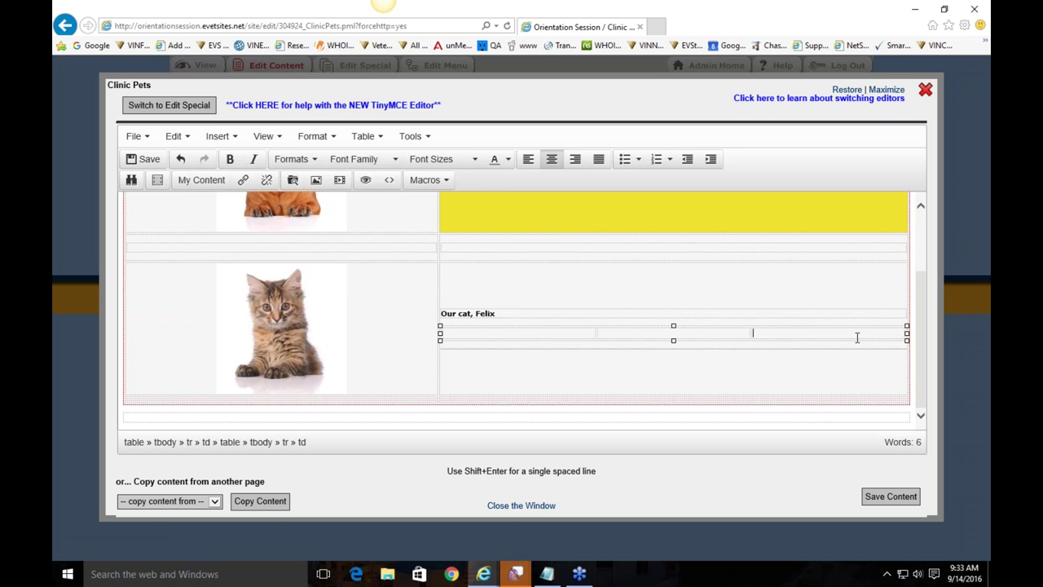
Insert the picture 052016_EVS_3Cats.jpg from the Felines images folder into the first cell of the nested table
left_click(496, 334)
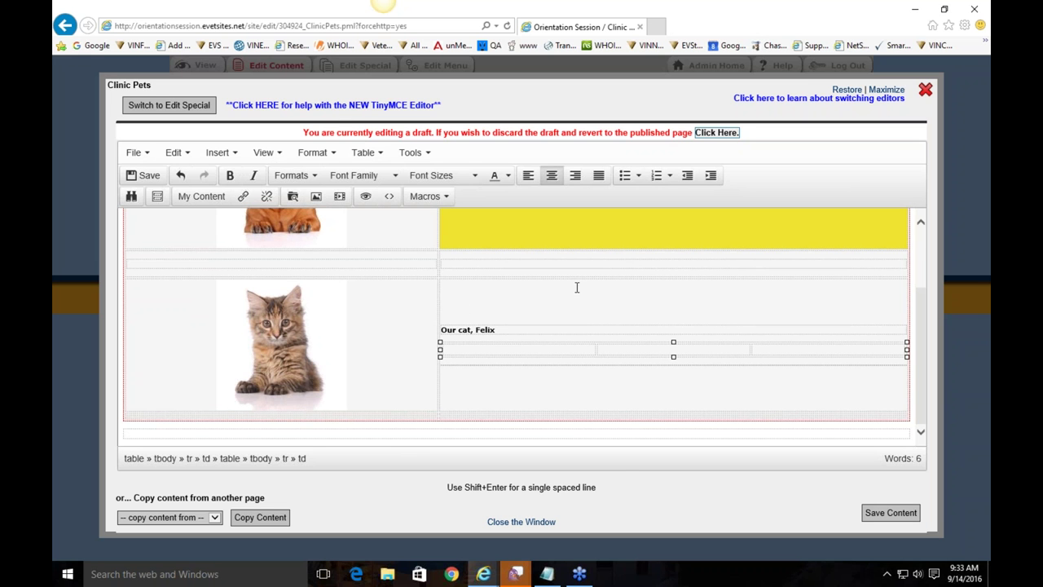
right_click(520, 349)
left_click(558, 343)
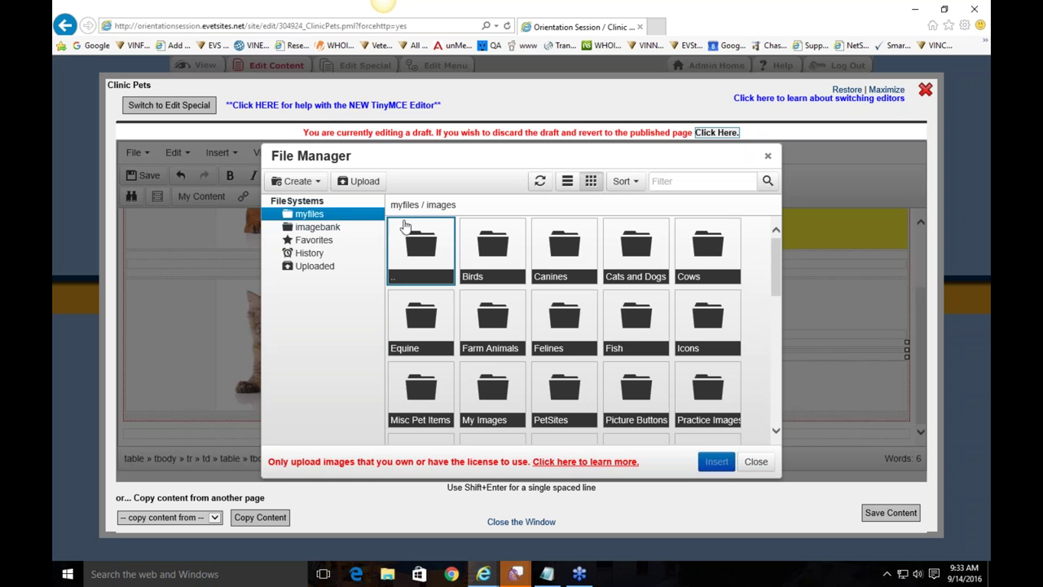
double_click(546, 311)
left_click(620, 326)
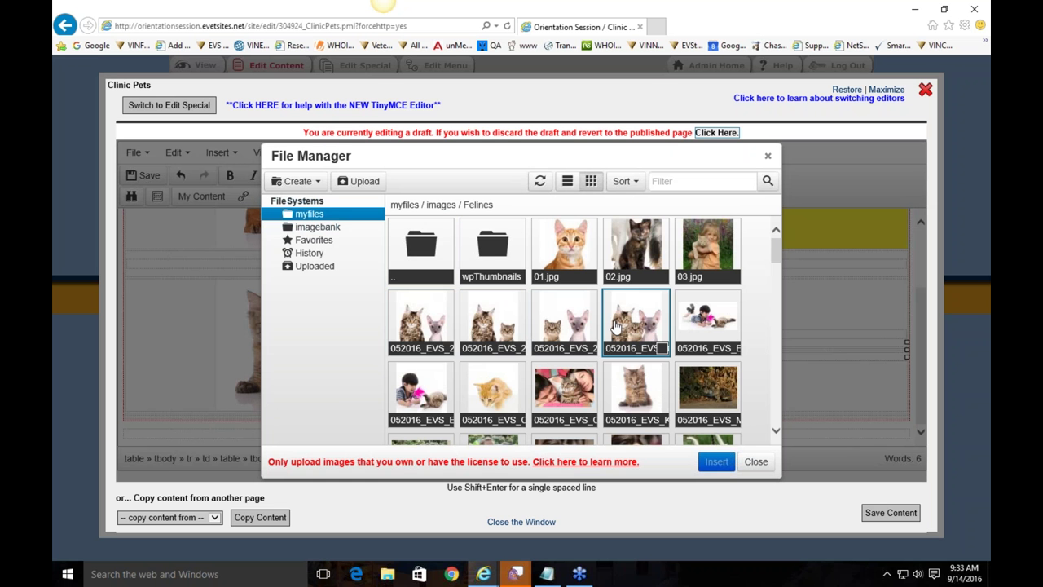
left_click(716, 461)
left_click(640, 410)
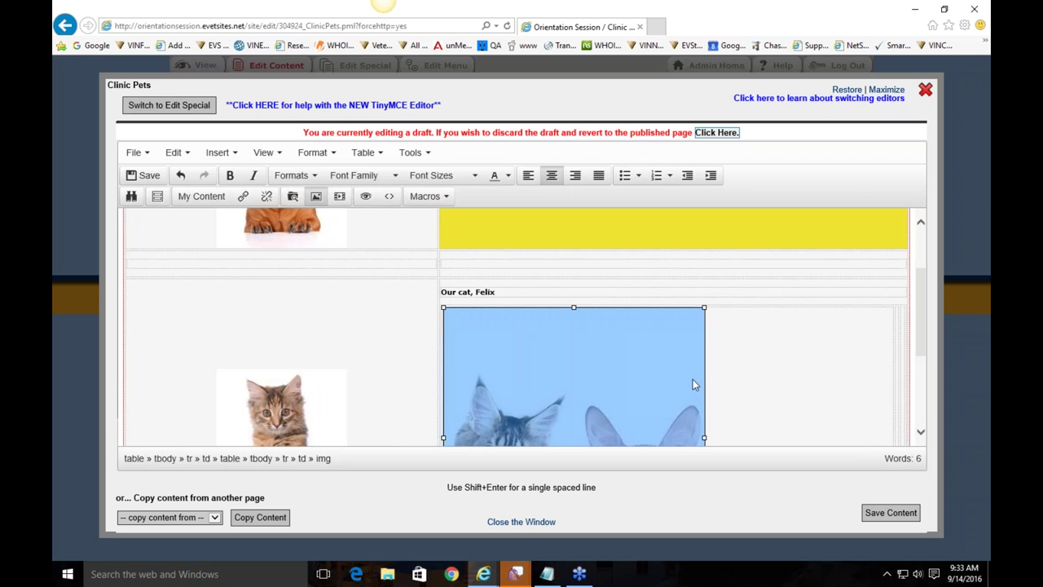
Resize the three-cats picture in the first nested table cell to 100 x 100
double_click(614, 384)
key("Tab")
key("Tab")
type("100")
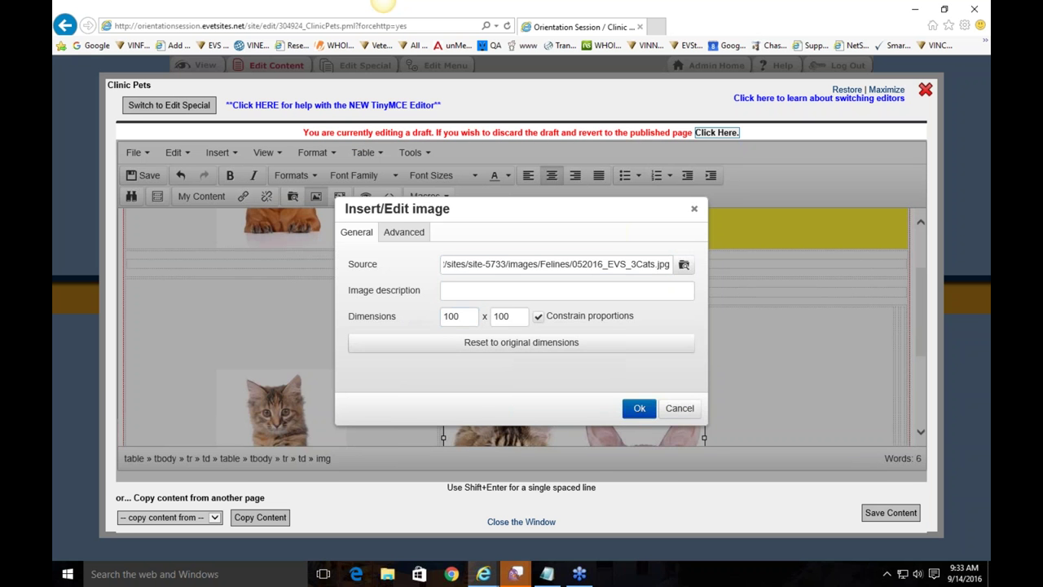
left_click(640, 409)
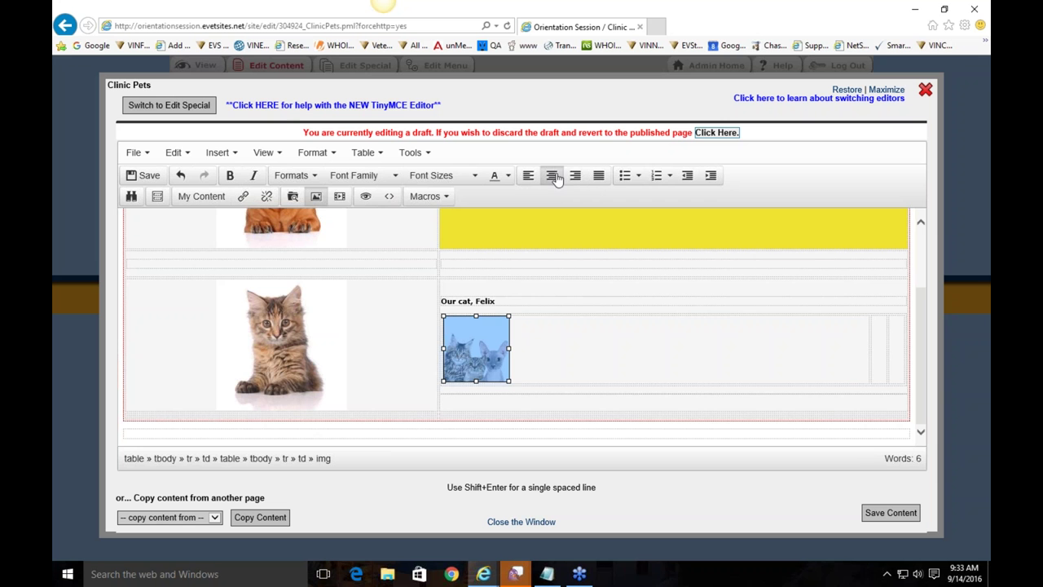
Center-align the 100 x 100 three-cats picture within its nested table cell
left_click(528, 361)
double_click(484, 355)
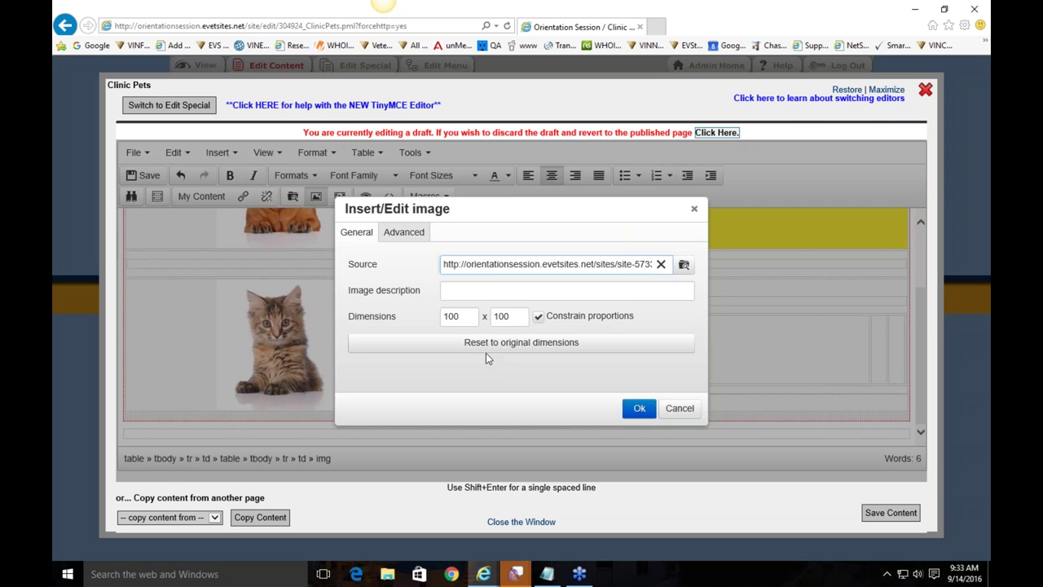
left_click(406, 233)
left_click(662, 343)
left_click(667, 406)
left_click(640, 408)
Choose 052016_EVS_3Cats.jpg from the Felines images folder as the picture for the nested table's second cell
left_click(876, 351)
right_click(874, 350)
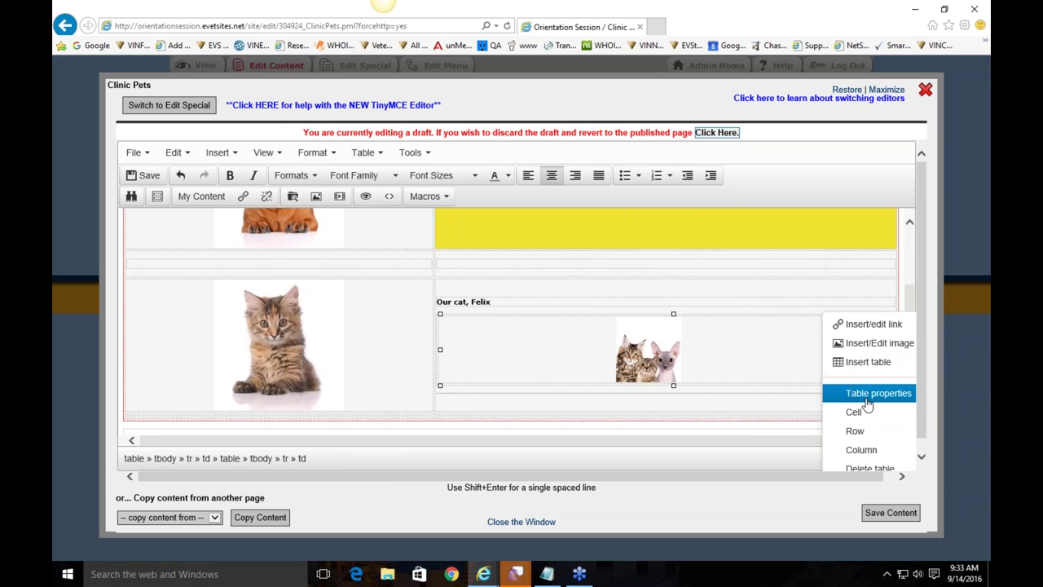
left_click(867, 340)
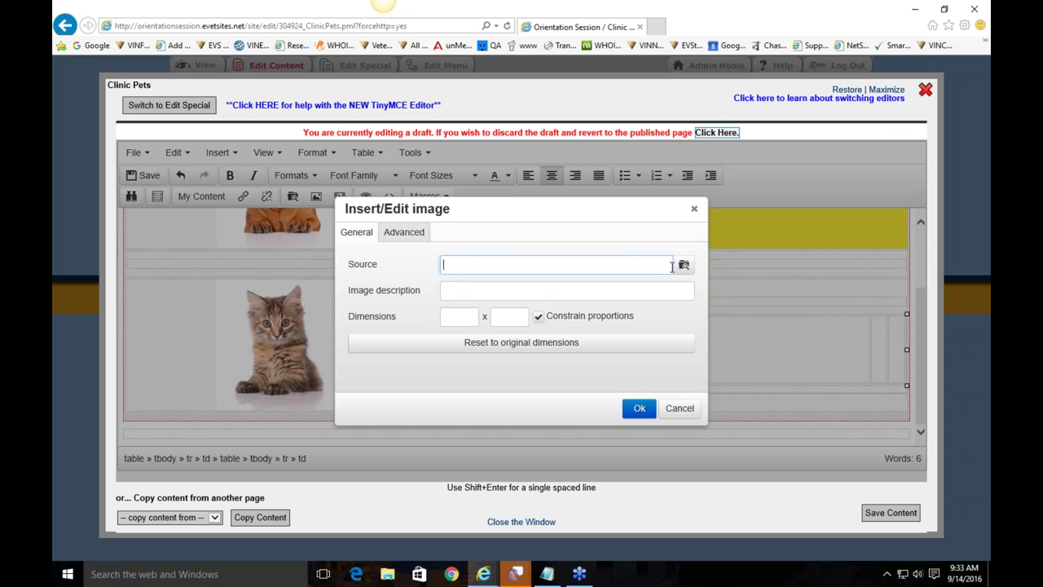
left_click(684, 264)
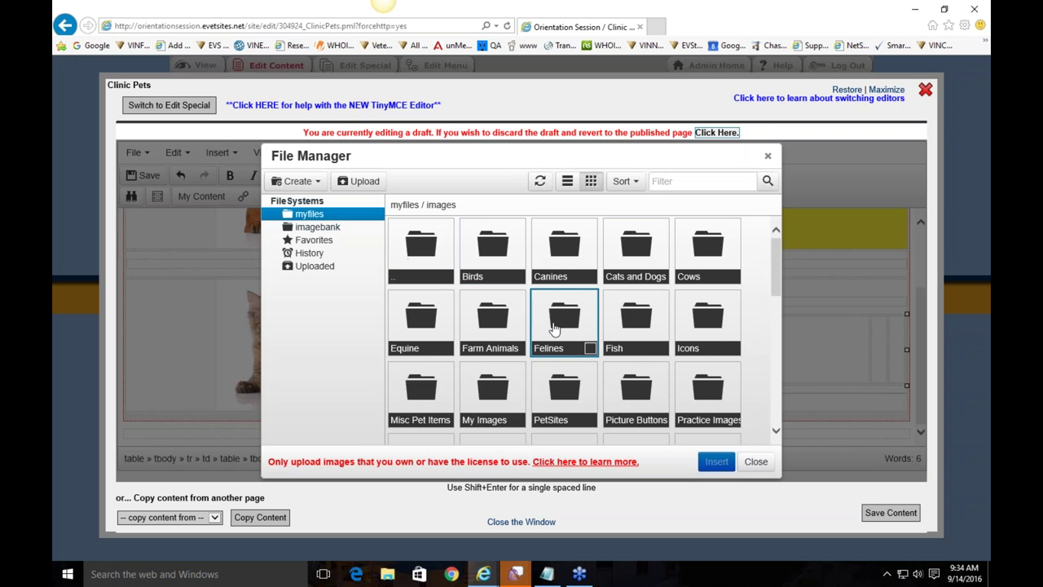
double_click(555, 330)
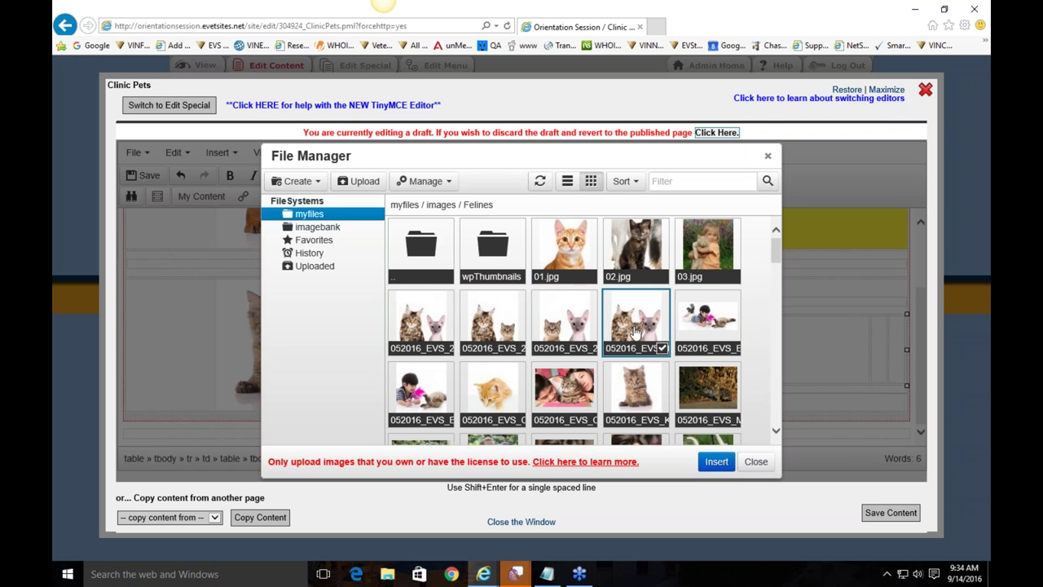
double_click(614, 329)
Set the second cell's picture to 200 x 200 with centered alignment and insert it
double_click(455, 316)
type("200")
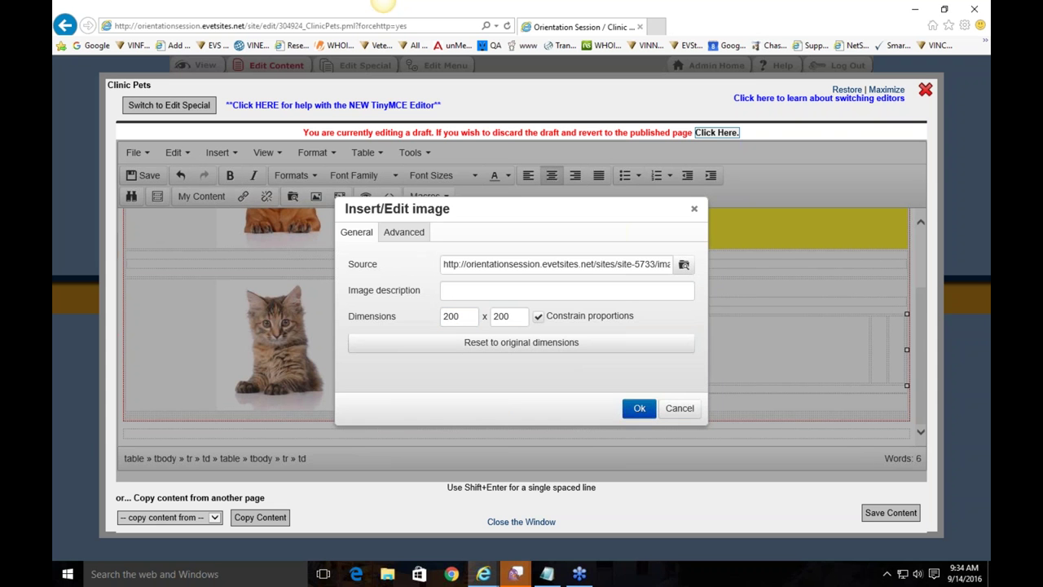
left_click(403, 231)
left_click(662, 342)
left_click(653, 402)
left_click(639, 408)
Choose 03.jpg from the Felines images folder as the picture for the nested table's third cell
left_click(821, 376)
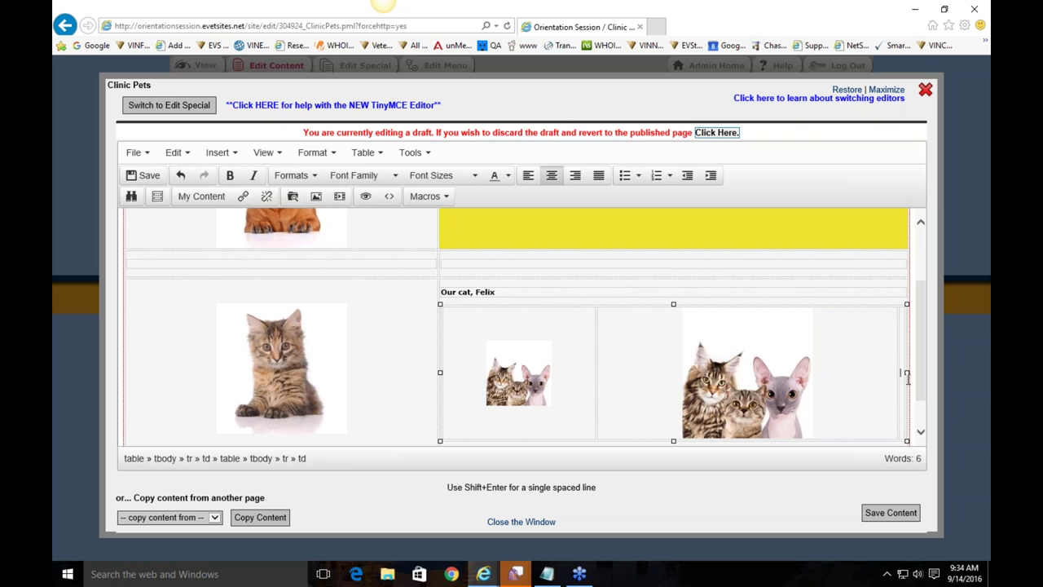
right_click(903, 375)
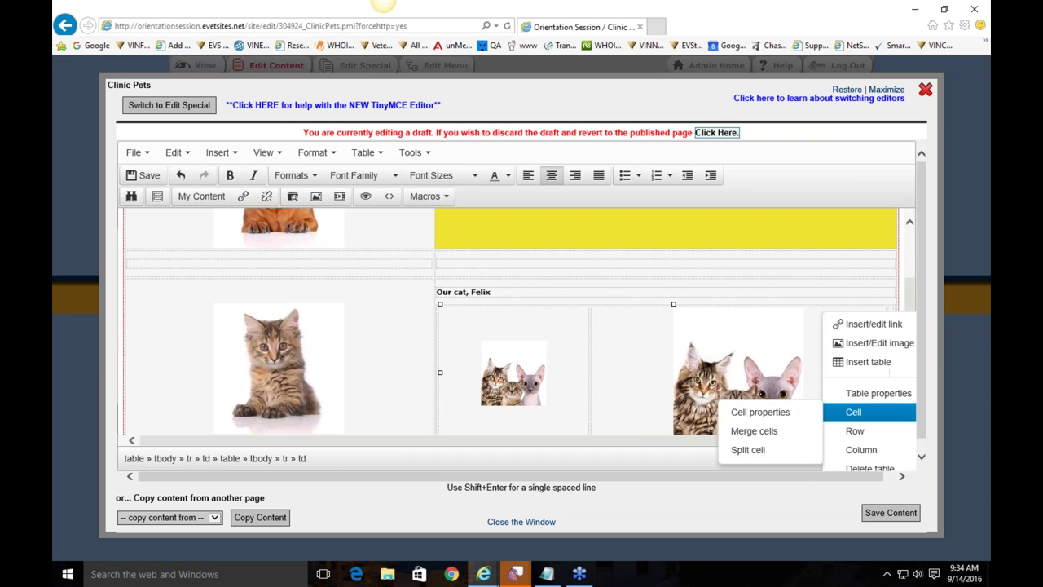
left_click(857, 343)
left_click(686, 263)
left_click(564, 322)
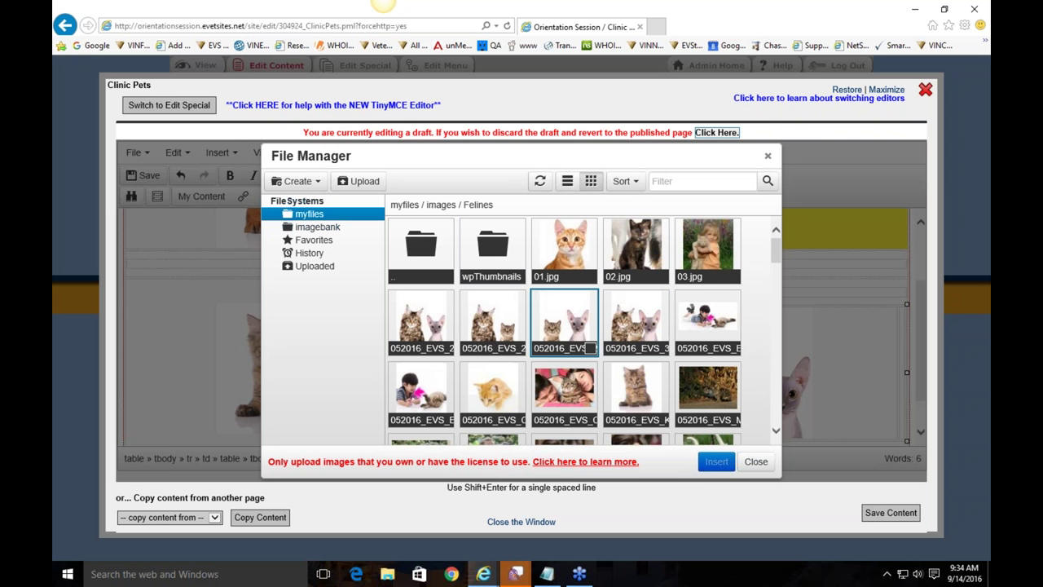
double_click(688, 258)
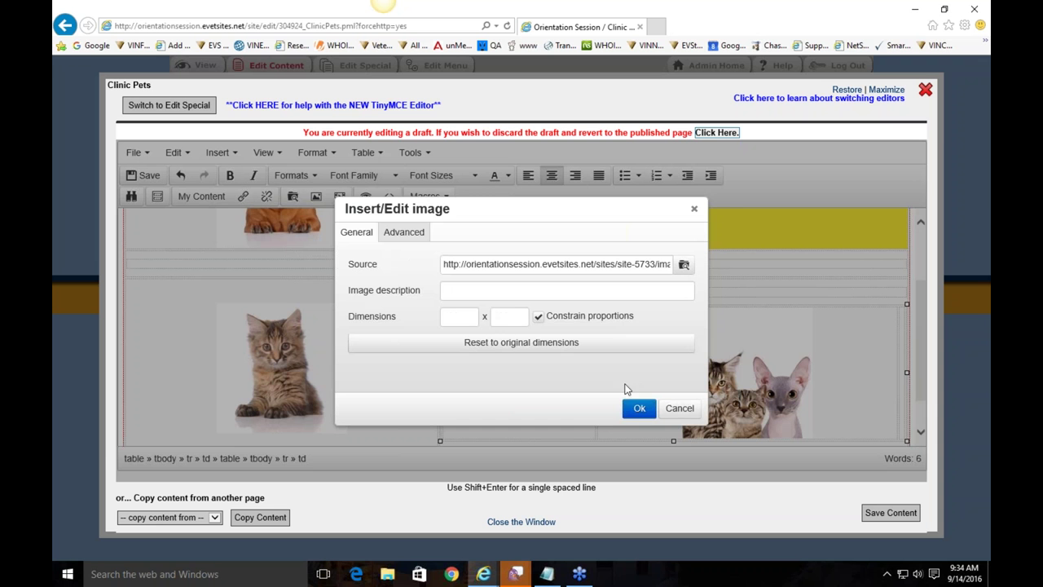
Set the 03.jpg picture's width to 200 with constrained proportions and centered alignment, and insert it into the third cell
double_click(466, 320)
type("200")
left_click(404, 233)
left_click(657, 346)
left_click(646, 403)
left_click(640, 408)
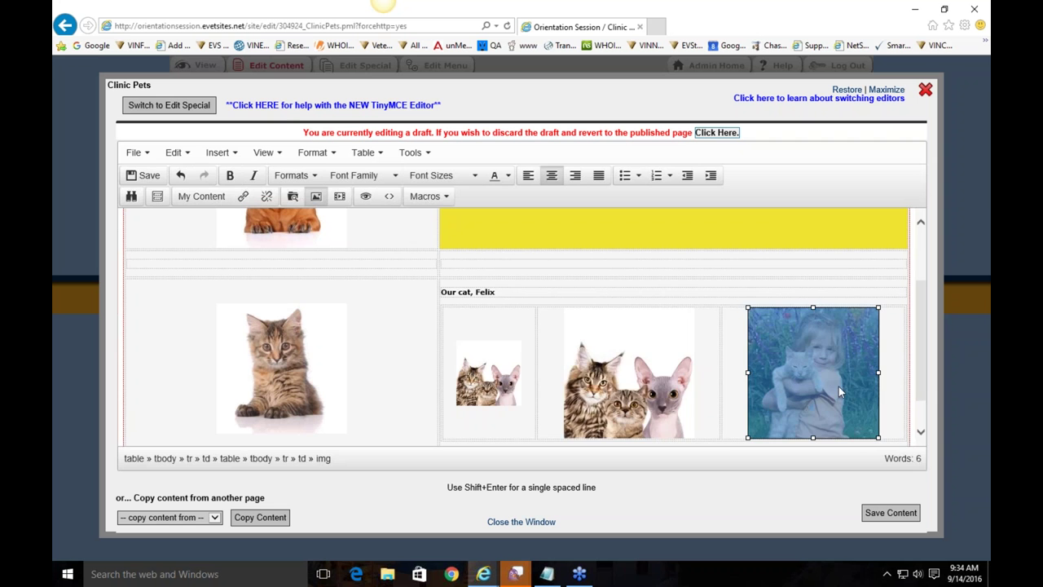
Save the Clinic Pets content and review the nested row of pictures on the published page
left_click(724, 340)
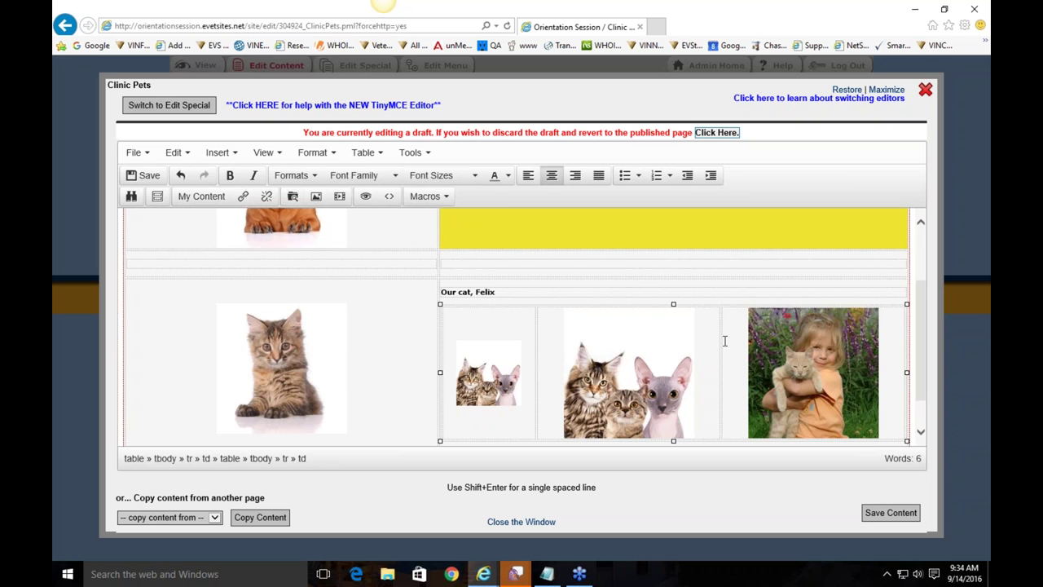
scroll(356, 323, "up", 1)
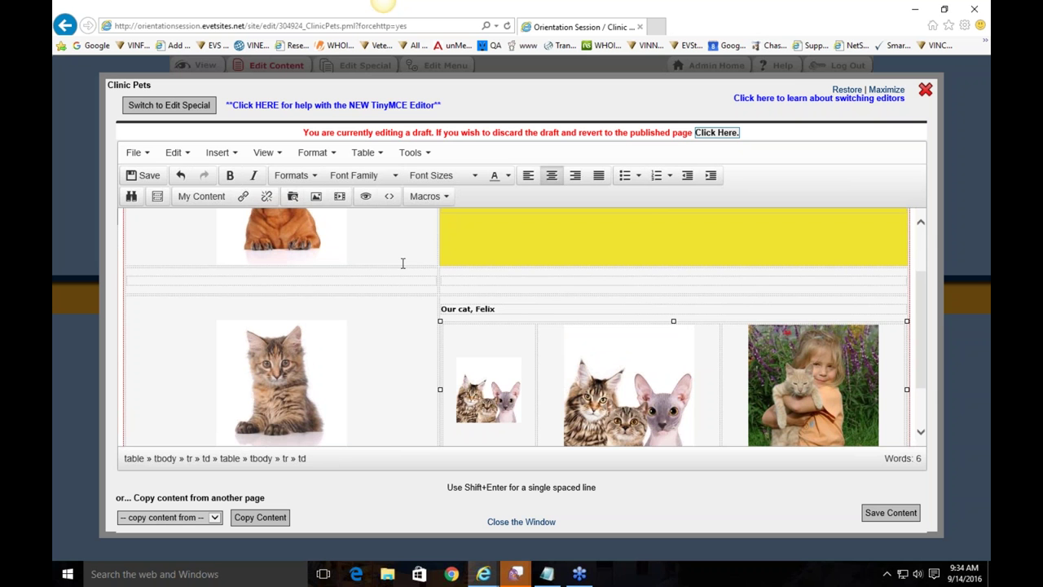
scroll(386, 344, "down", 3)
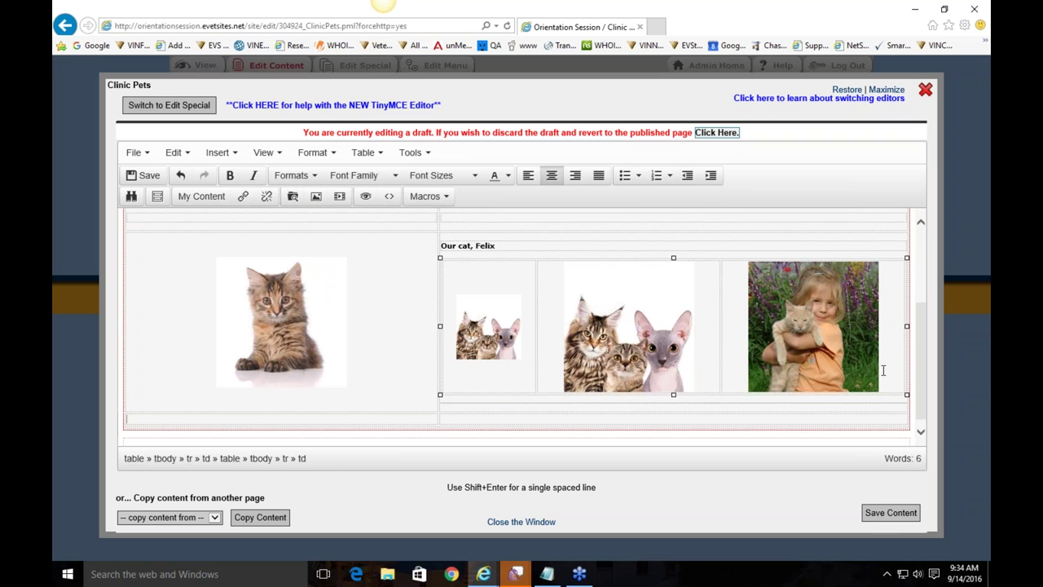
left_click(891, 511)
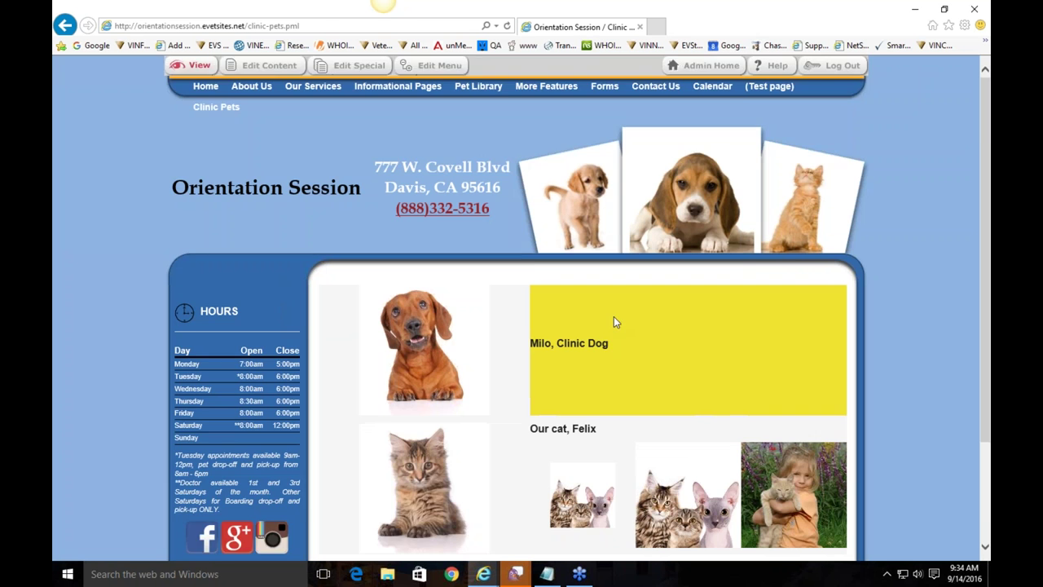
scroll(610, 310, "down", 2)
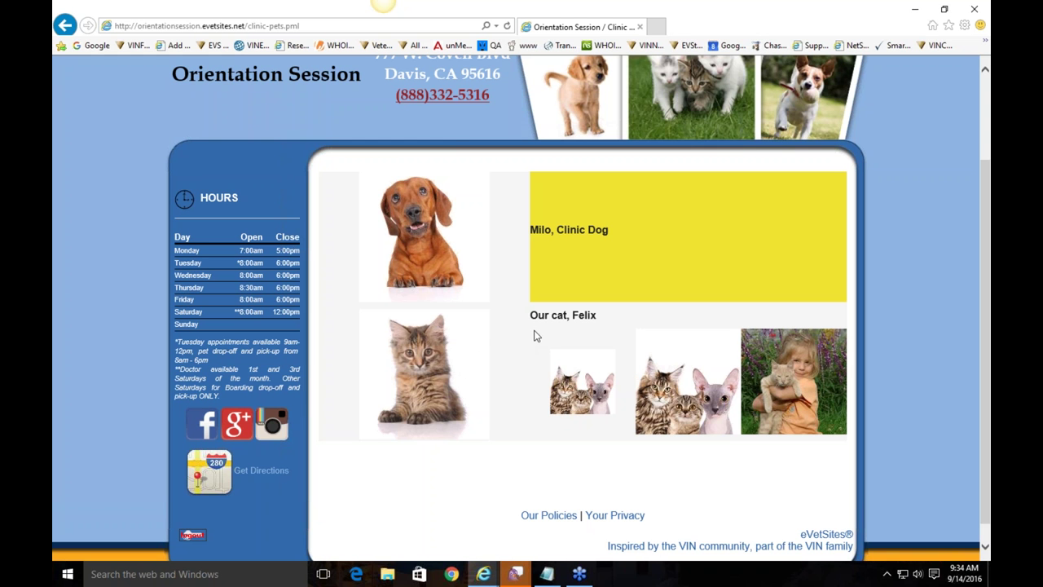
scroll(526, 185, "up", 3)
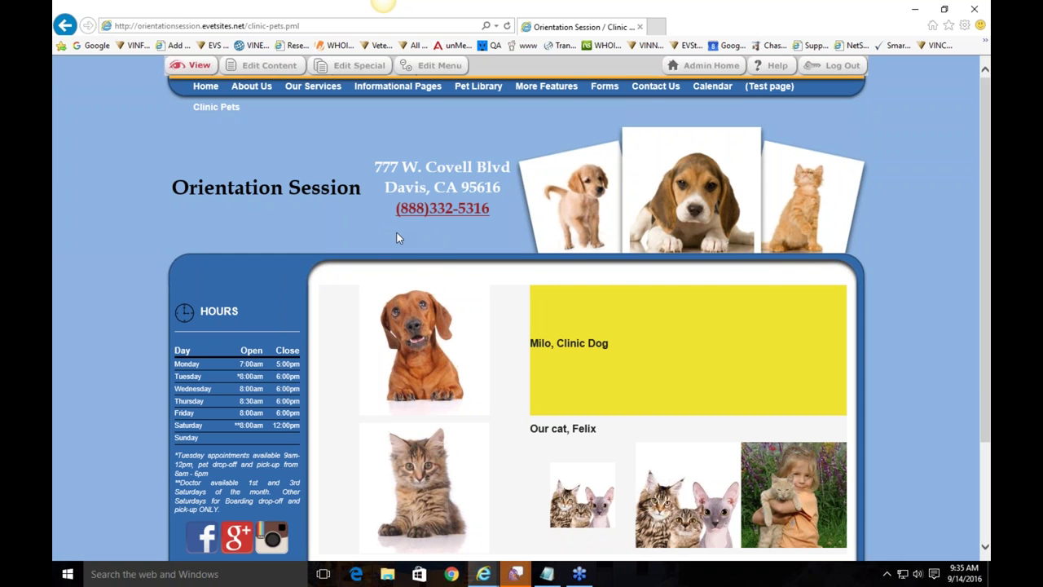
scroll(449, 351, "down", 3)
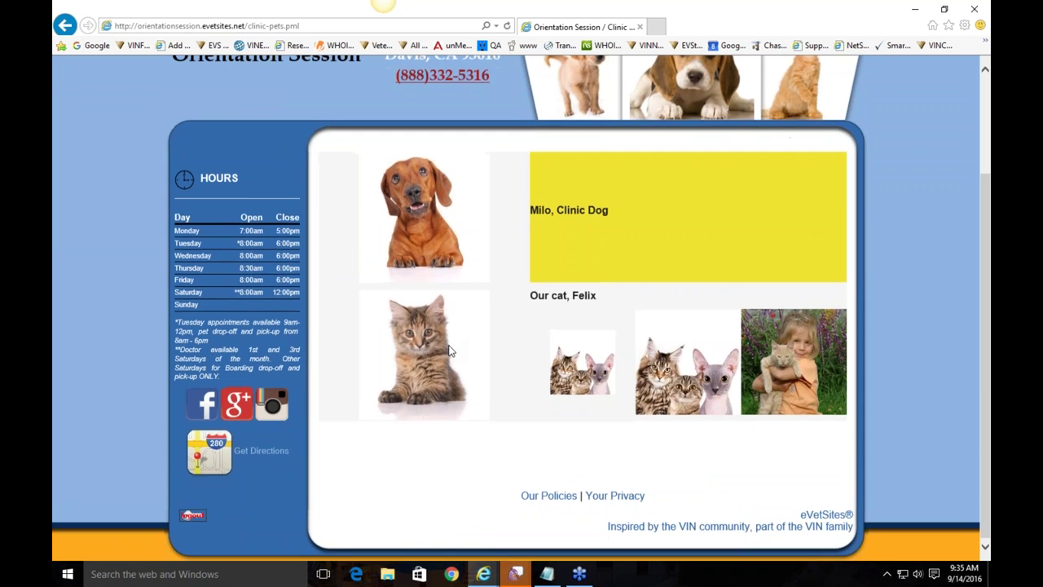
scroll(449, 351, "up", 3)
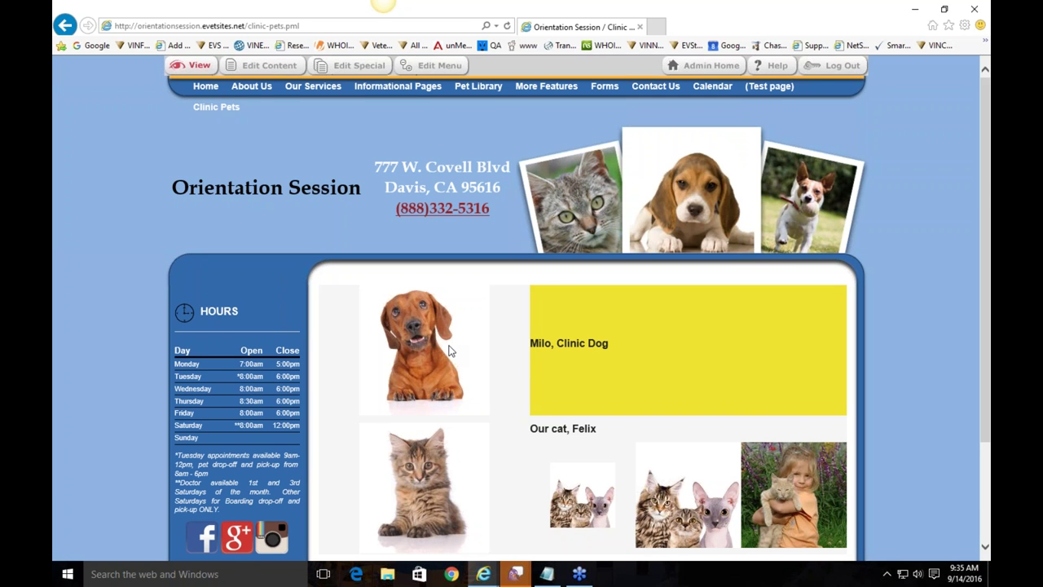
Open the Poisonous Plants page under Informational Pages and open its content for editing
mouse_move(397, 87)
left_click(399, 134)
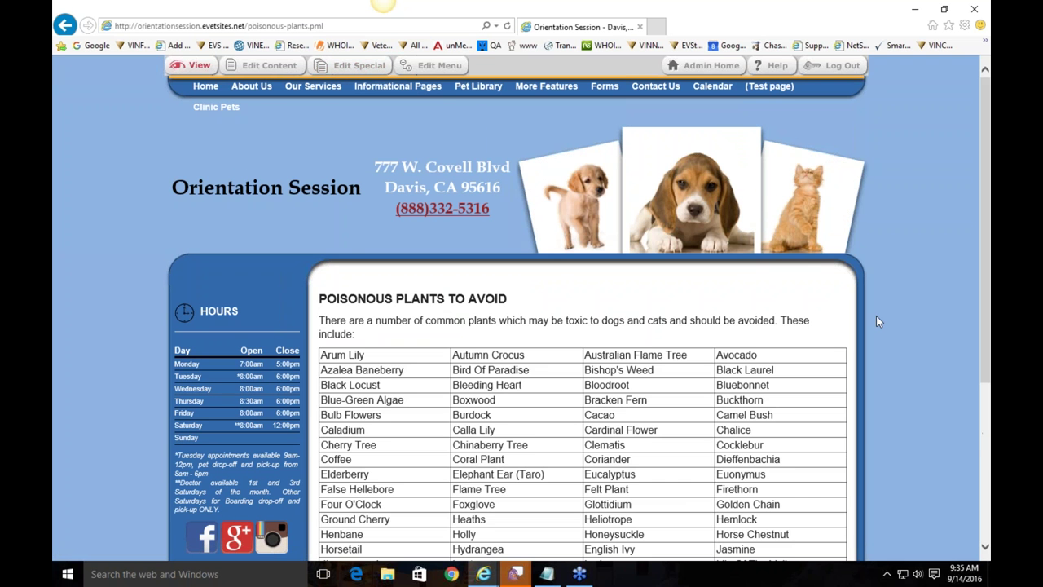
scroll(876, 317, "down", 5)
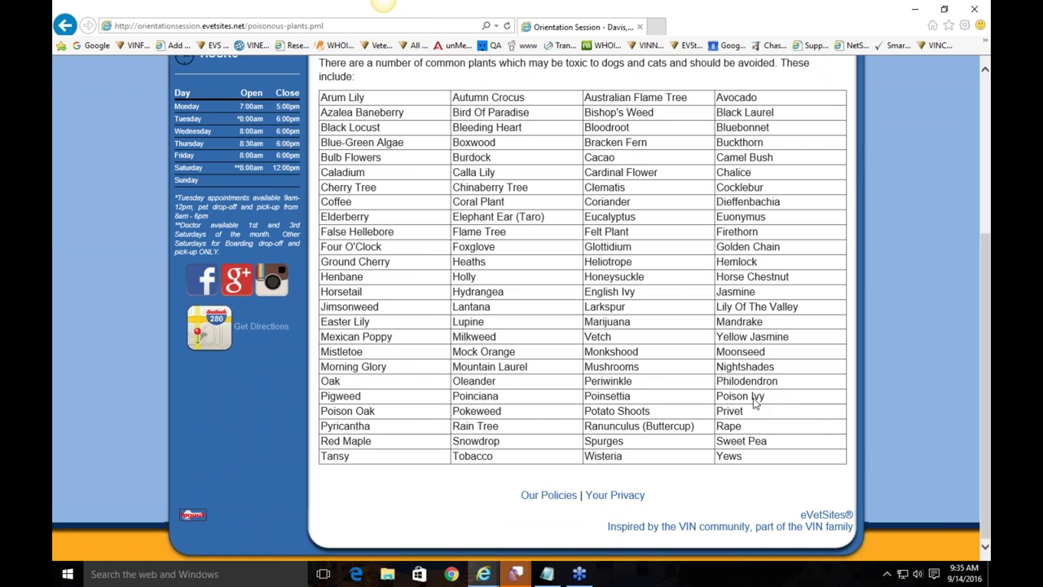
key("F5")
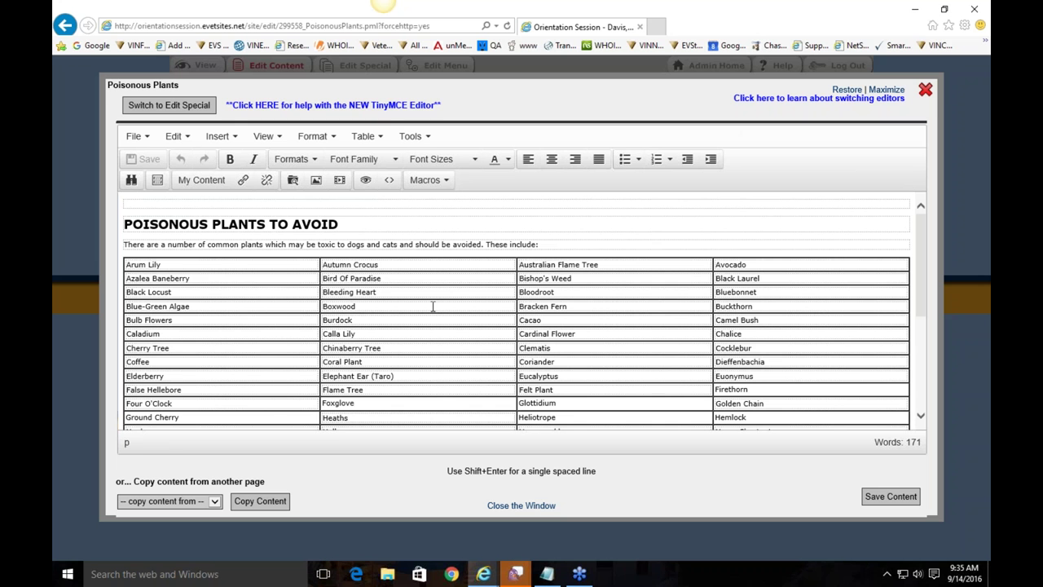
Insert an empty row after the last row of the poisonous plants table, and close the editor without saving the content
left_click(433, 305)
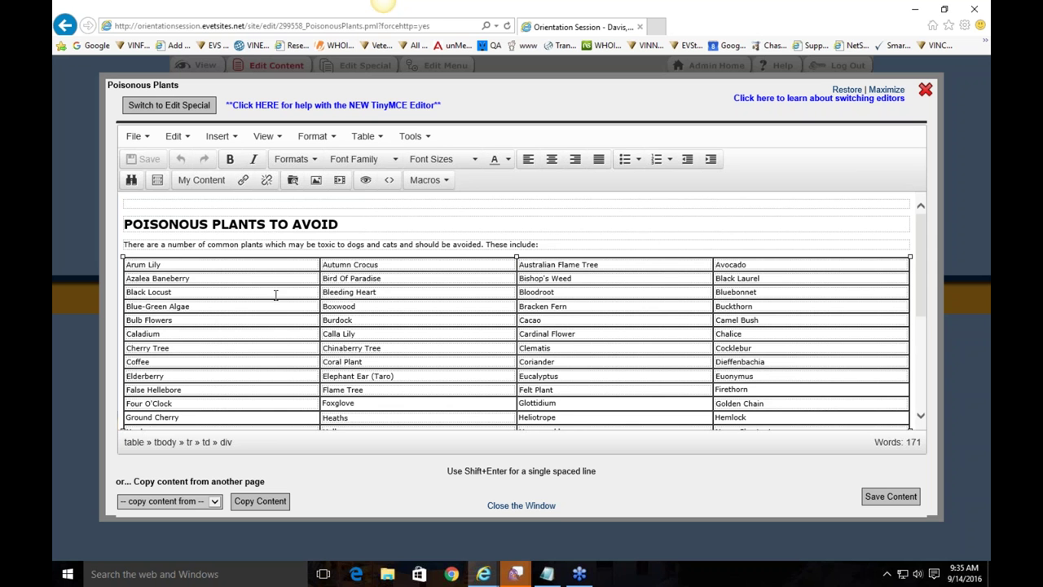
scroll(253, 352, "down", 1)
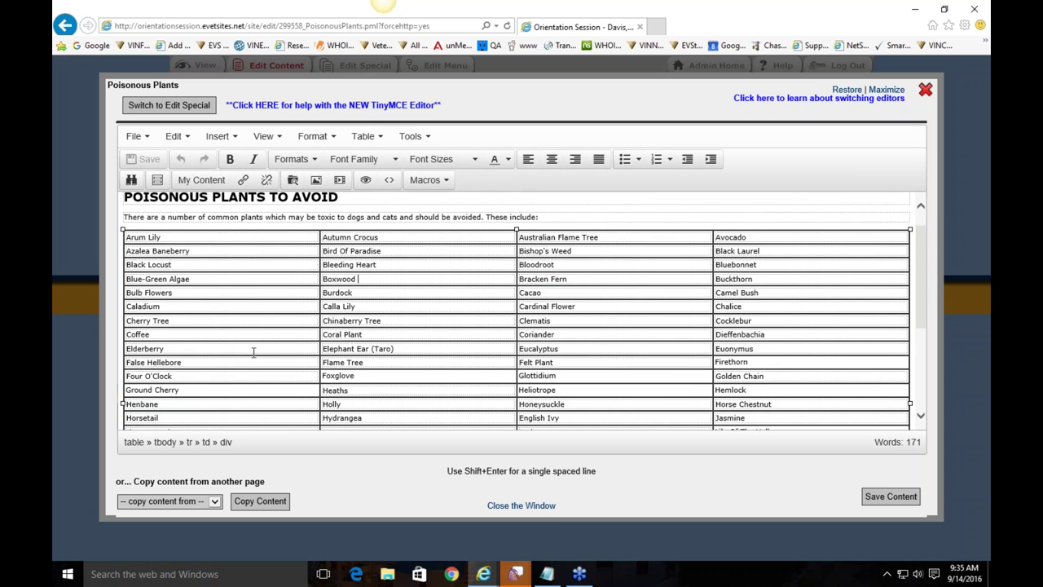
scroll(827, 277, "down", 5)
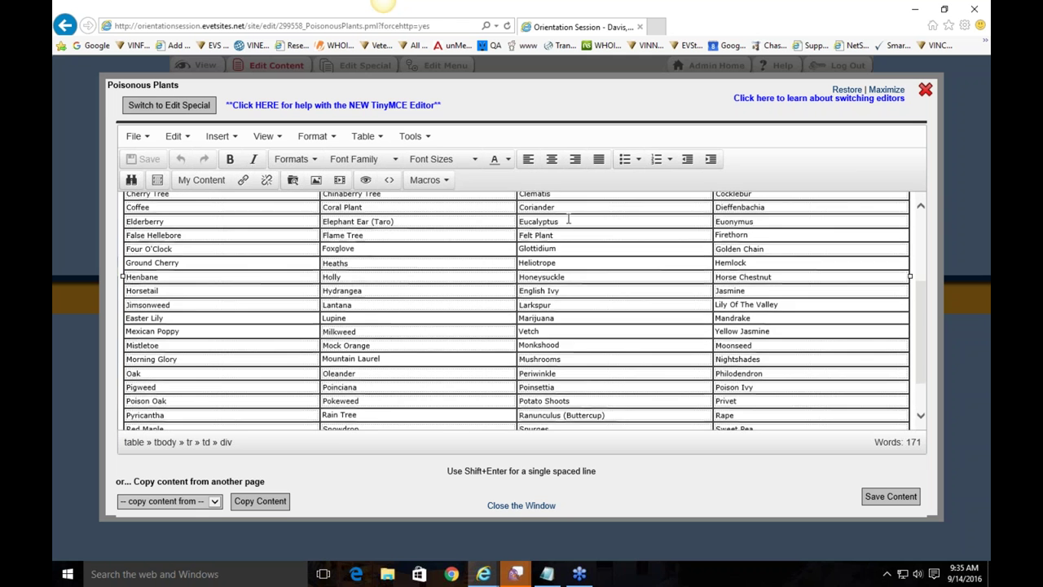
scroll(585, 282, "up", 6)
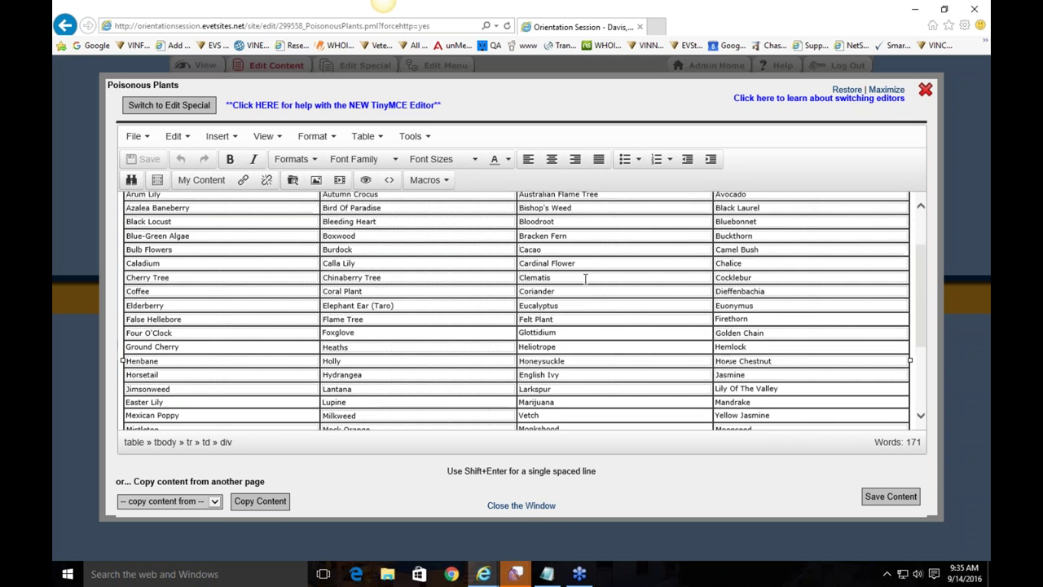
scroll(586, 279, "down", 5)
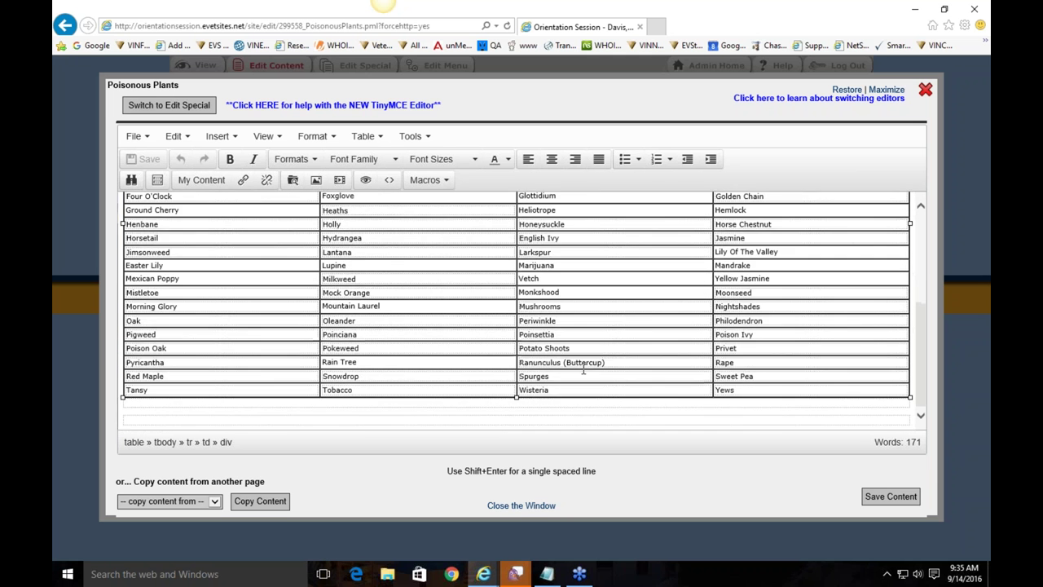
left_click(797, 393)
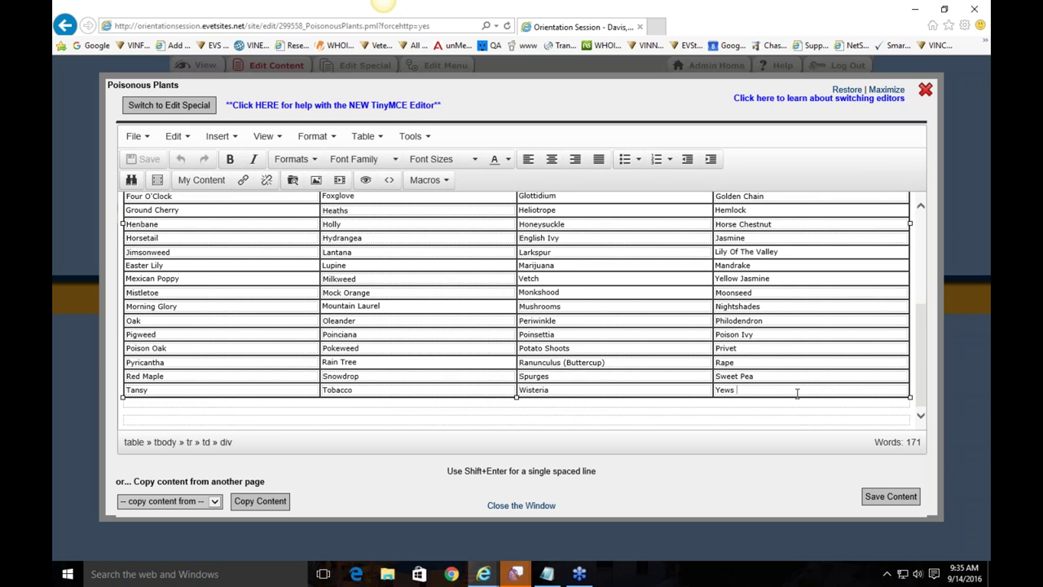
right_click(798, 390)
mouse_move(846, 419)
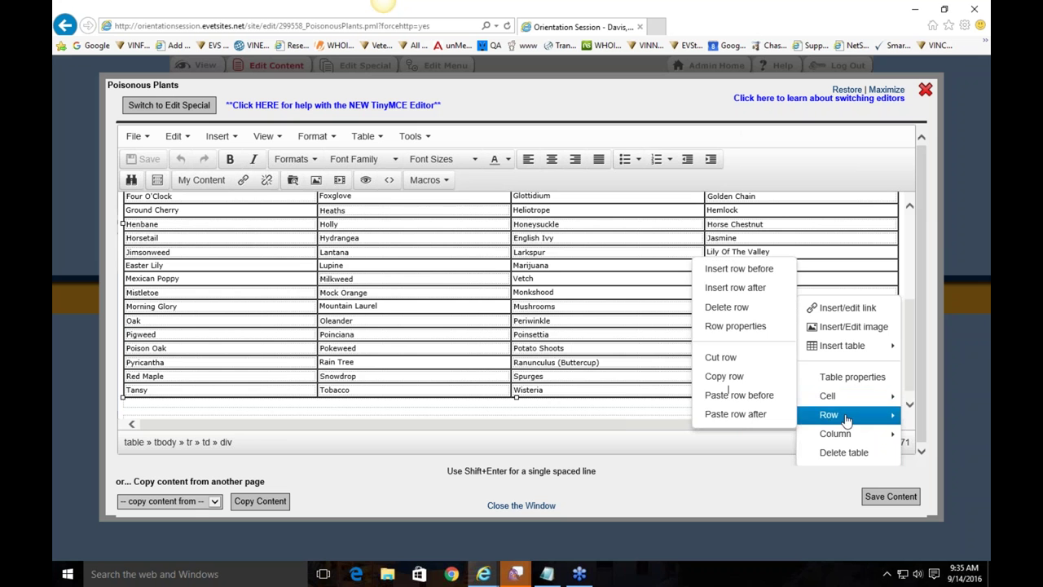
left_click(733, 287)
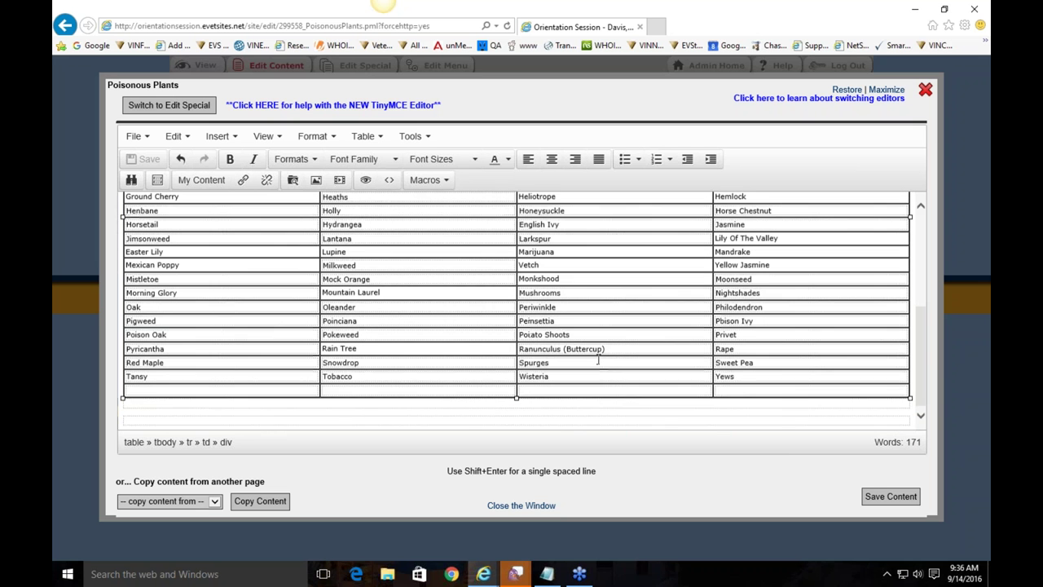
left_click(413, 389)
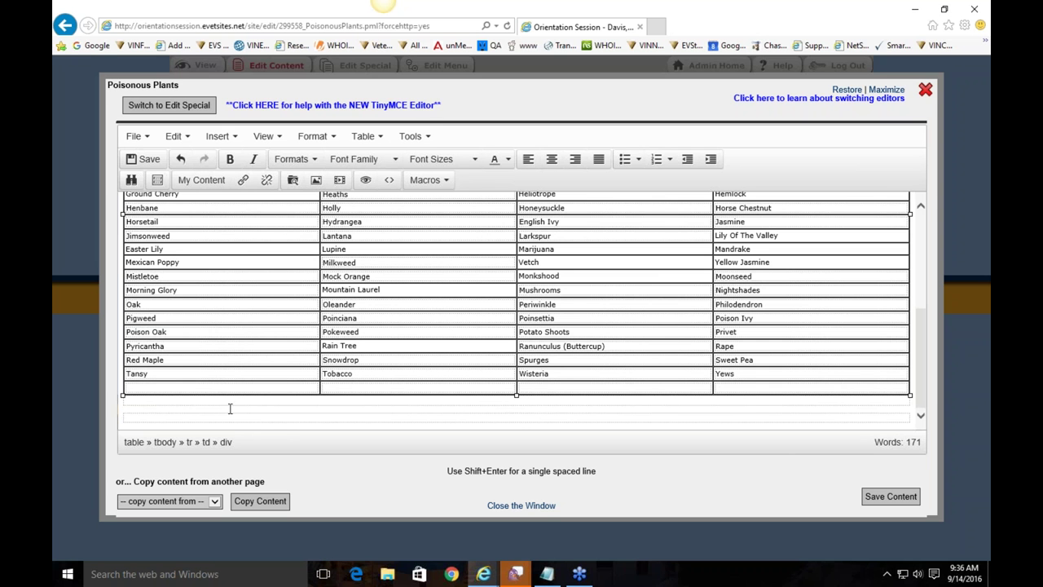
left_click(381, 388)
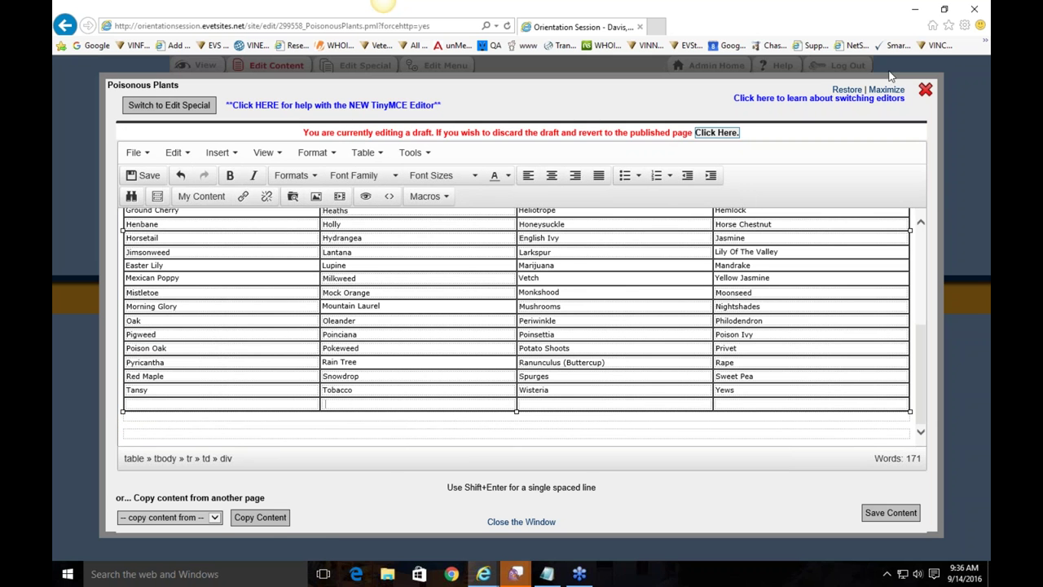
left_click(925, 90)
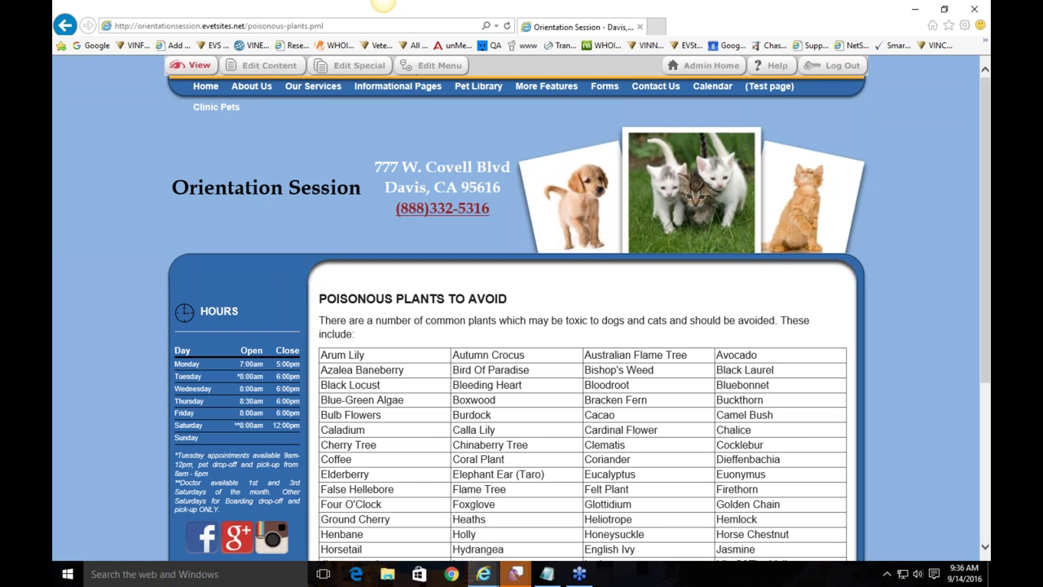
key("alt+Tab")
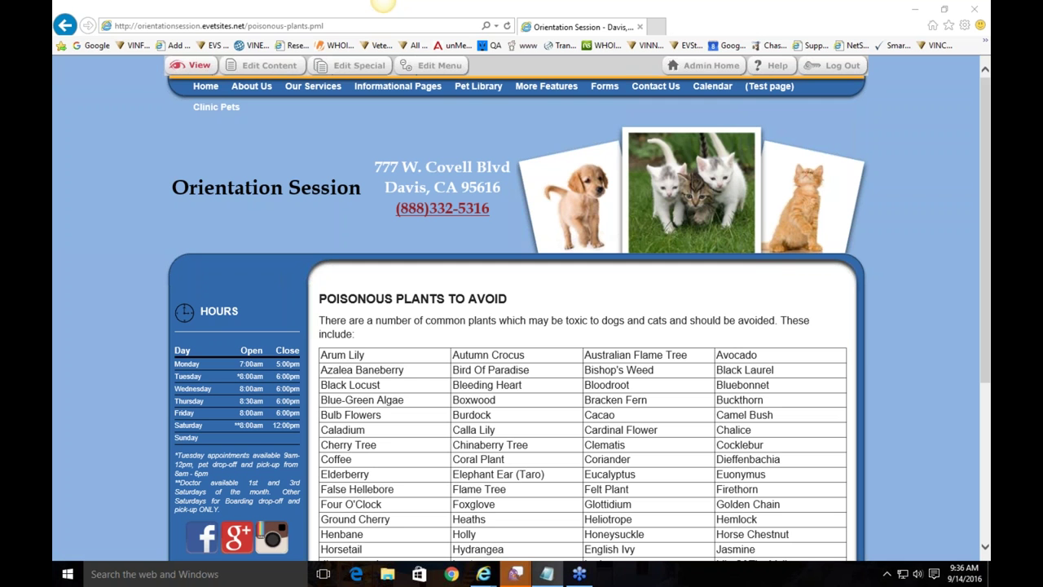
key("alt+Tab")
type("http://www.lakelineanimalcare.com/")
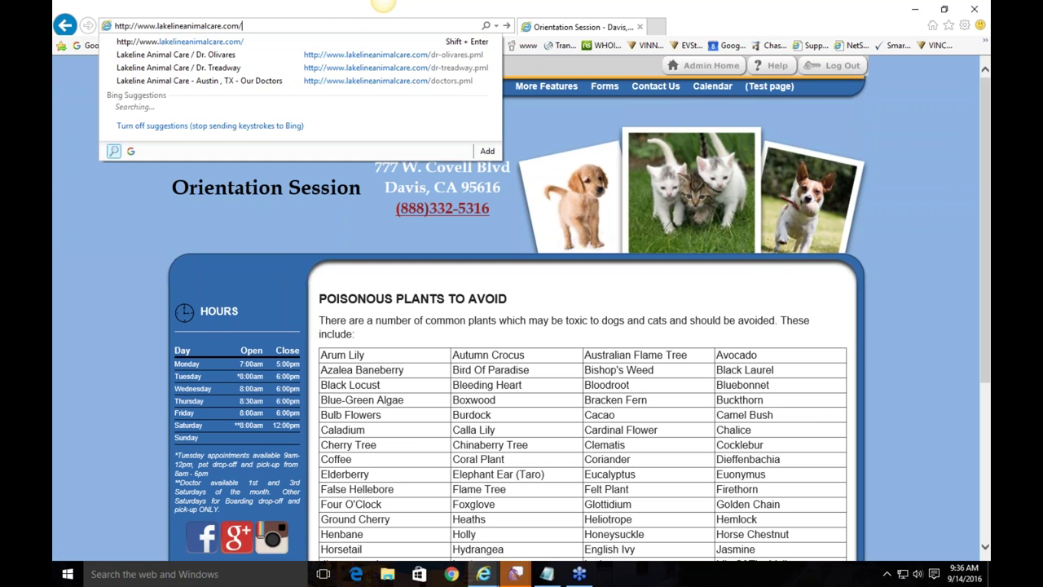
key("Return")
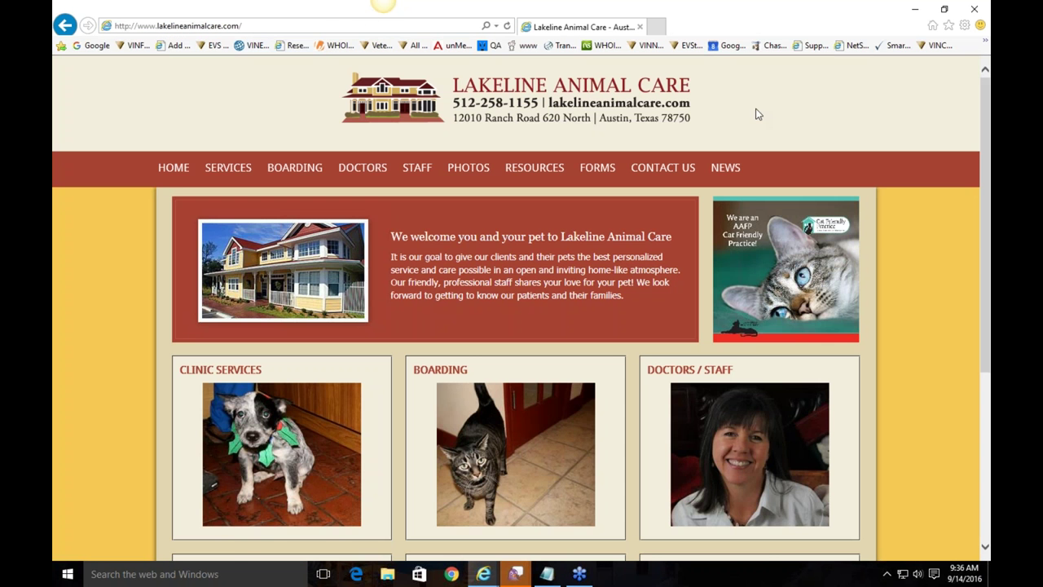
scroll(897, 233, "down", 3)
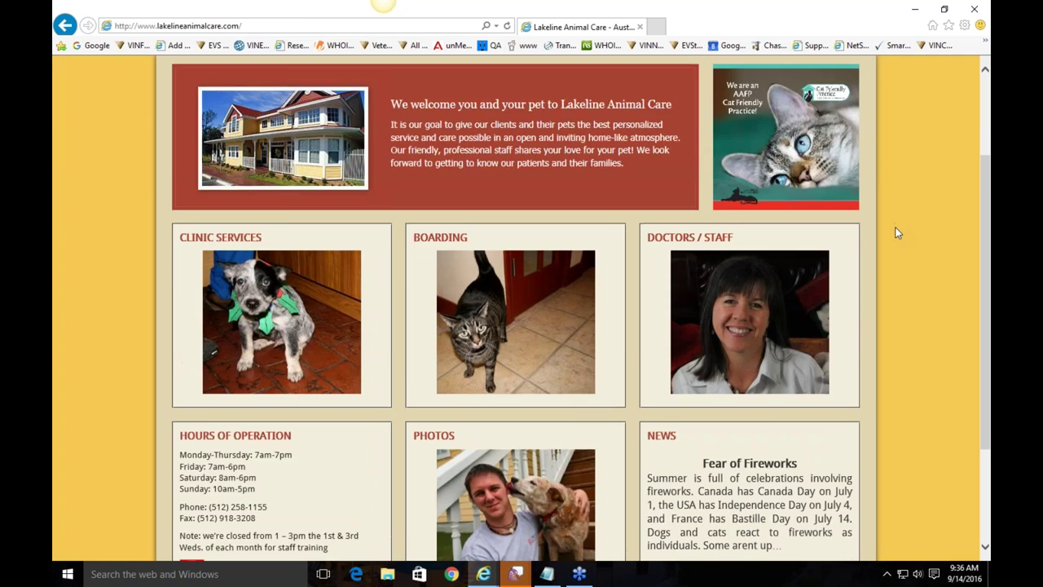
scroll(898, 233, "up", 3)
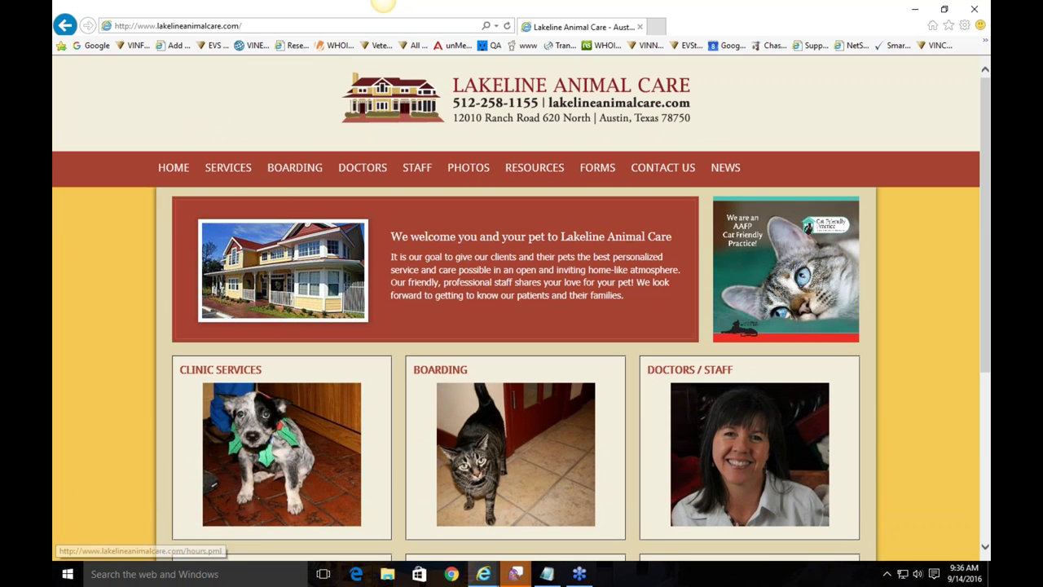
scroll(876, 344, "down", 5)
scroll(872, 349, "up", 1)
scroll(872, 244, "down", 1)
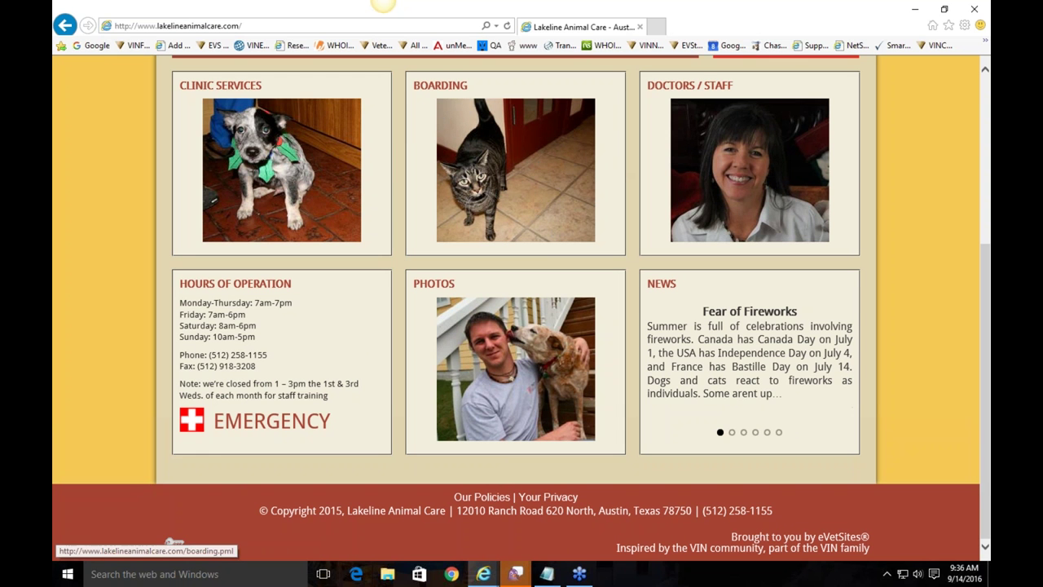
scroll(913, 246, "up", 4)
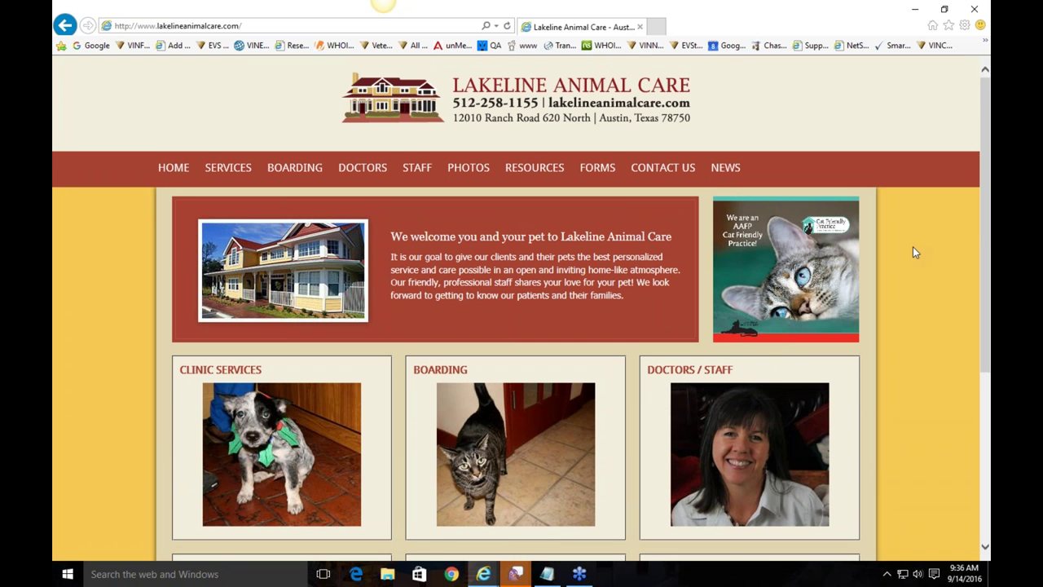
scroll(913, 248, "down", 2)
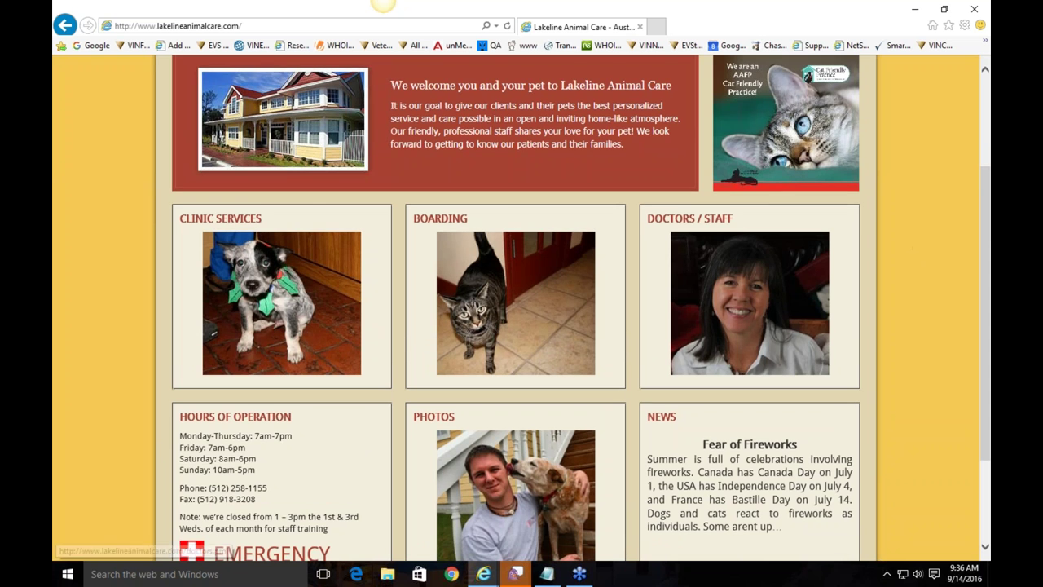
scroll(921, 261, "down", 2)
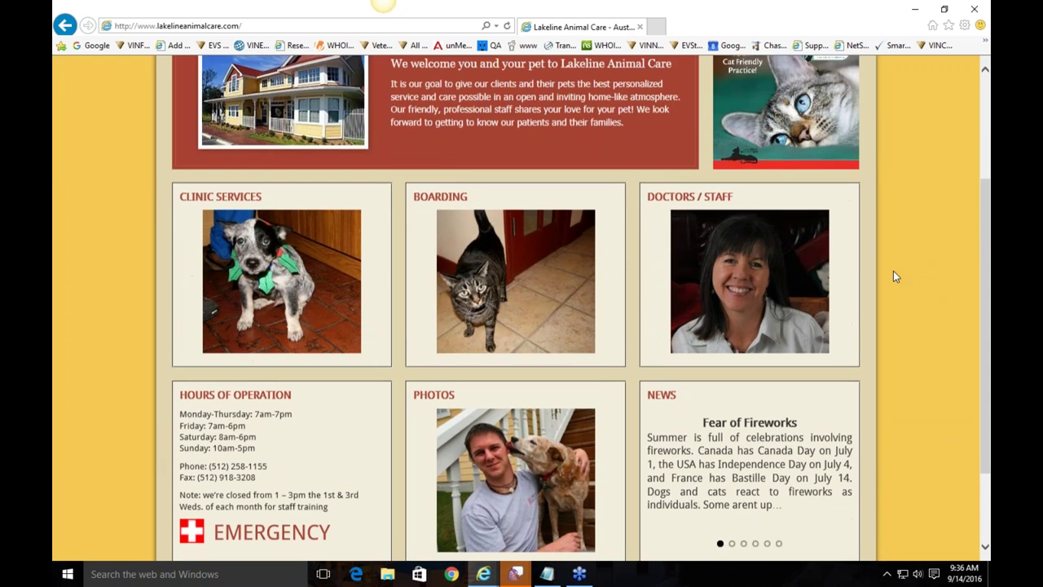
scroll(894, 269, "up", 4)
key("alt+Tab")
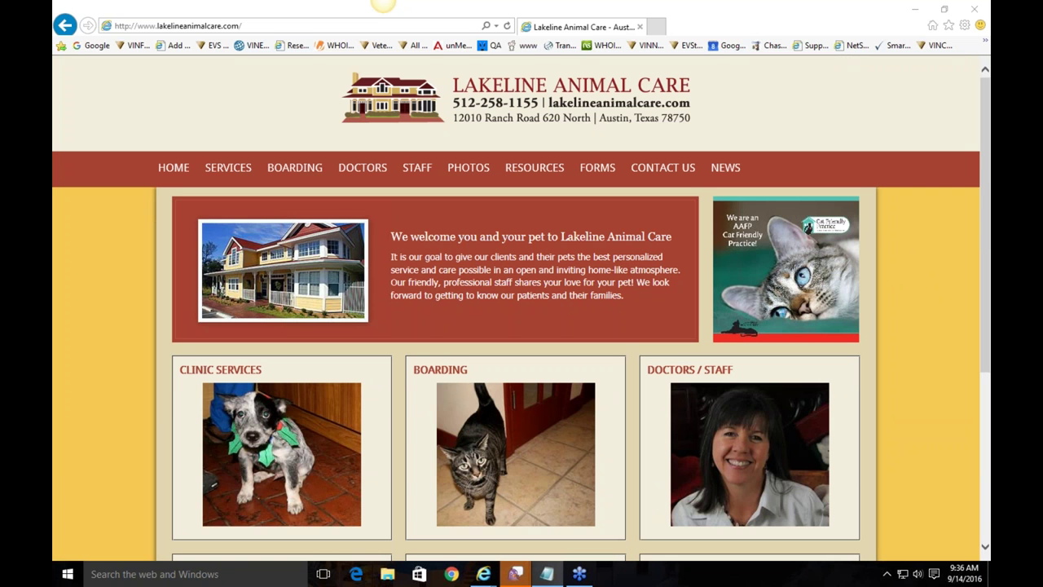
left_click(269, 27)
type("http://www.pethospitalgranbury.com/")
key("Return")
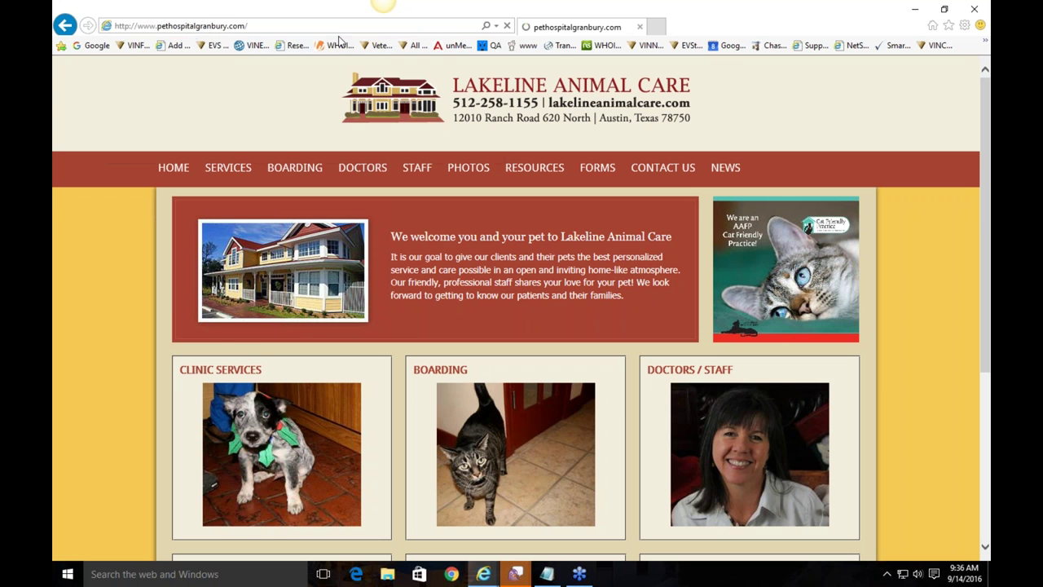
scroll(945, 334, "down", 1)
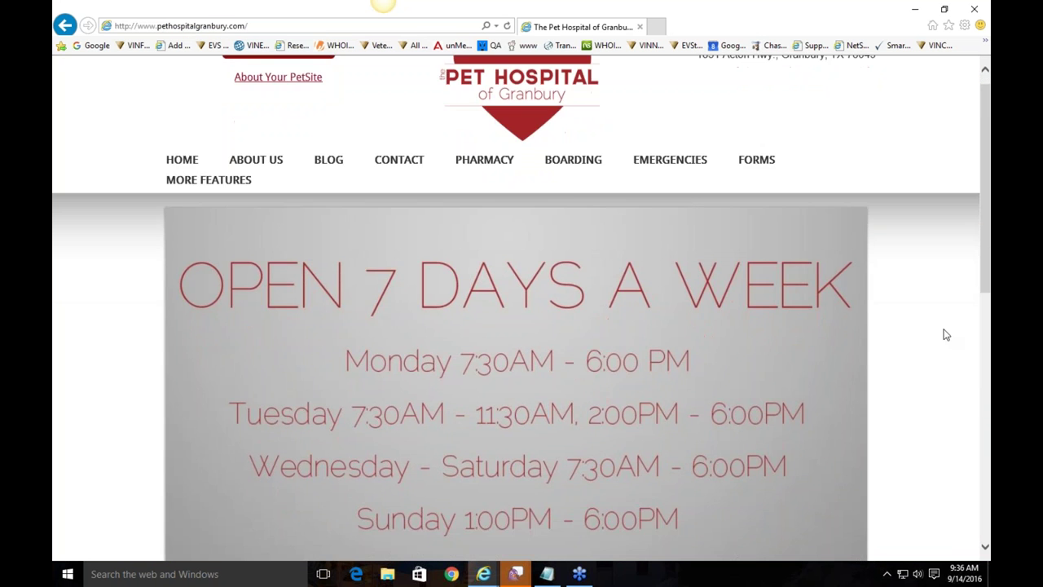
scroll(945, 335, "down", 7)
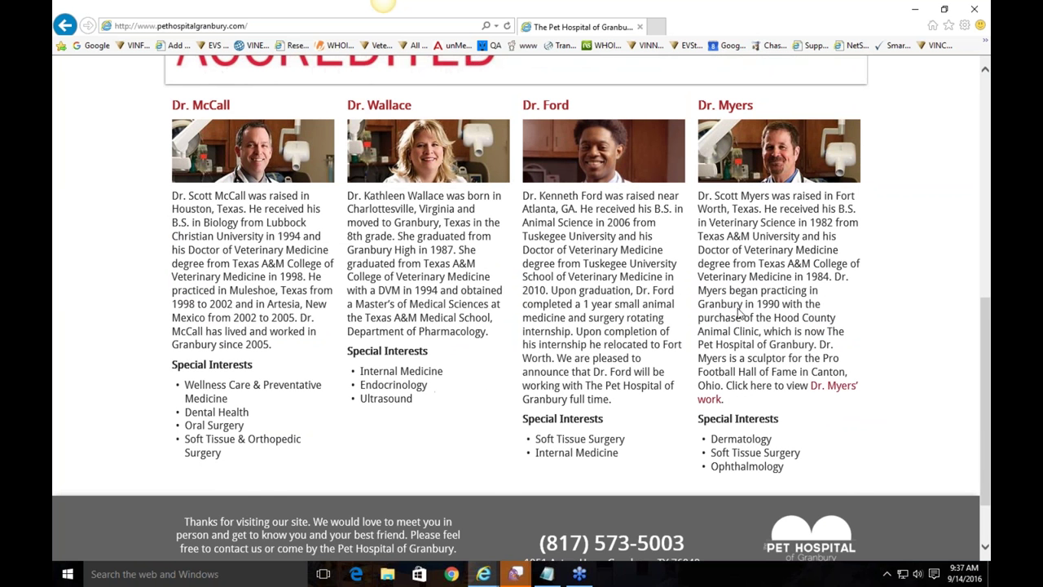
scroll(737, 320, "up", 7)
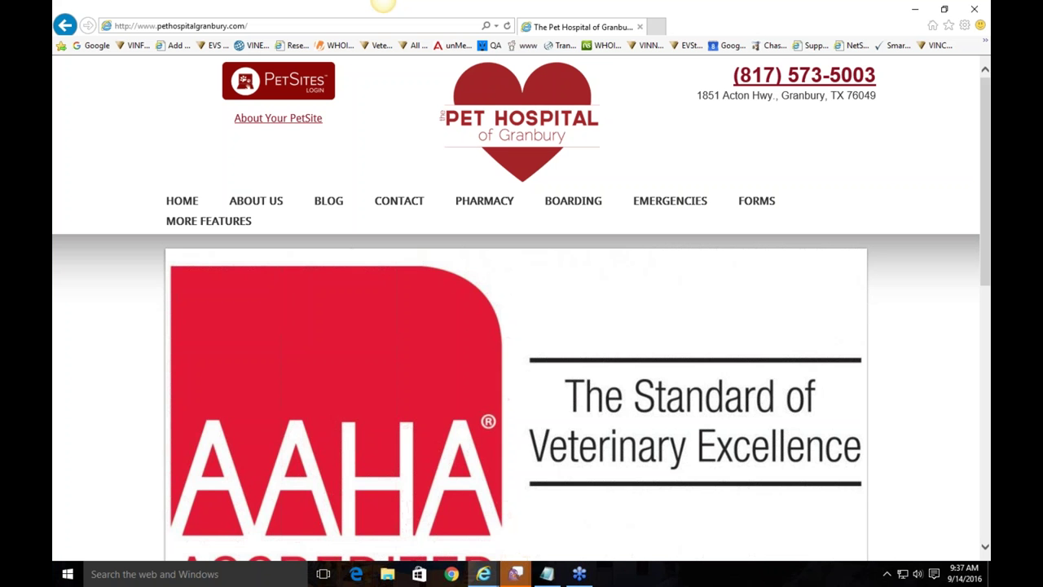
key("alt+Tab")
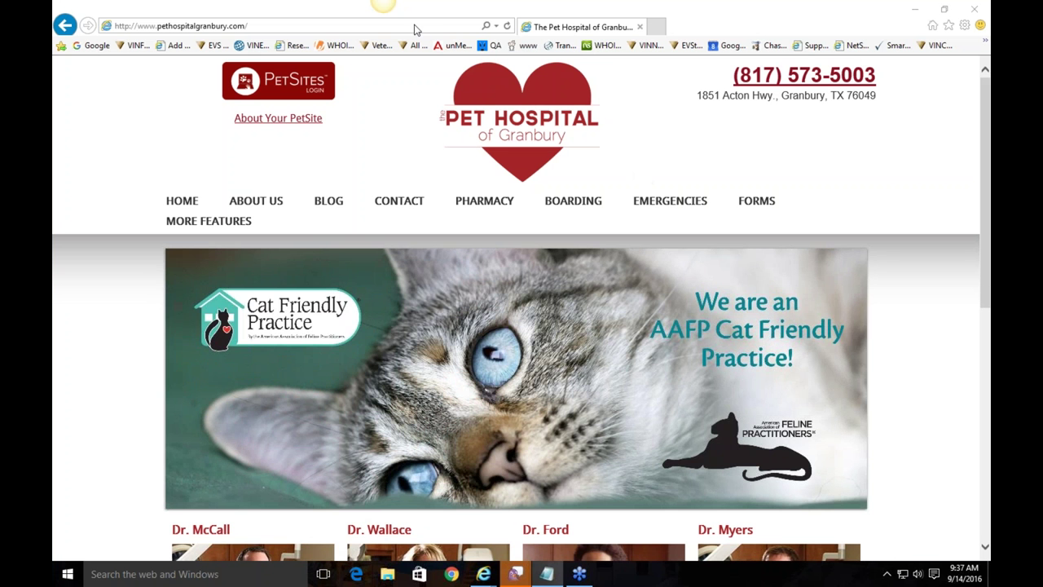
left_click(415, 26)
type("http://tri-cityanimalclinic.com/")
key("Return")
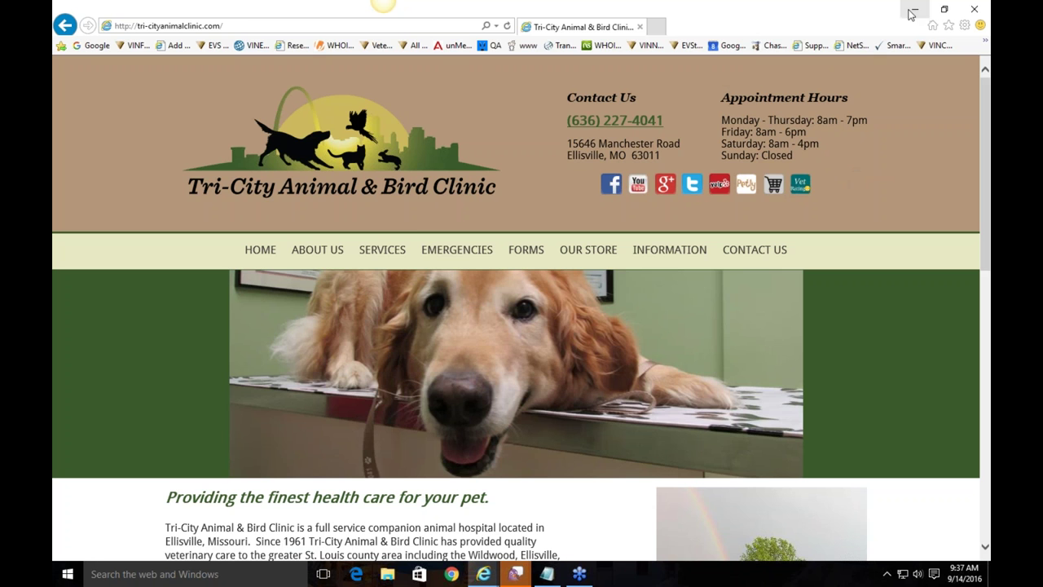
Narrow the browser window to examine the Tri-City site's mobile layout, and maximize it again
left_click(944, 9)
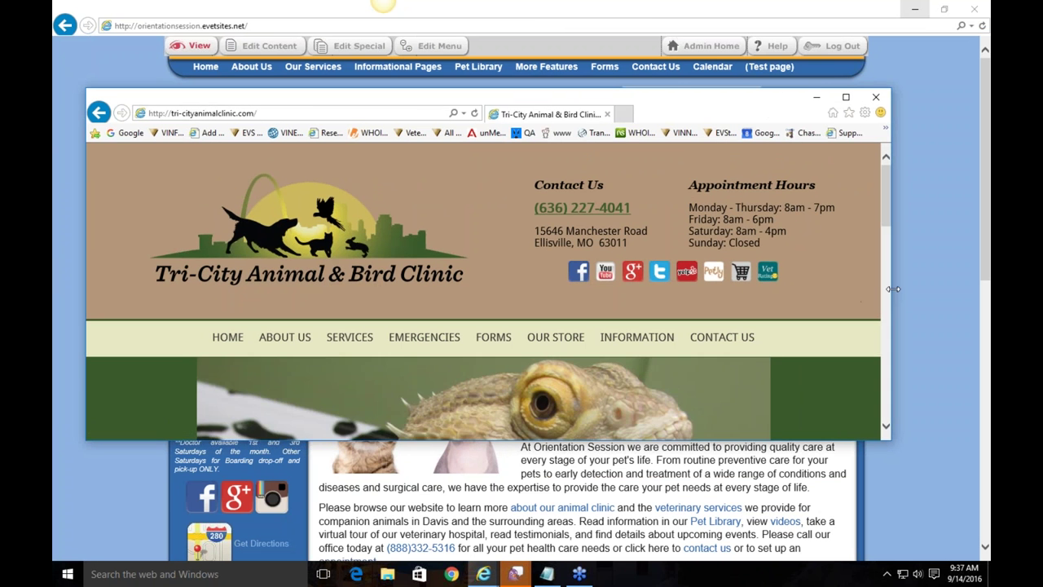
left_click_drag(821, 276, 425, 275)
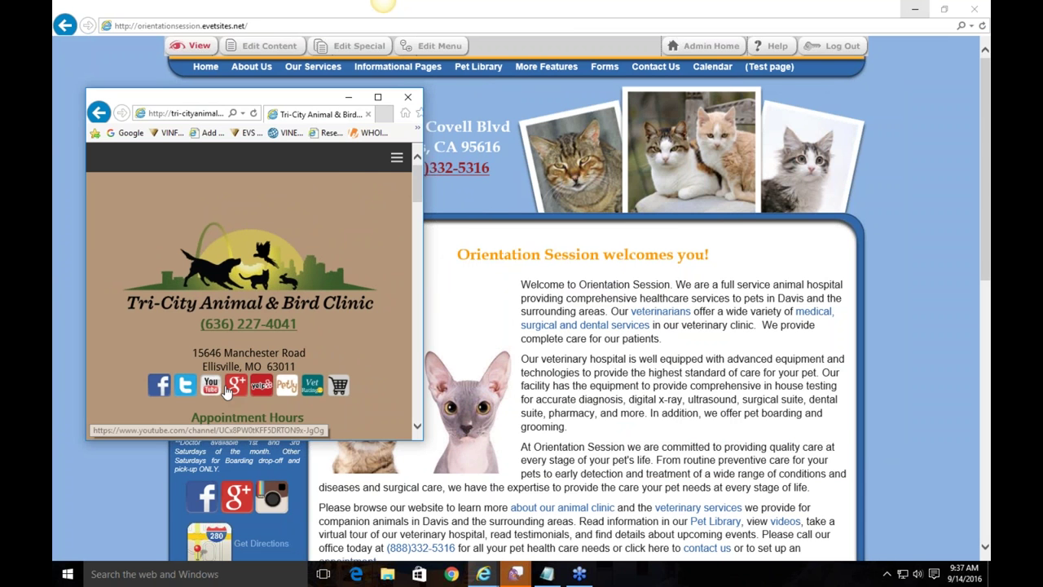
scroll(381, 357, "down", 2)
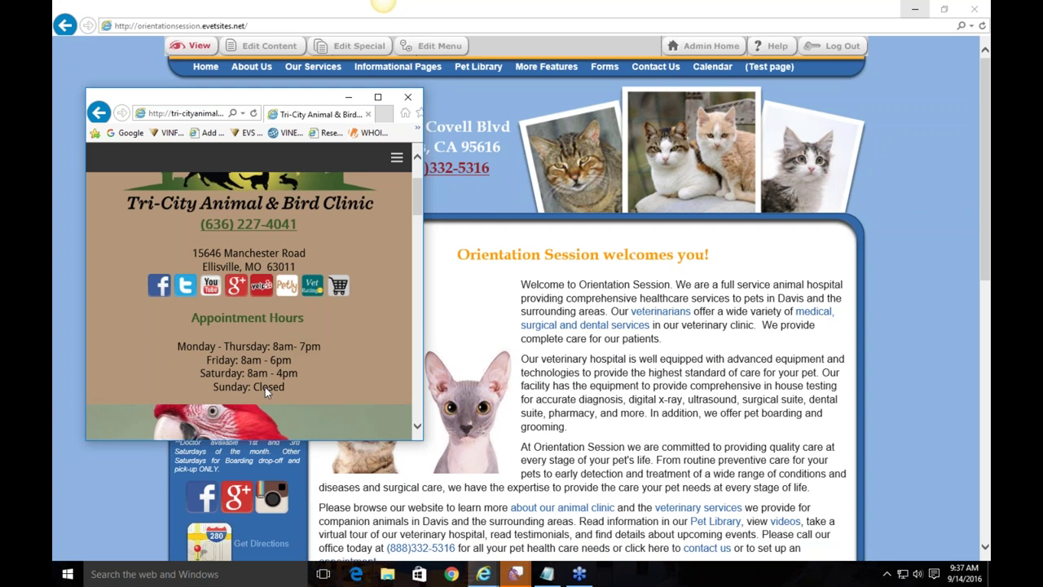
scroll(339, 348, "up", 2)
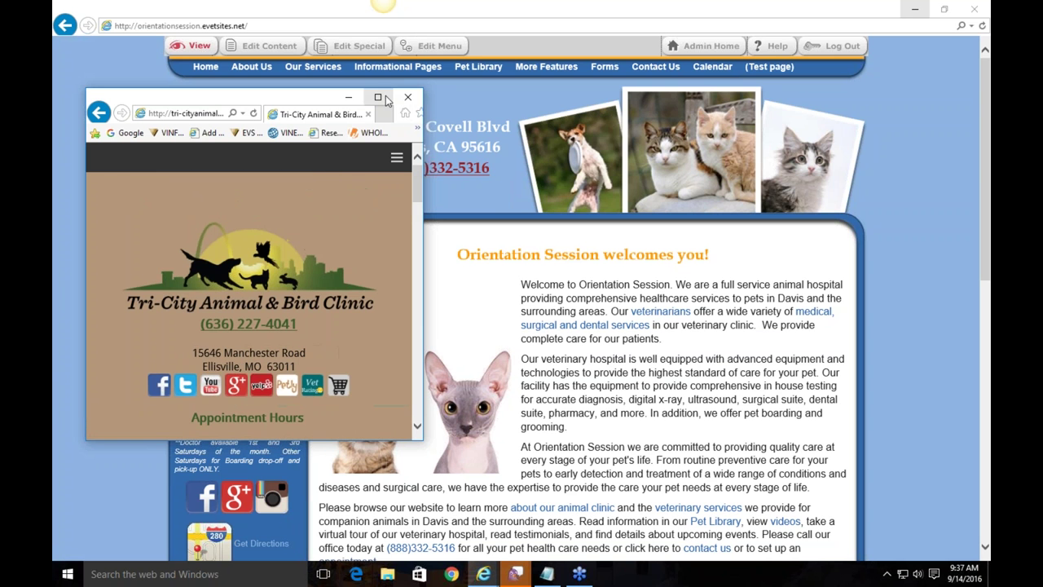
left_click(379, 98)
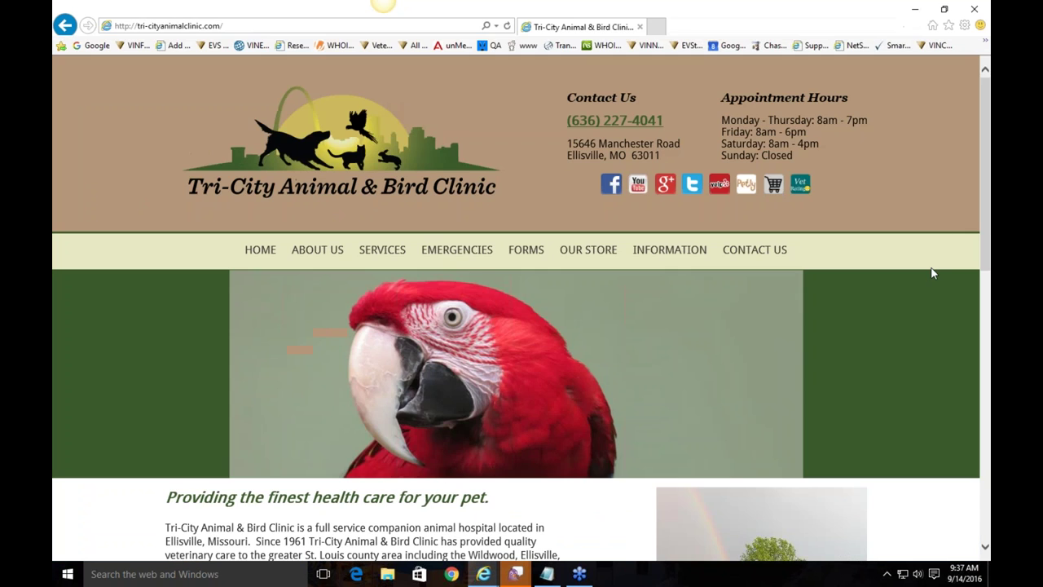
Examine the text, picture and article layout on the Tri-City home page, and close that browser window
scroll(904, 340, "down", 3)
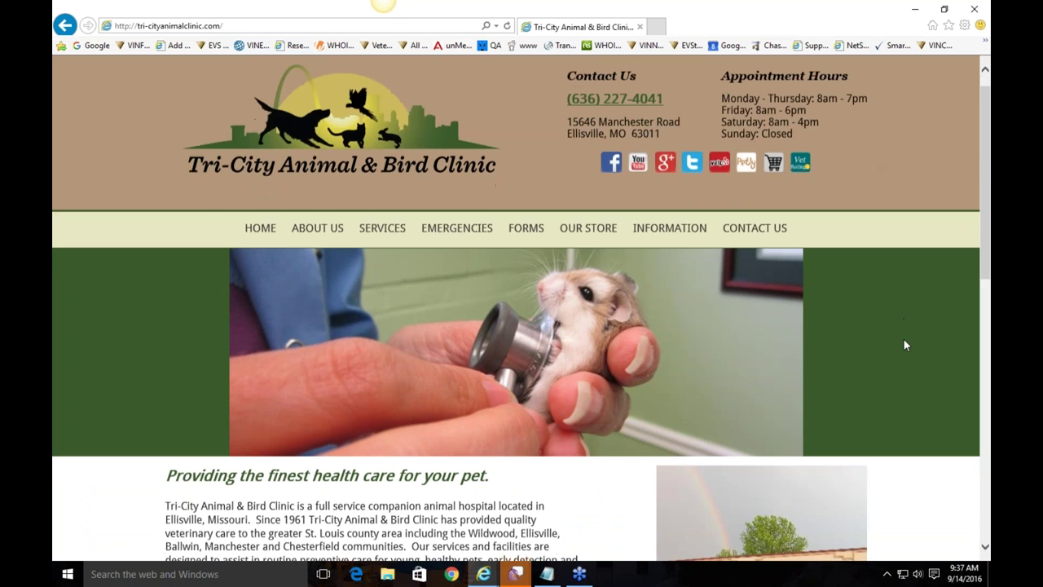
scroll(903, 346, "down", 2)
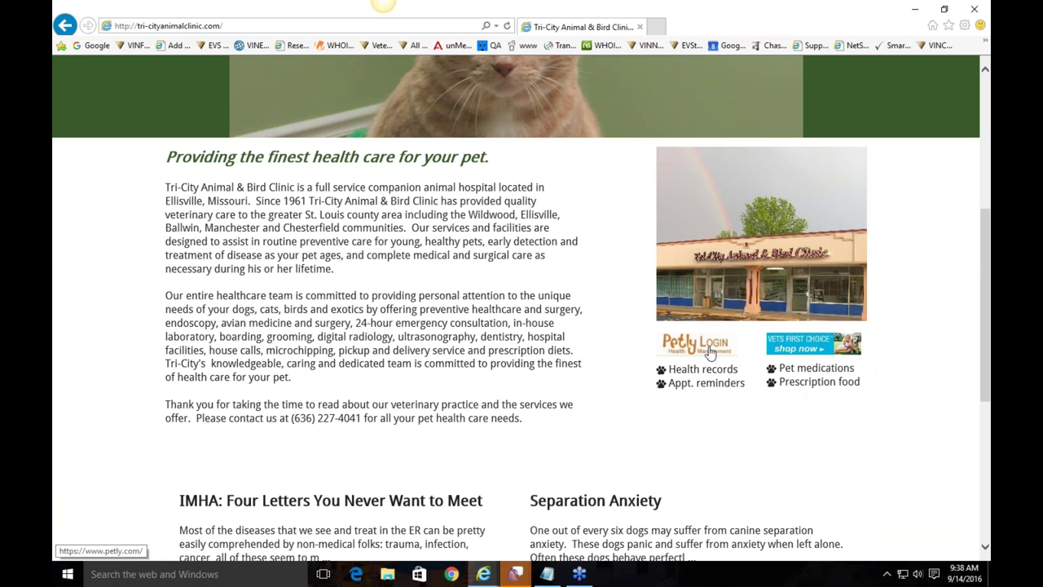
scroll(926, 284, "down", 5)
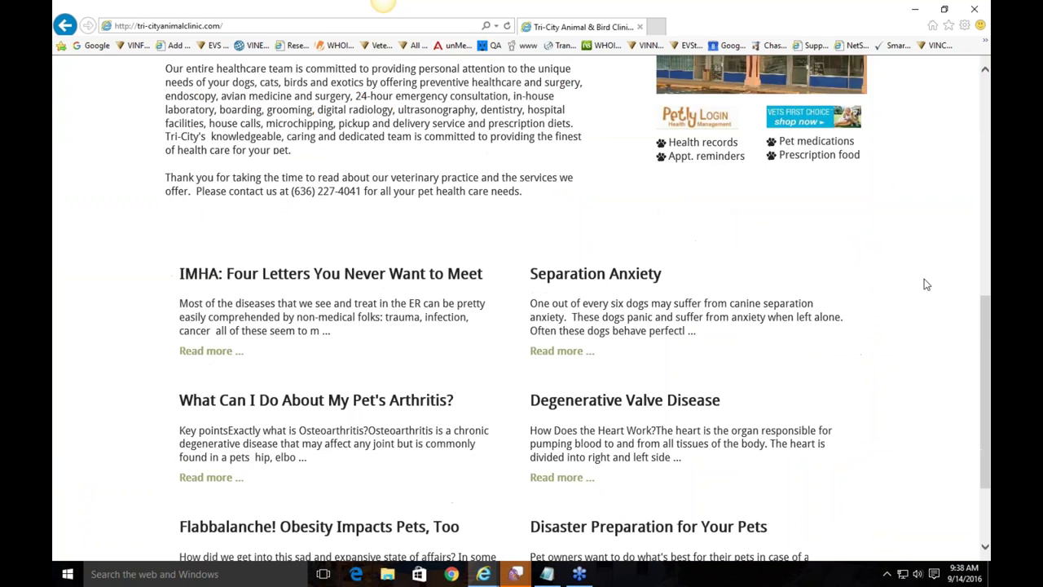
scroll(927, 284, "up", 6)
scroll(924, 282, "up", 2)
scroll(745, 349, "down", 2)
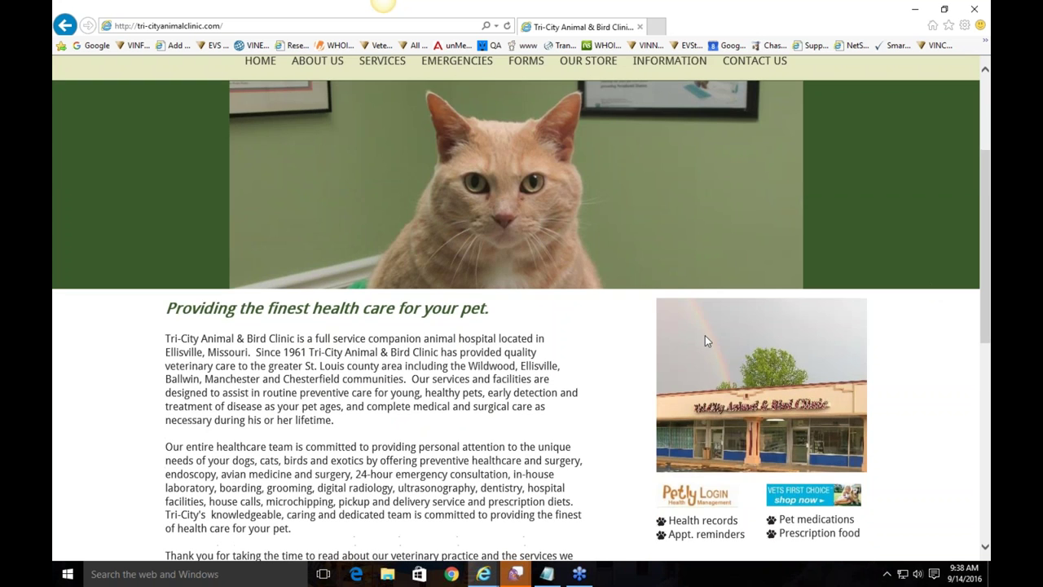
scroll(636, 390, "up", 2)
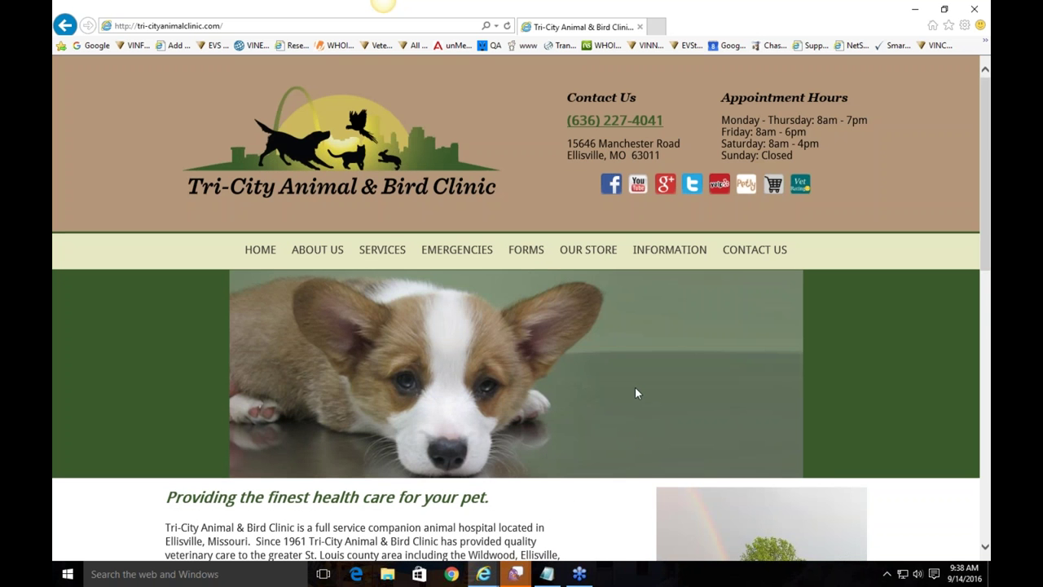
left_click(975, 7)
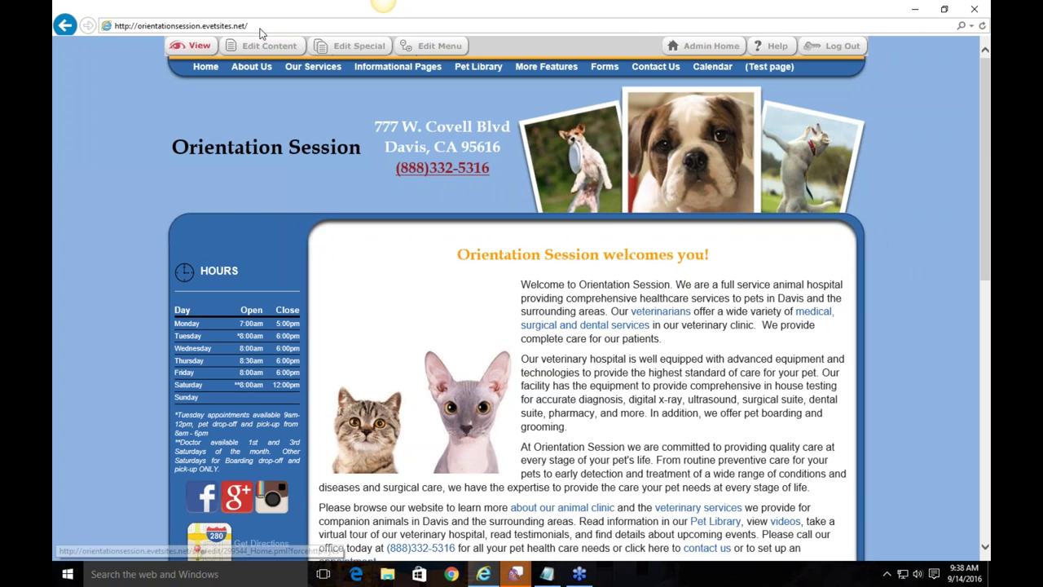
Open the Our Staff page under About Us and open its content for editing
mouse_move(251, 67)
left_click(248, 86)
left_click(267, 46)
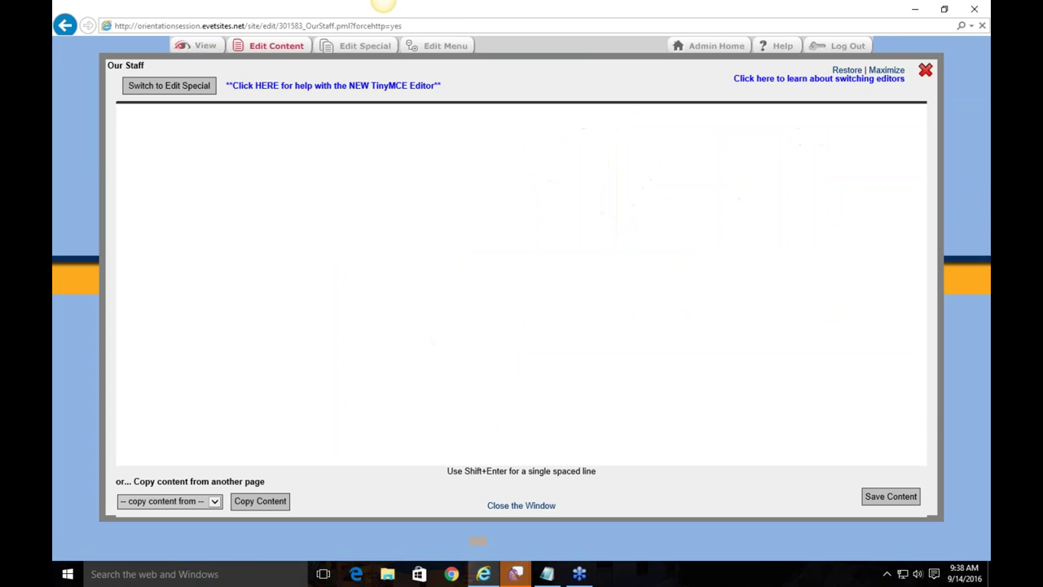
Delete the empty spacer row between the red-shirted woman's picture and the white-coated doctor in the staff table
left_click(521, 247)
scroll(482, 336, "down", 2)
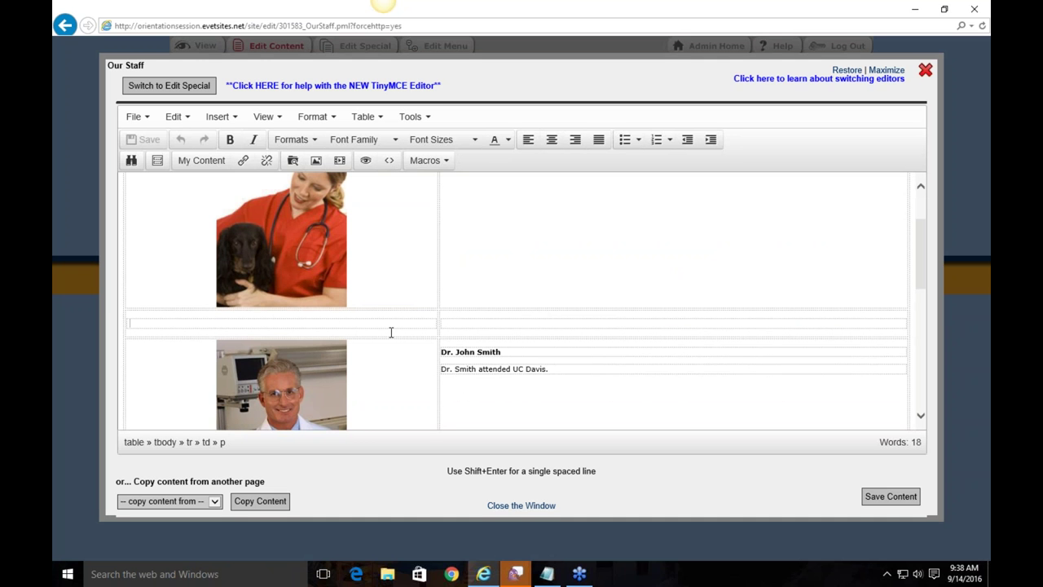
left_click(445, 322)
right_click(463, 323)
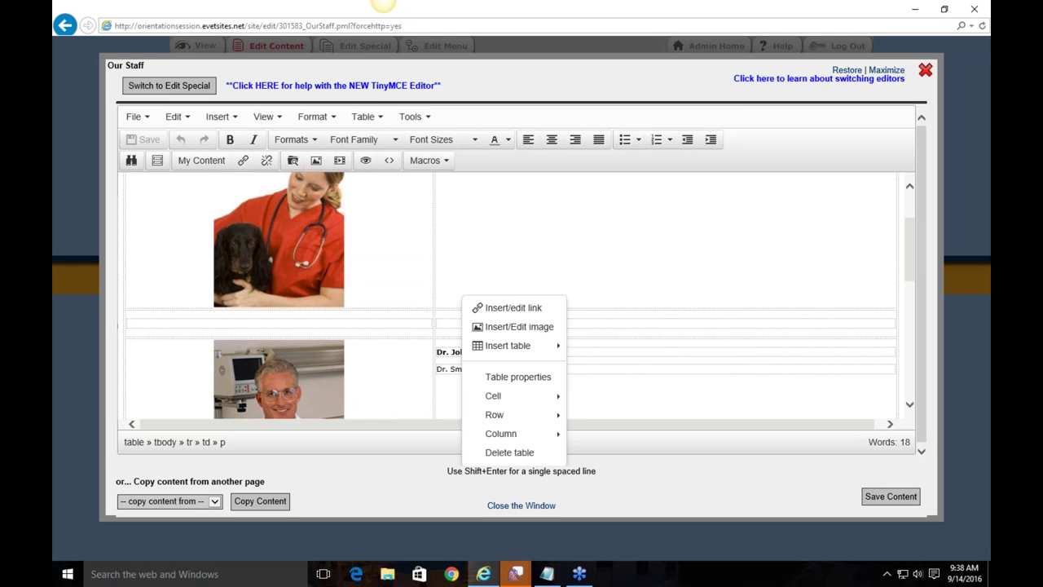
mouse_move(512, 415)
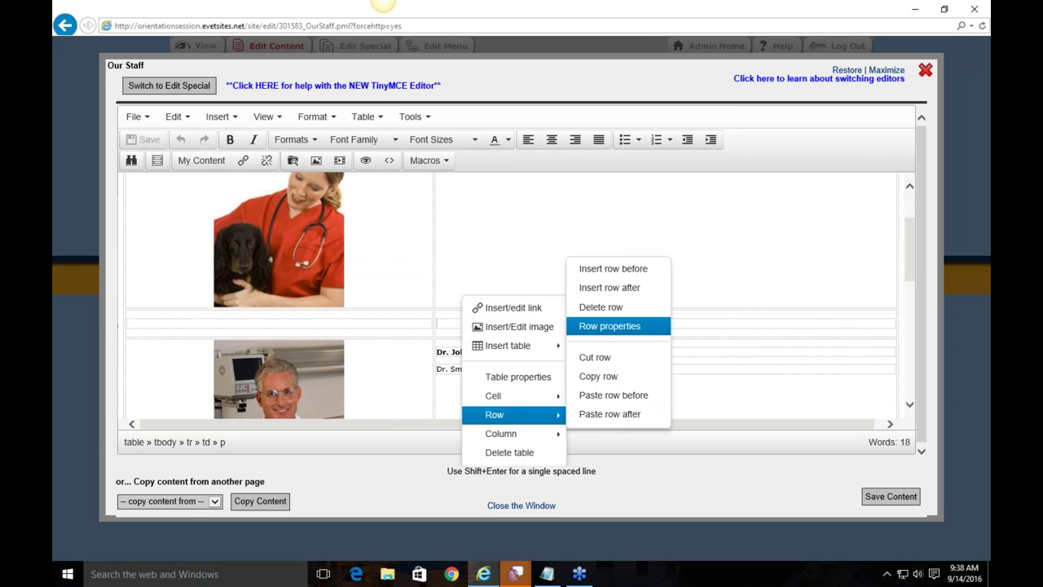
left_click(604, 308)
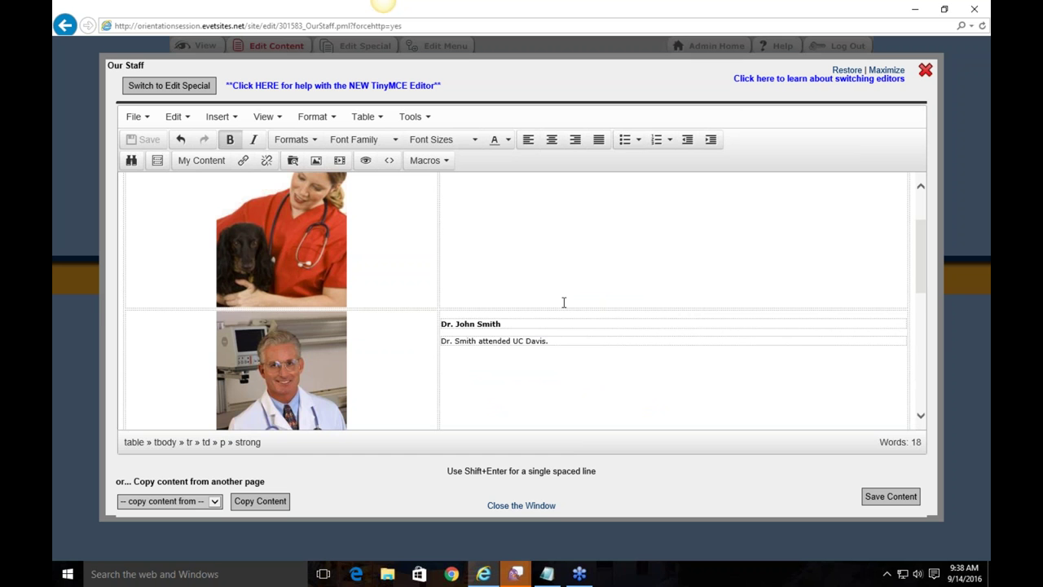
Delete the row with the white-coated doctor's picture and biography from the staff table
scroll(549, 322, "down", 2)
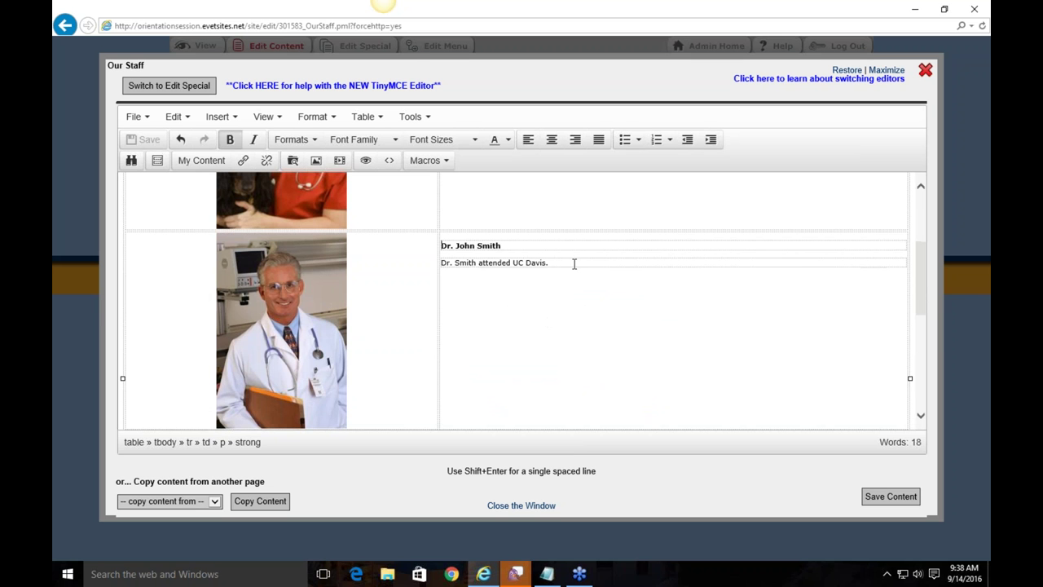
right_click(573, 263)
mouse_move(636, 383)
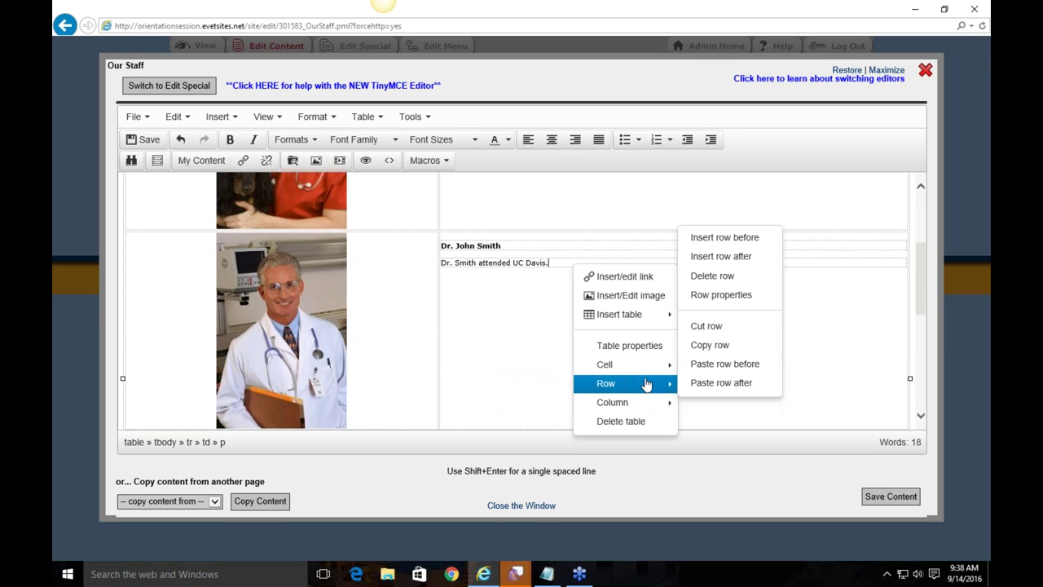
left_click(713, 276)
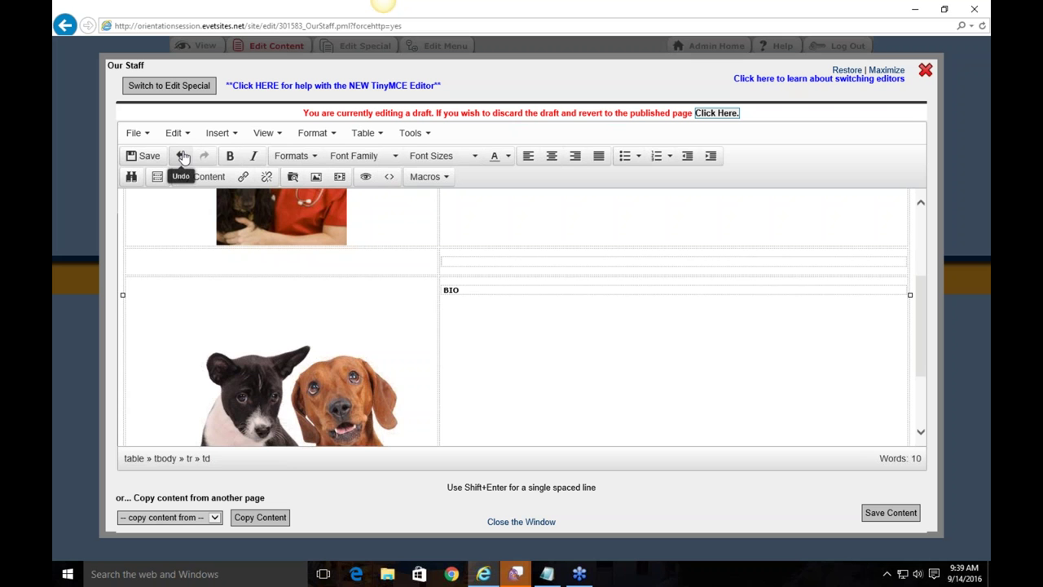
Undo the deletion of the white-coated doctor's row in the staff table
left_click(182, 156)
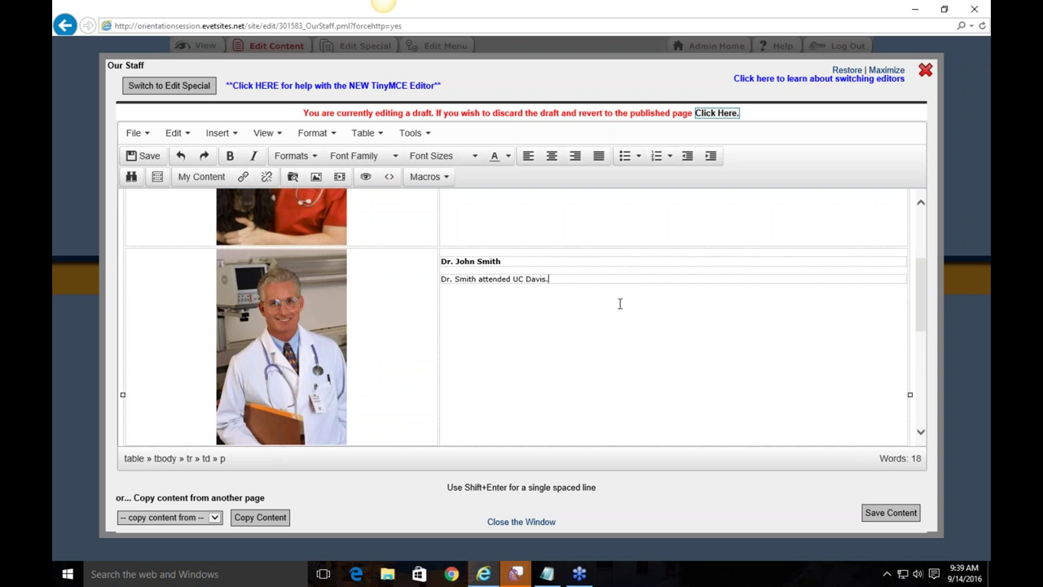
scroll(620, 303, "up", 2)
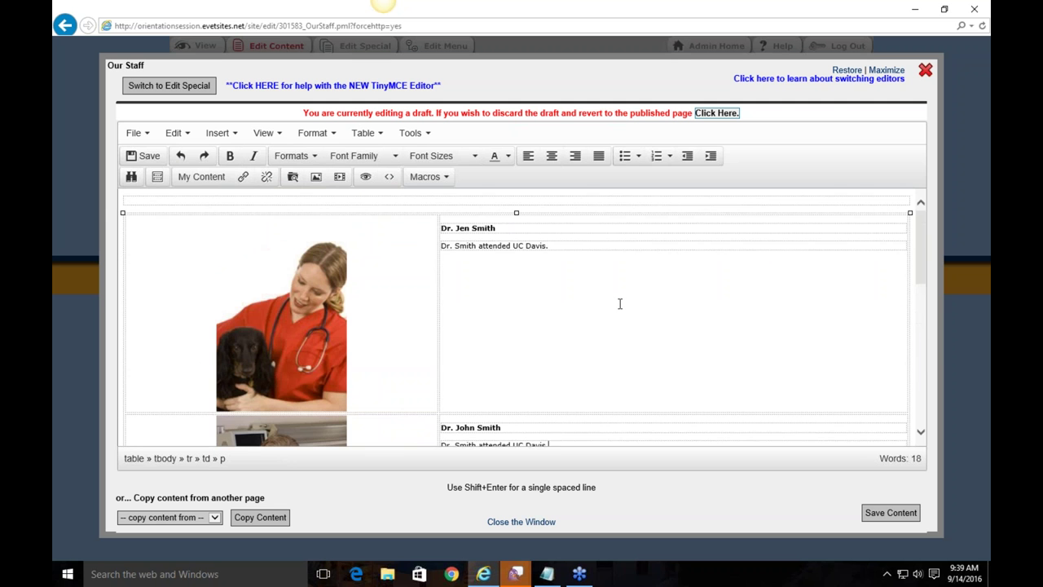
Review the row and table options for the red-shirted woman's entry in the staff table, and close the content editor
left_click(580, 245)
right_click(580, 245)
mouse_move(665, 367)
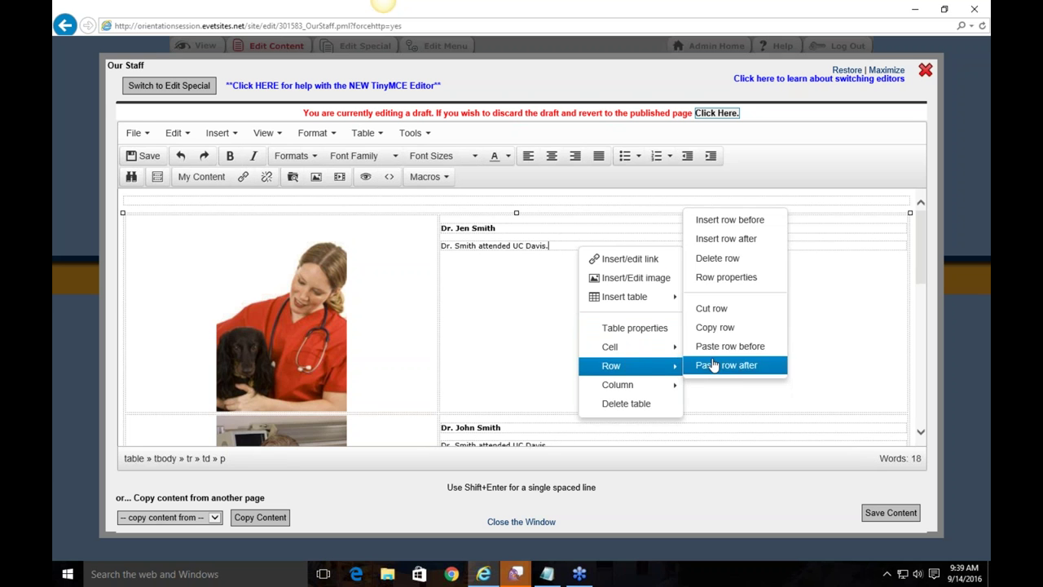
left_click(530, 293)
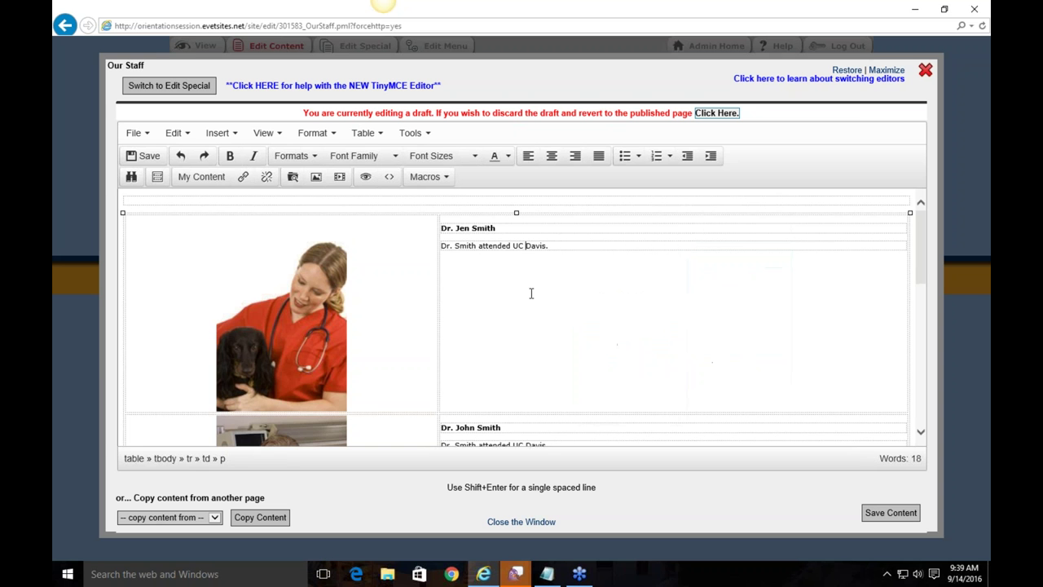
right_click(610, 245)
mouse_move(652, 294)
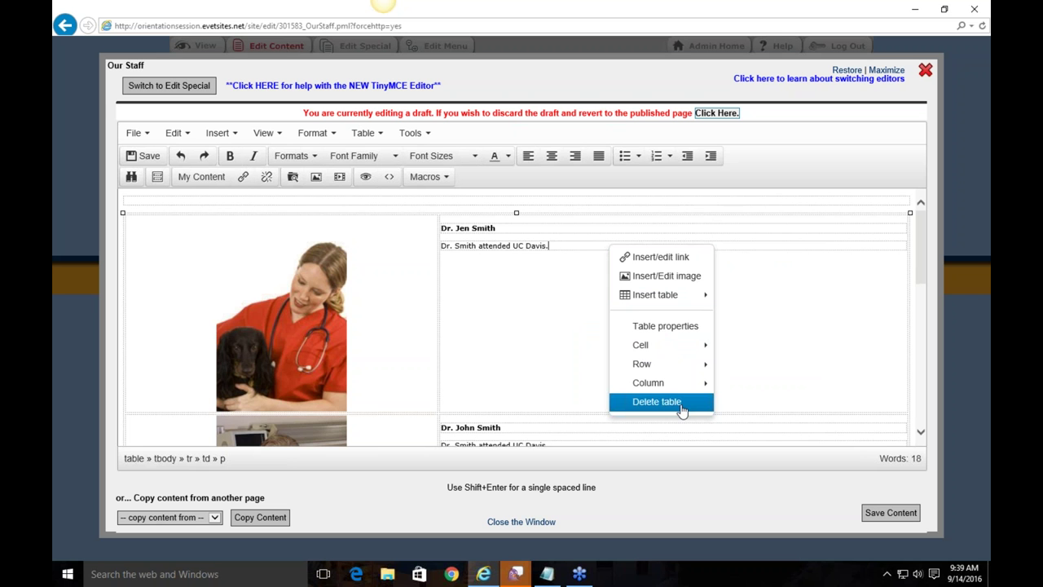
left_click(524, 246)
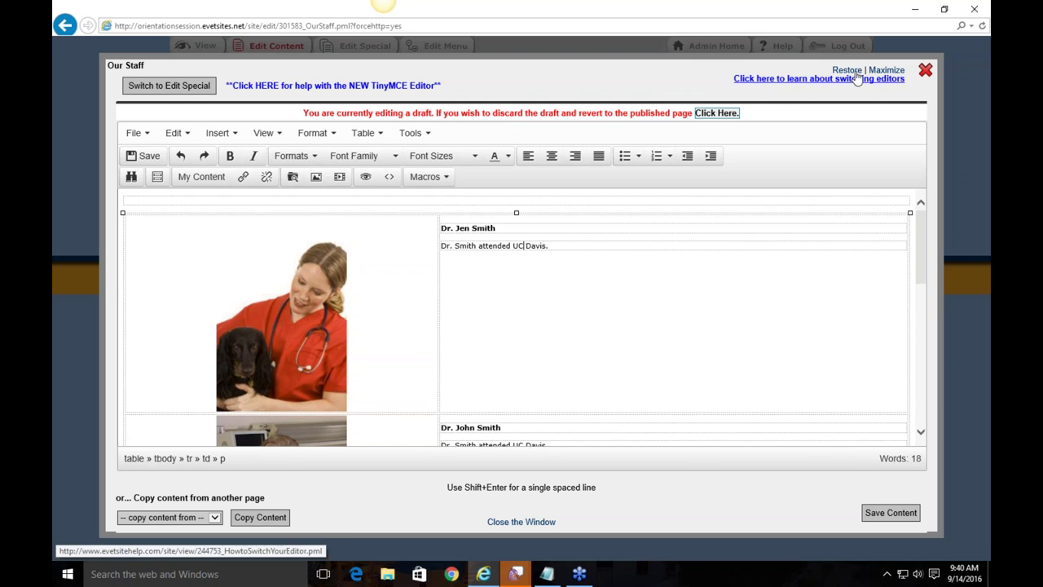
left_click(925, 70)
Highlight the phone number in the site header, view the eVetSites help site and its search box, and close the help window
left_click_drag(507, 194, 397, 190)
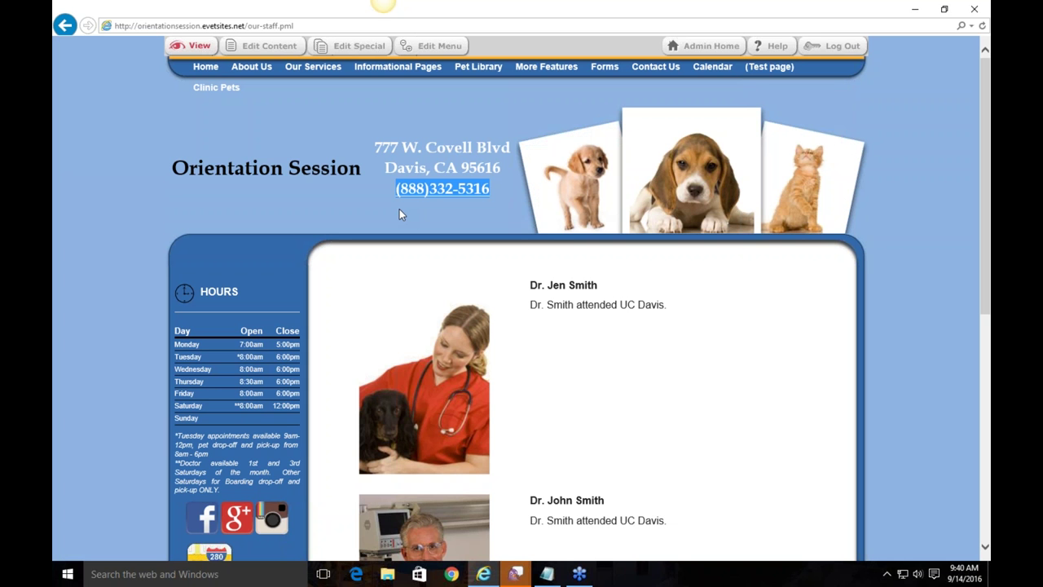
left_click(400, 215)
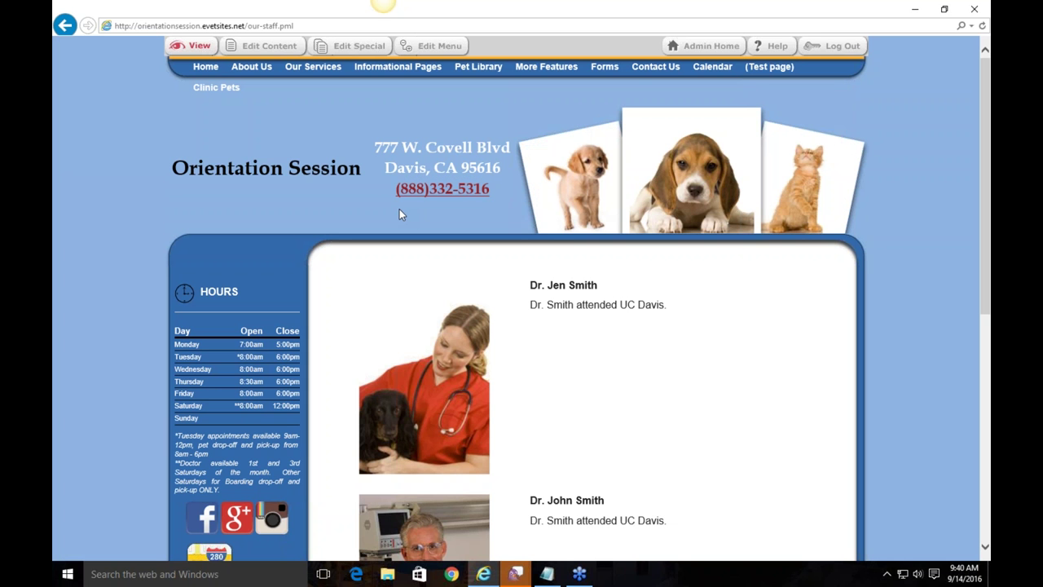
left_click(774, 47)
mouse_move(570, 89)
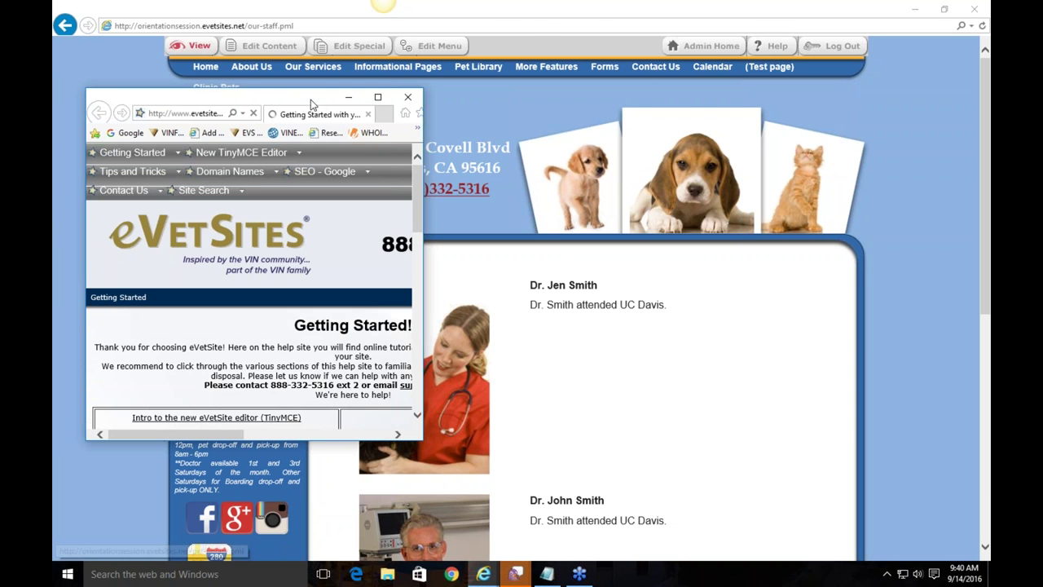
left_click(377, 97)
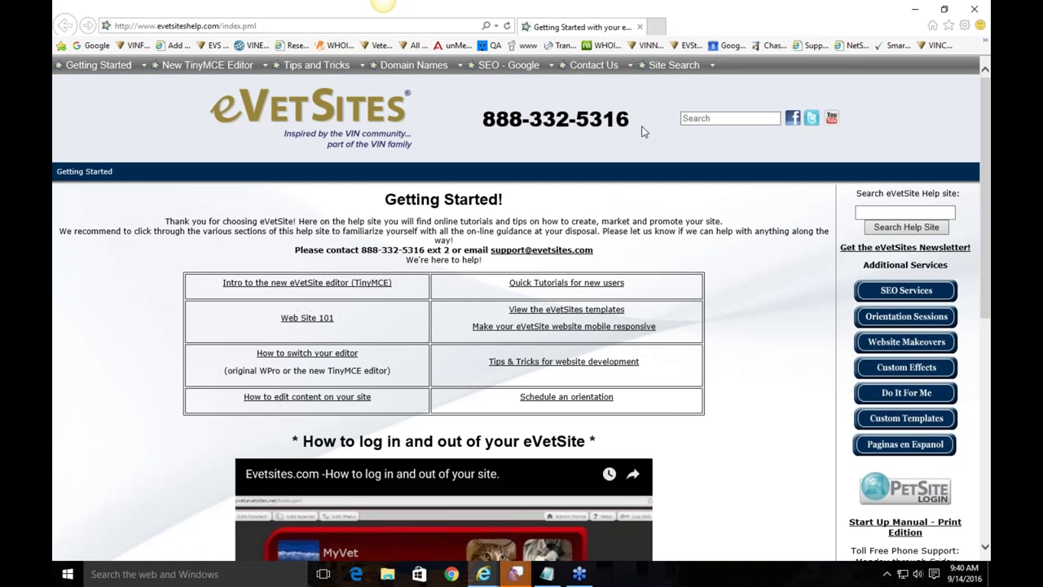
left_click(739, 119)
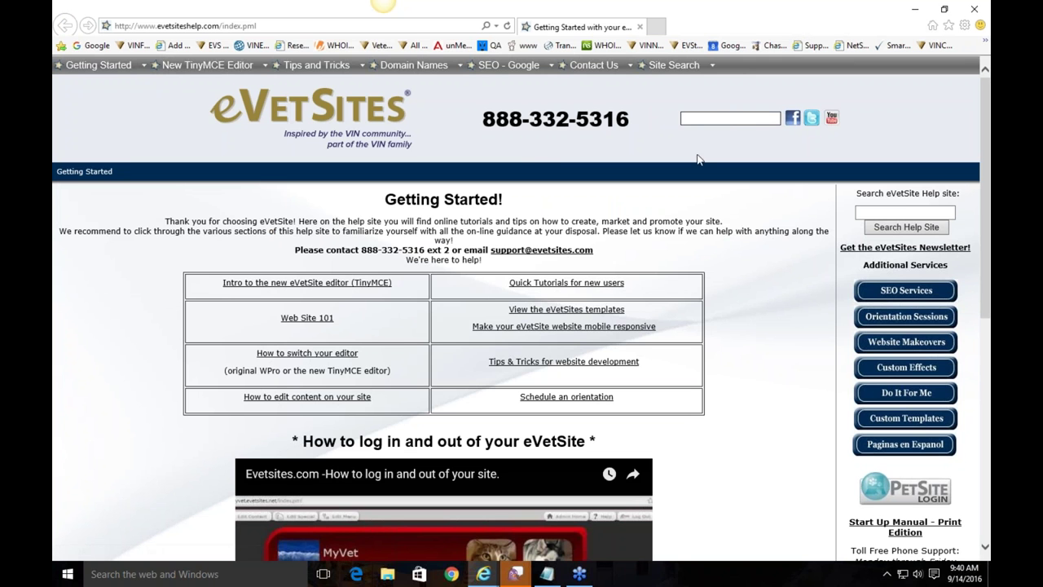
left_click(972, 9)
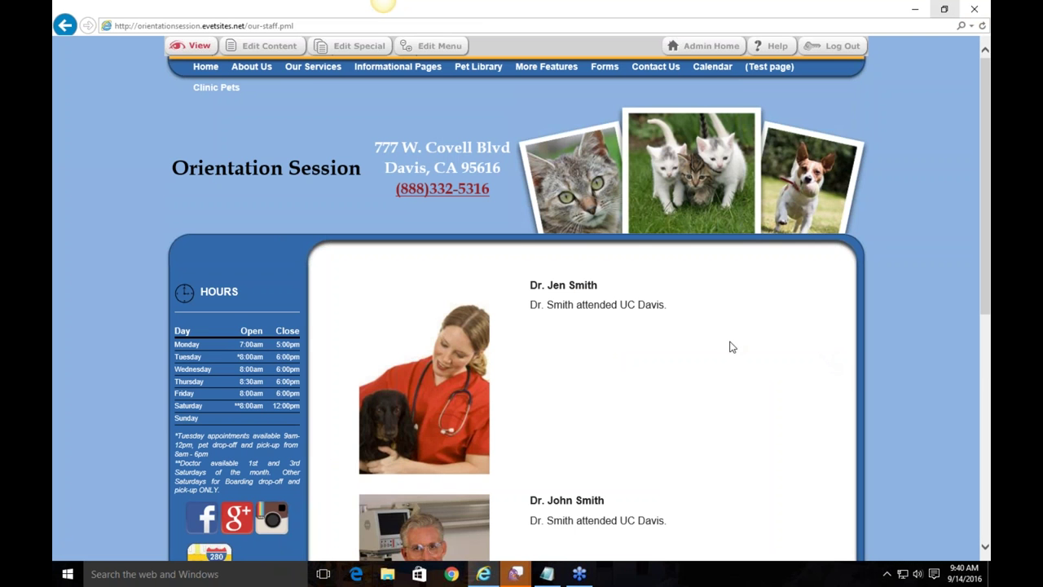
Return to the home page and open Site Common Content for editing in the site's administration area
left_click(206, 66)
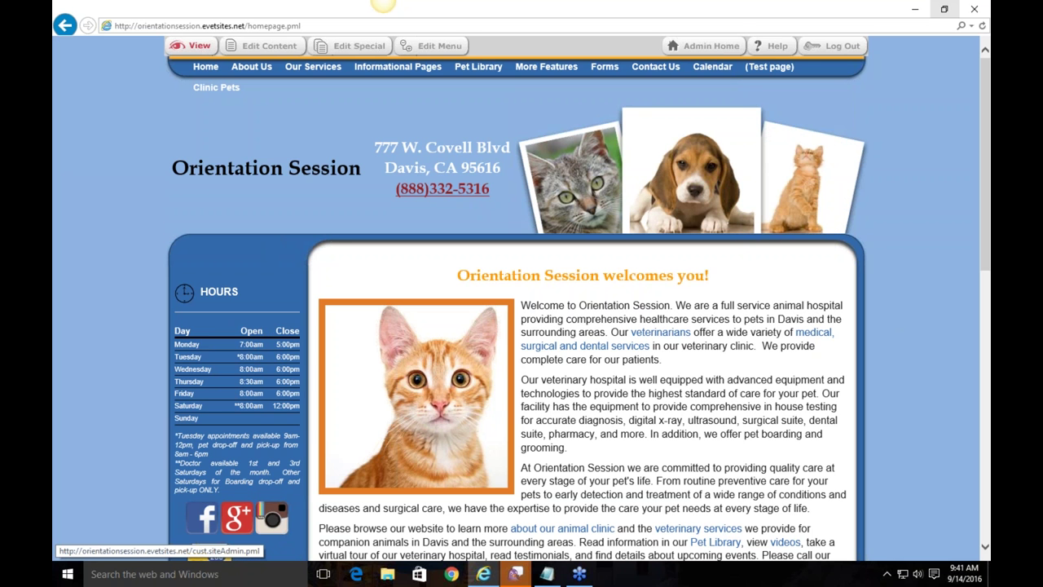
left_click(716, 51)
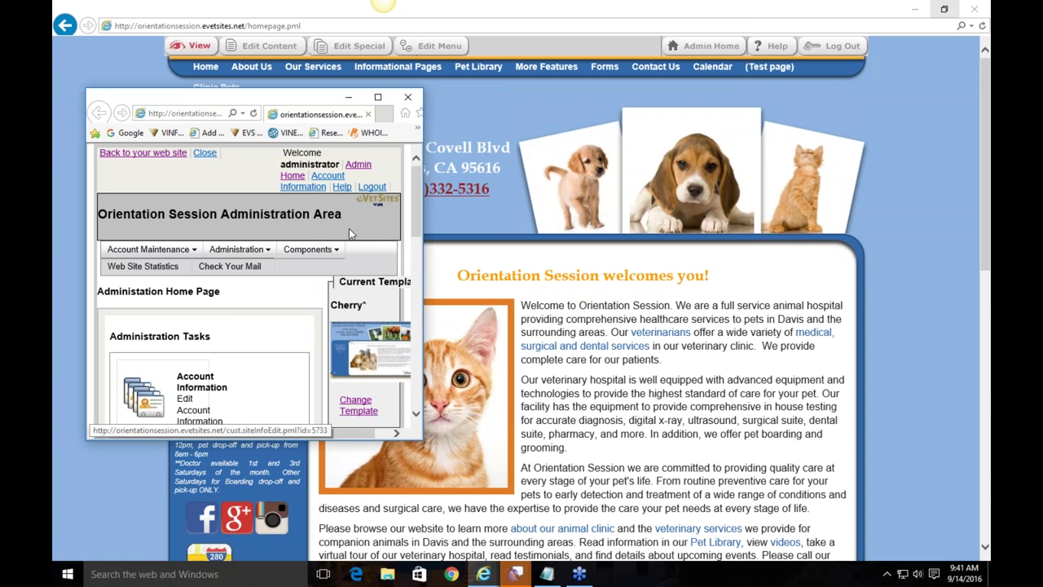
left_click(379, 99)
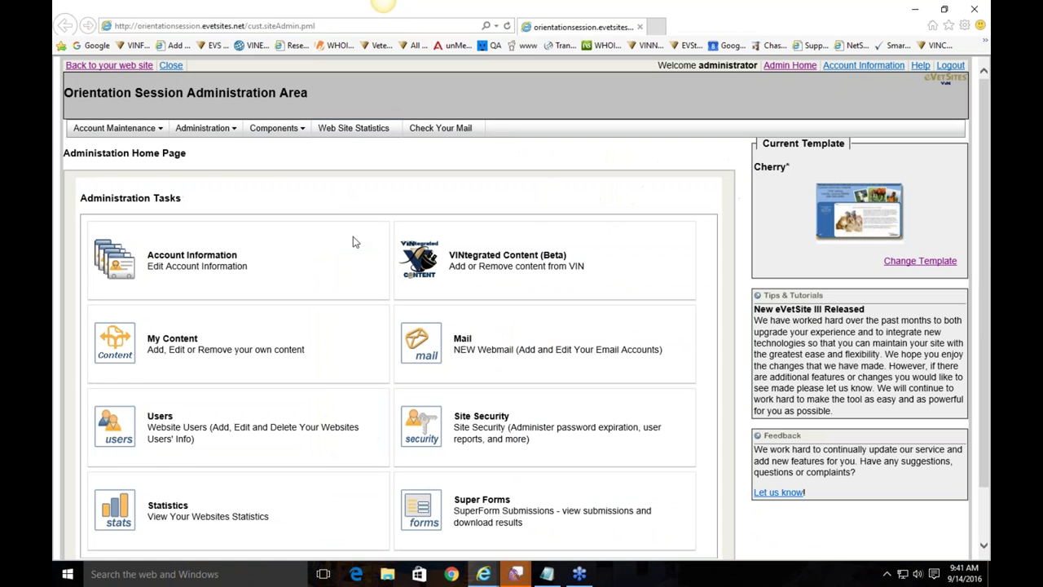
left_click(231, 131)
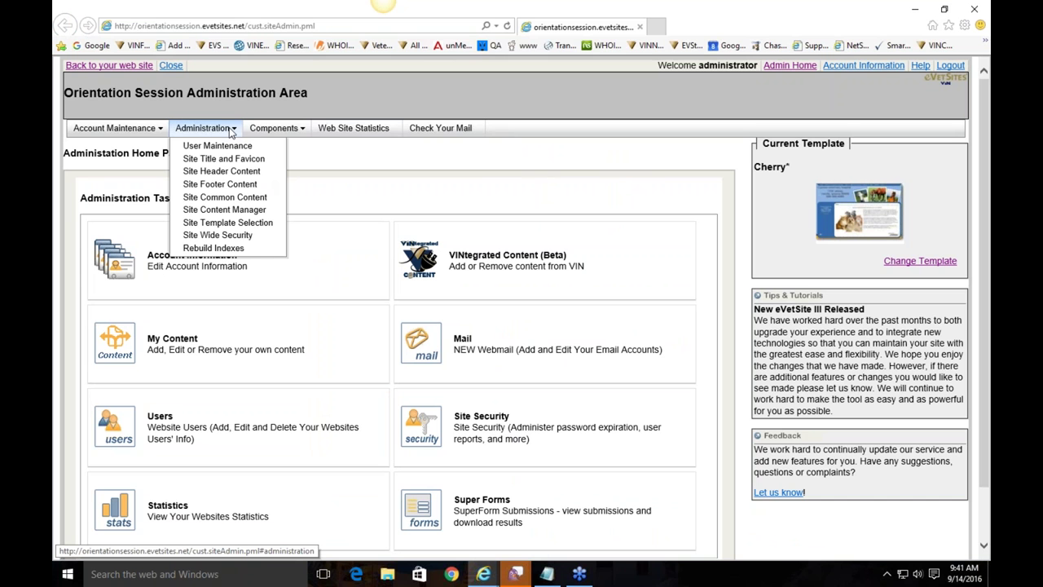
left_click(225, 196)
View the table properties of the Hours table in the common text, and cancel without changes
left_click(644, 396)
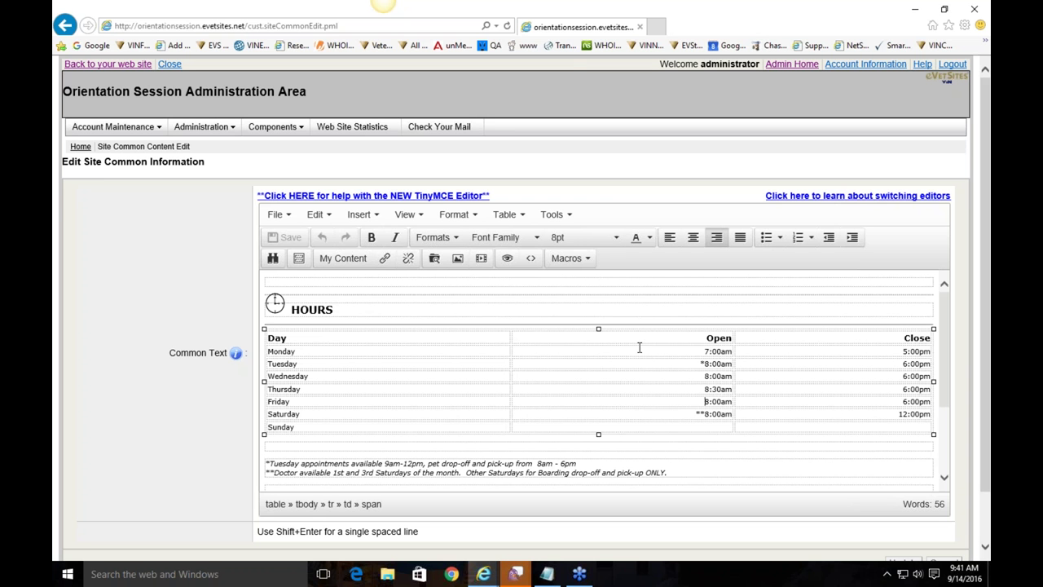
right_click(583, 349)
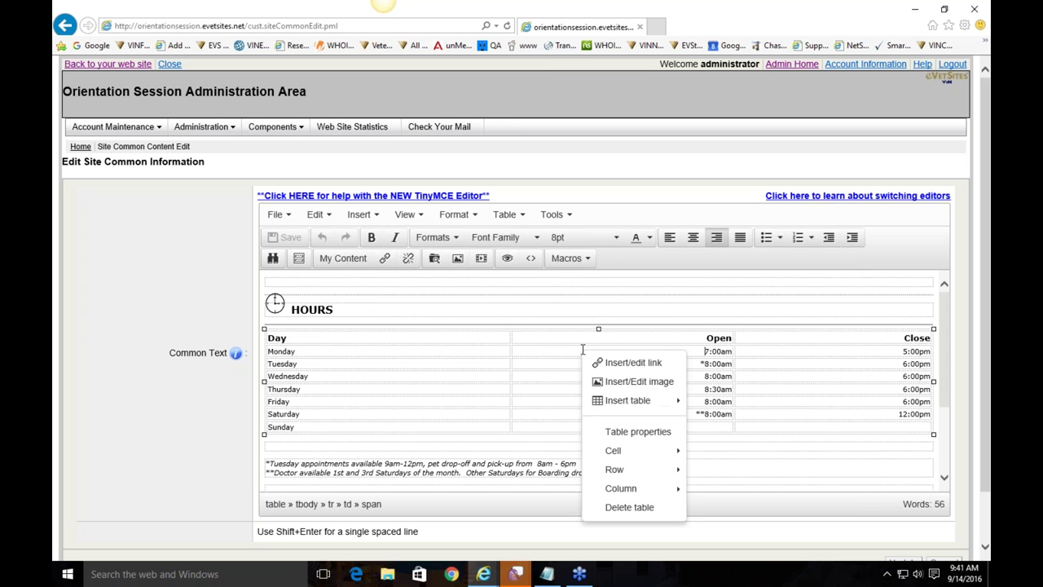
left_click(638, 434)
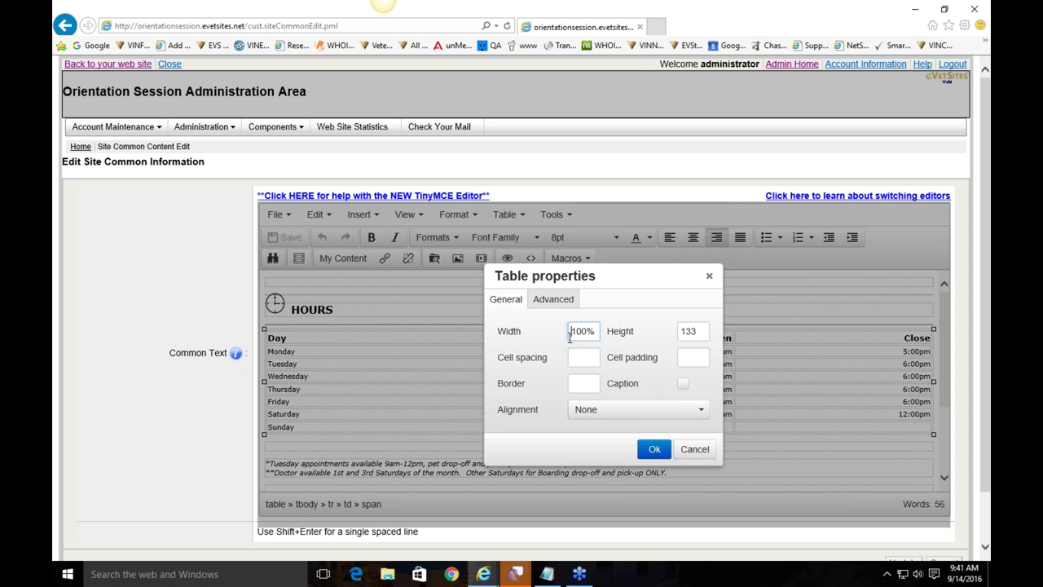
left_click(694, 451)
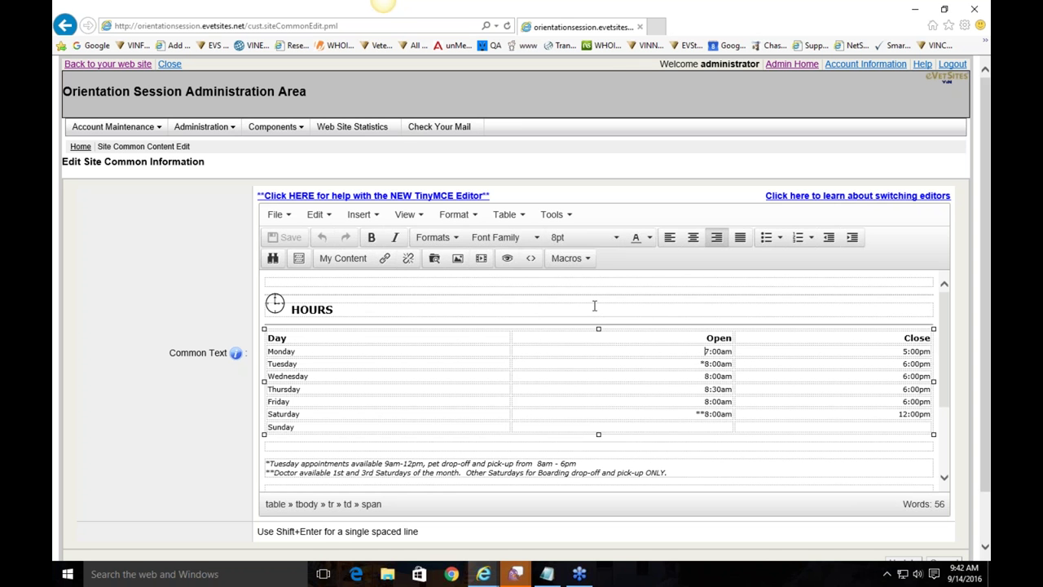
Open the File Manager for inserting an image above the Hours heading, and examine the image licensing notice
right_click(599, 281)
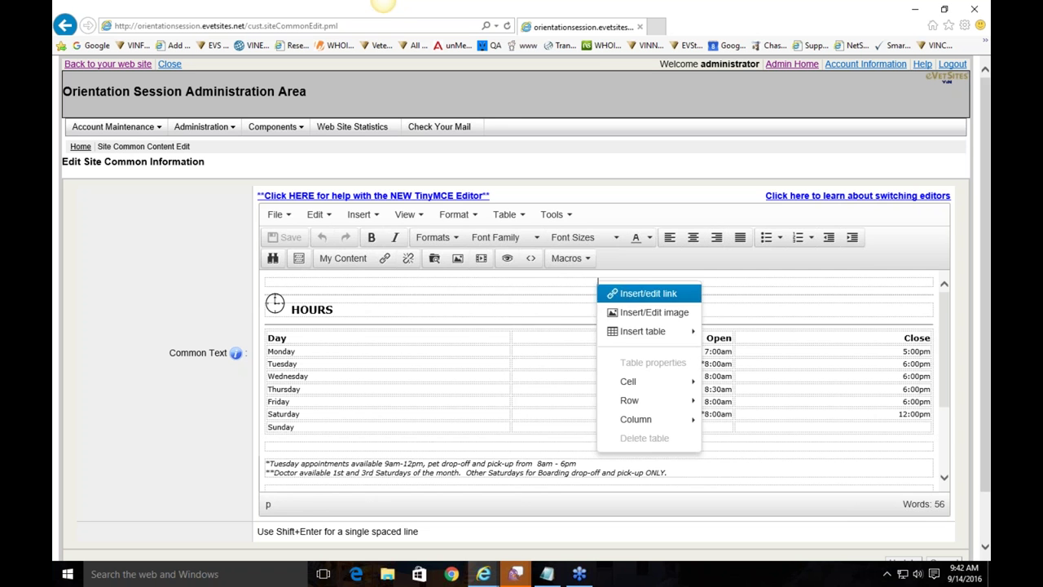
left_click(646, 313)
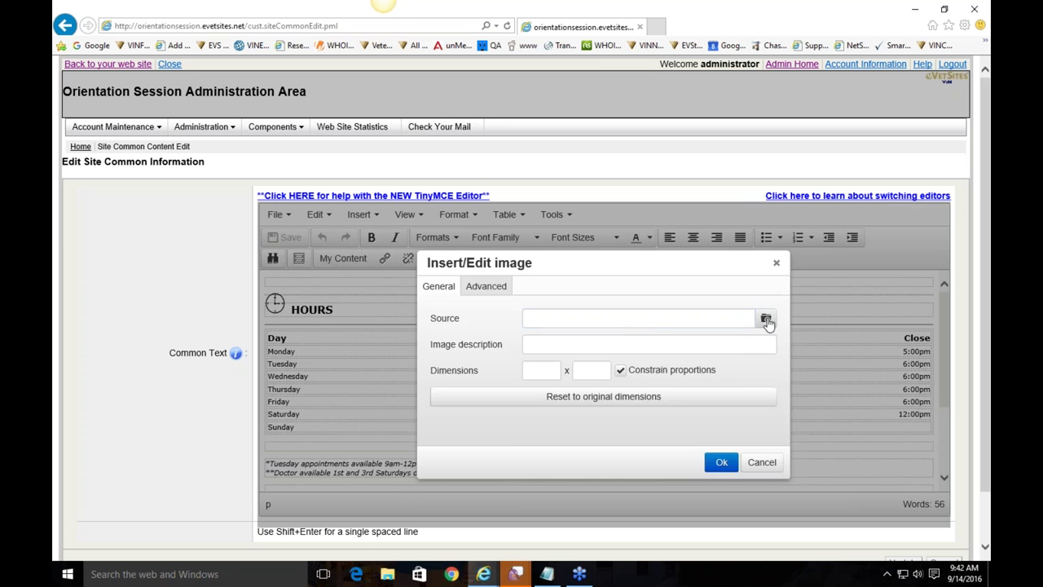
left_click(766, 320)
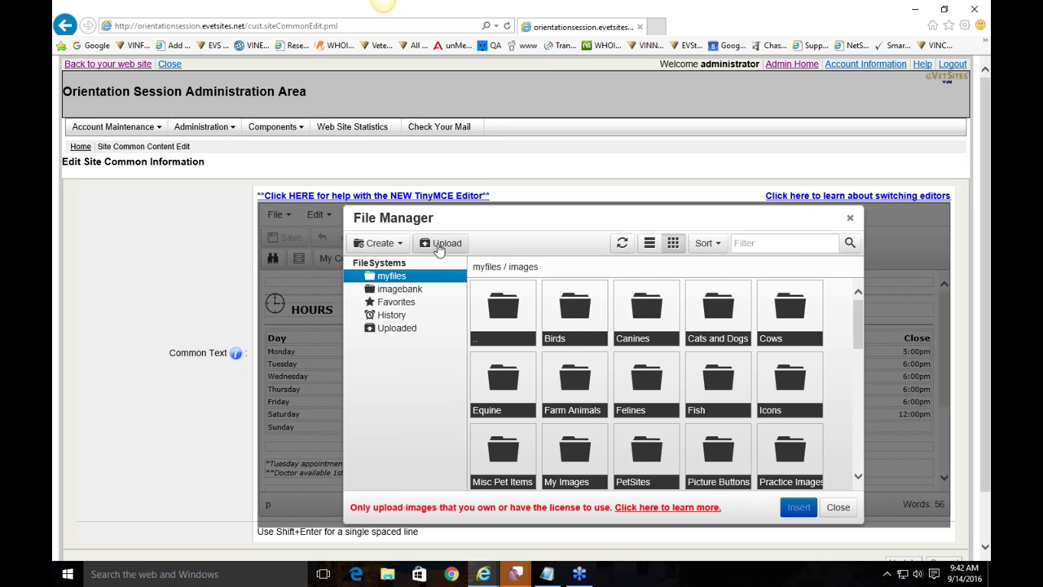
triple_click(353, 509)
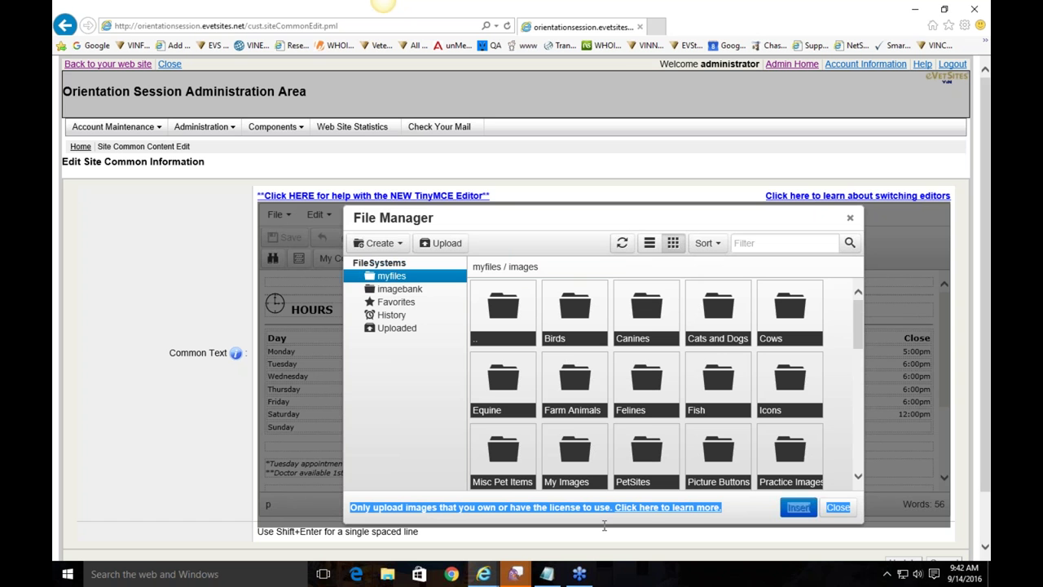
left_click(736, 514)
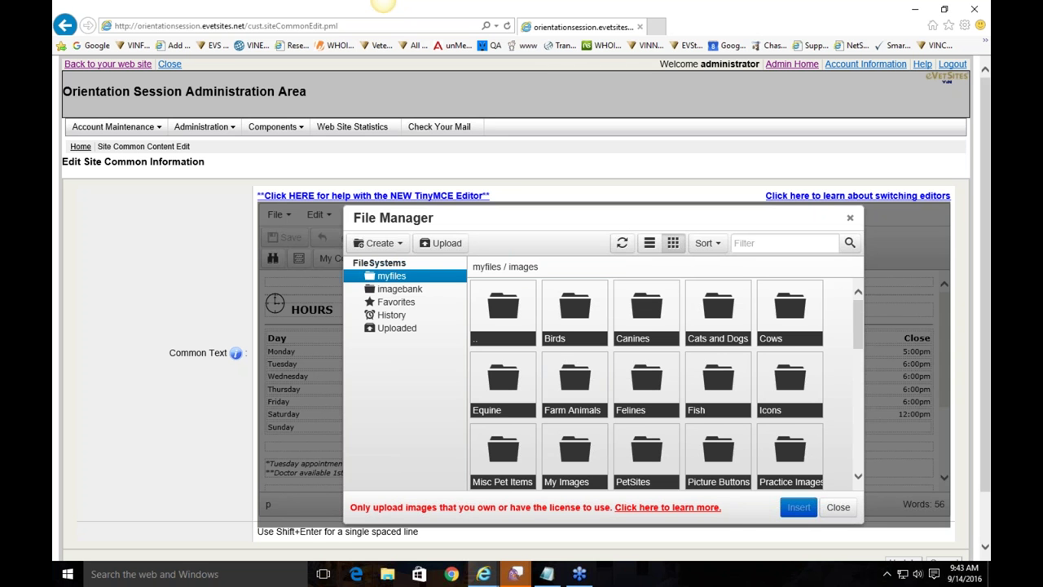
Examine the valid file extensions and maximum size for uploads, and close the upload, file manager and image dialogs
left_click(441, 243)
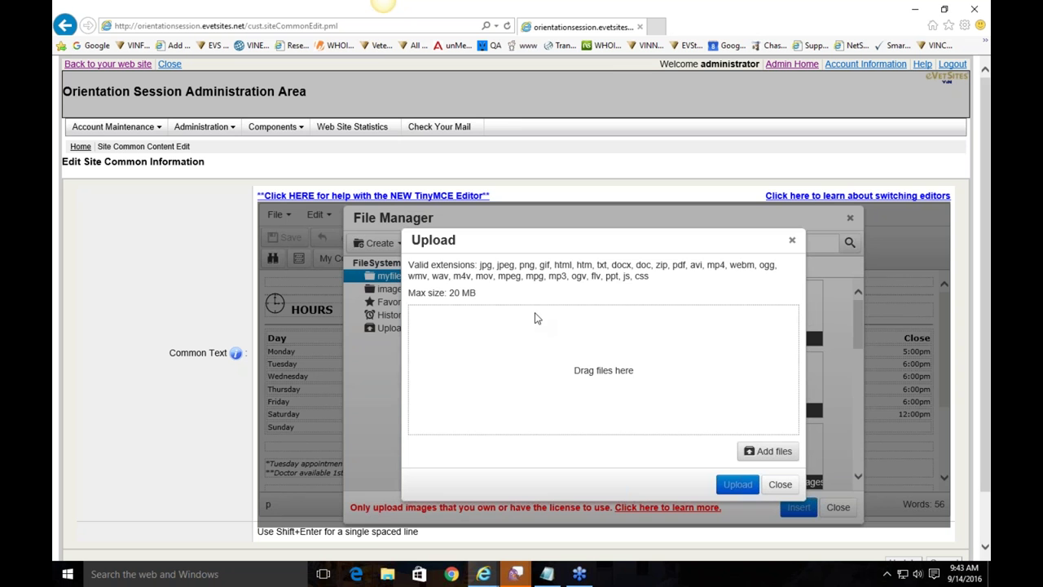
left_click_drag(480, 266, 683, 280)
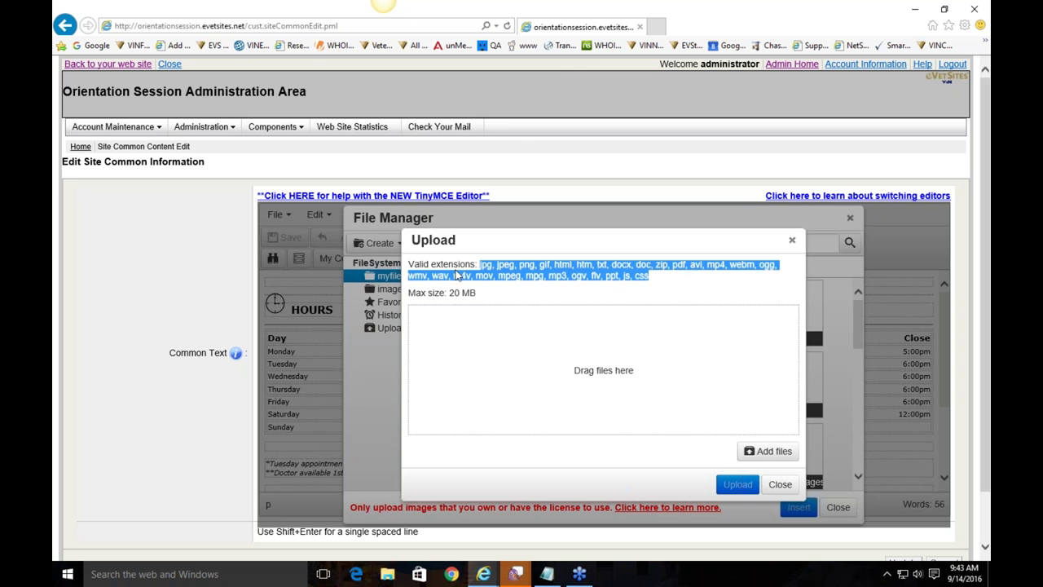
left_click(672, 281)
left_click_drag(487, 293, 449, 295)
left_click(542, 300)
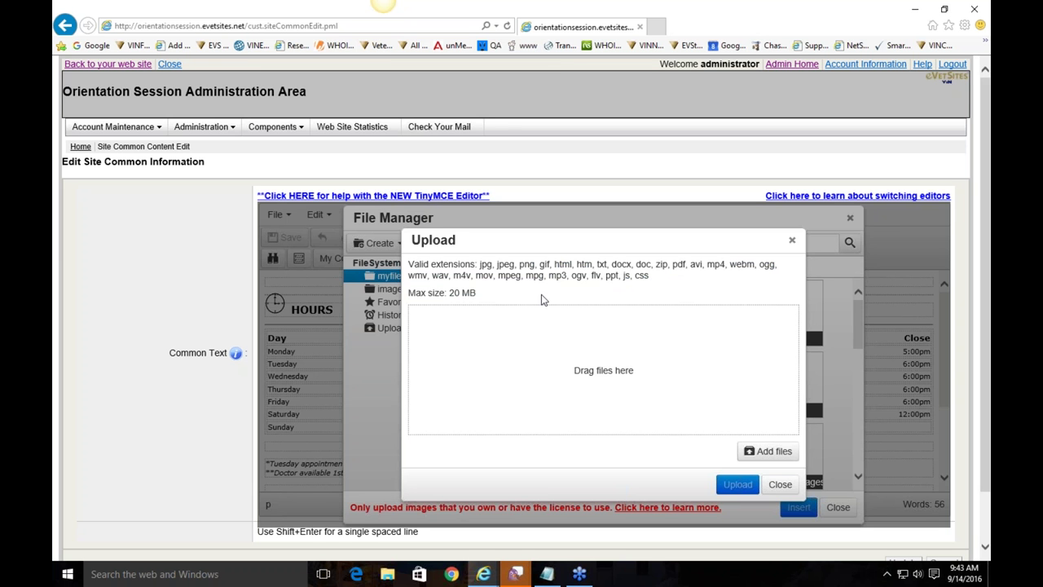
left_click_drag(672, 279, 449, 295)
left_click(481, 307)
left_click(518, 292)
left_click_drag(657, 282, 469, 268)
left_click(699, 284)
left_click(791, 240)
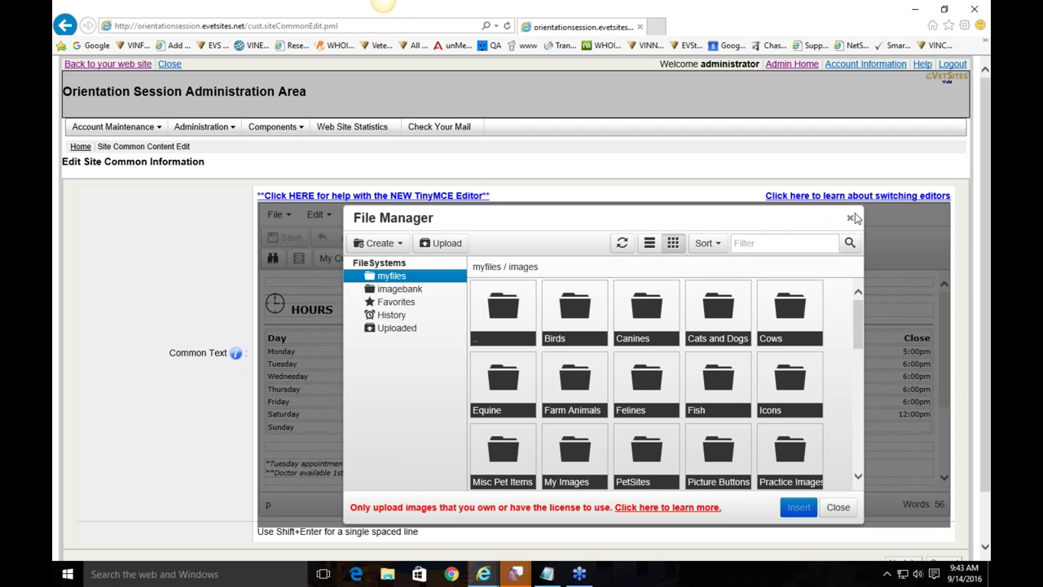
left_click(850, 219)
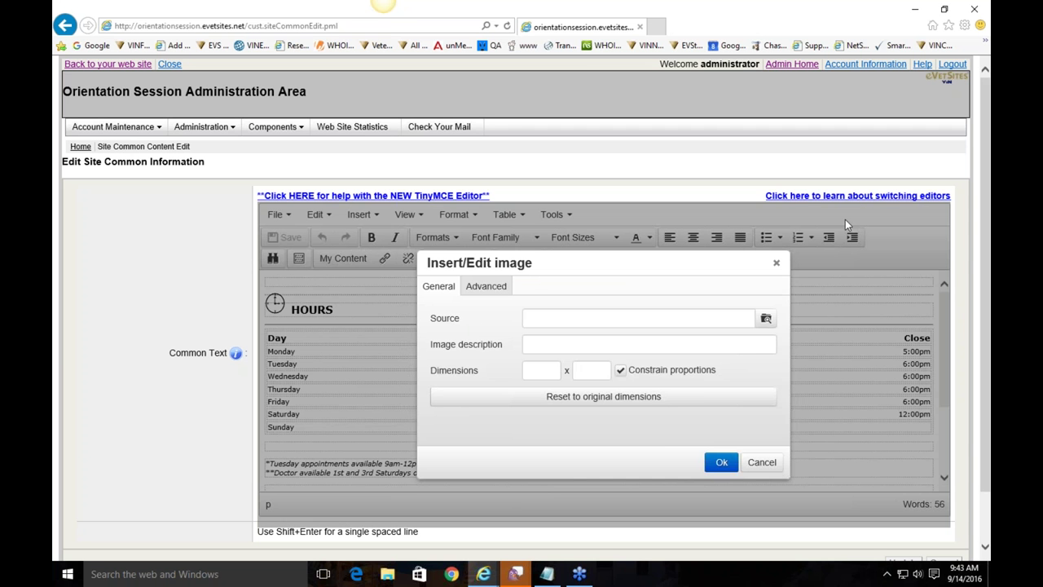
left_click(777, 264)
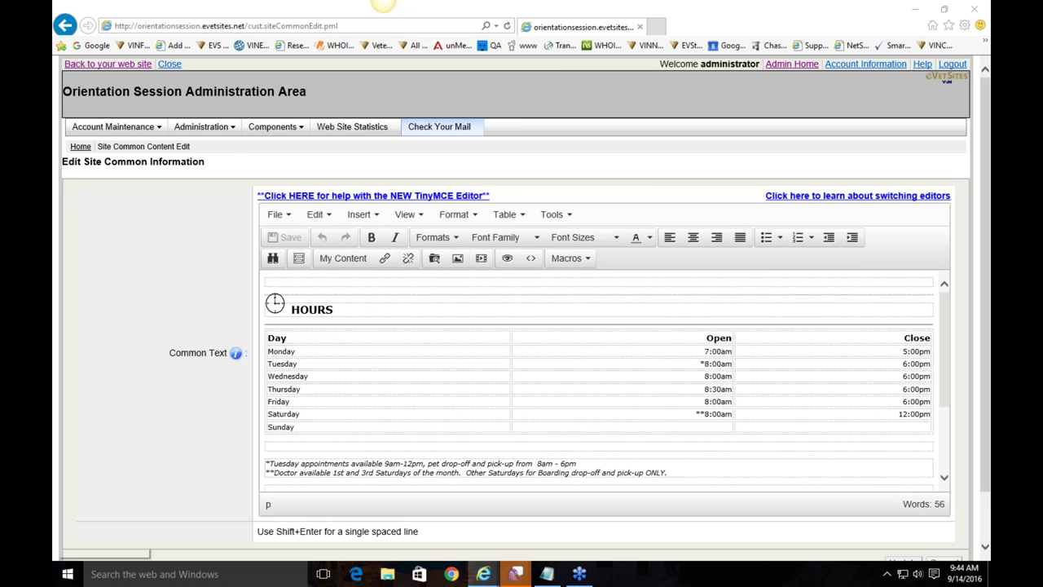
Return from the administration area to the web site, and highlight the phone number in the page header
left_click(135, 64)
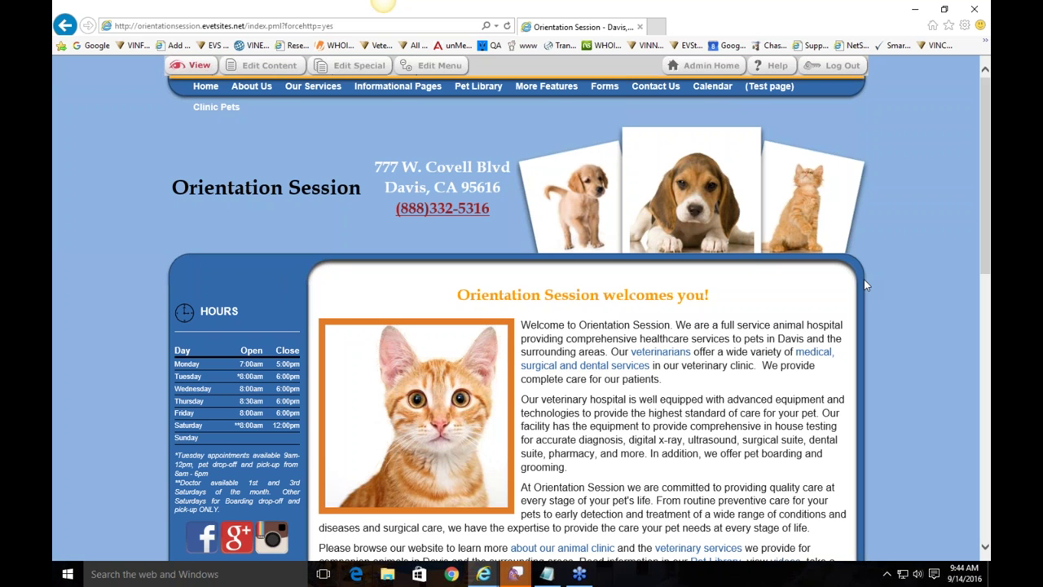
left_click_drag(499, 214, 395, 215)
left_click(380, 237)
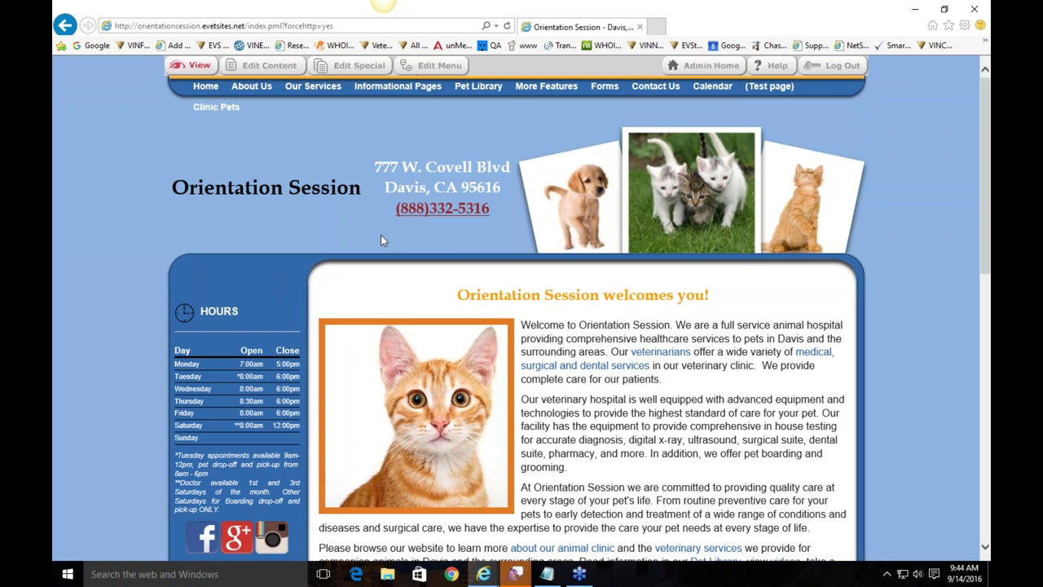